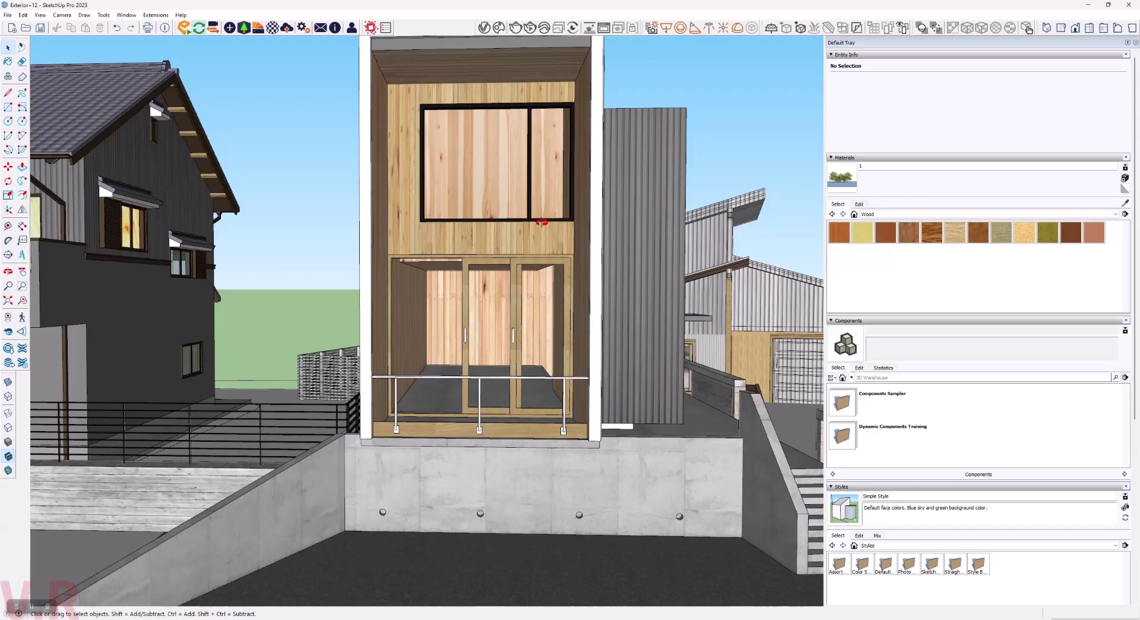
Orbit up over the whole site and box-select the central house's 36 components.
mouse_move(539, 234)
middle_down()
mouse_move(466, 350)
mouse_move(160, 343)
mouse_move(587, 377)
mouse_move(474, 525)
mouse_move(400, 547)
mouse_move(474, 487)
mouse_move(357, 254)
middle_up()
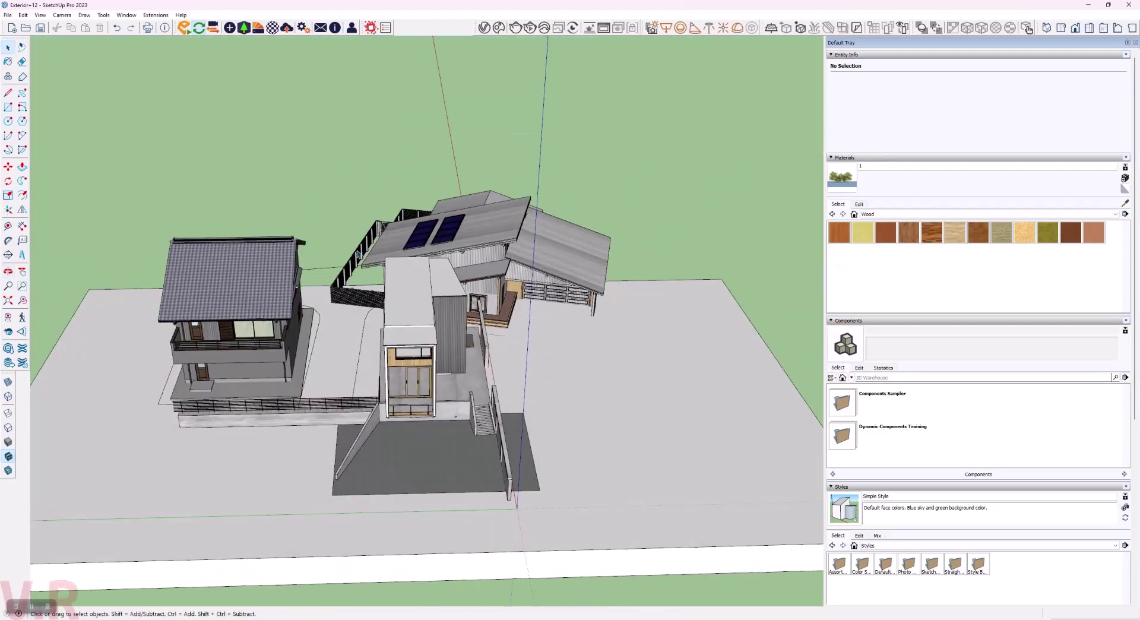
drag(357, 254, 473, 469)
Zoom in on the door group and start a Push/Pull on its glass panel face.
middle_drag(473, 469, 420, 360)
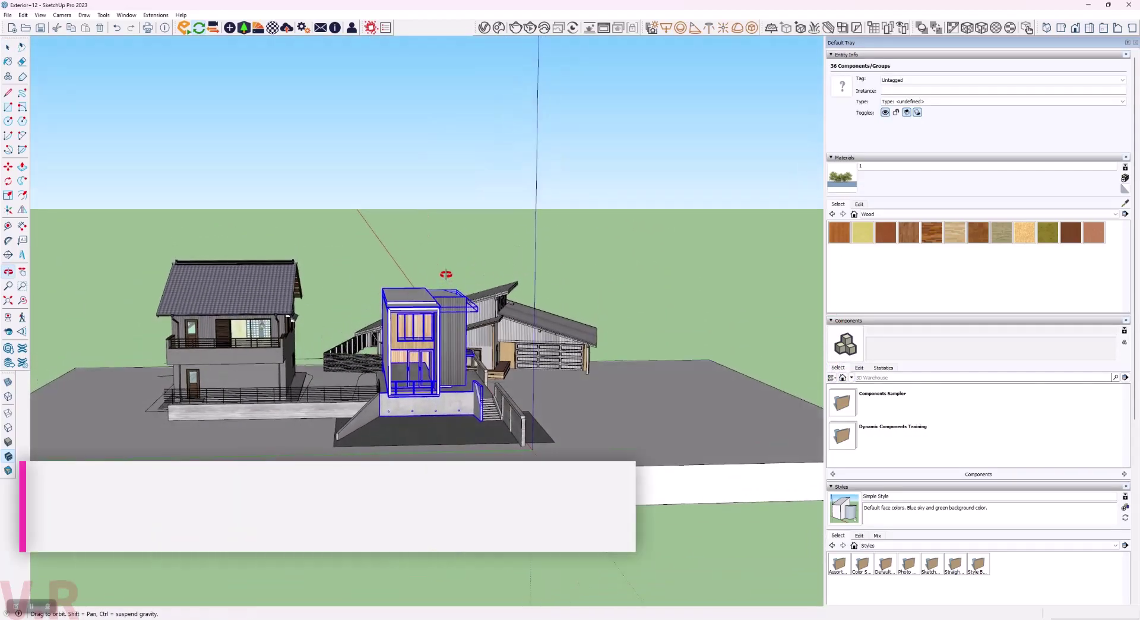
scroll(420, 360, up, 3)
scroll(420, 360, up, 3)
scroll(420, 360, up, 3)
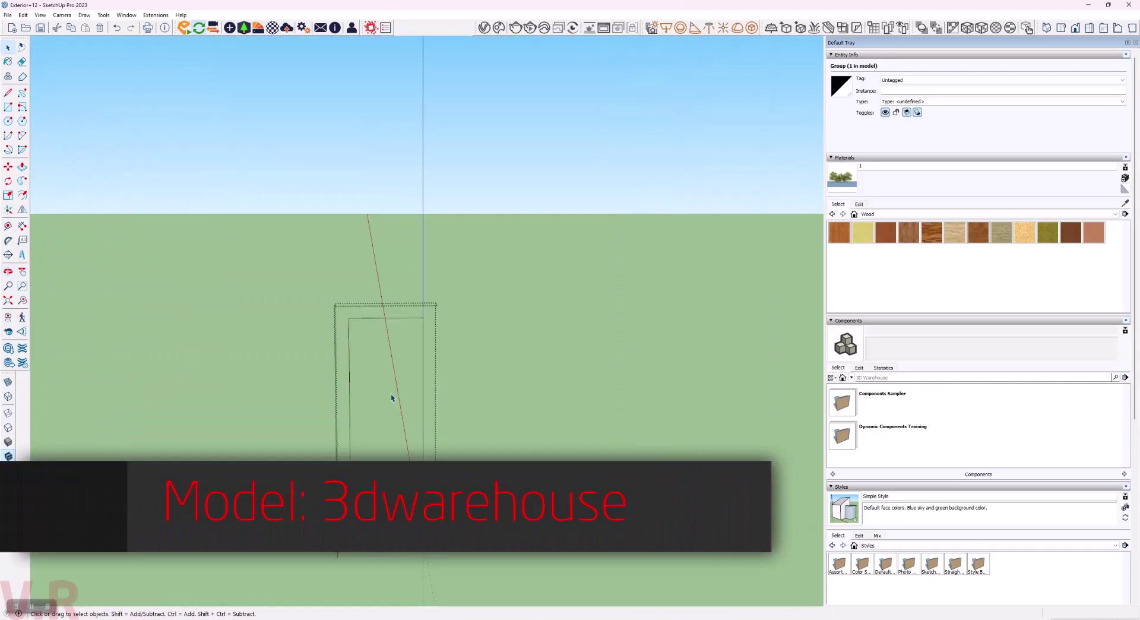
scroll(370, 569, up, 5)
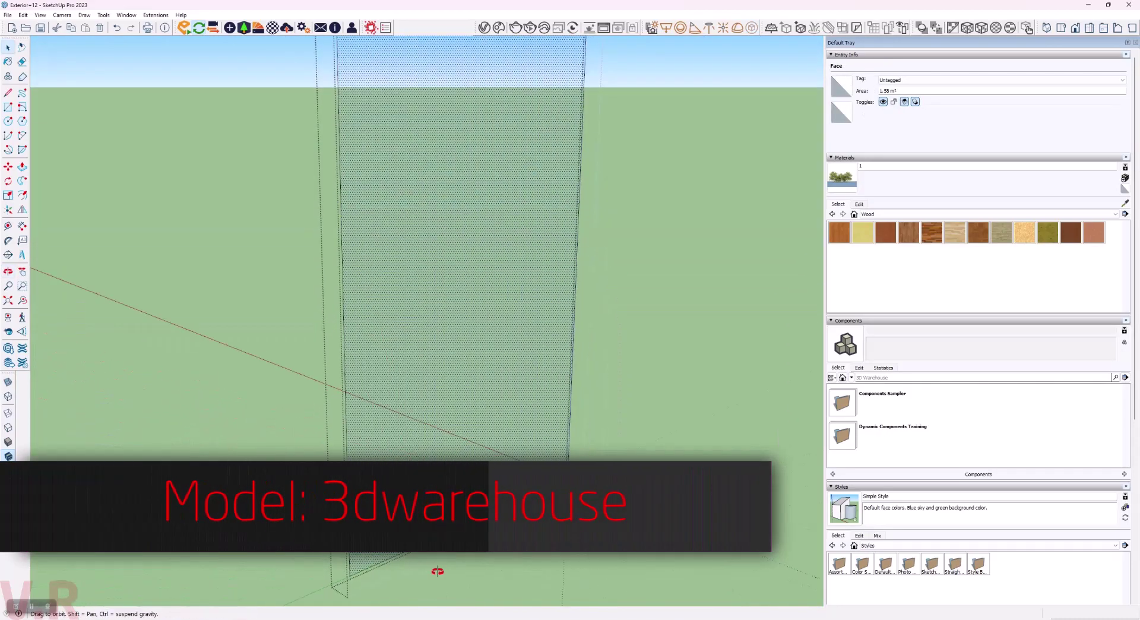
key(p)
mouse_move(370, 569)
middle_down()
mouse_move(333, 584)
mouse_move(491, 536)
middle_up()
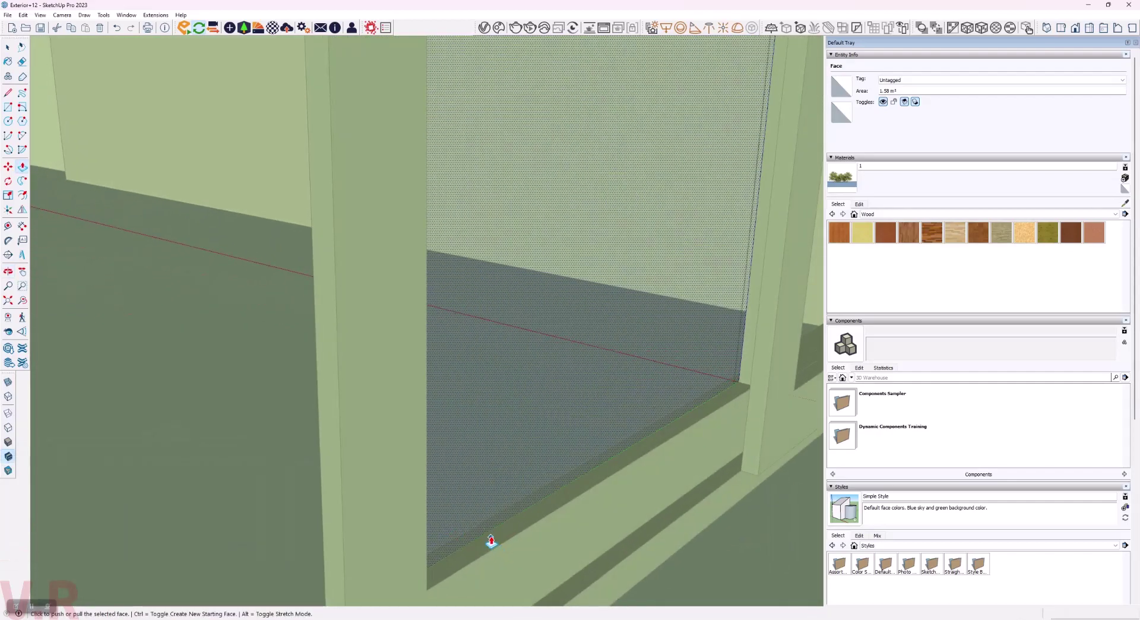
click(488, 542)
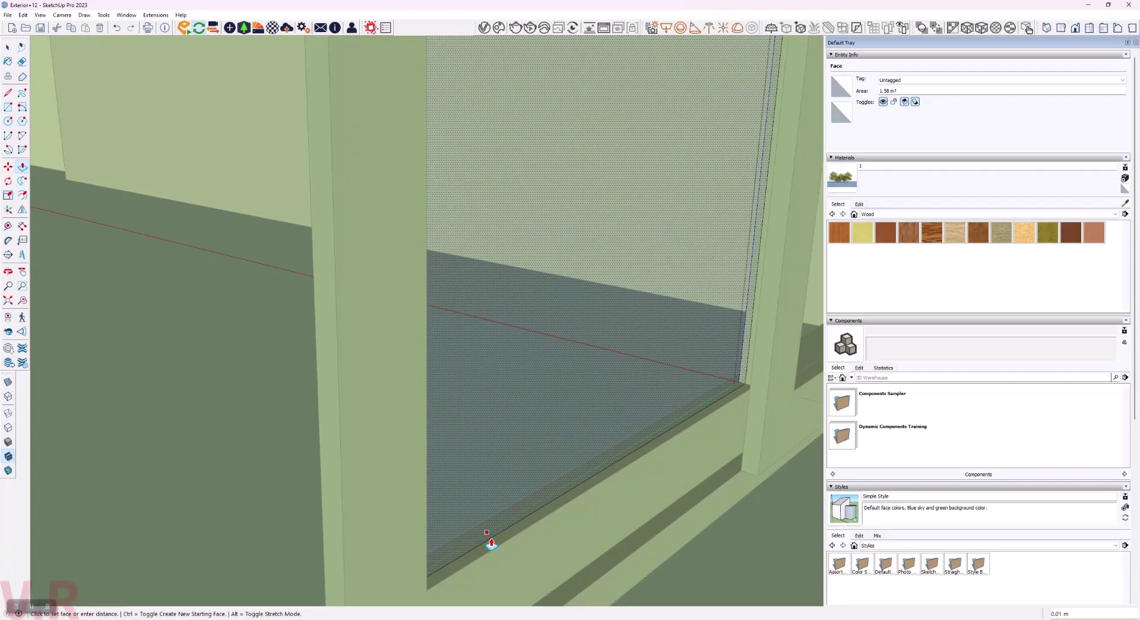
Push the door's glass face back about 0.01 m into its frame.
middle_drag(646, 375, 89, 516)
key(space)
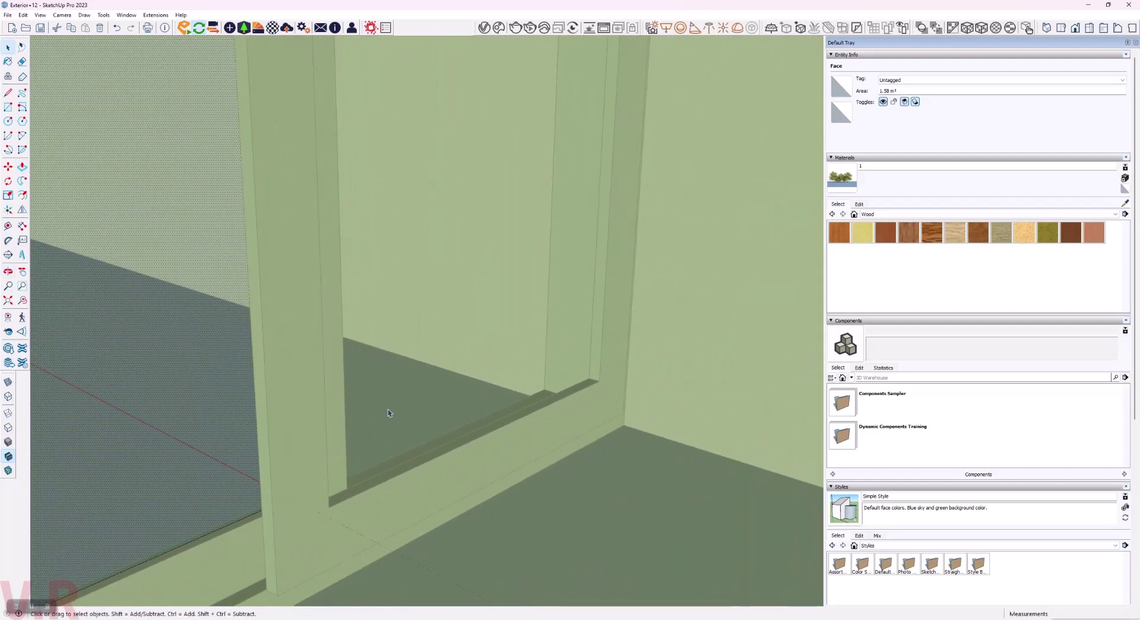
key(p)
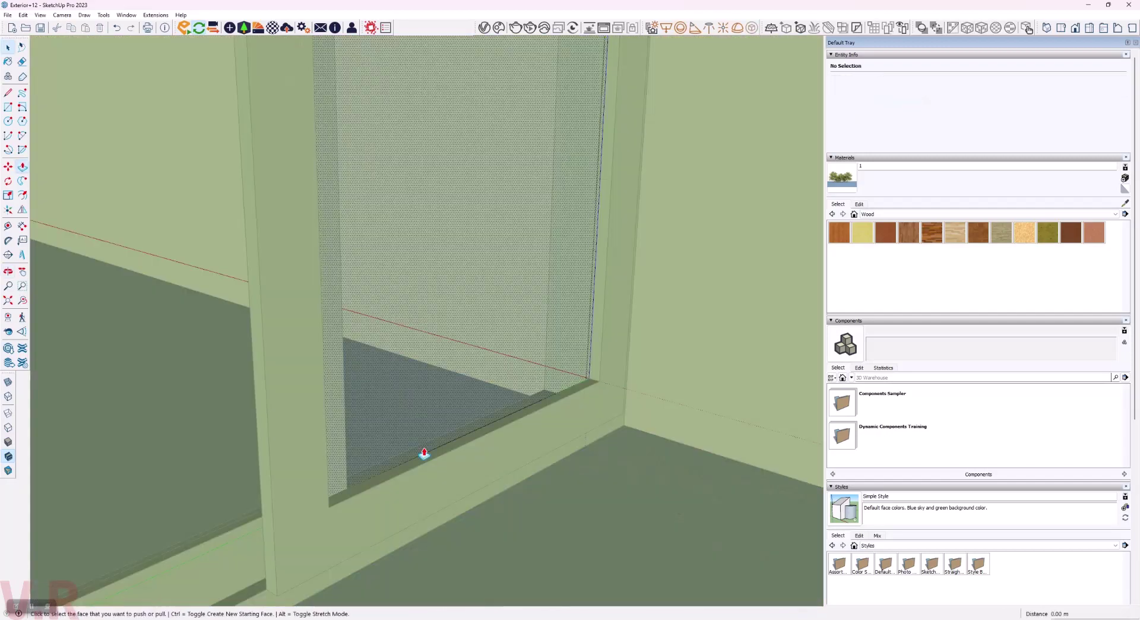
click(424, 453)
click(565, 399)
Zoom to the upper window and select its glass face in monochrome face style.
middle_drag(565, 399, 438, 482)
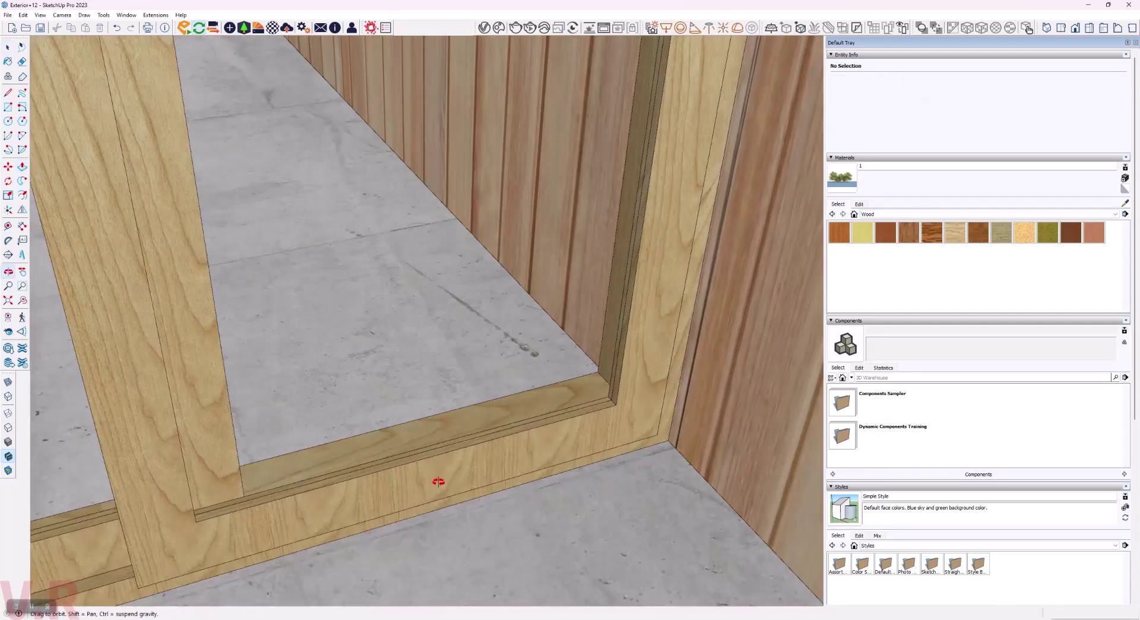
scroll(438, 482, down, 2)
scroll(438, 482, down, 3)
scroll(439, 481, down, 5)
scroll(409, 346, up, 3)
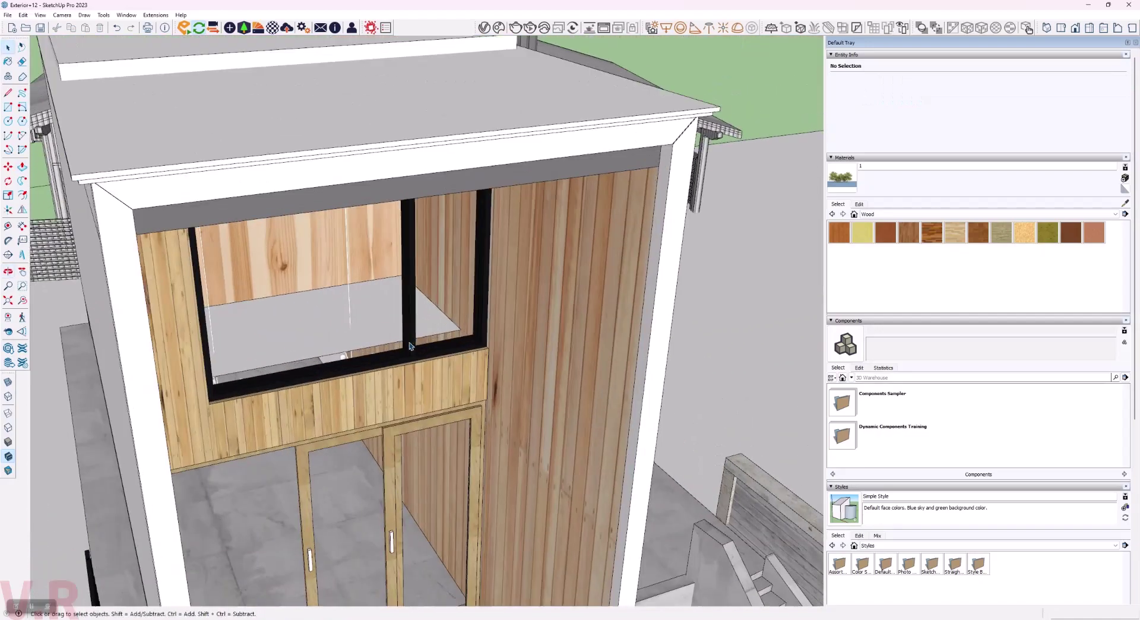
scroll(409, 346, up, 3)
key(alt+6)
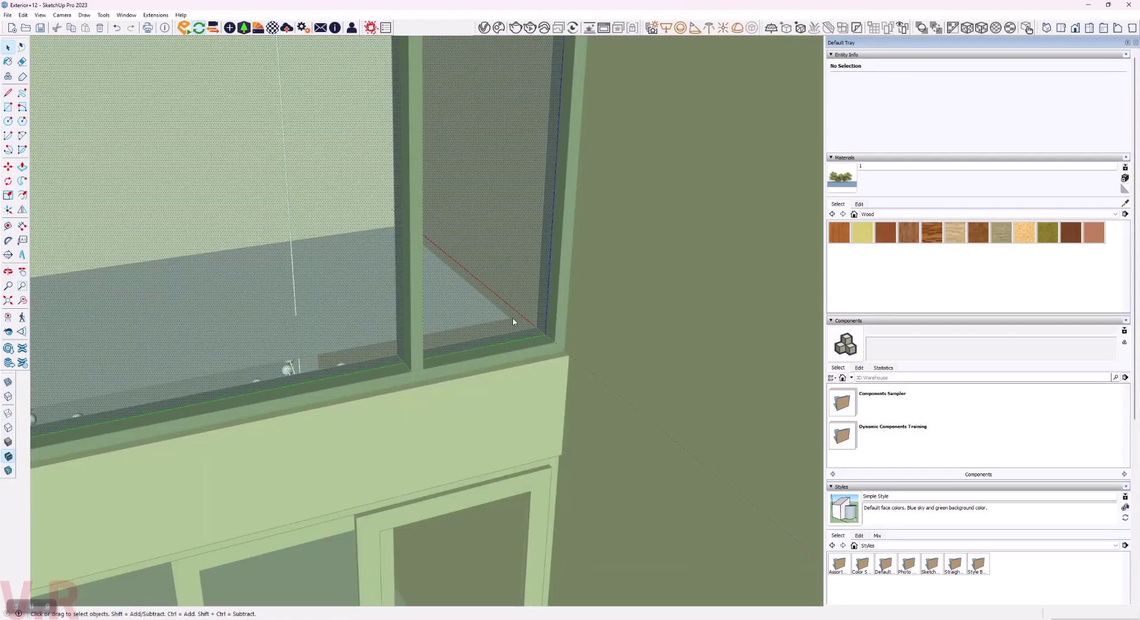
click(514, 322)
key(alt+4)
Orbit around the window corner and reselect the window's glass face.
scroll(542, 338, up, 2)
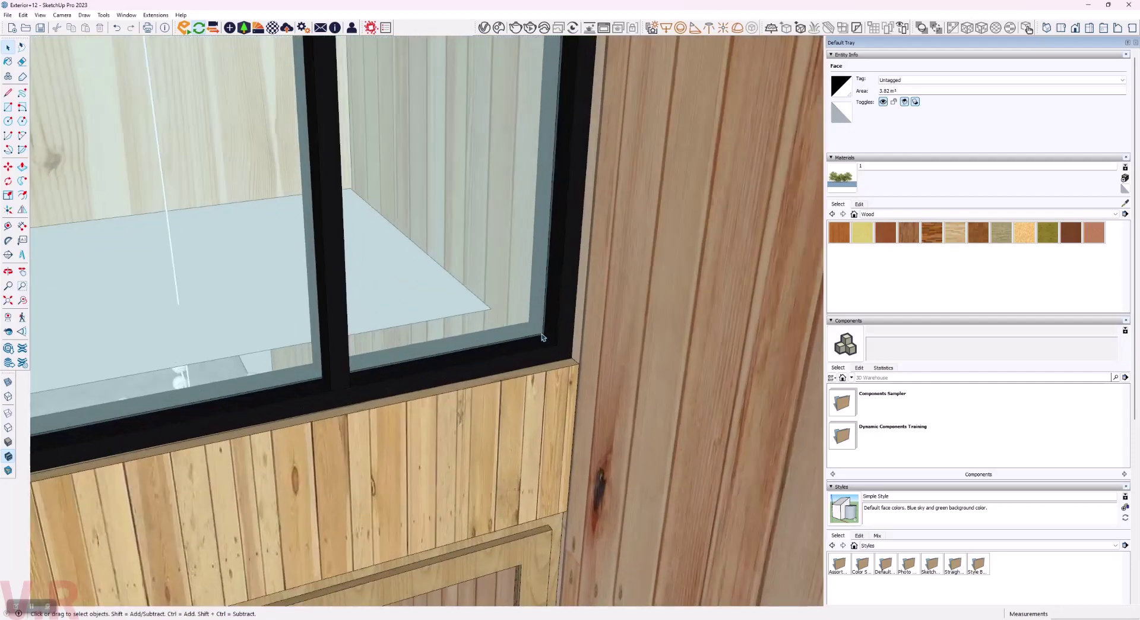
scroll(541, 337, up, 3)
mouse_move(541, 337)
middle_down()
mouse_move(770, 280)
mouse_move(784, 300)
mouse_move(576, 331)
mouse_move(492, 295)
mouse_move(422, 295)
mouse_move(803, 234)
mouse_move(595, 257)
mouse_move(295, 350)
middle_up()
click(496, 295)
key(alt+6)
key(Escape)
scroll(519, 308, up, 2)
click(440, 313)
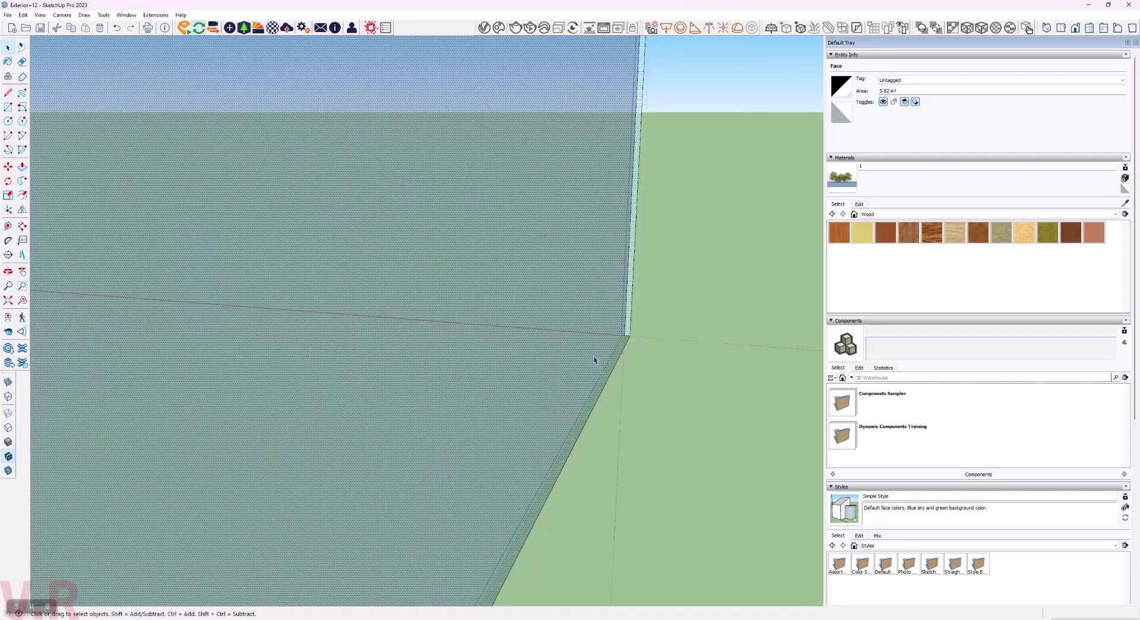
Sample Color A04 with the Paint Bucket and apply it to remove the blue-tinted glass.
key(b)
alt+click(601, 330)
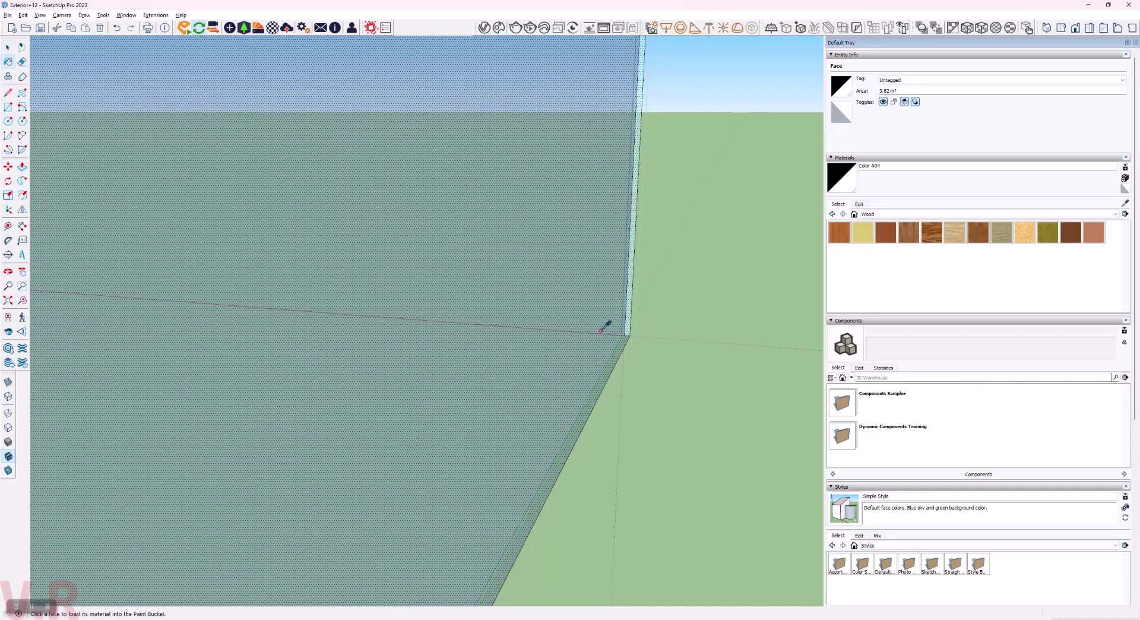
middle_drag(552, 358, 542, 341)
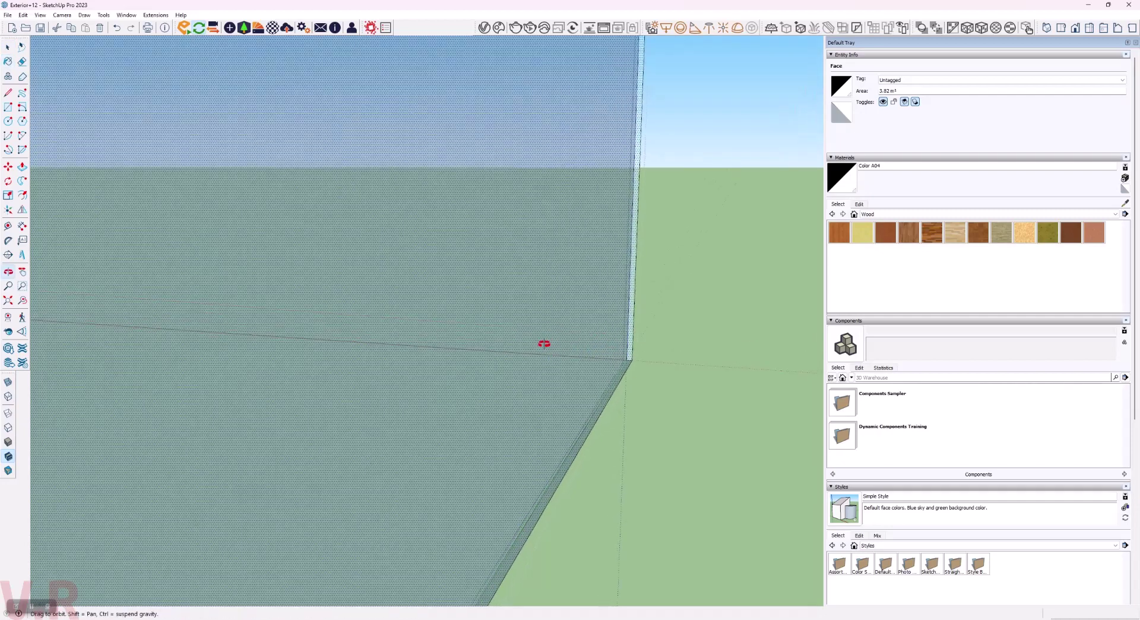
key(space)
key(b)
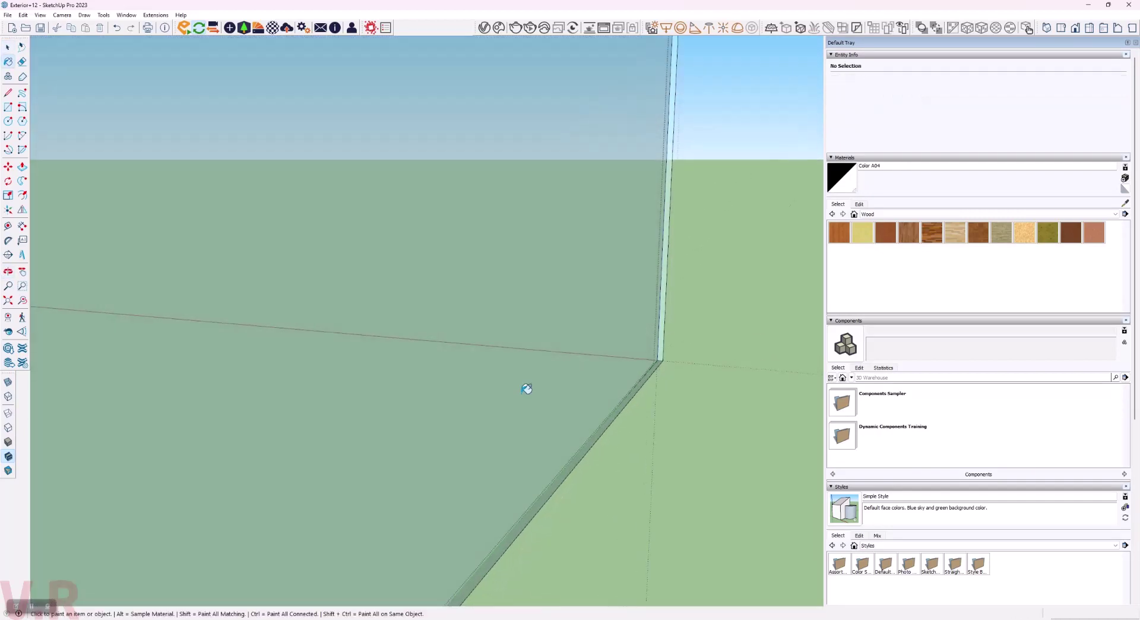
click(534, 370)
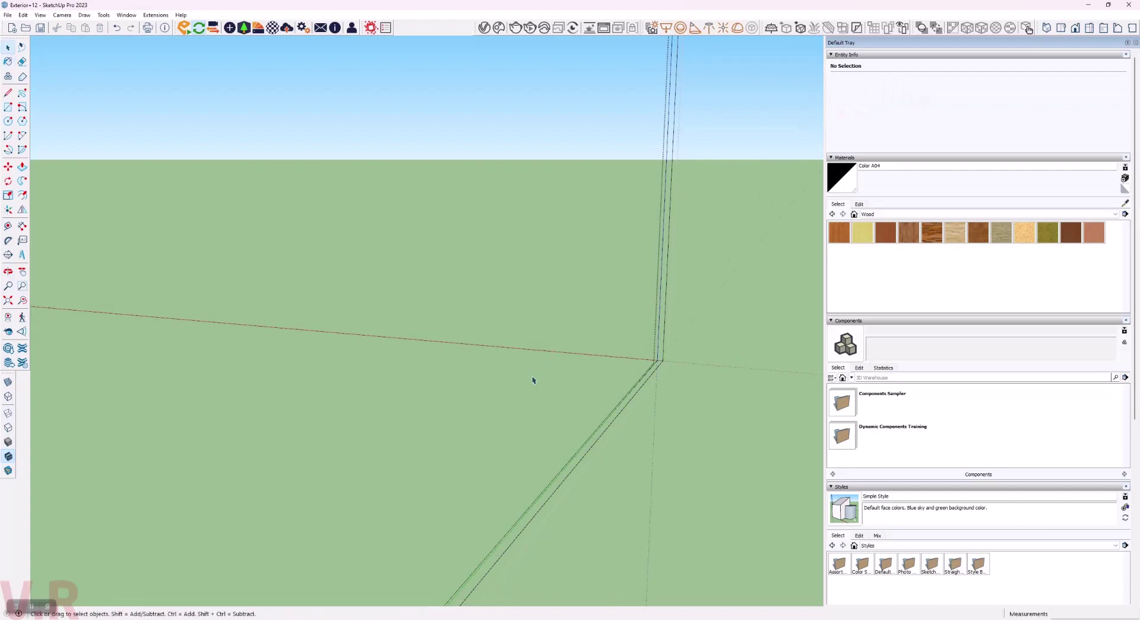
scroll(451, 330, down, 5)
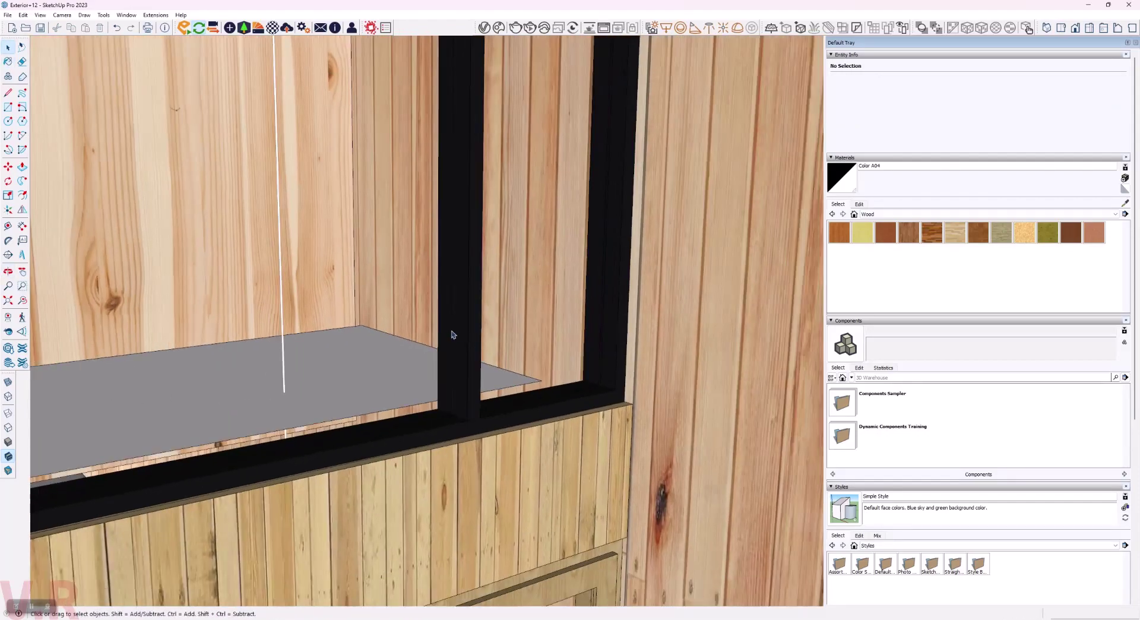
scroll(451, 330, down, 5)
scroll(455, 299, down, 3)
key(space)
middle_drag(478, 472, 225, 472)
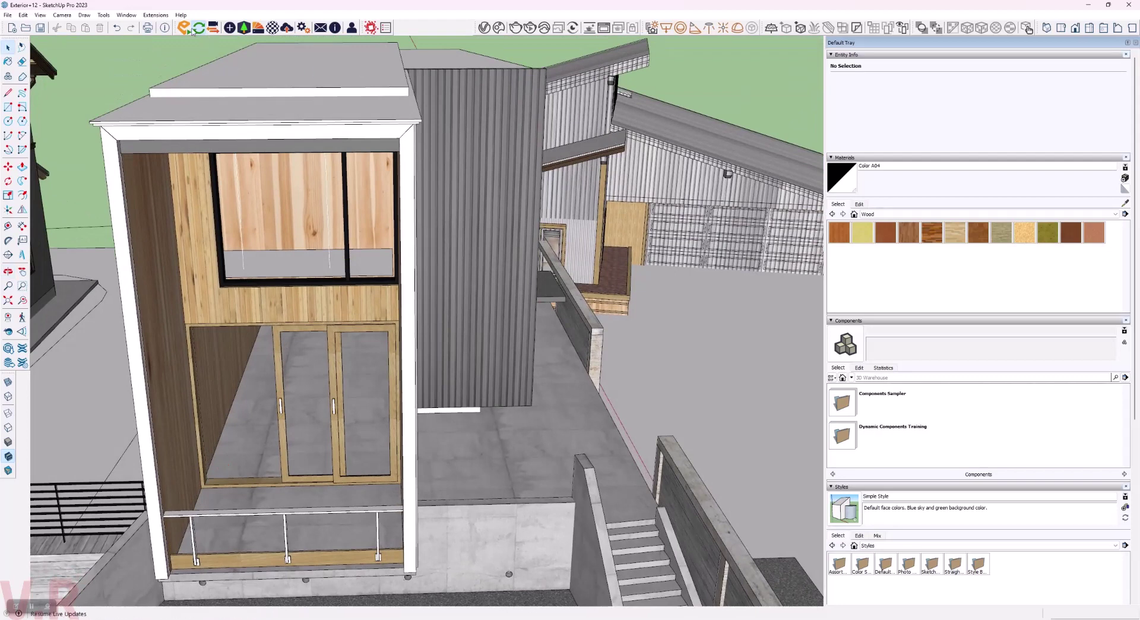
Start Enscape from its toolbar to open the live render window.
click(188, 30)
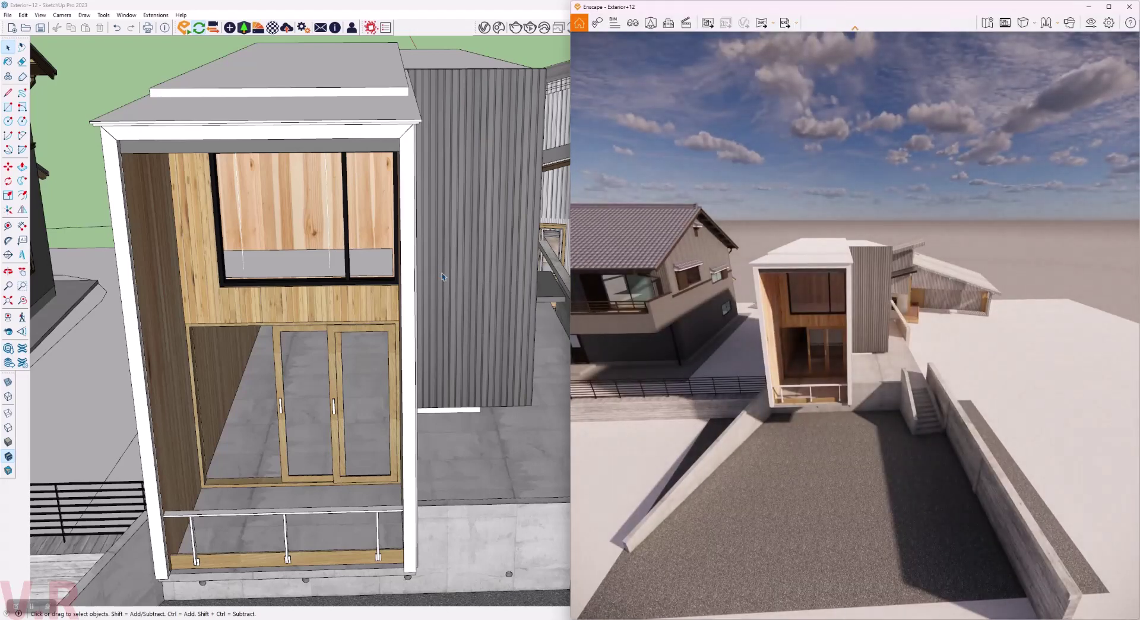
Tile Enscape on the right and SketchUp on the left, both framing the front facade.
mouse_move(464, 339)
middle_down()
mouse_move(459, 408)
mouse_move(313, 330)
mouse_move(287, 146)
middle_up()
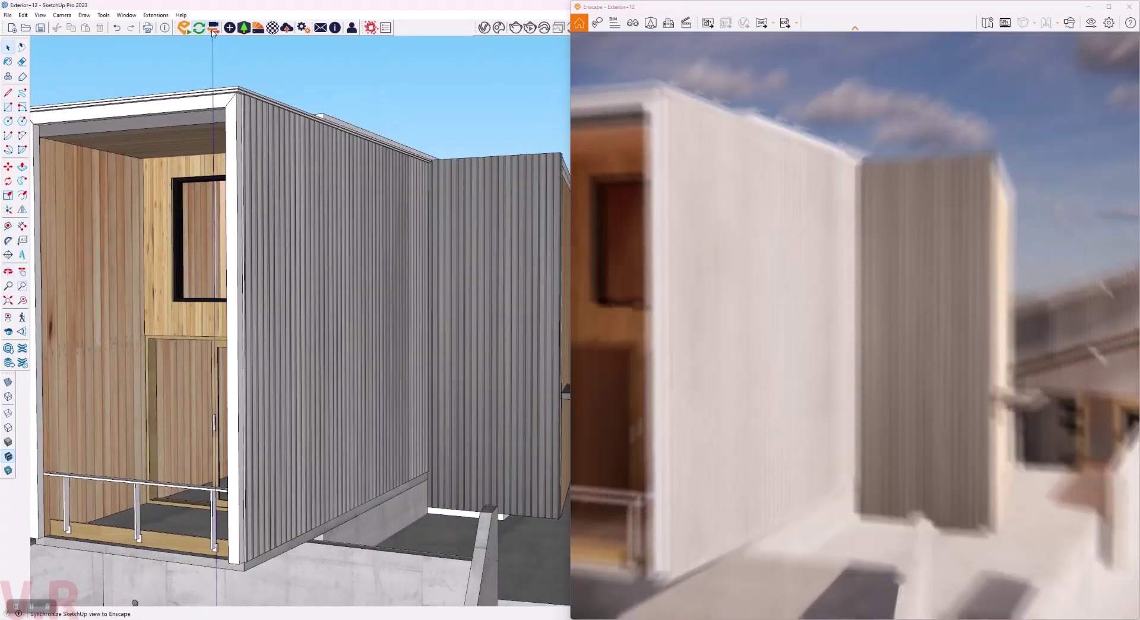
key(z)
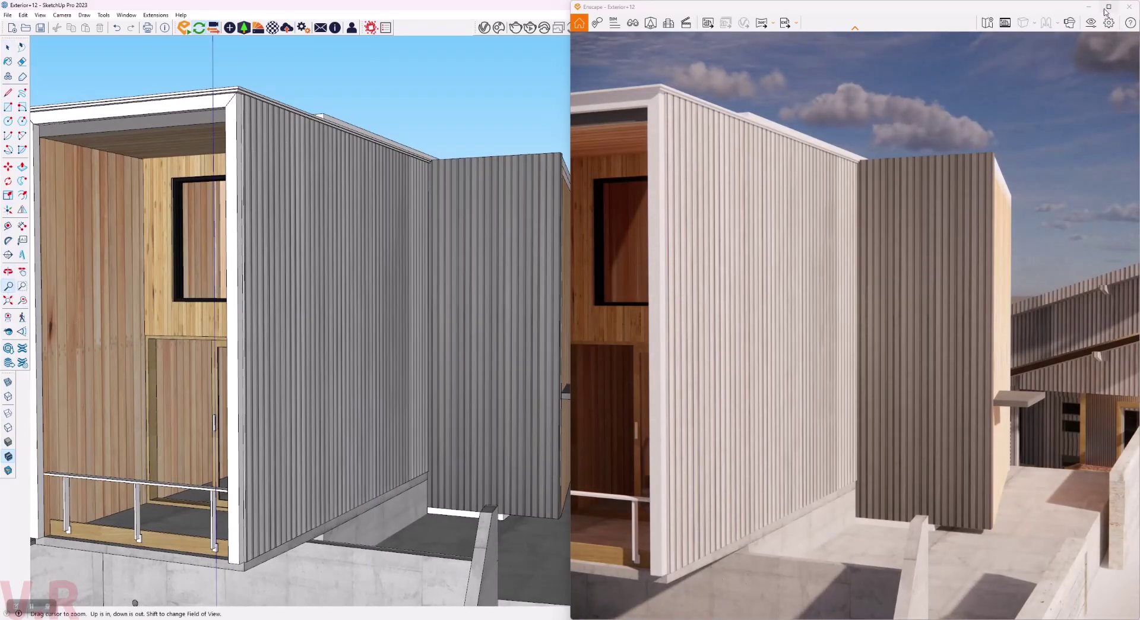
mouse_move(1108, 7)
click(1030, 34)
click(332, 368)
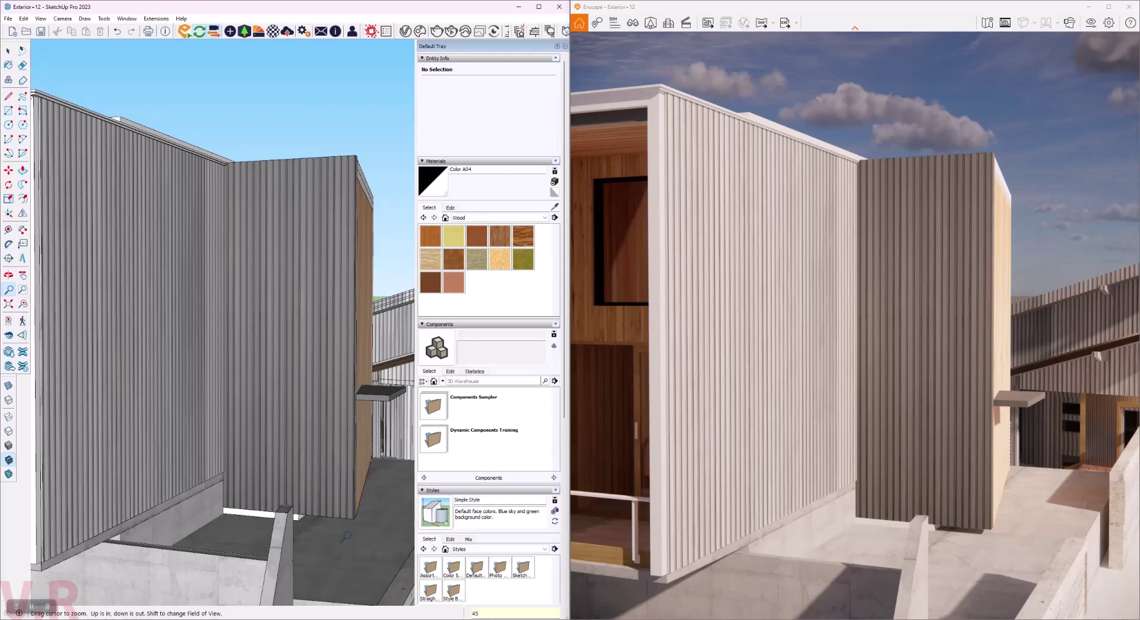
scroll(345, 536, down, 5)
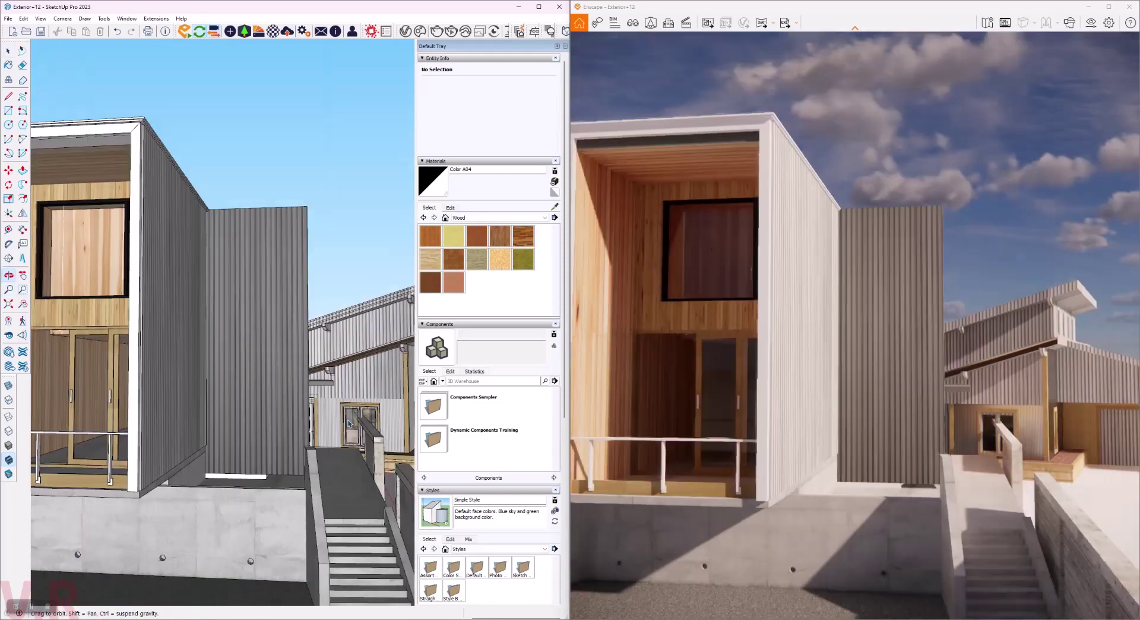
mouse_move(333, 475)
middle_down()
mouse_move(317, 404)
mouse_move(341, 390)
middle_up()
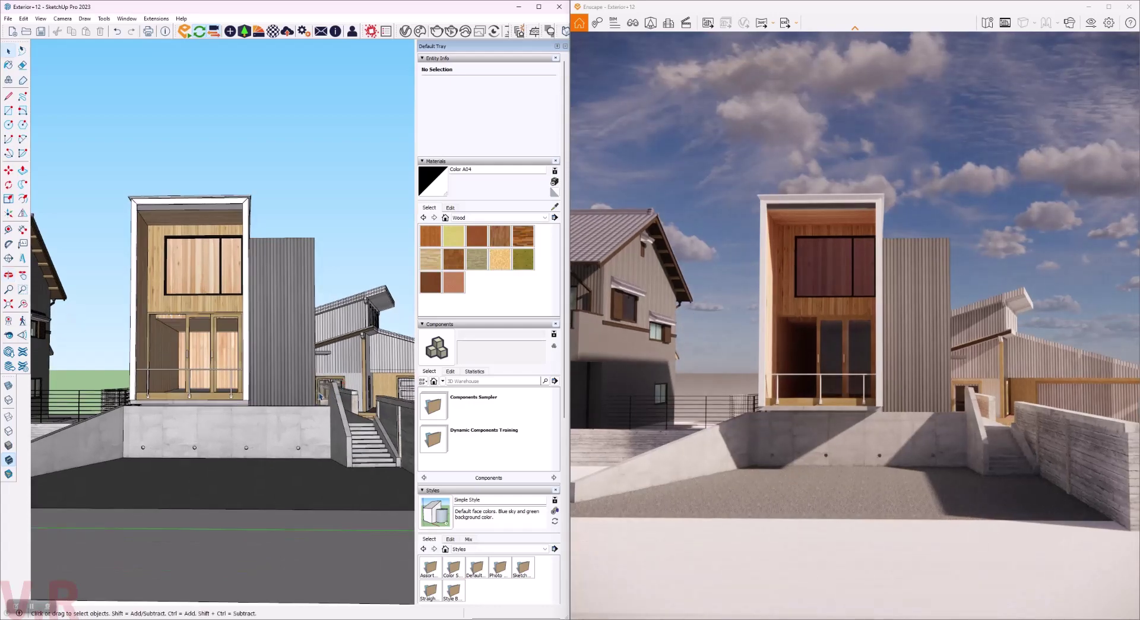
mouse_move(321, 397)
middle_down()
mouse_move(260, 384)
mouse_move(250, 457)
middle_up()
key(t)
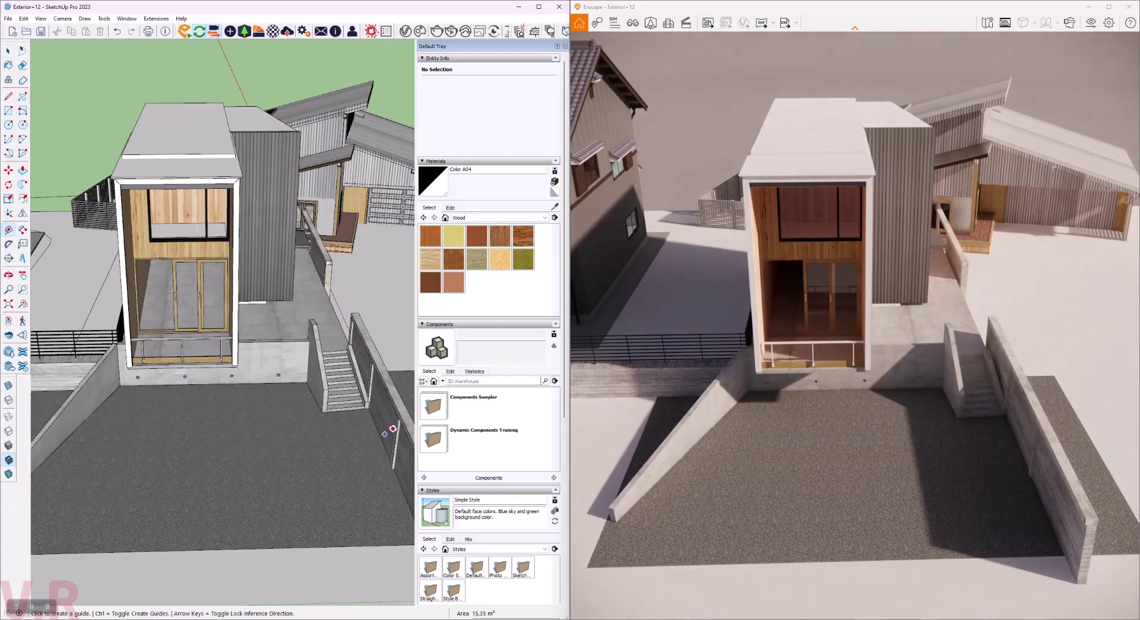
click(342, 427)
middle_drag(259, 432, 123, 431)
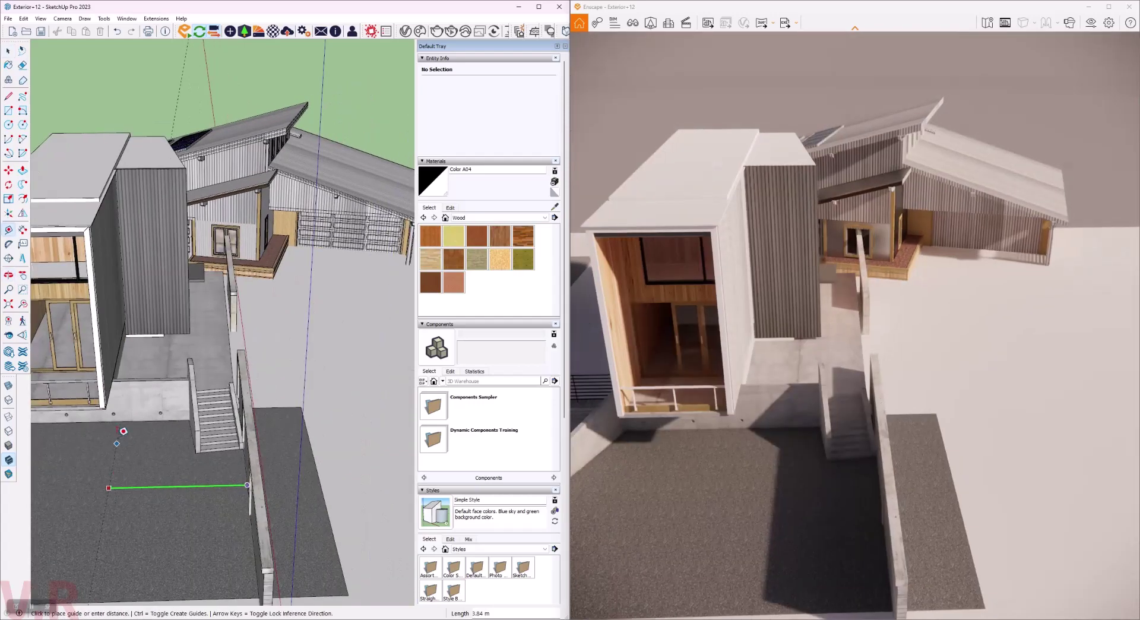
mouse_move(117, 383)
middle_down()
mouse_move(217, 361)
mouse_move(211, 247)
mouse_move(214, 509)
middle_up()
key(space)
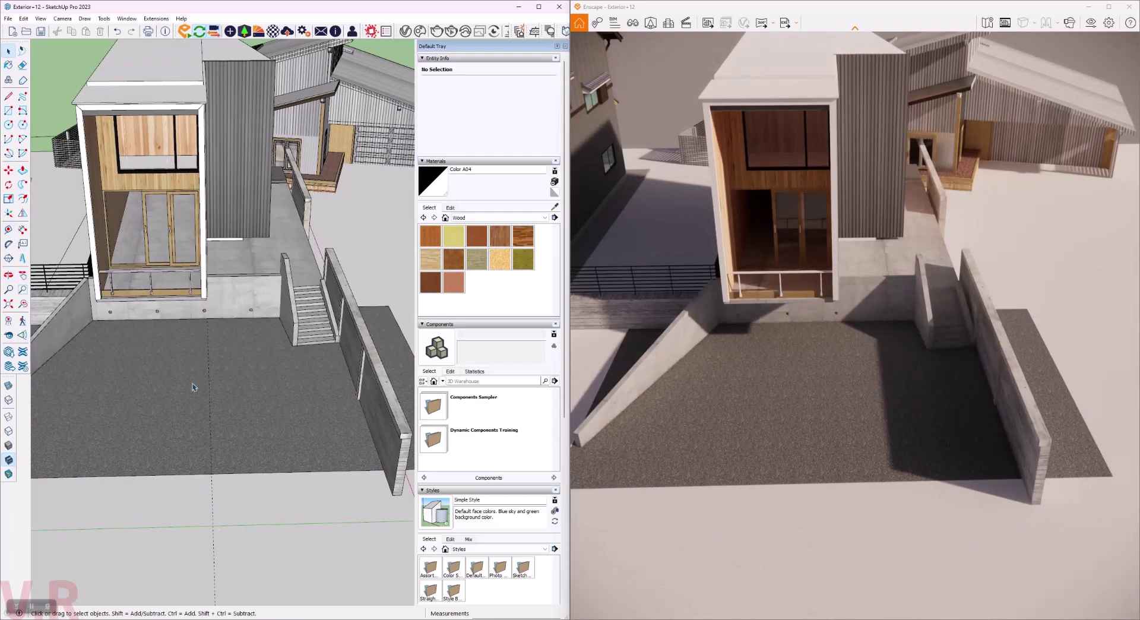
In Enscape's Output settings, choose a Custom resolution and turn on Safe Frame.
click(1091, 23)
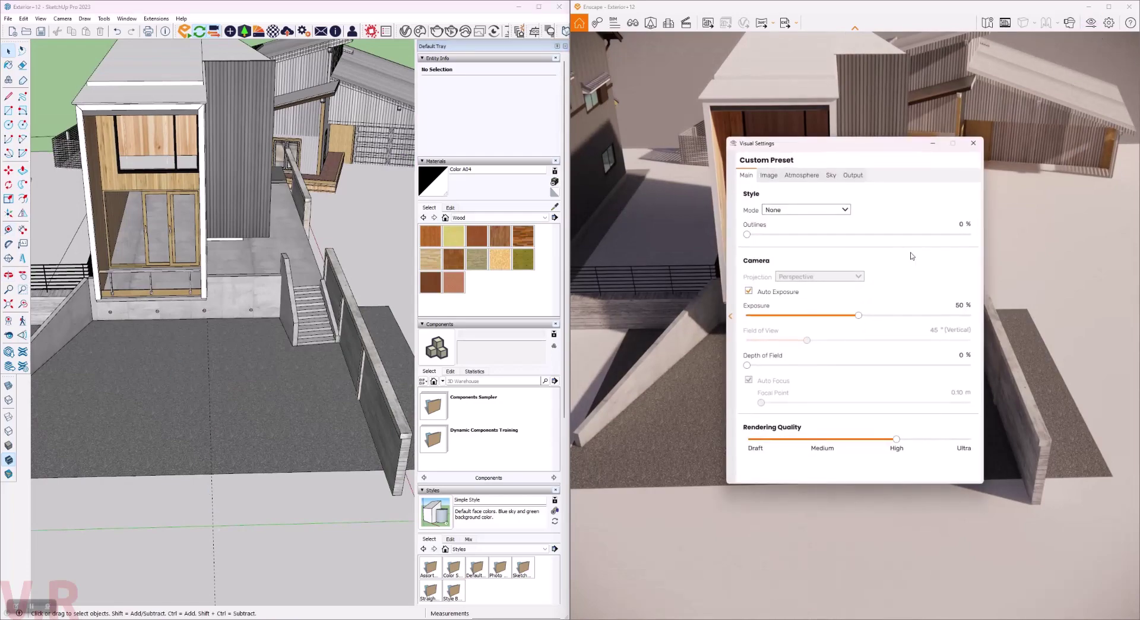
click(853, 176)
click(823, 212)
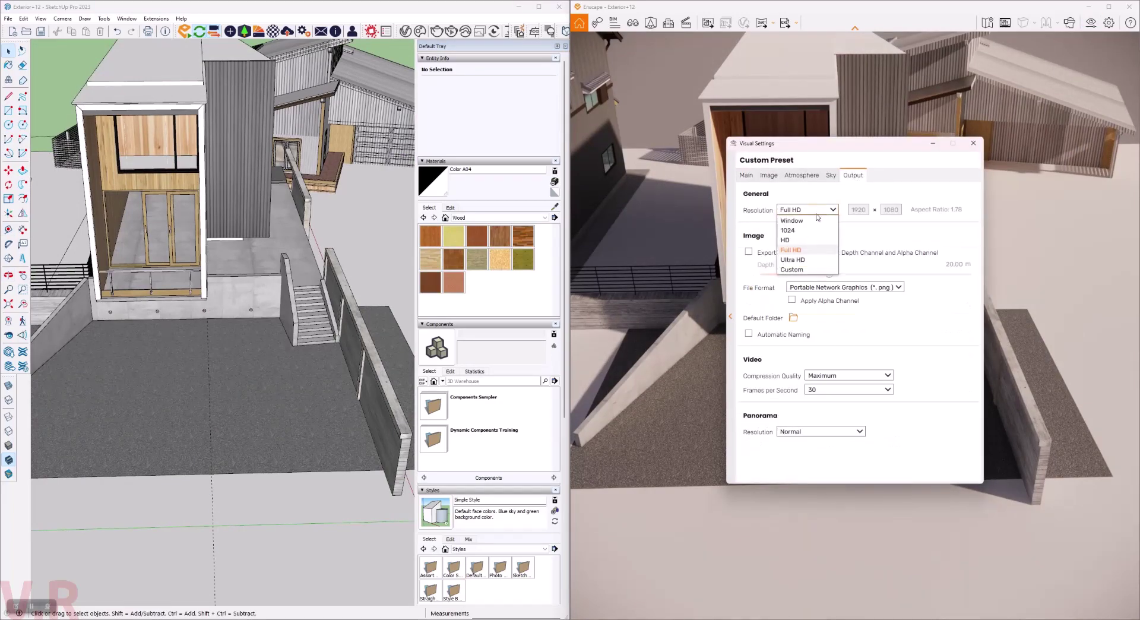
click(810, 221)
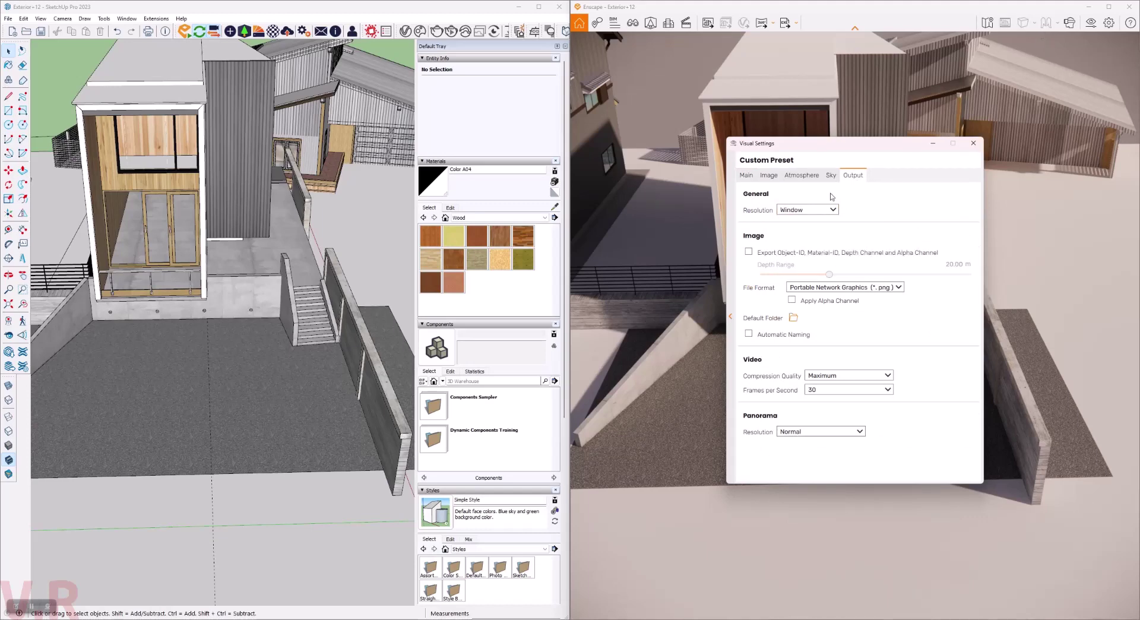
drag(803, 152, 906, 201)
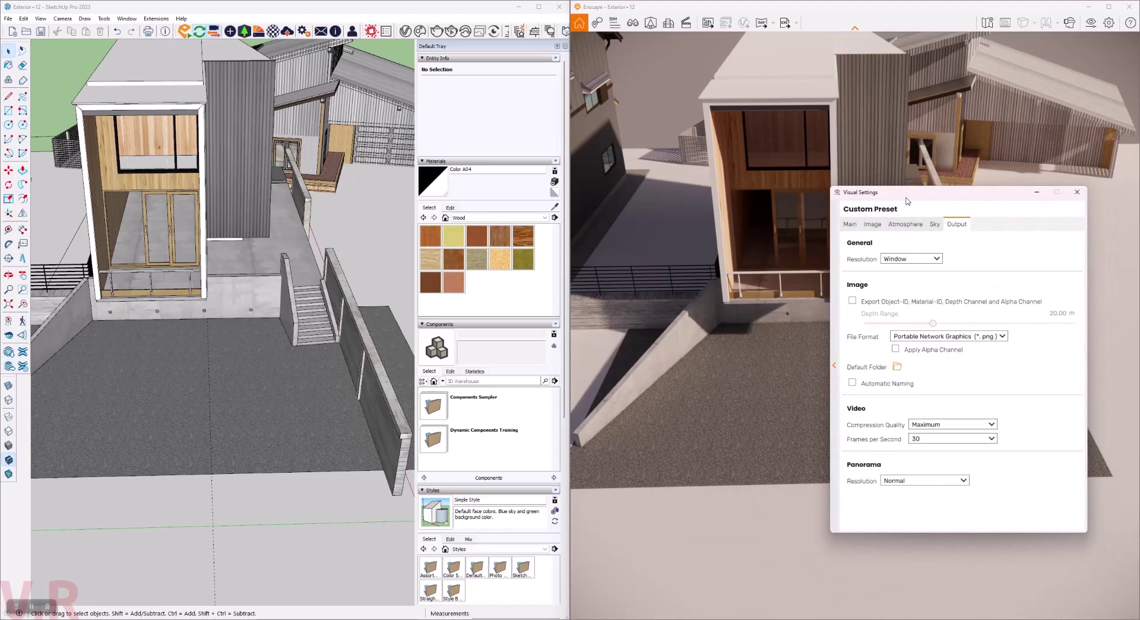
click(932, 259)
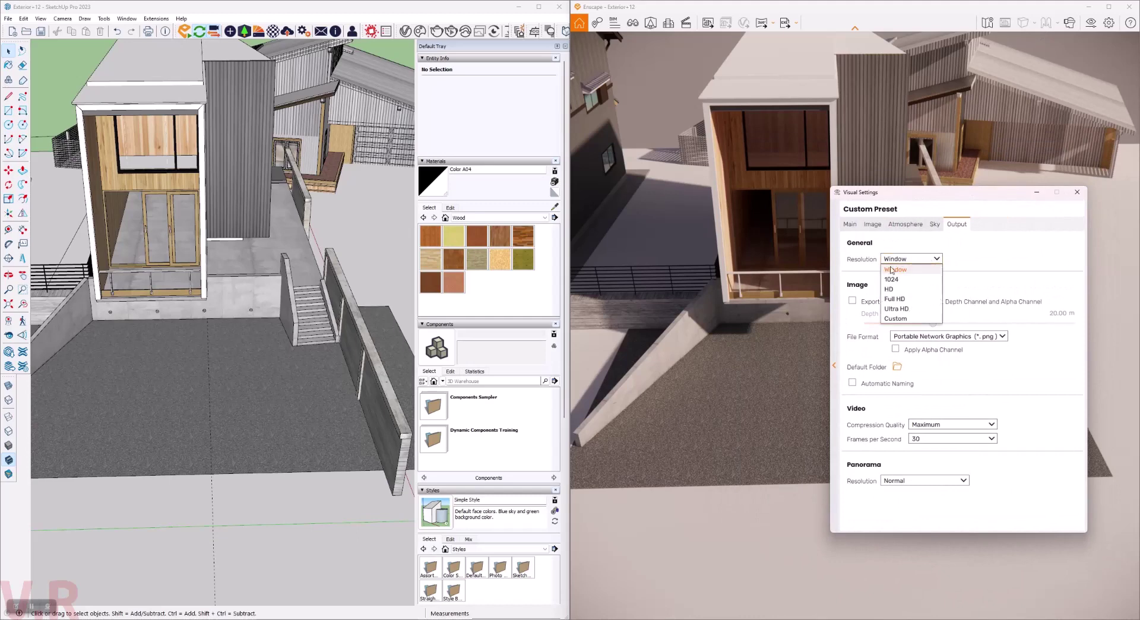
click(906, 318)
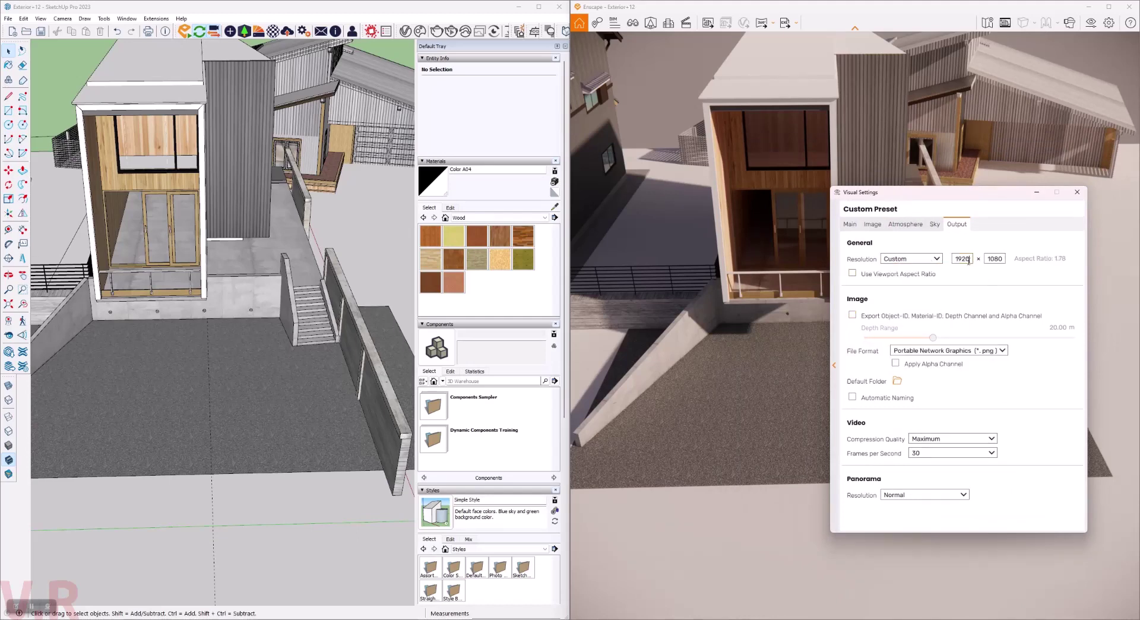
double_click(993, 258)
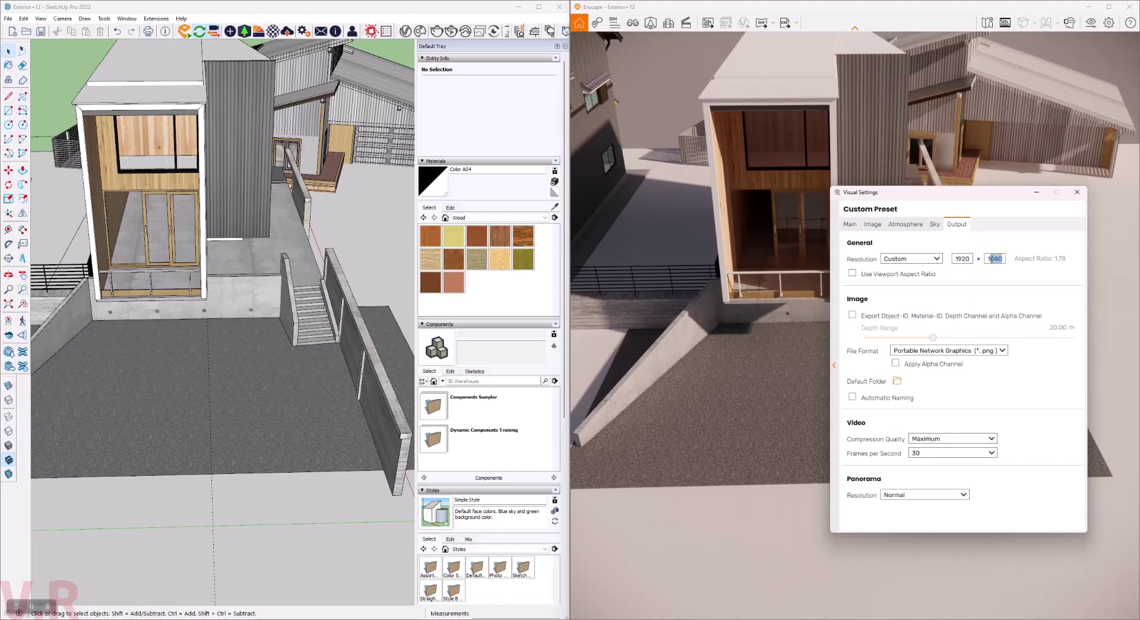
click(1004, 22)
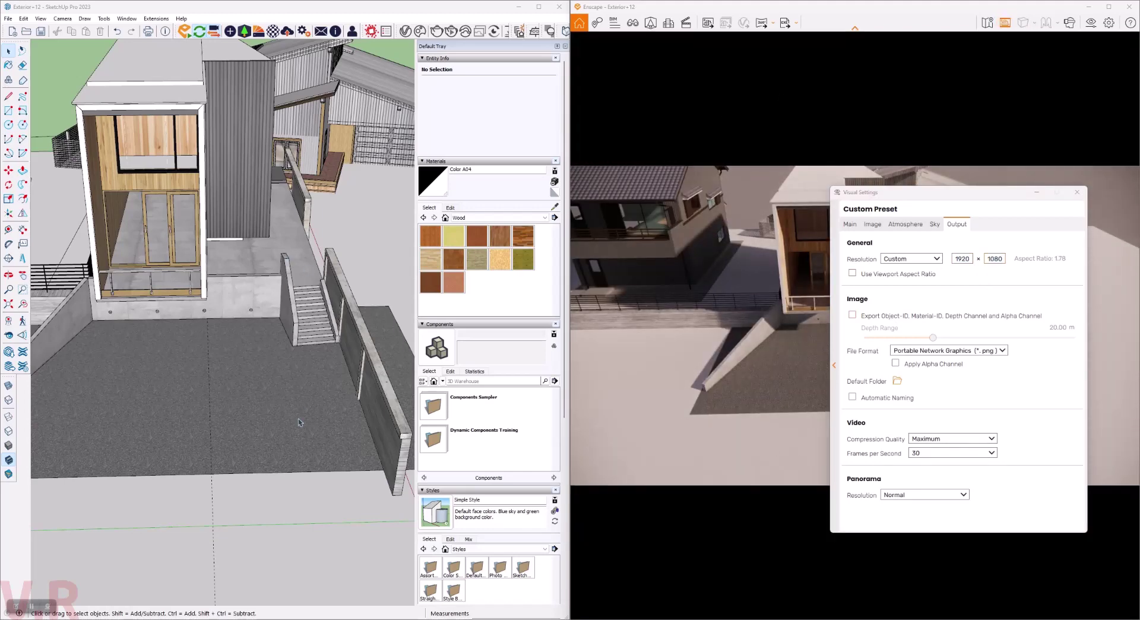
Enter the 1600 × 2000 custom resolution from a street-level front view and close the settings.
middle_drag(300, 422, 297, 299)
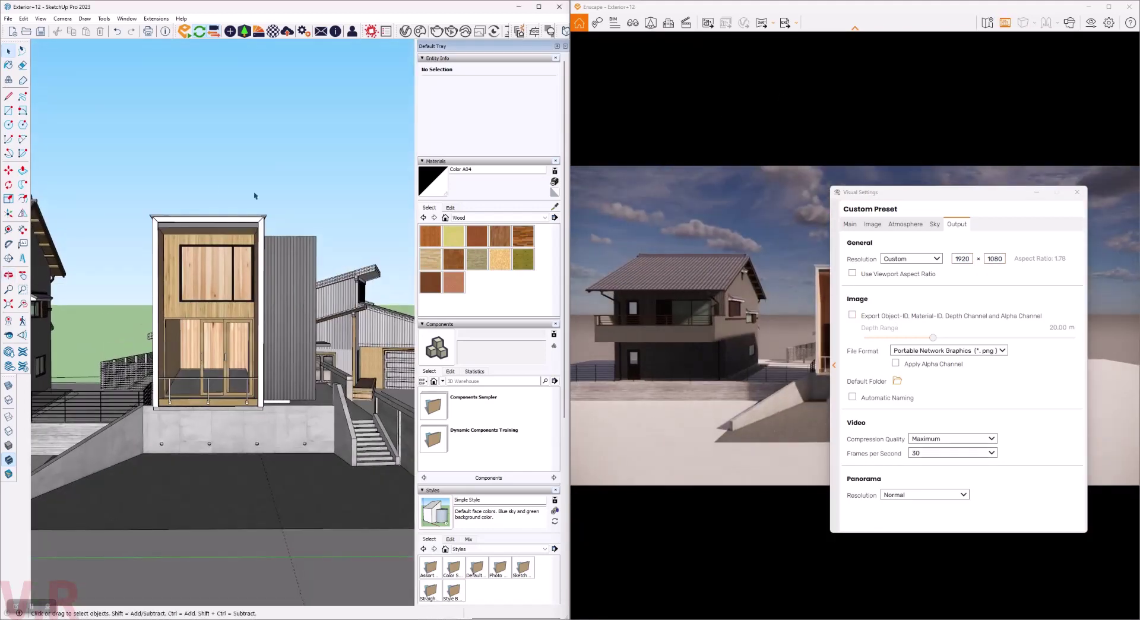
click(939, 263)
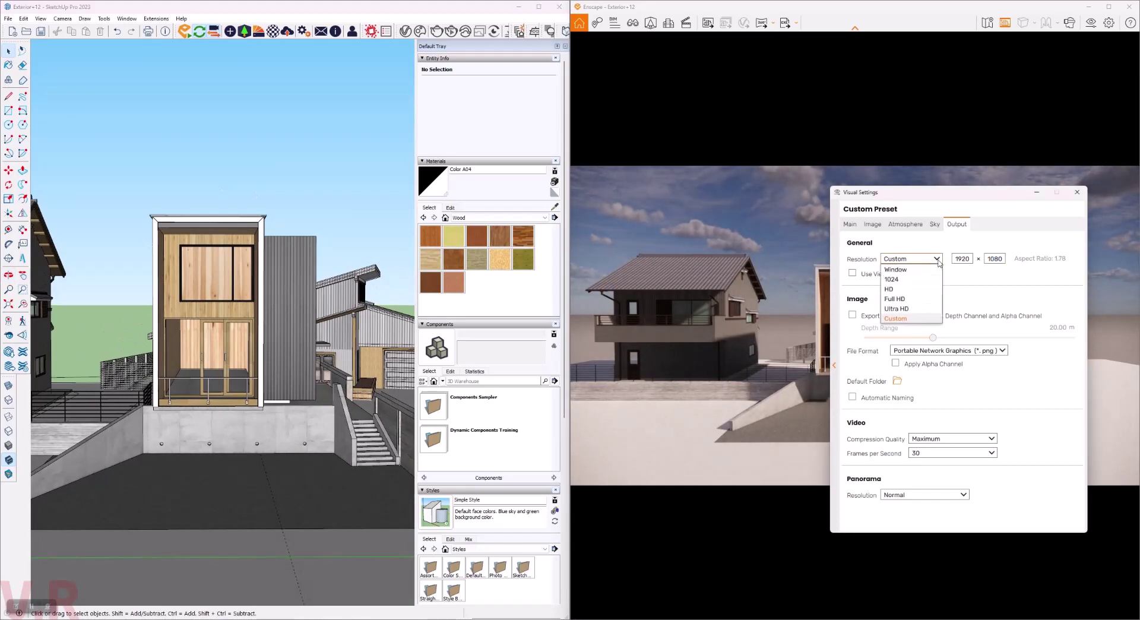
click(939, 263)
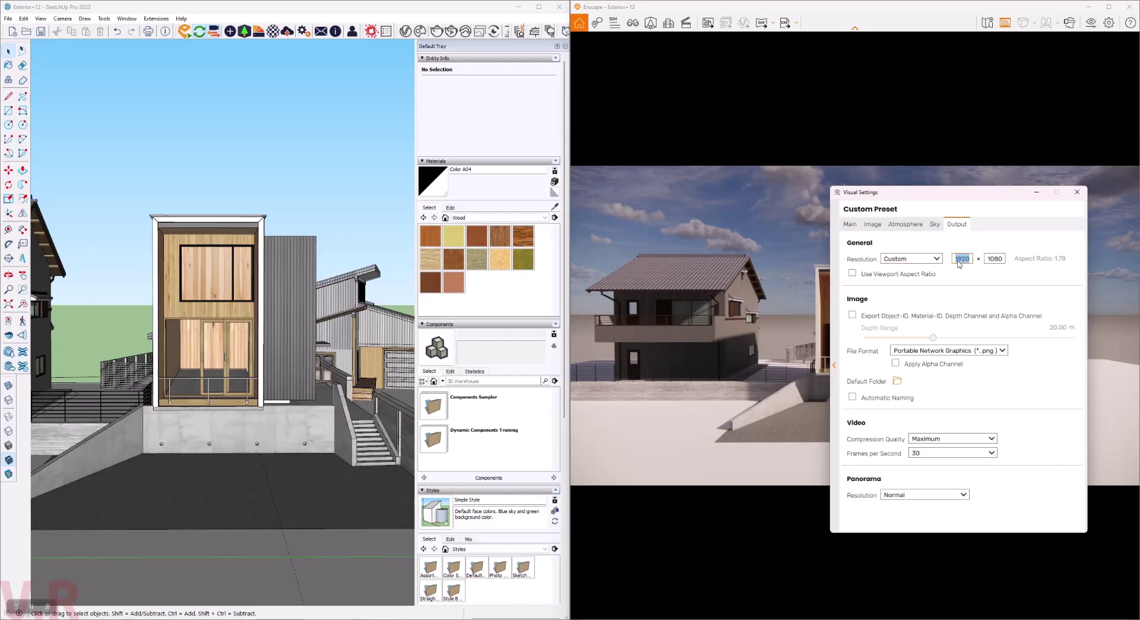
text(10)
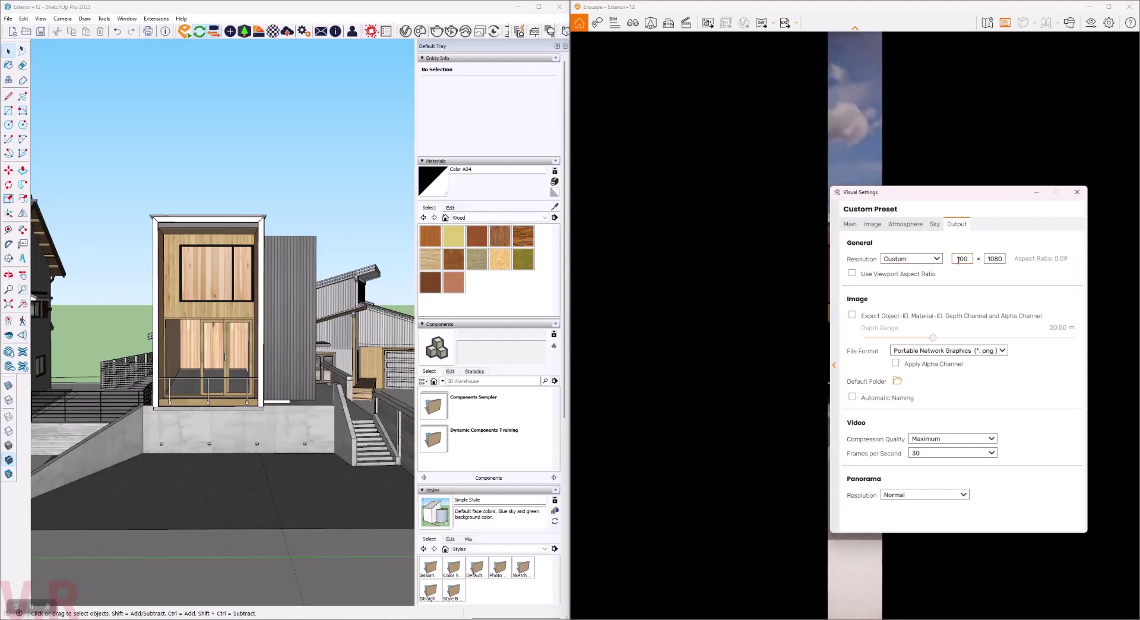
text(0)
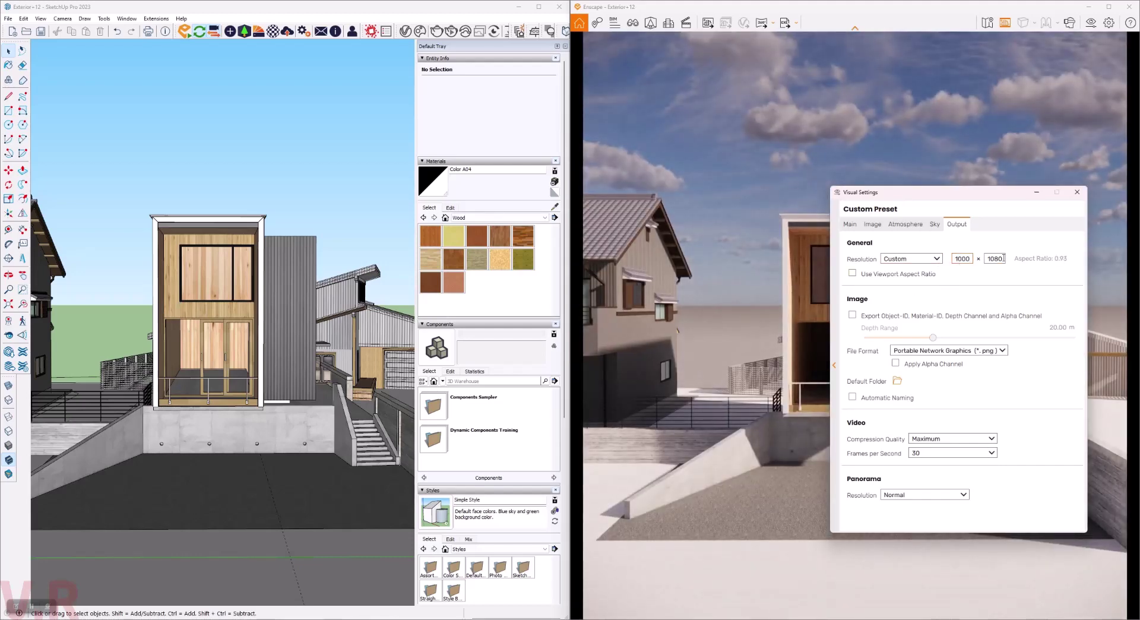
text(0)
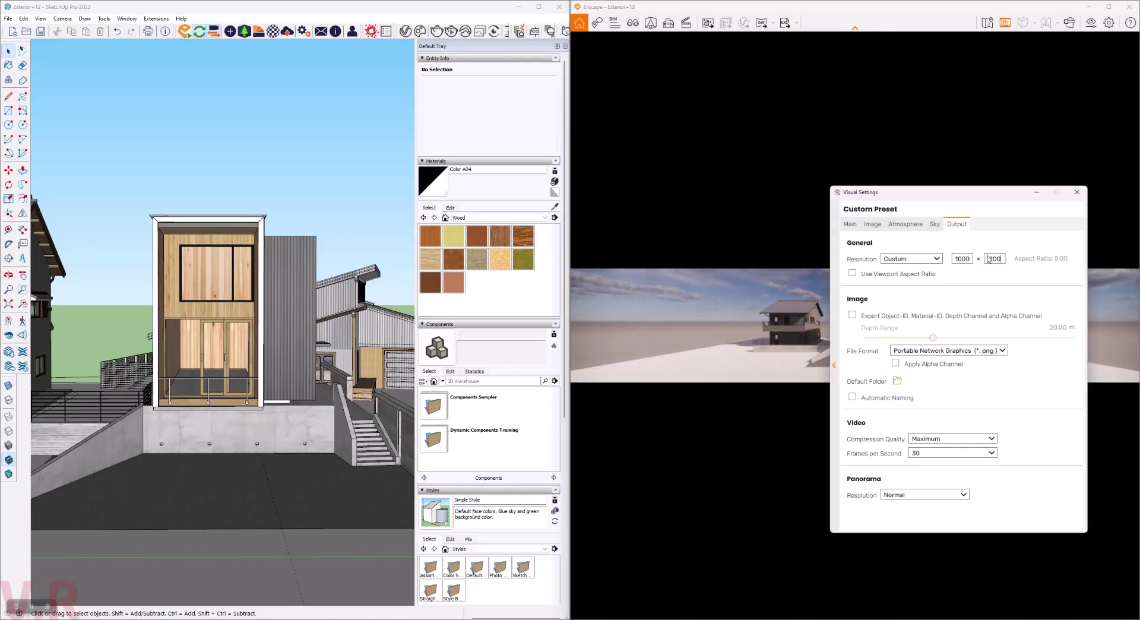
text(0)
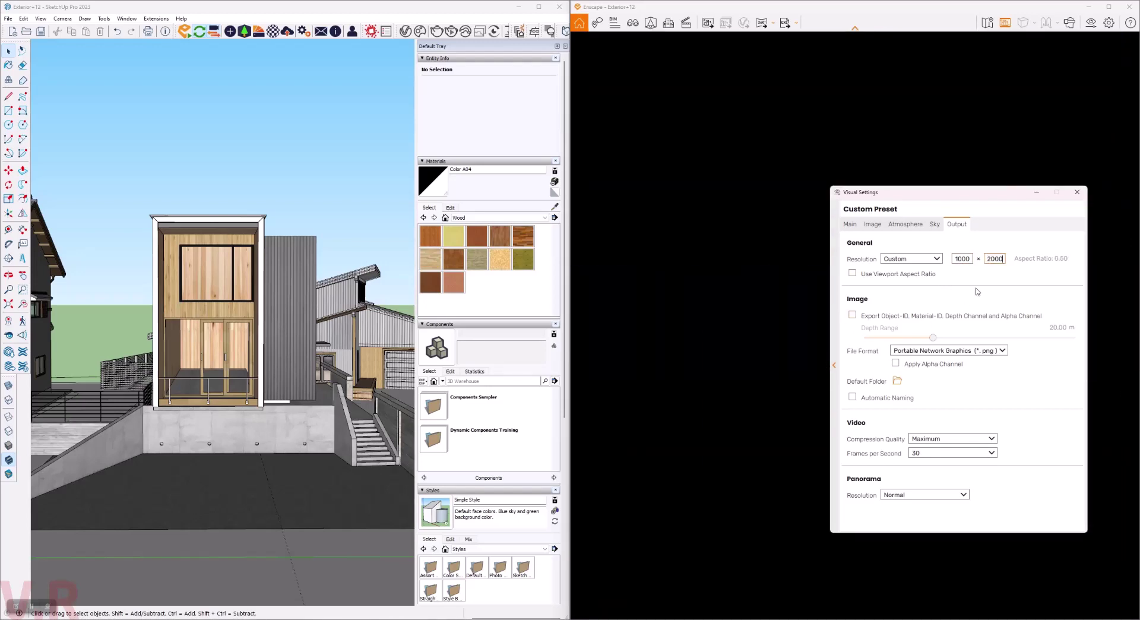
mouse_move(983, 199)
mouse_down()
mouse_move(1137, 197)
mouse_move(394, 197)
mouse_up()
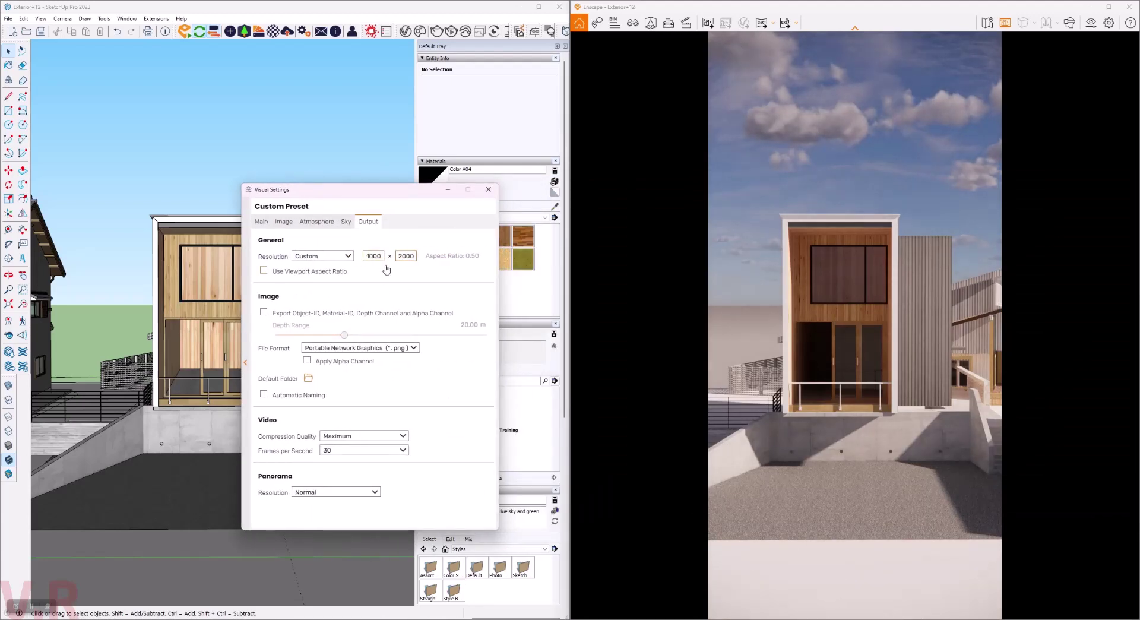
text(1600)
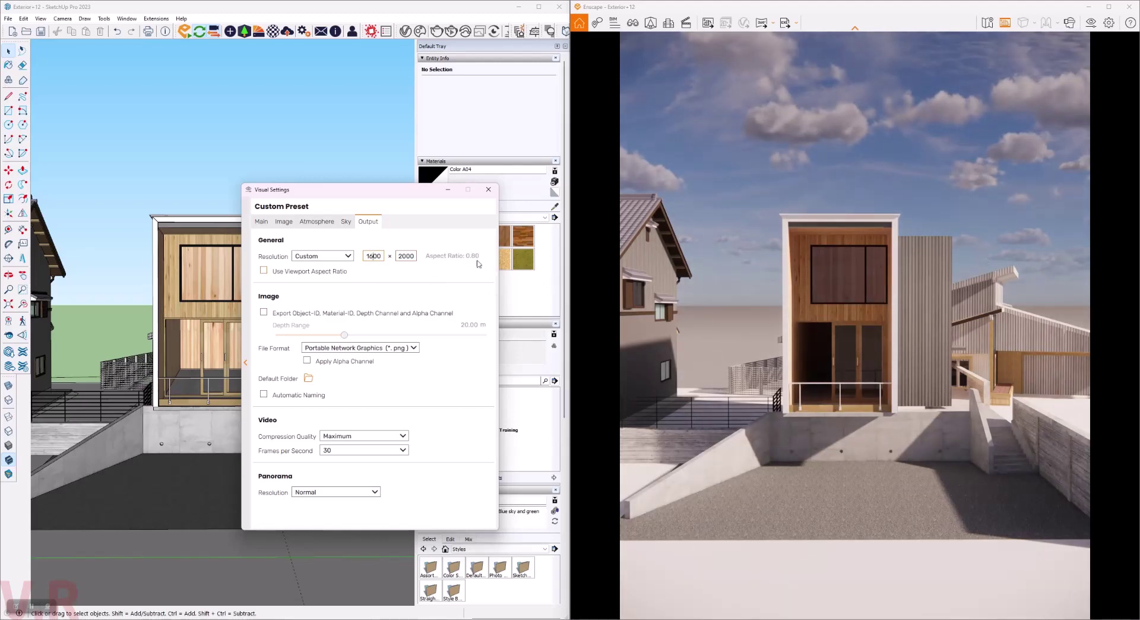
double_click(383, 256)
double_click(415, 256)
click(261, 221)
drag(321, 201, 439, 202)
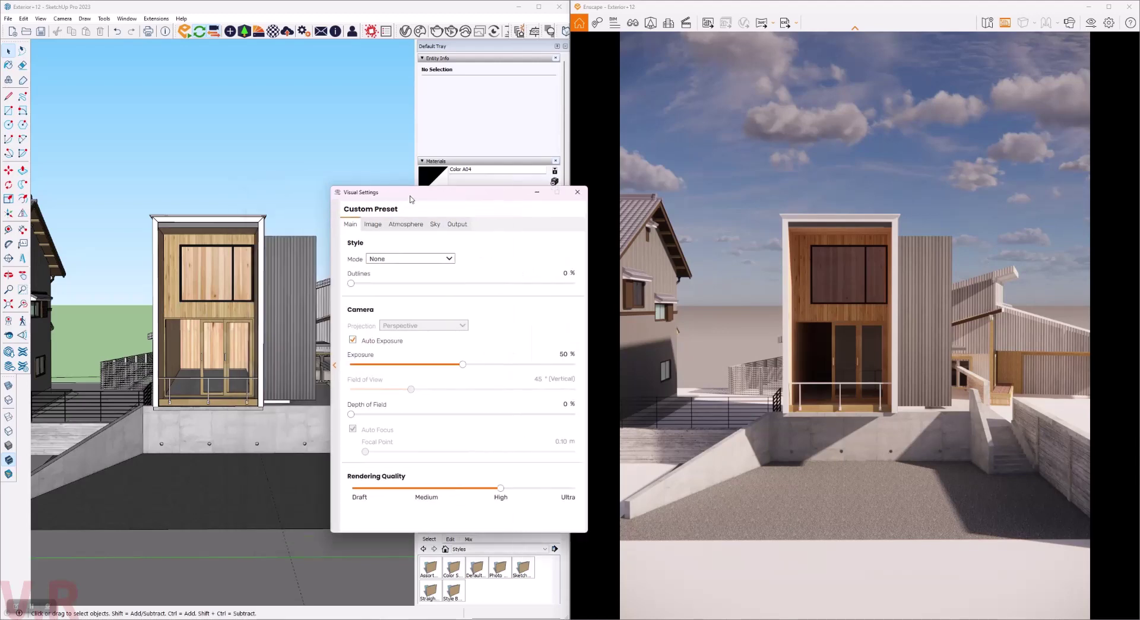
click(605, 191)
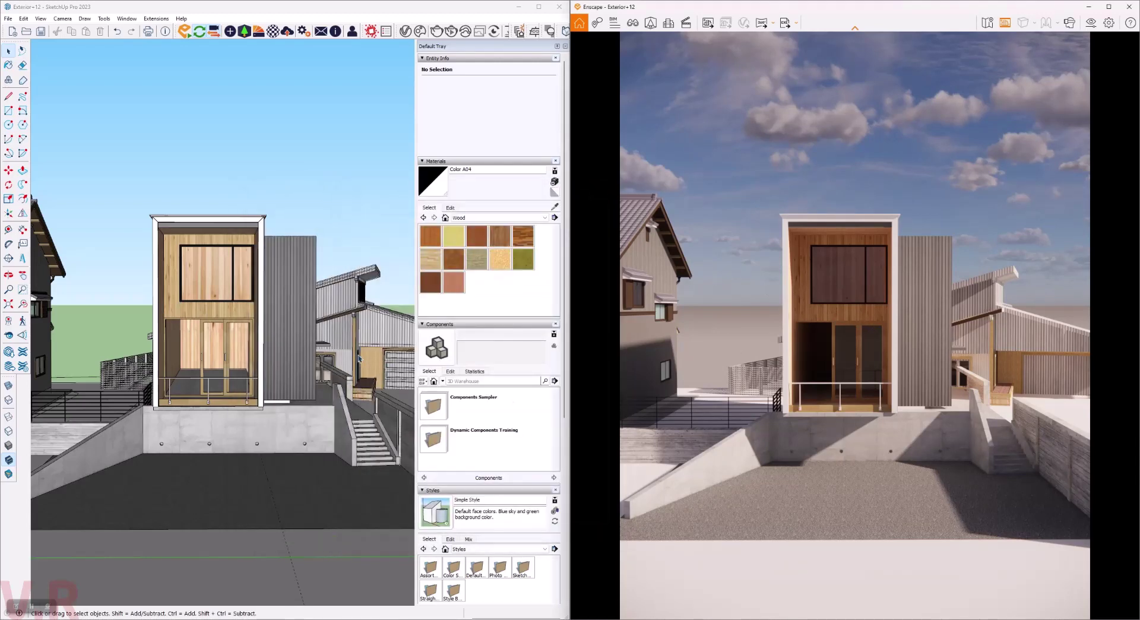
From an aerial view, position the camera on the forecourt facing the concrete retaining wall.
middle_drag(358, 358, 247, 325)
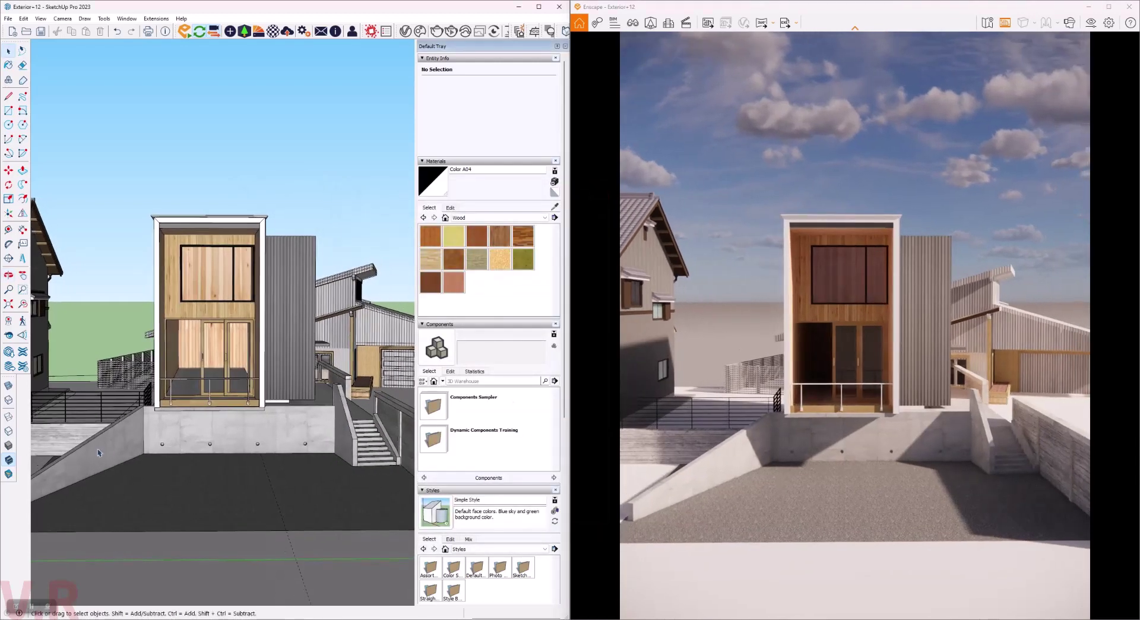
click(8, 321)
click(200, 385)
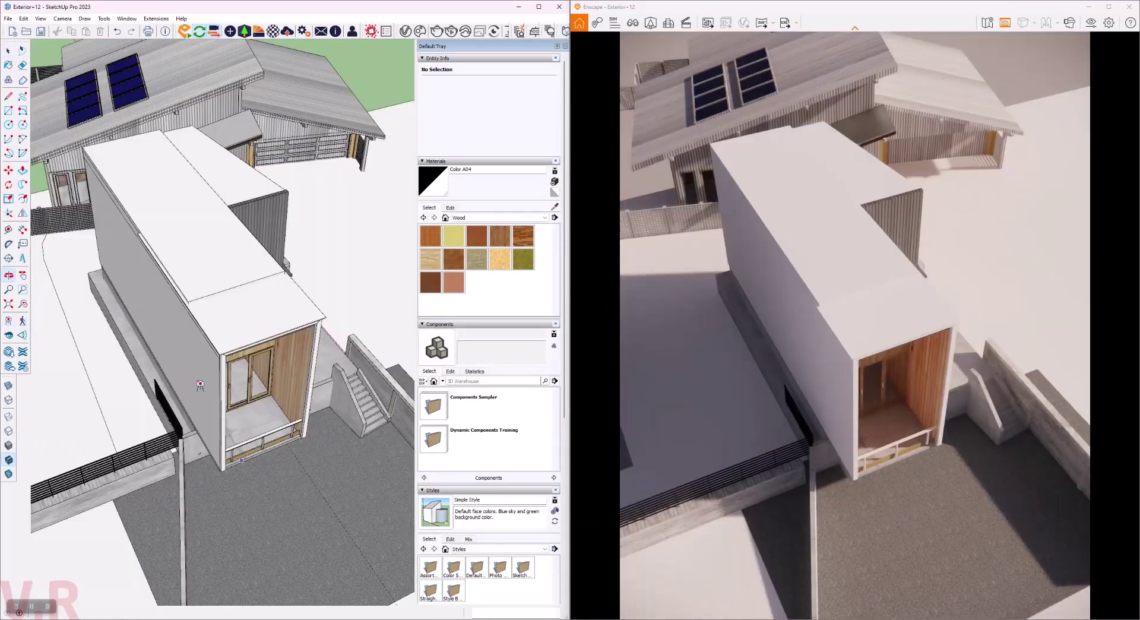
scroll(200, 385, down, 5)
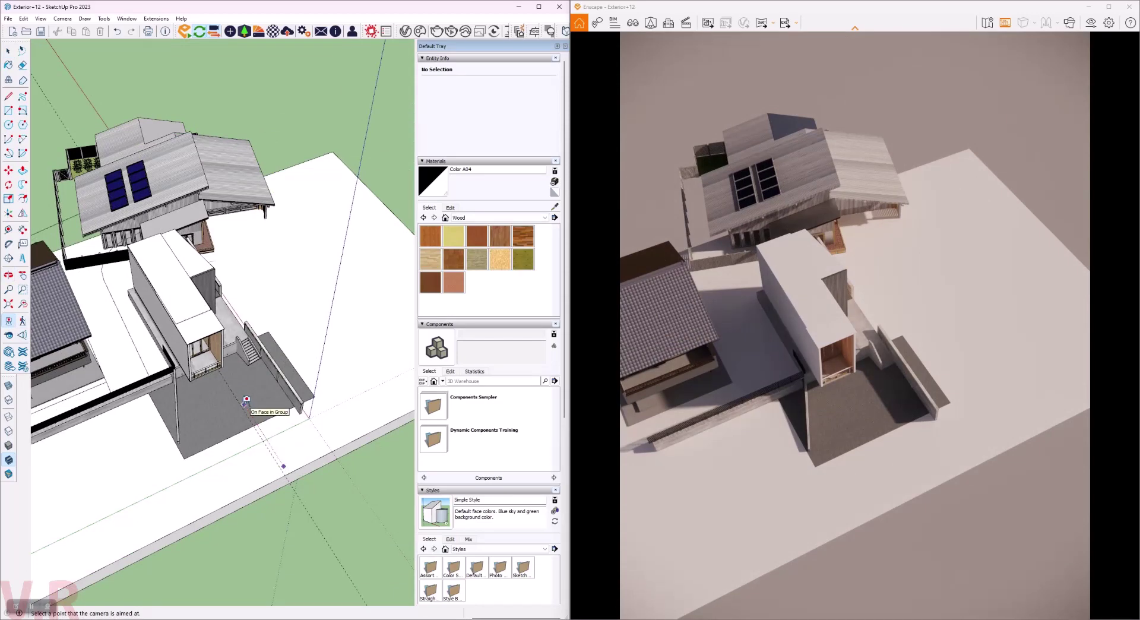
scroll(229, 452, up, 3)
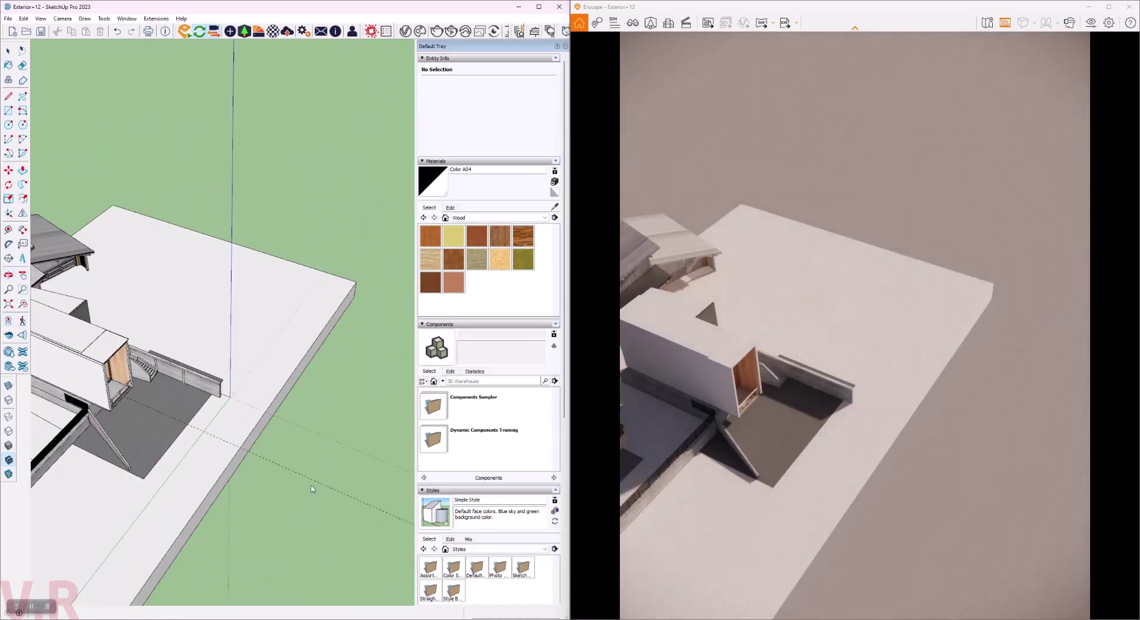
key(shift+c)
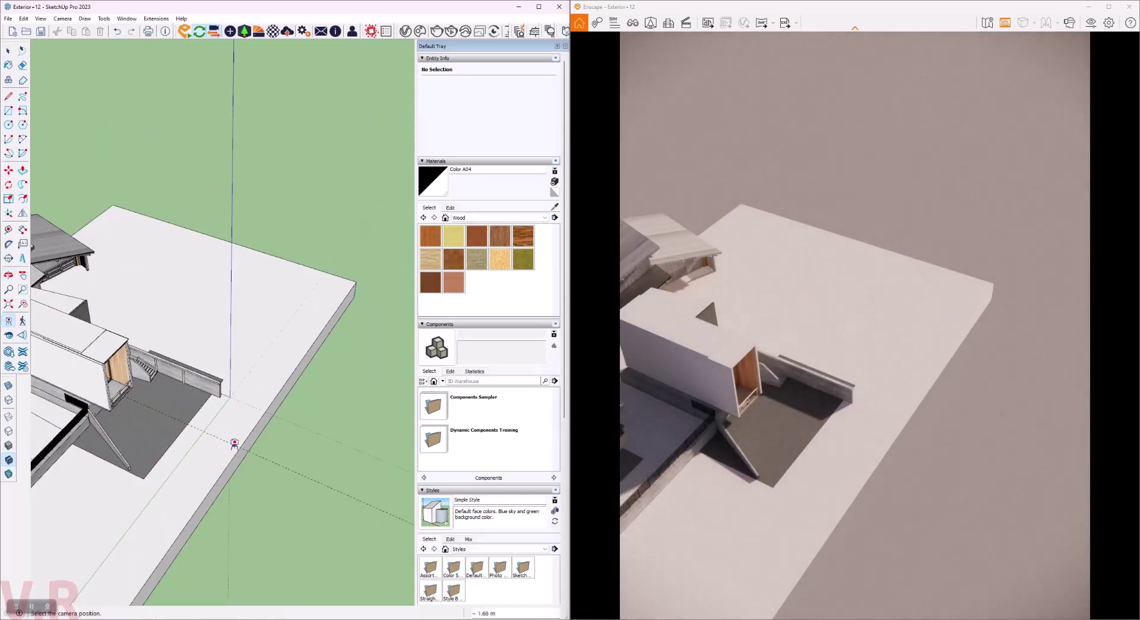
drag(231, 443, 166, 411)
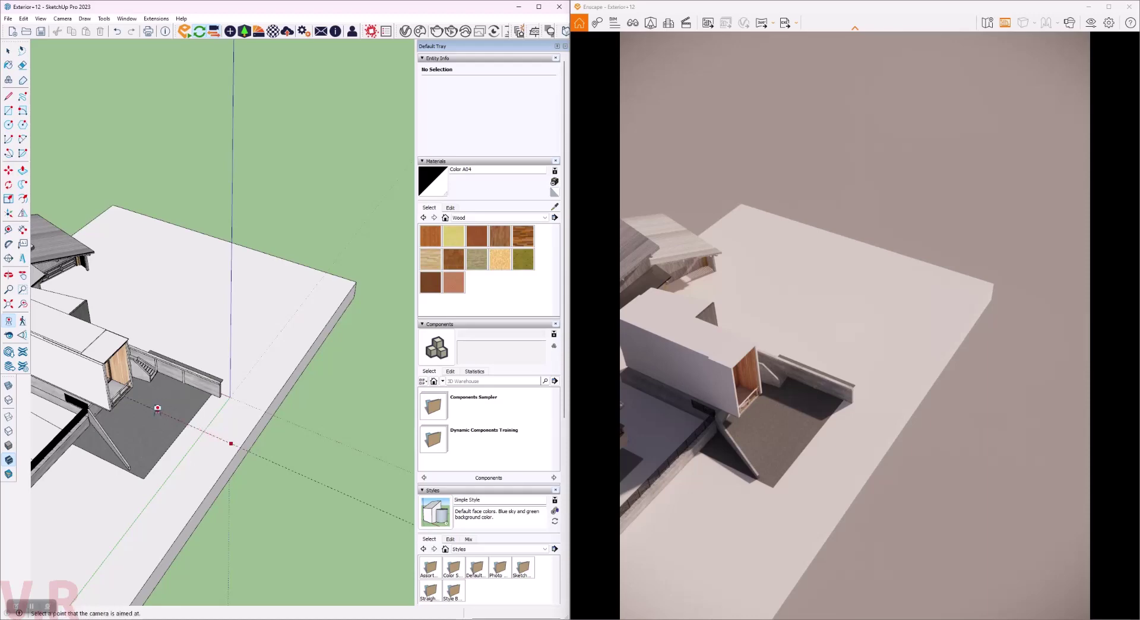
click(158, 409)
text(7)
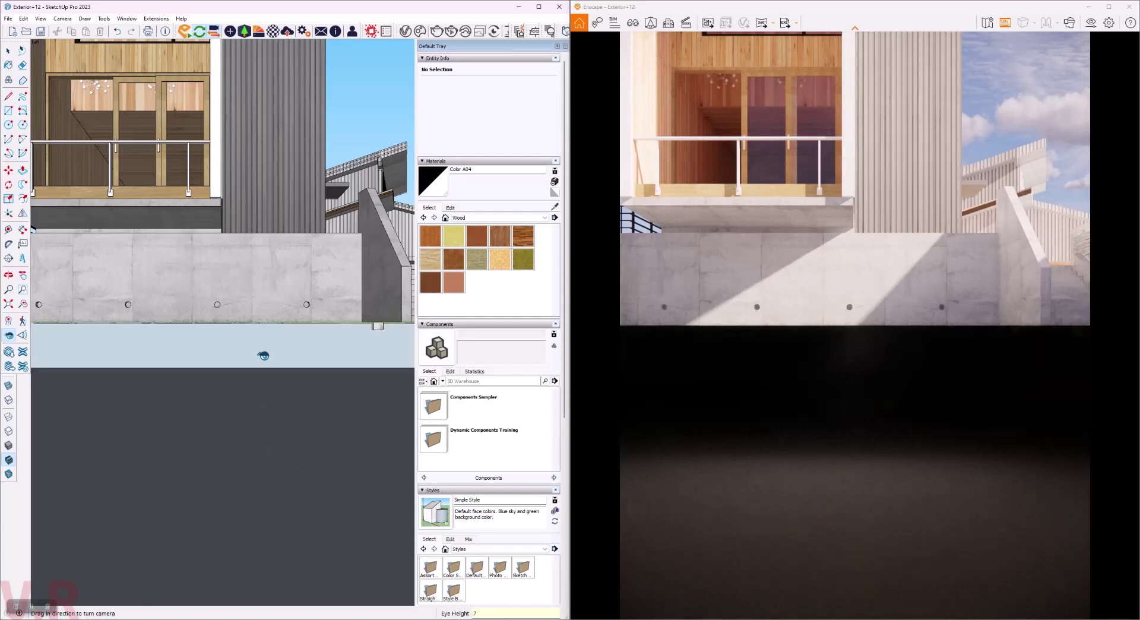
Set the eye height to 1.70 m and zoom out so the stairs come into view.
key(Return)
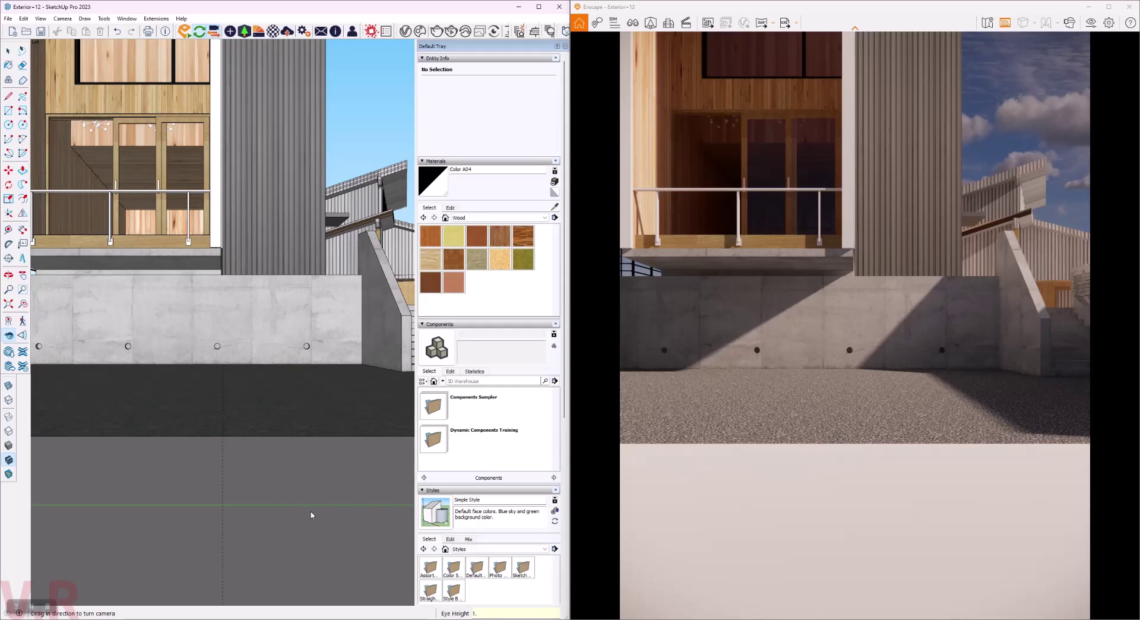
key(Return)
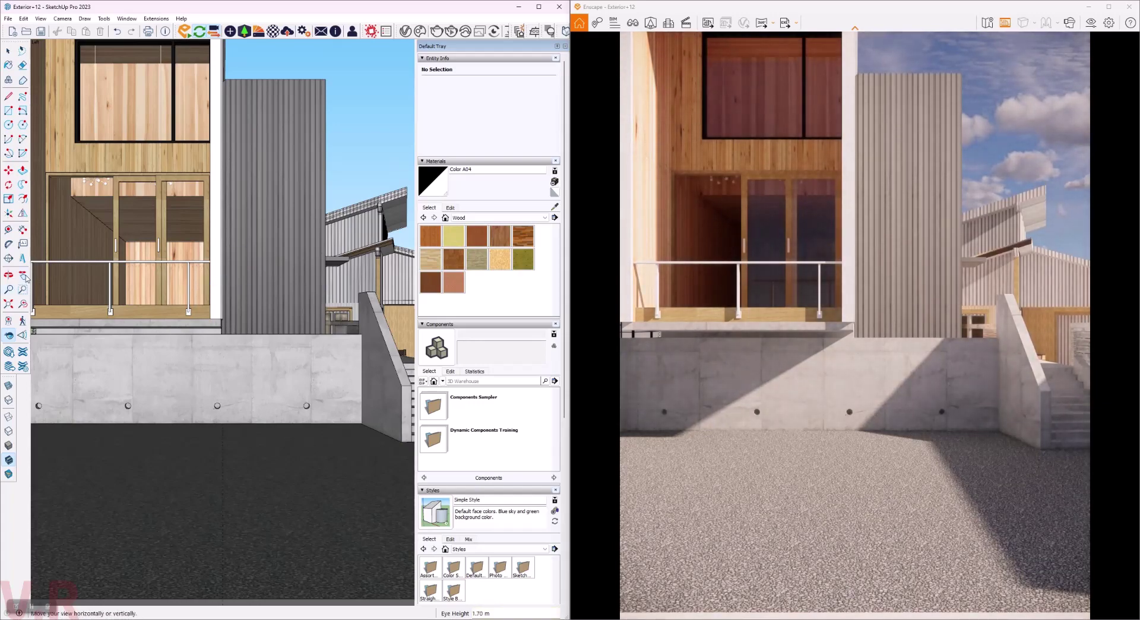
click(9, 289)
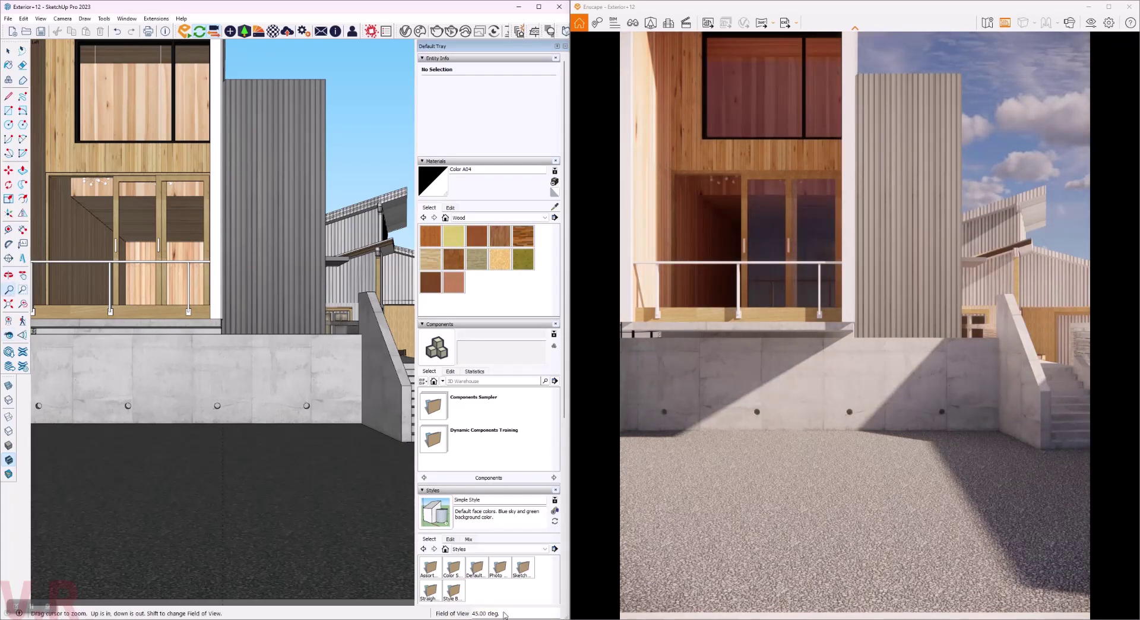
drag(214, 281, 204, 358)
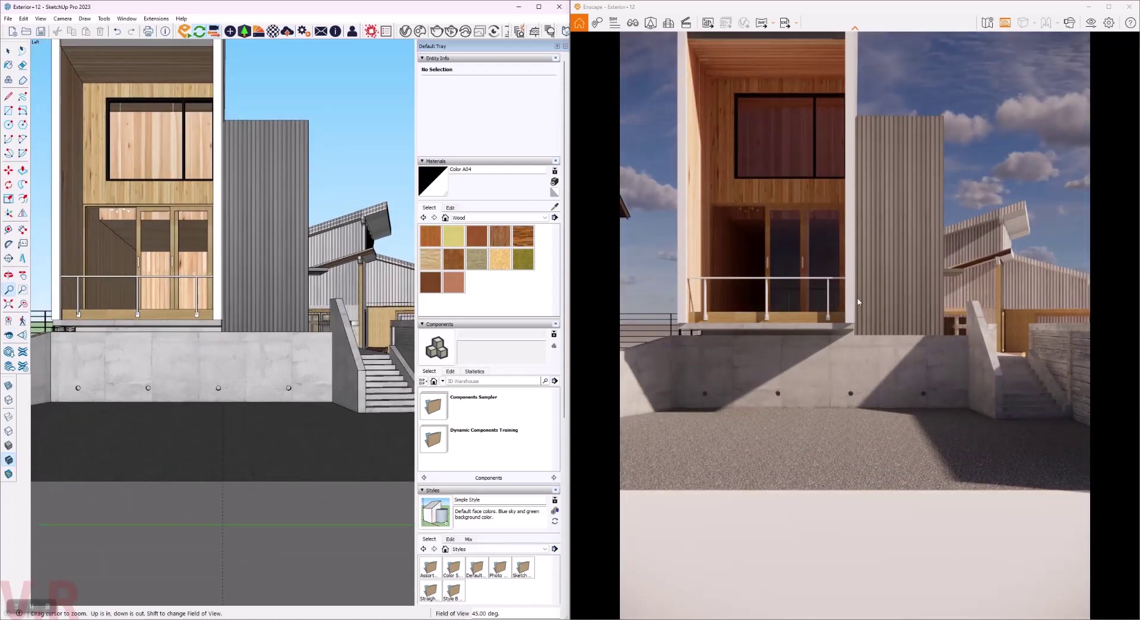
Tilt the camera up onto the house front and save the view as Scene 1.
click(8, 335)
drag(220, 303, 220, 197)
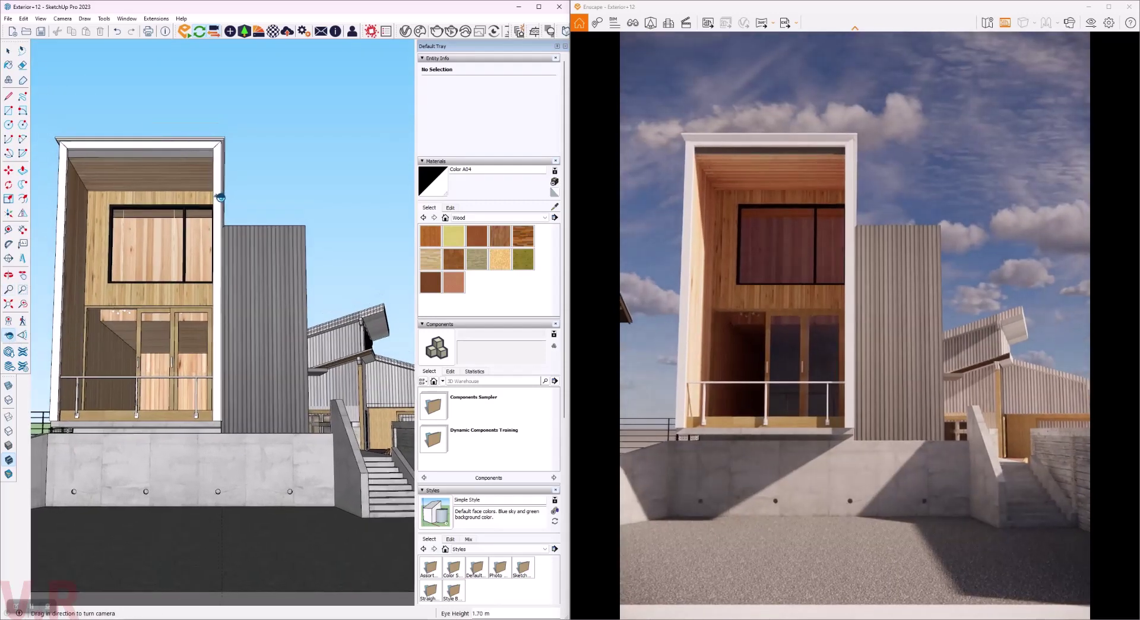
drag(221, 257, 221, 266)
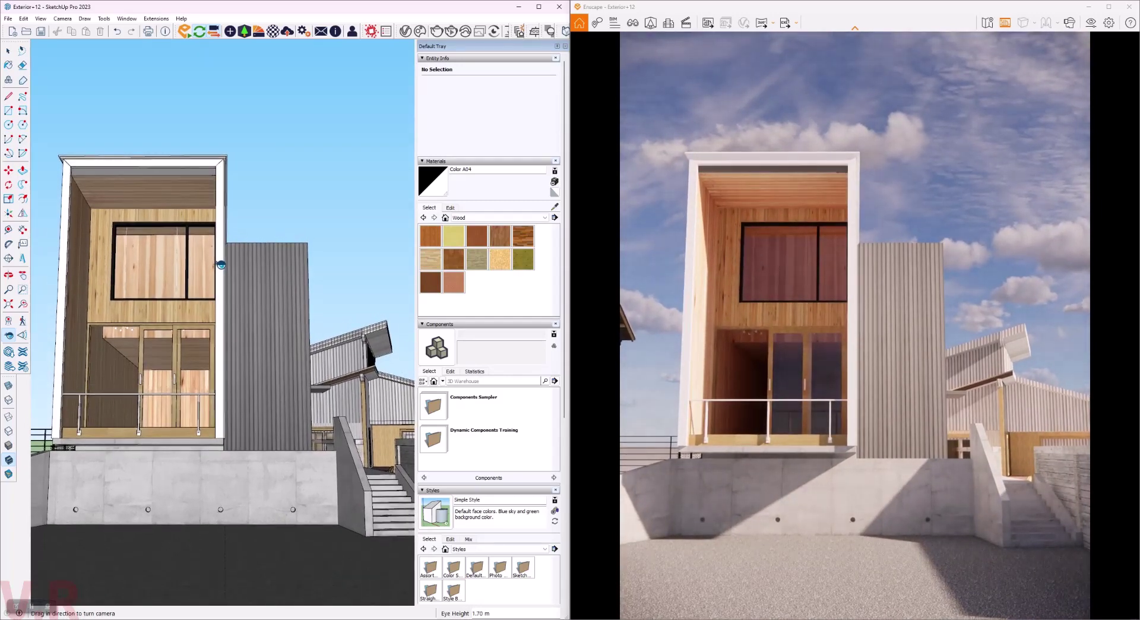
drag(221, 264, 220, 261)
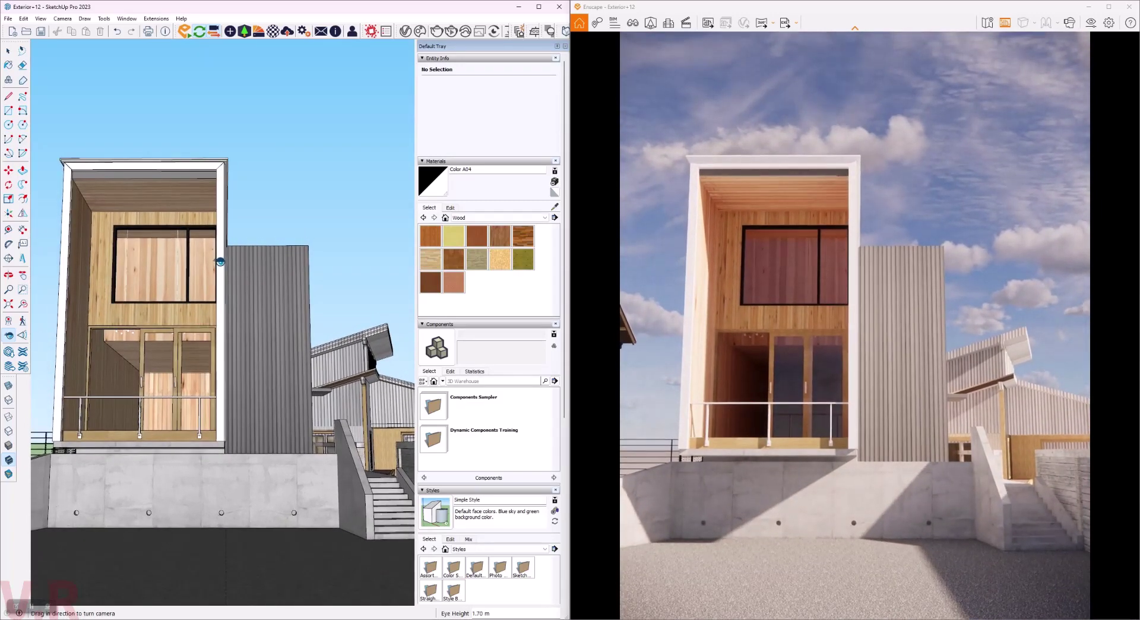
click(62, 19)
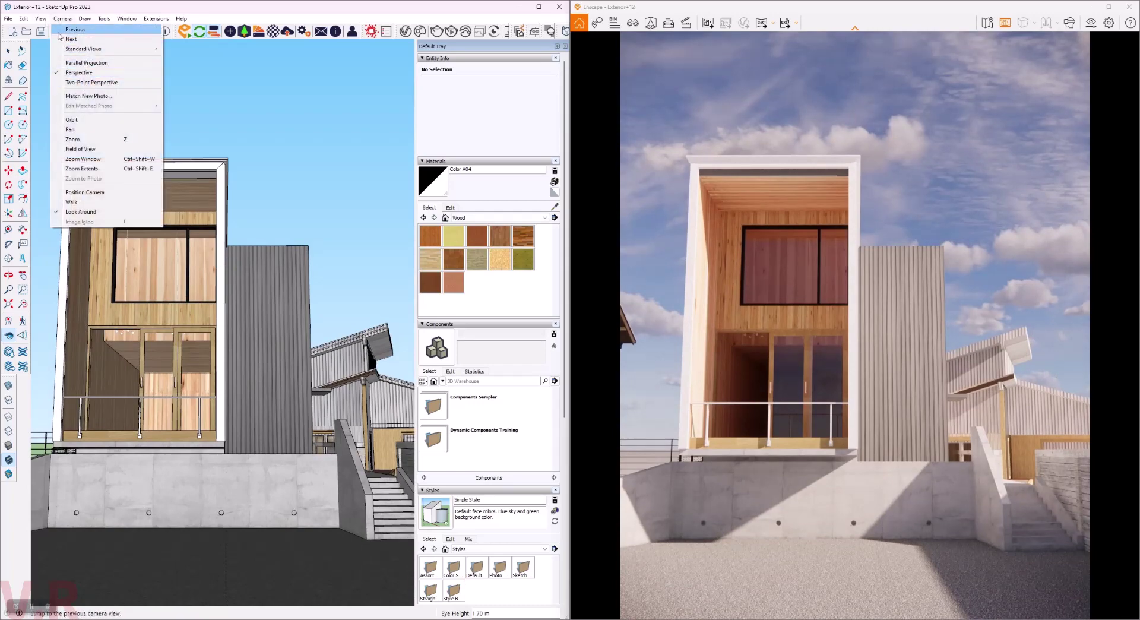
mouse_move(59, 181)
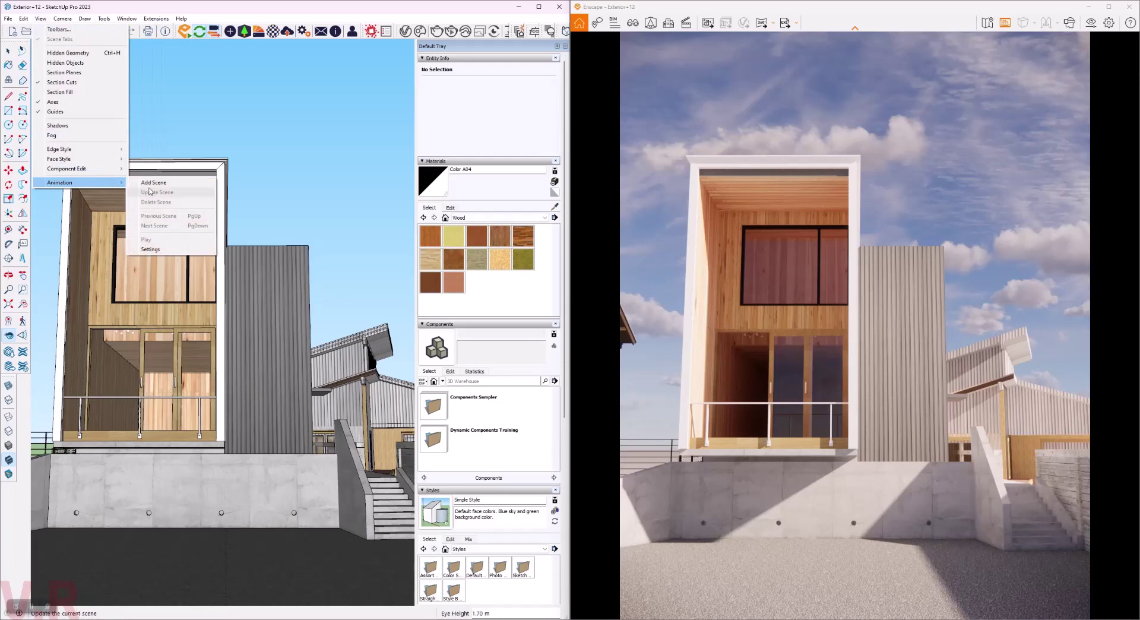
click(152, 183)
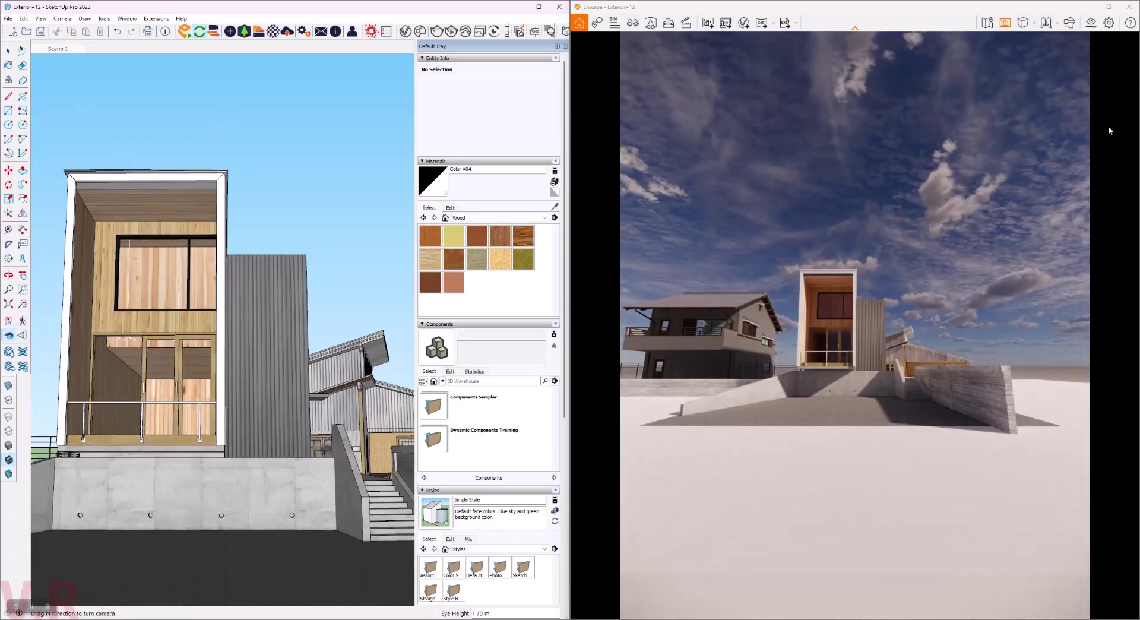
In Enscape Visual Settings, turn off Auto Exposure, use Two-Point projection and a 45° field of view.
click(1091, 24)
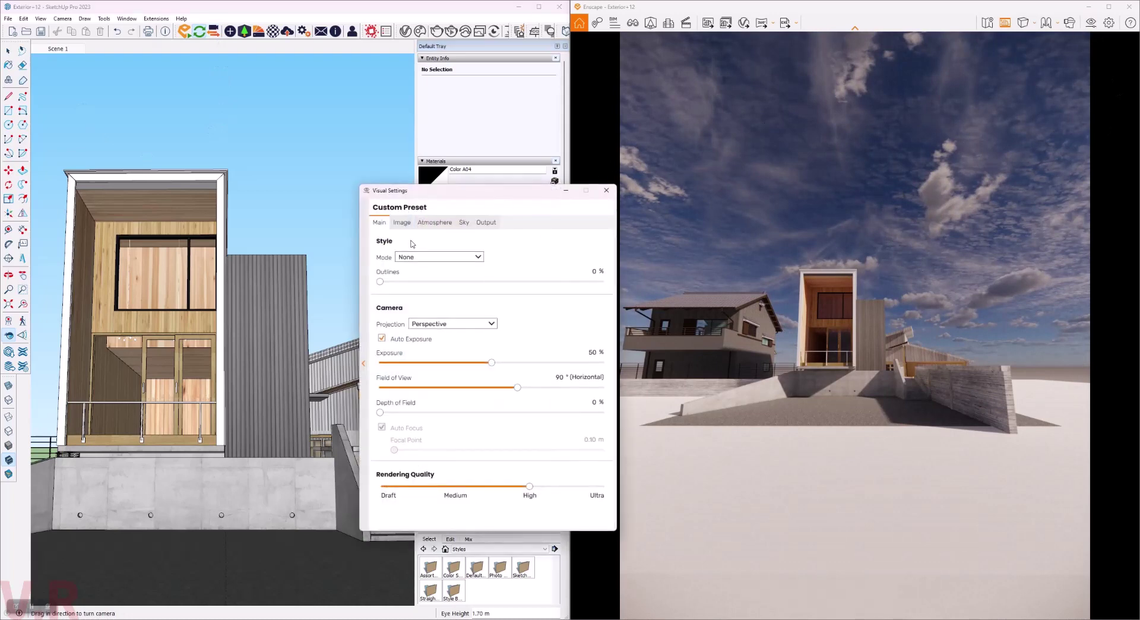
click(382, 337)
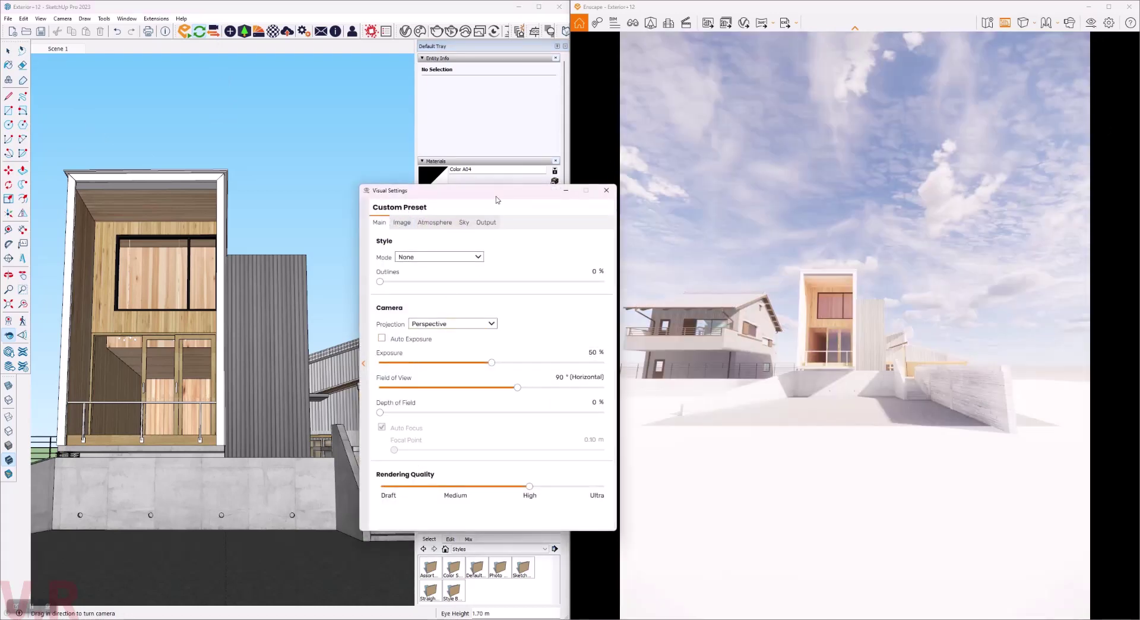
drag(451, 190, 344, 166)
click(330, 299)
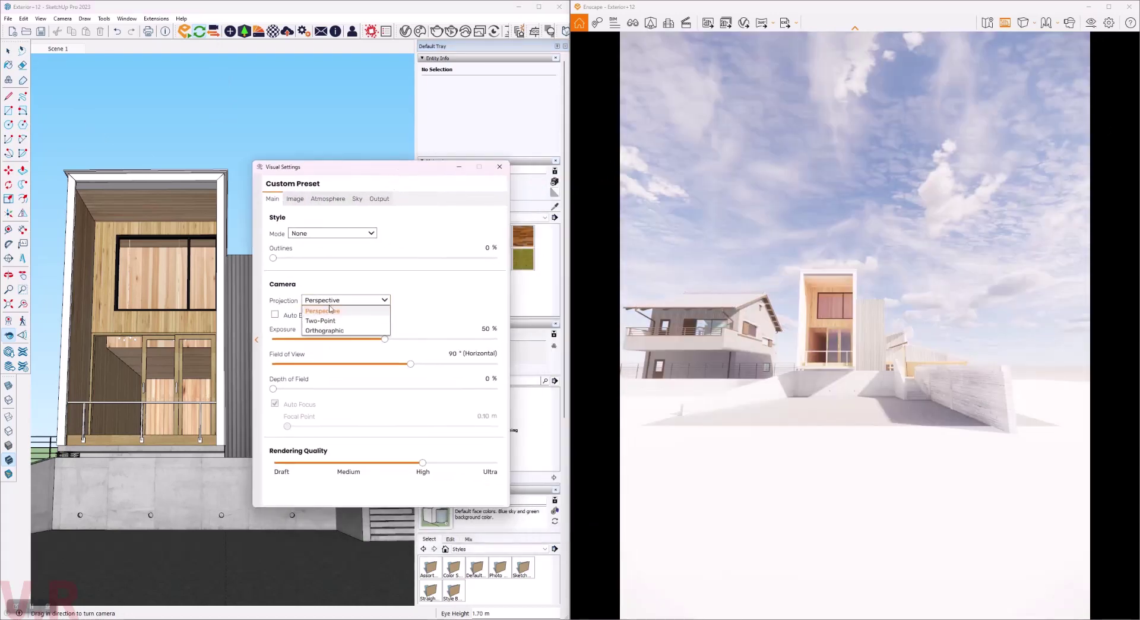
click(330, 320)
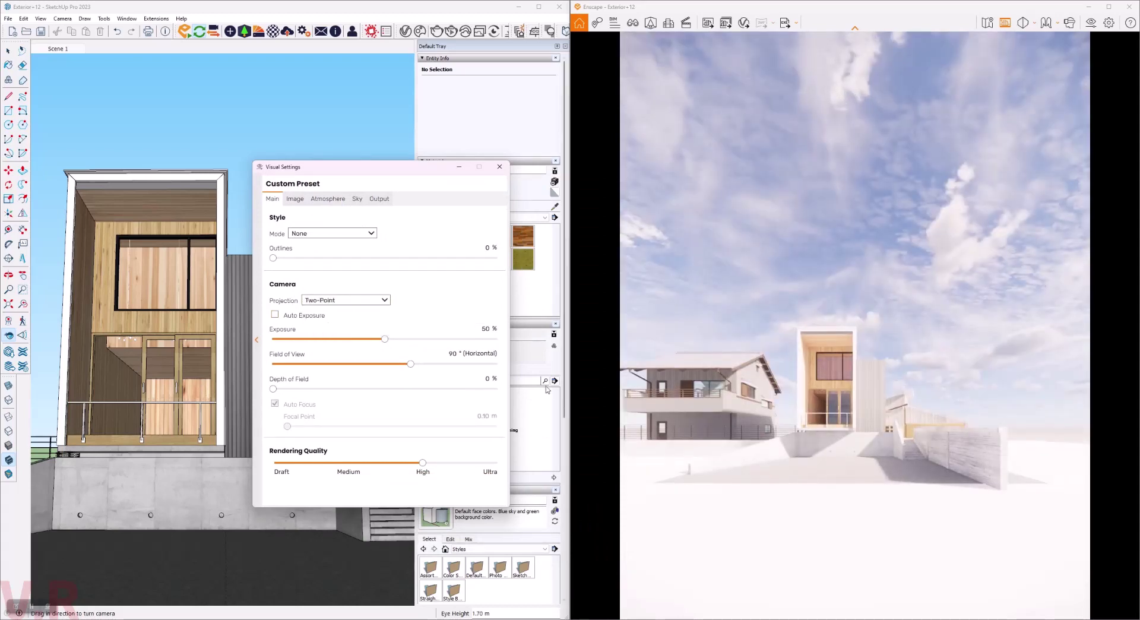
click(452, 354)
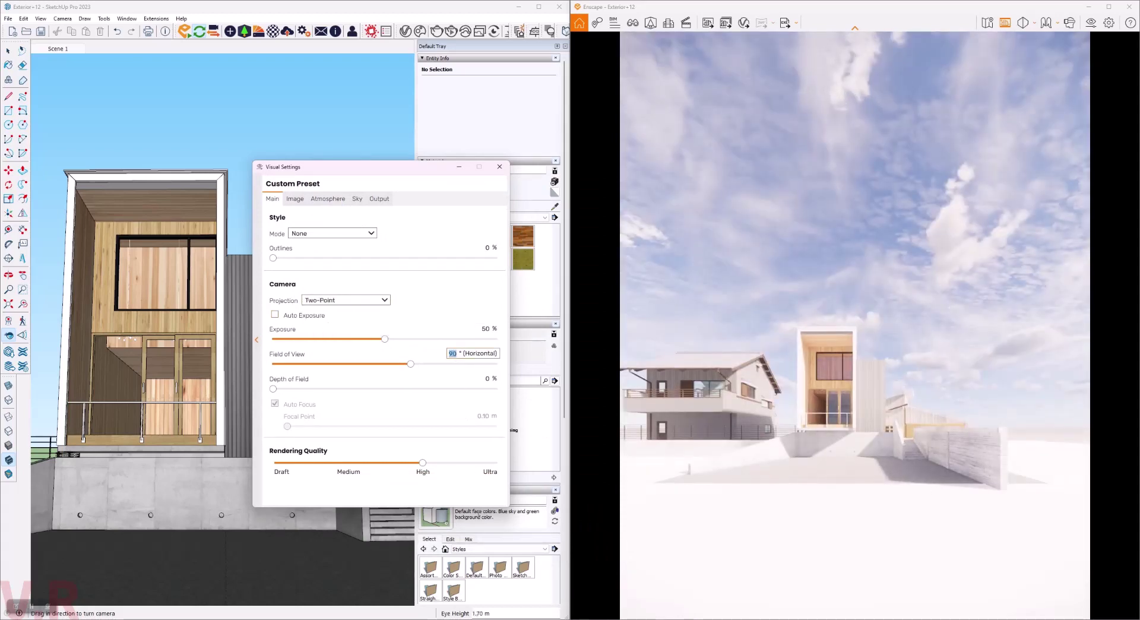
text(45)
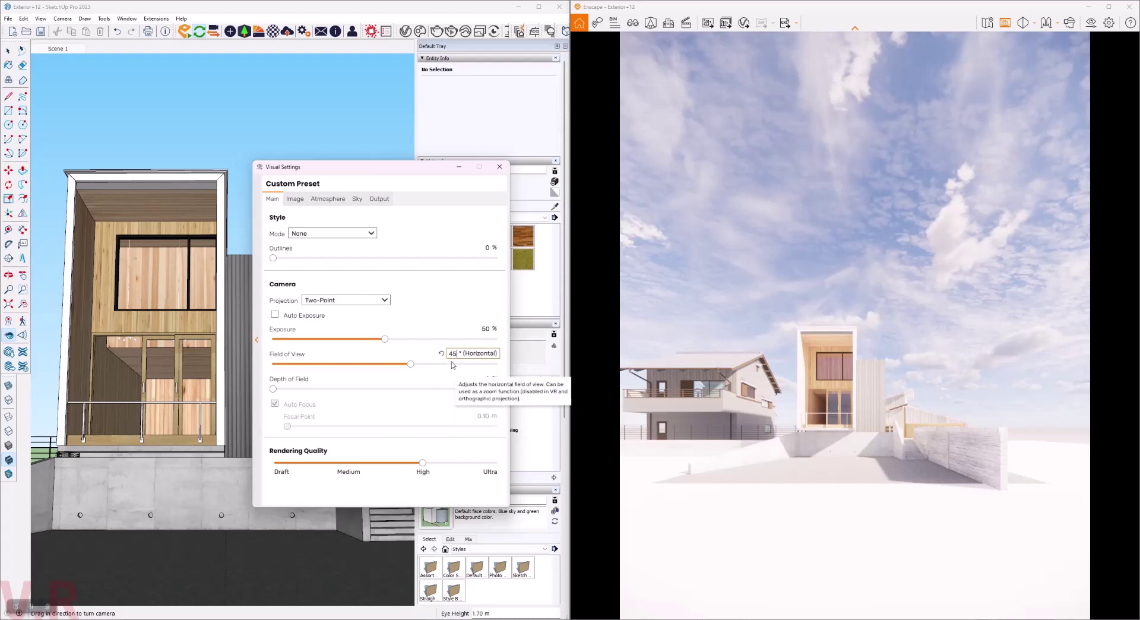
key(Return)
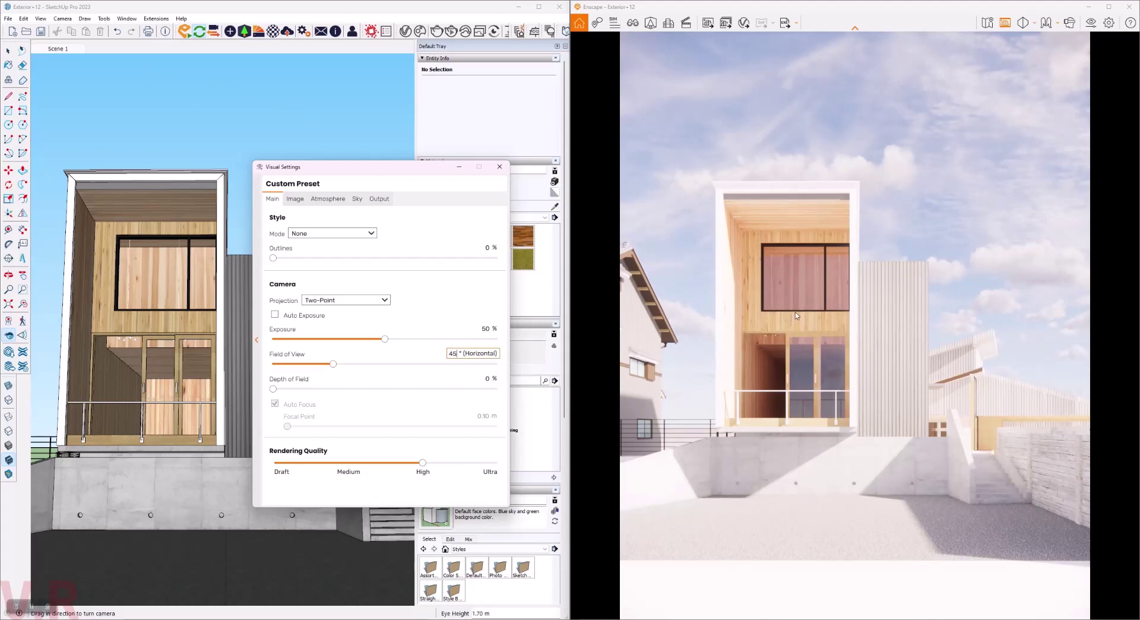
drag(293, 172, 483, 111)
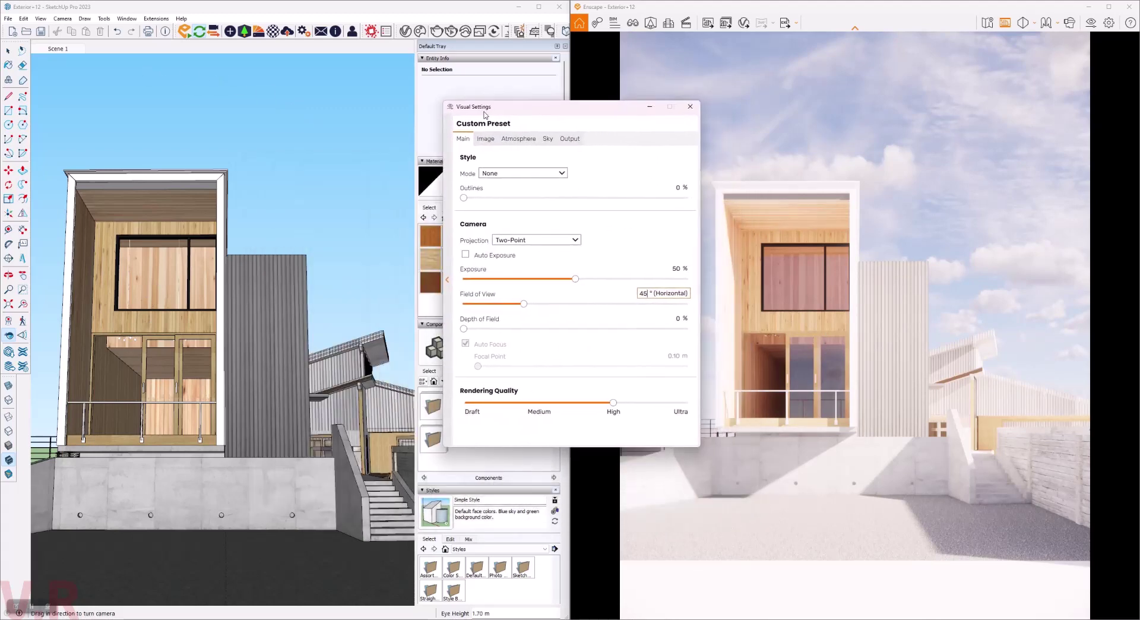
click(59, 50)
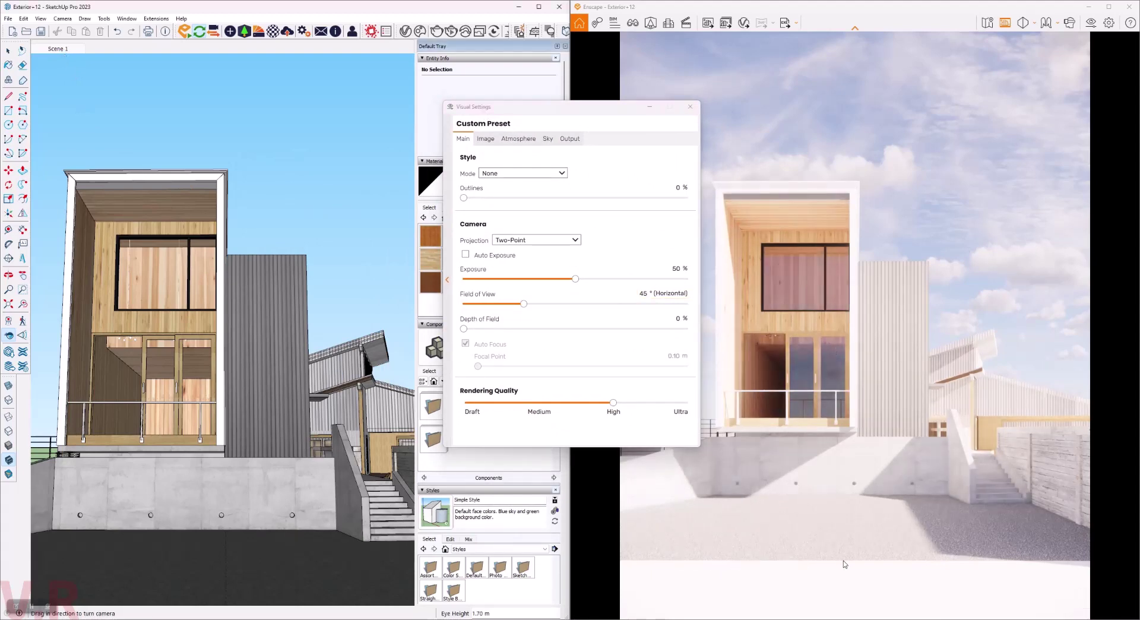
Zoom in slightly toward the front doors and update Scene 1 to this view.
click(10, 291)
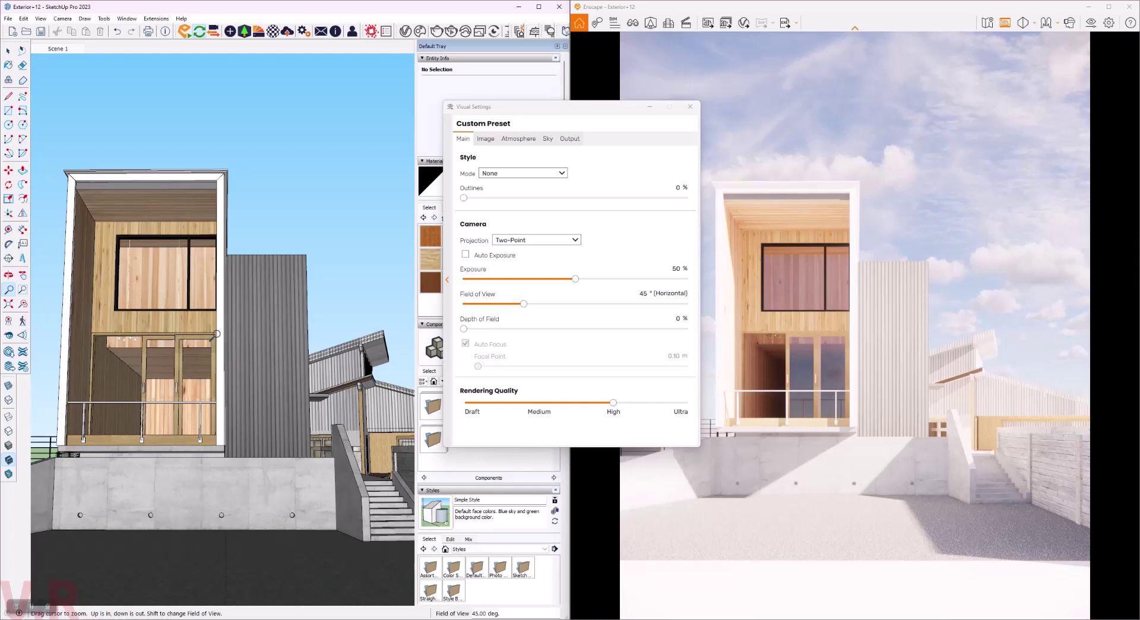
drag(218, 339, 218, 306)
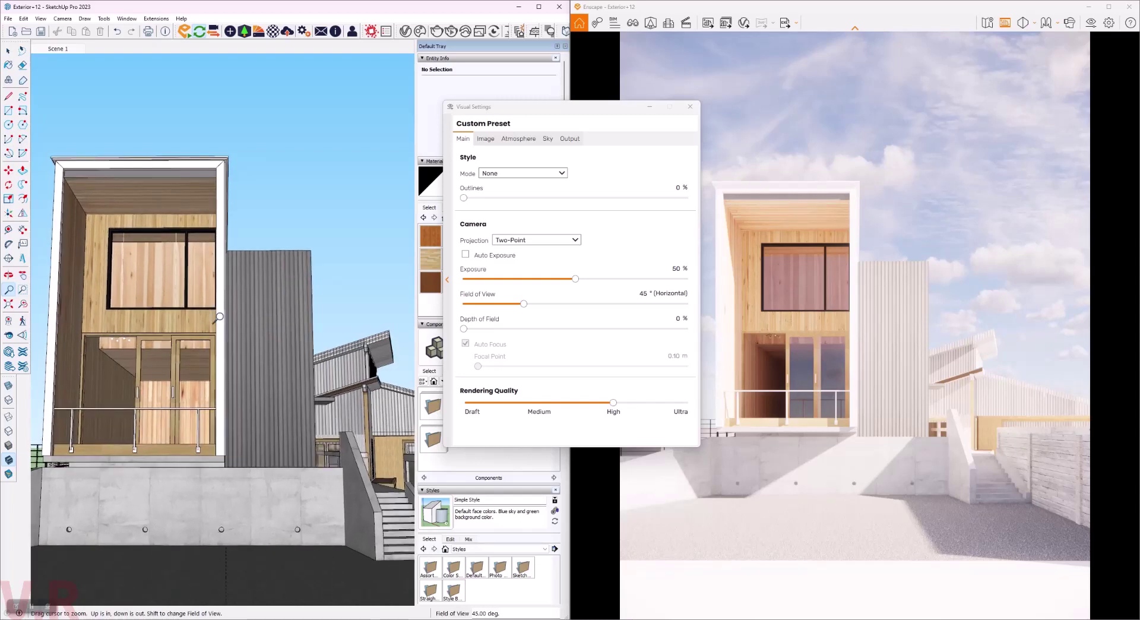
right_click(57, 49)
click(74, 88)
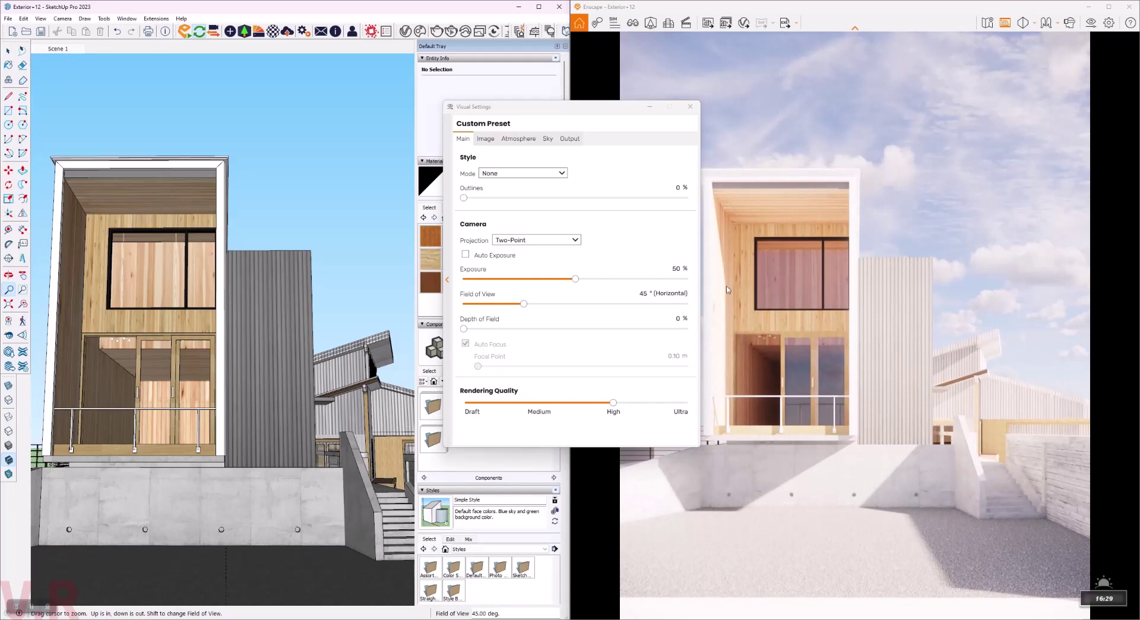
drag(593, 116, 381, 120)
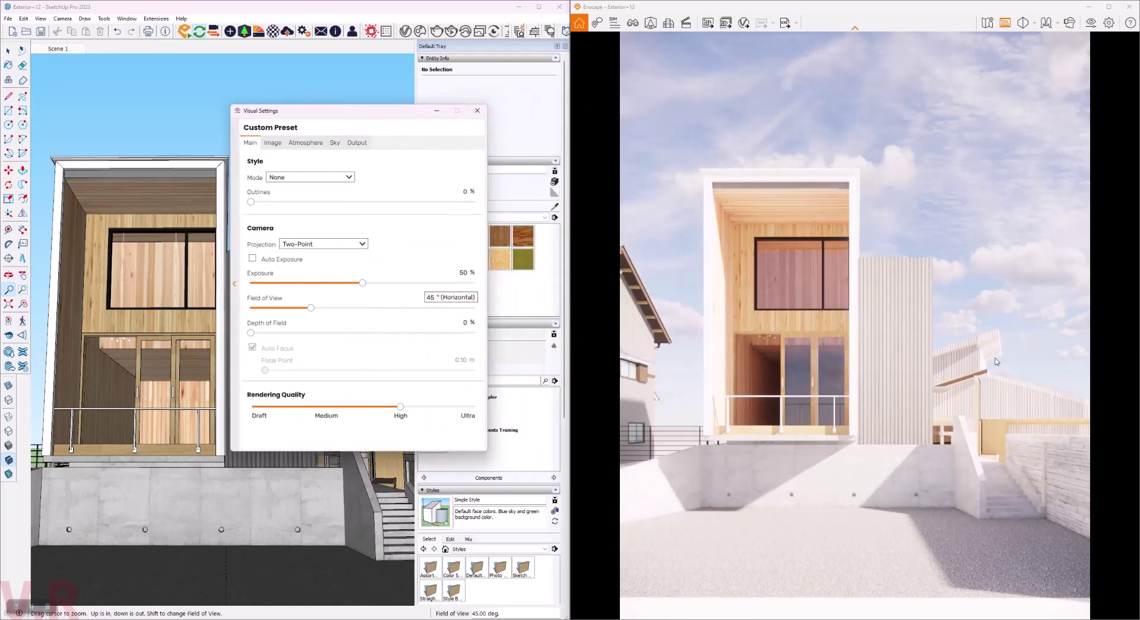
Open Scene 1 in Enscape's View Management and set camera Y to 1.7 and X to -5.
click(632, 23)
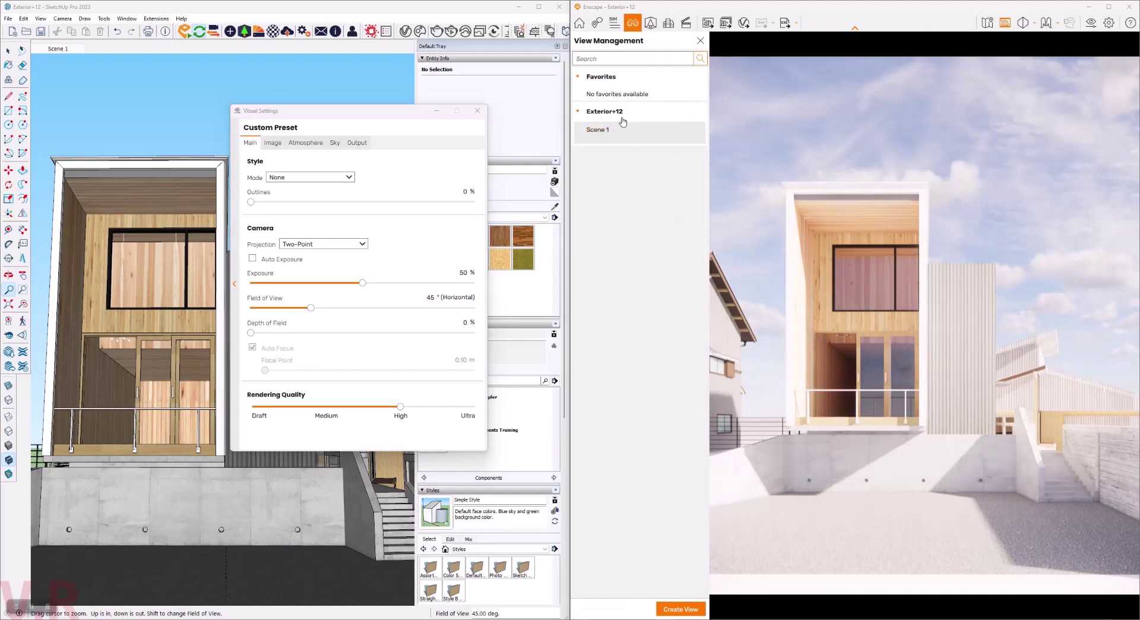
click(699, 136)
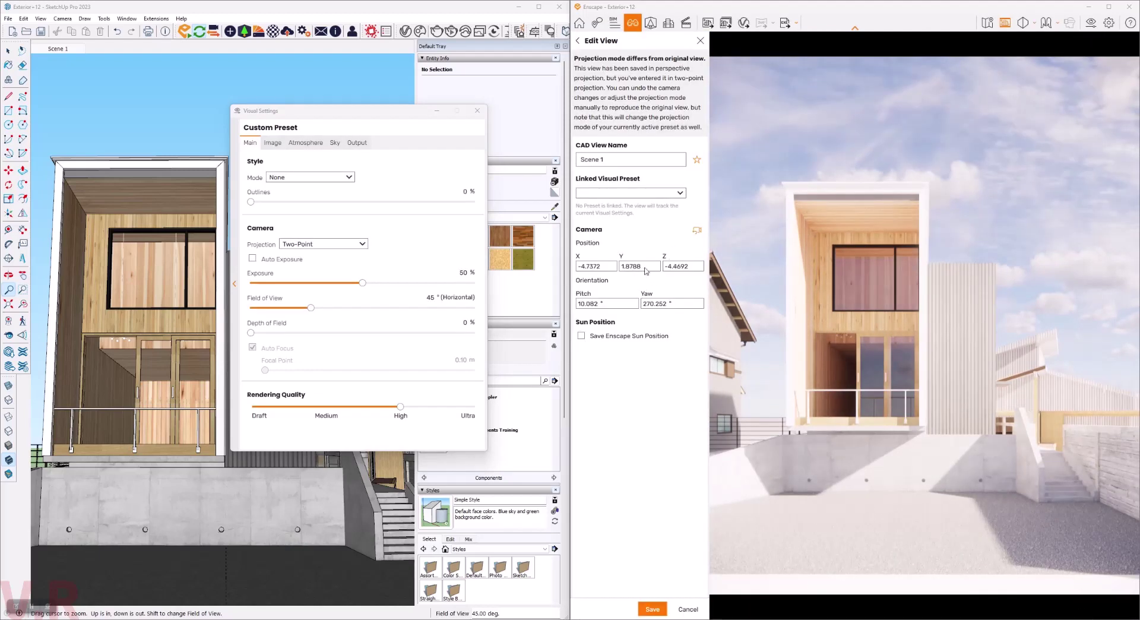
double_click(646, 271)
text(1)
key(Return)
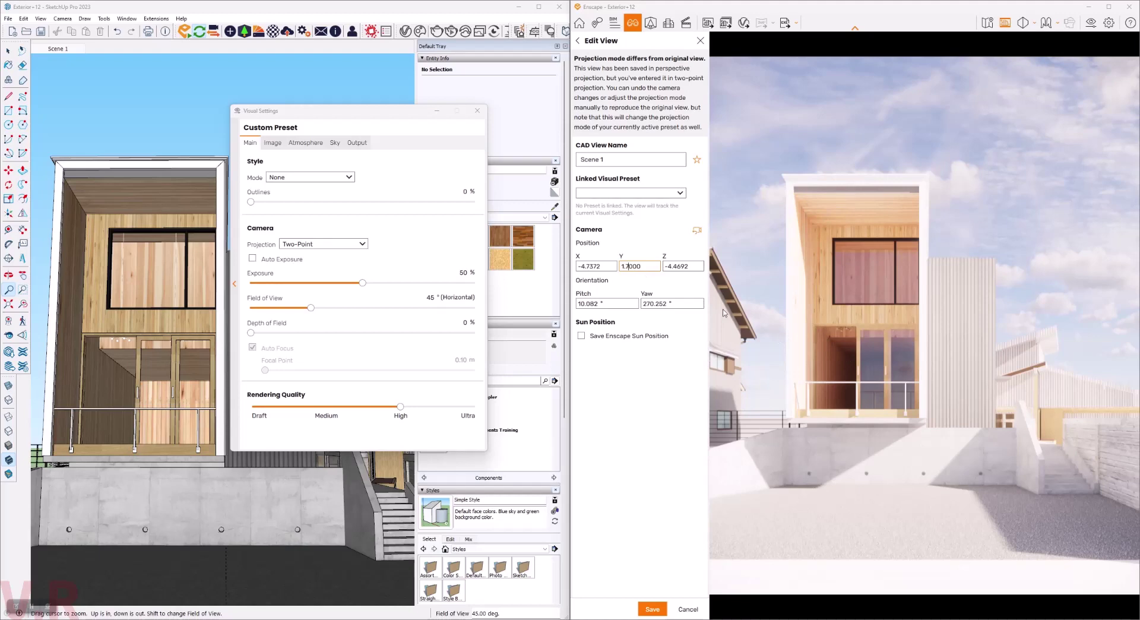
click(605, 269)
click(674, 270)
click(587, 267)
text(-5)
key(Return)
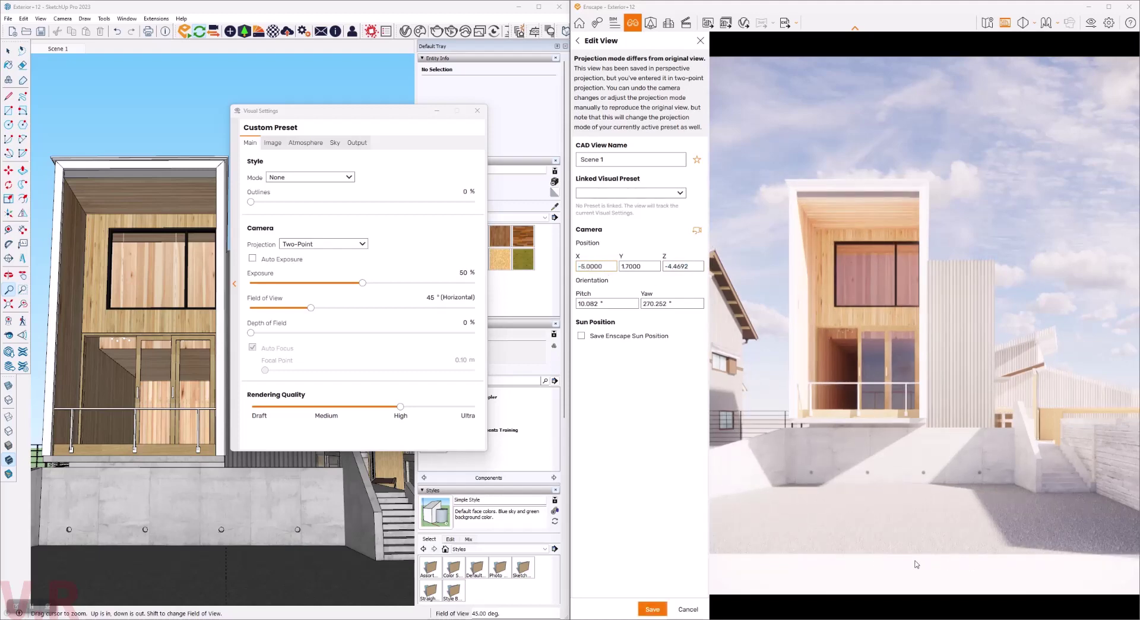
Set camera Z to -4.5, then adjust Y, trying 2.5 before reverting to 1.7.
click(690, 271)
text(-)
text(5)
key(Return)
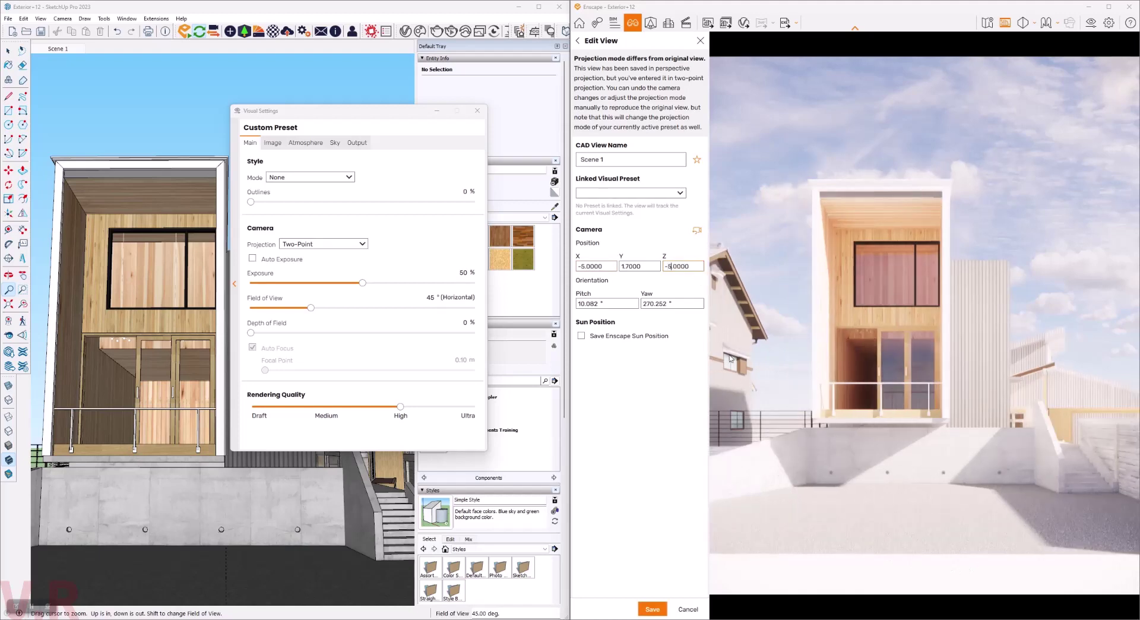
key(BackSpace)
text(4.)
key(Return)
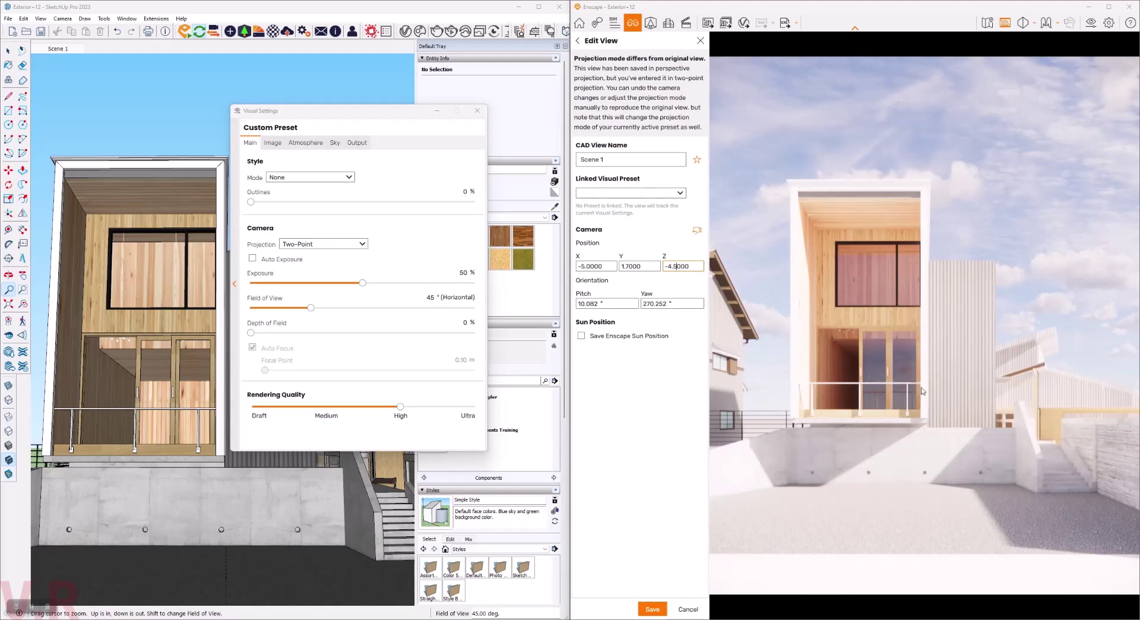
click(633, 267)
text(2.5)
key(Return)
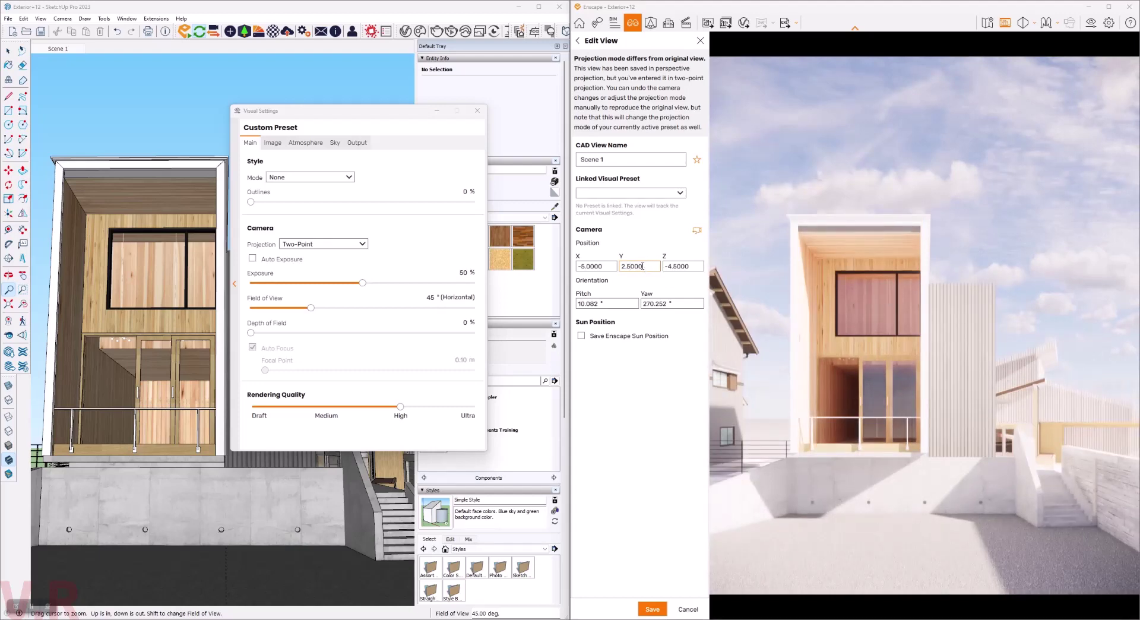
drag(643, 266, 621, 268)
text(1.7)
key(Return)
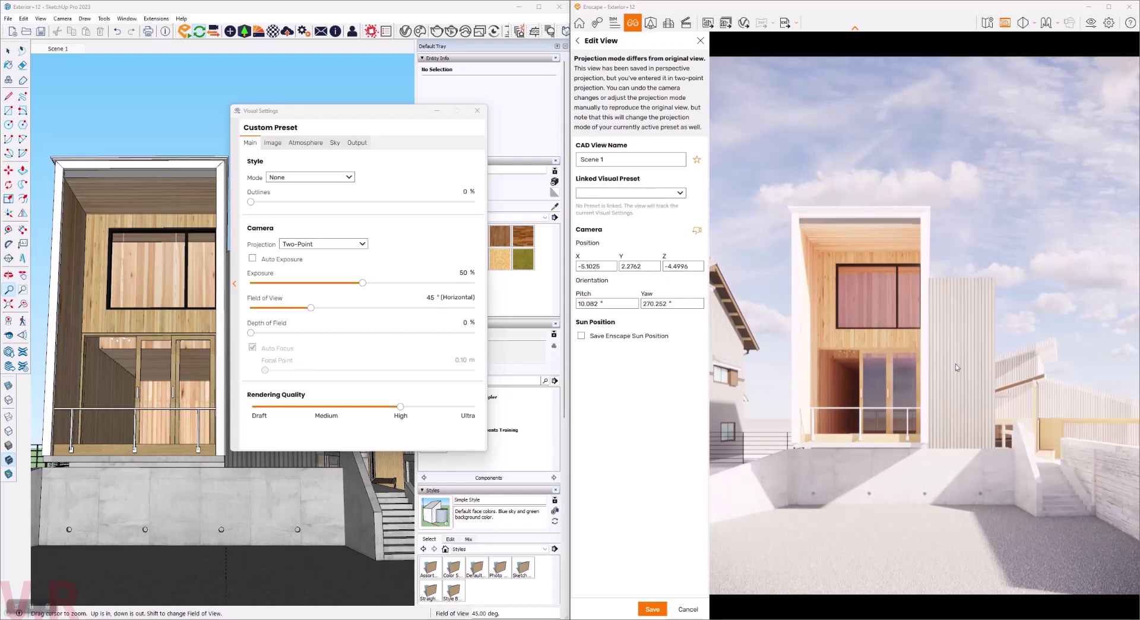
Place Scene 1's Enscape camera at X -5, Y 2.5 and Z -4.65.
drag(950, 404, 964, 405)
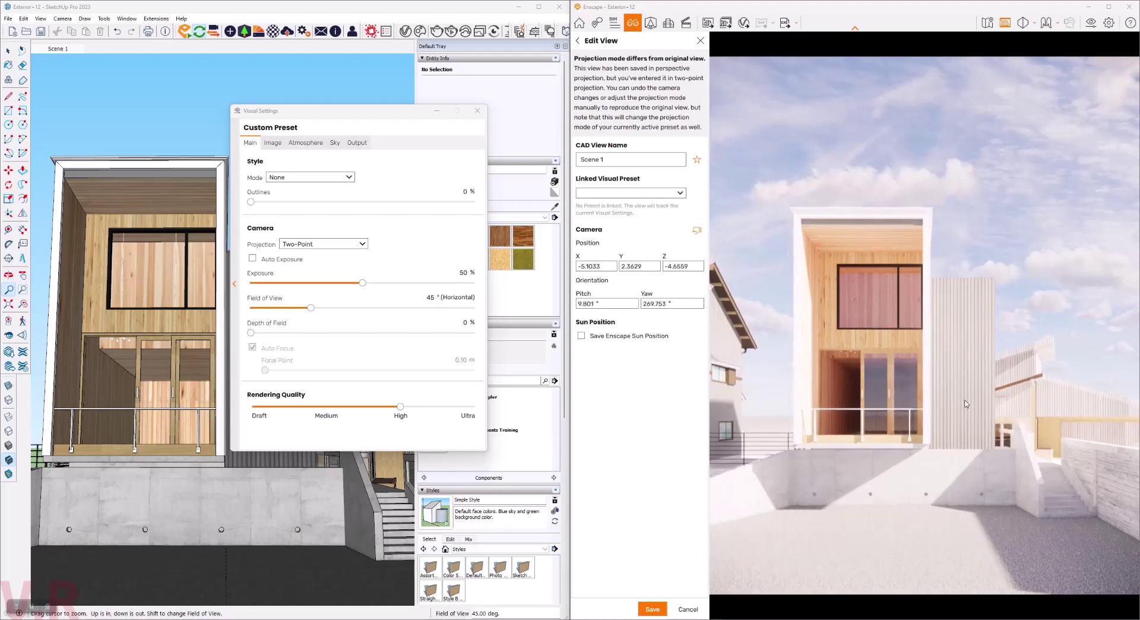
mouse_move(990, 404)
mouse_down()
mouse_move(990, 414)
mouse_move(967, 371)
mouse_up()
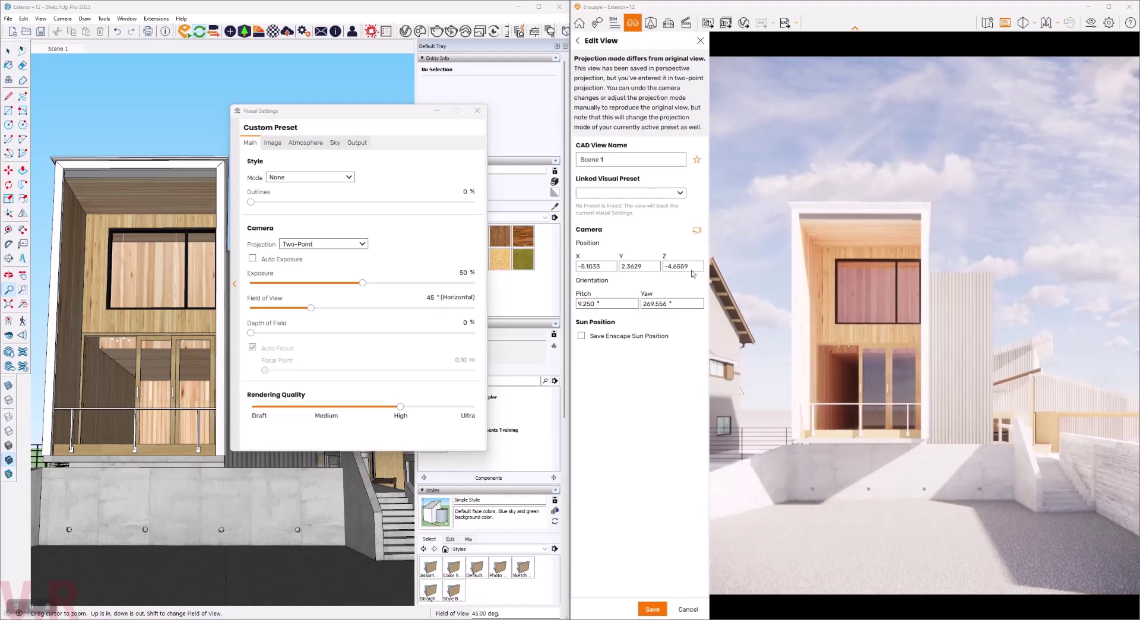
double_click(611, 268)
text(-5)
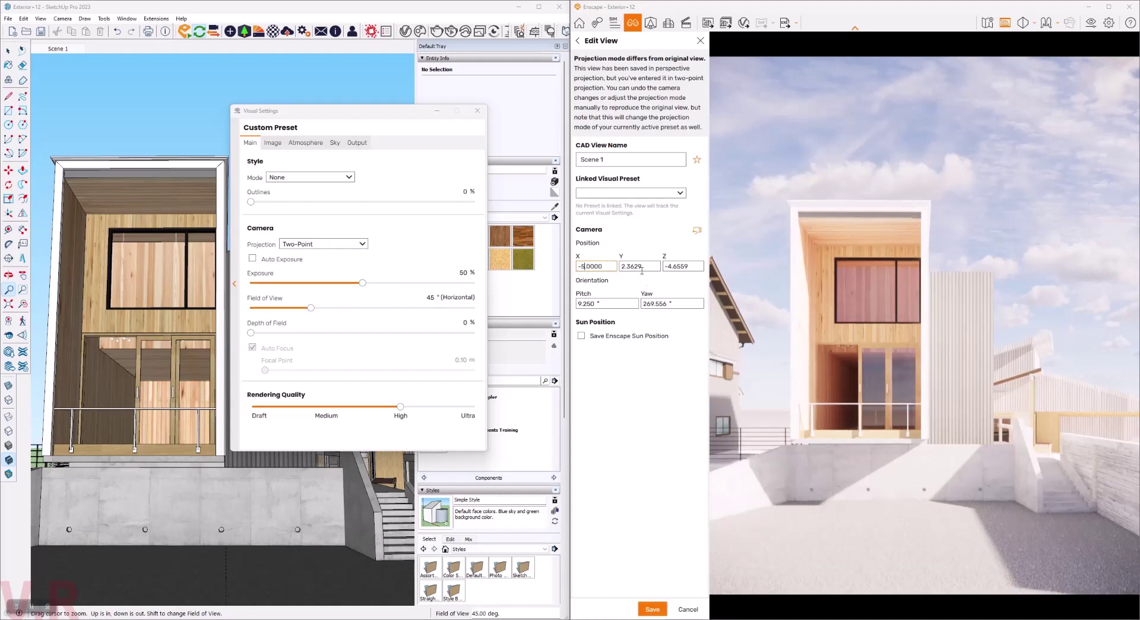
double_click(646, 266)
text(2)
key(Return)
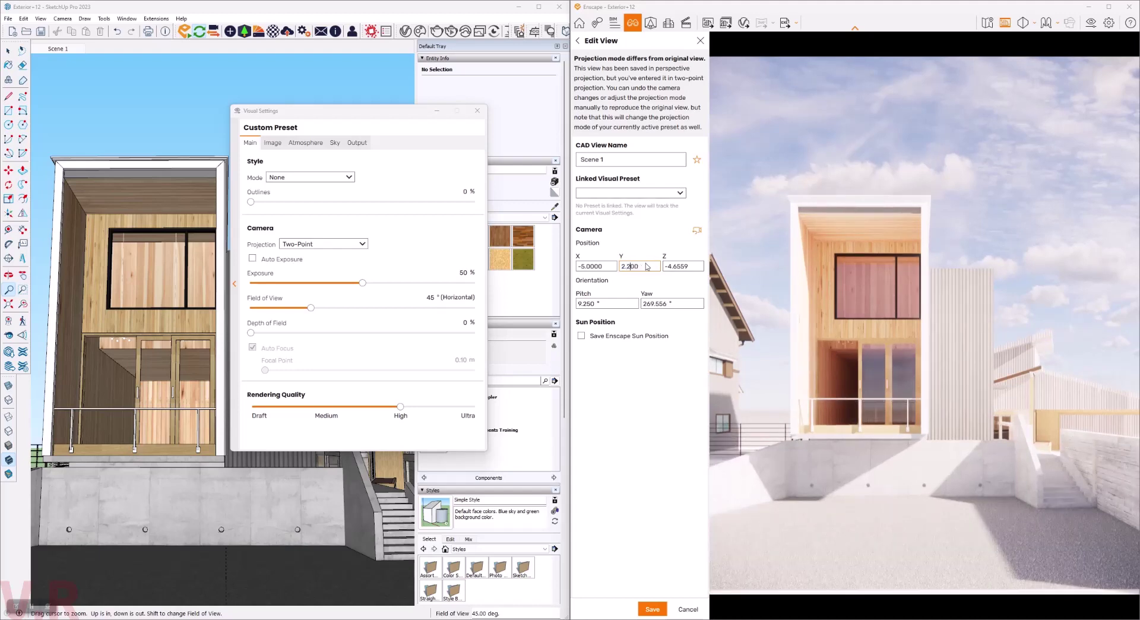
text(5)
key(Return)
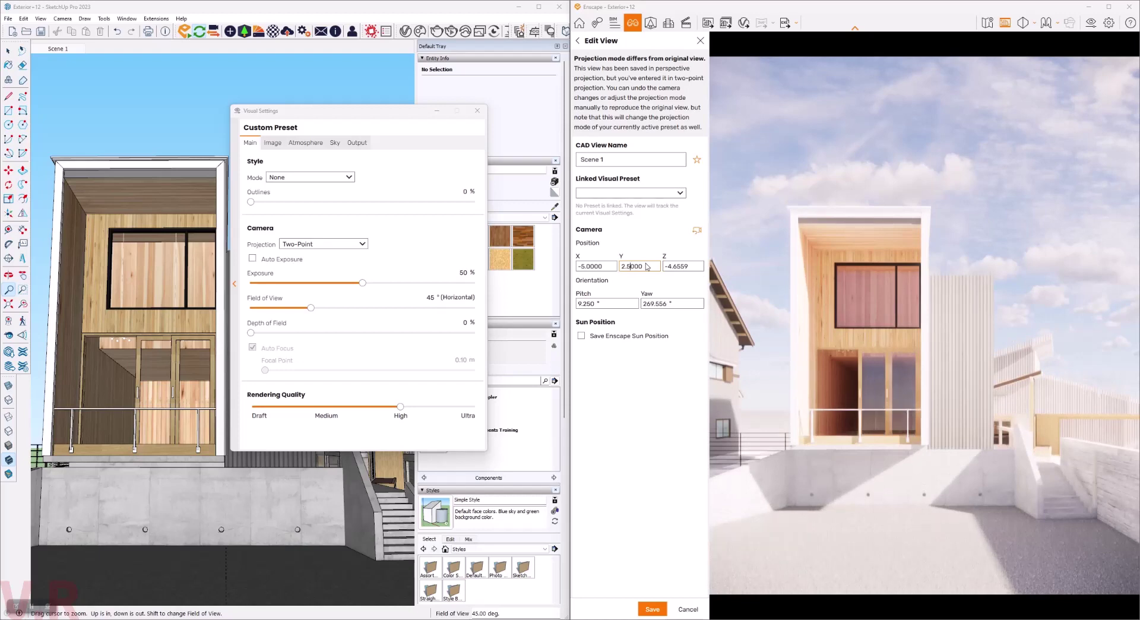
click(667, 268)
text(-)
text(4)
key(Return)
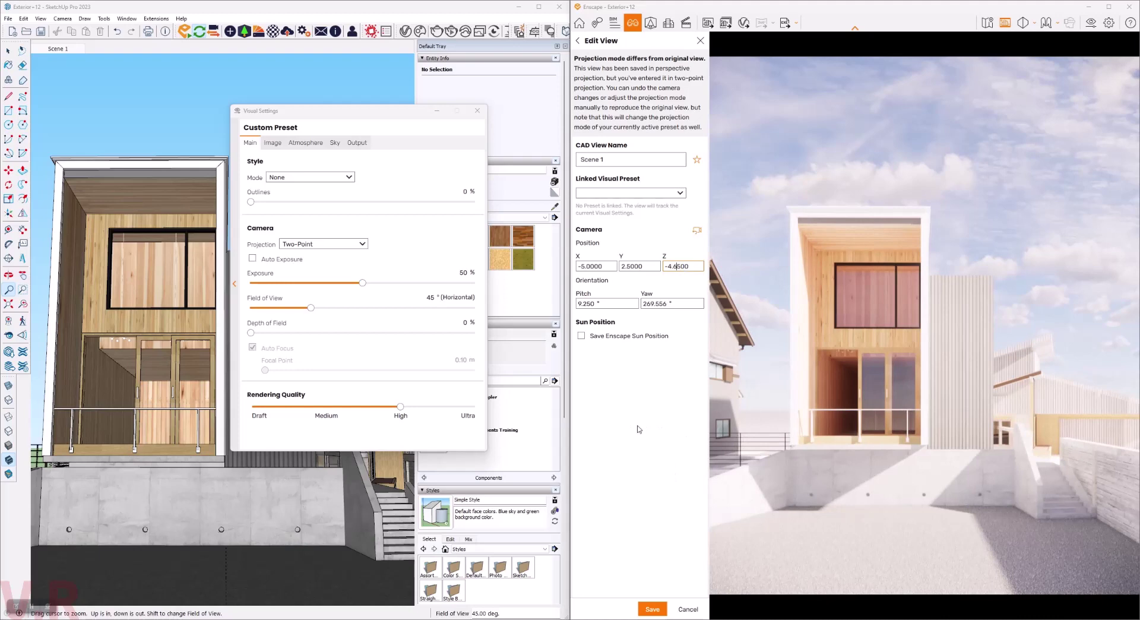
Save a sun position with Scene 1 at azimuth 285° and altitude 39°.
click(582, 336)
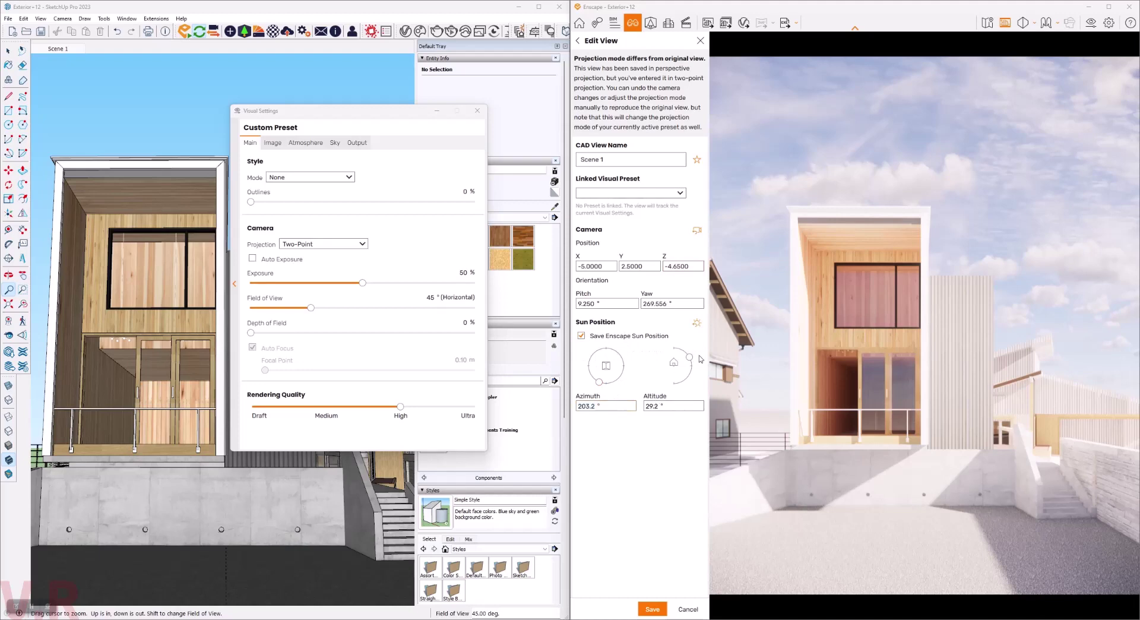
drag(689, 357, 690, 358)
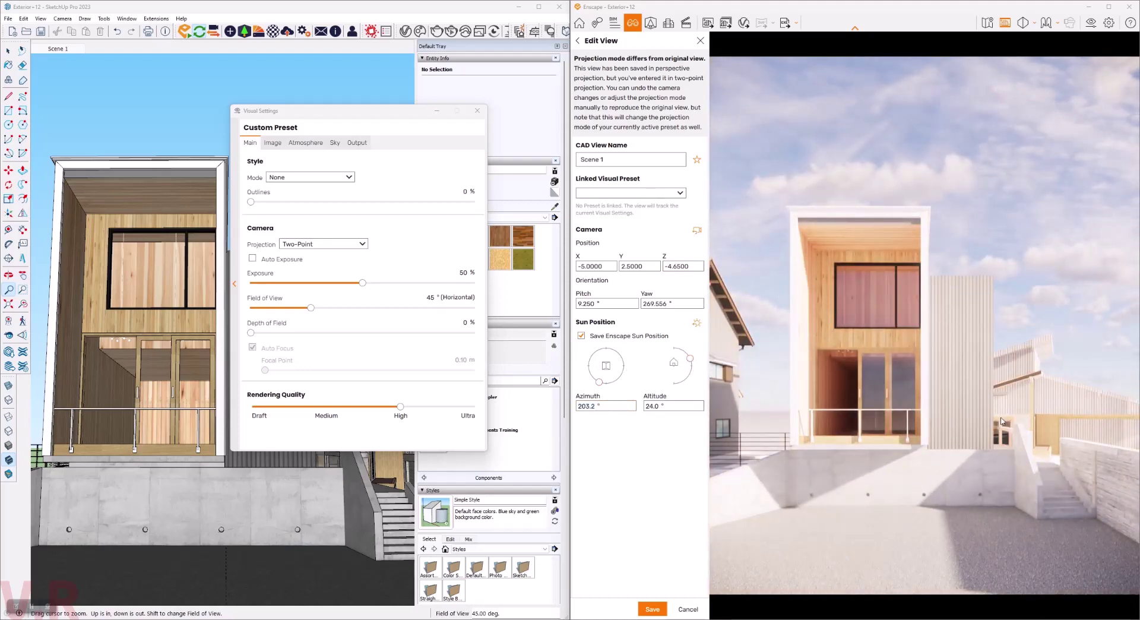
drag(599, 383, 575, 376)
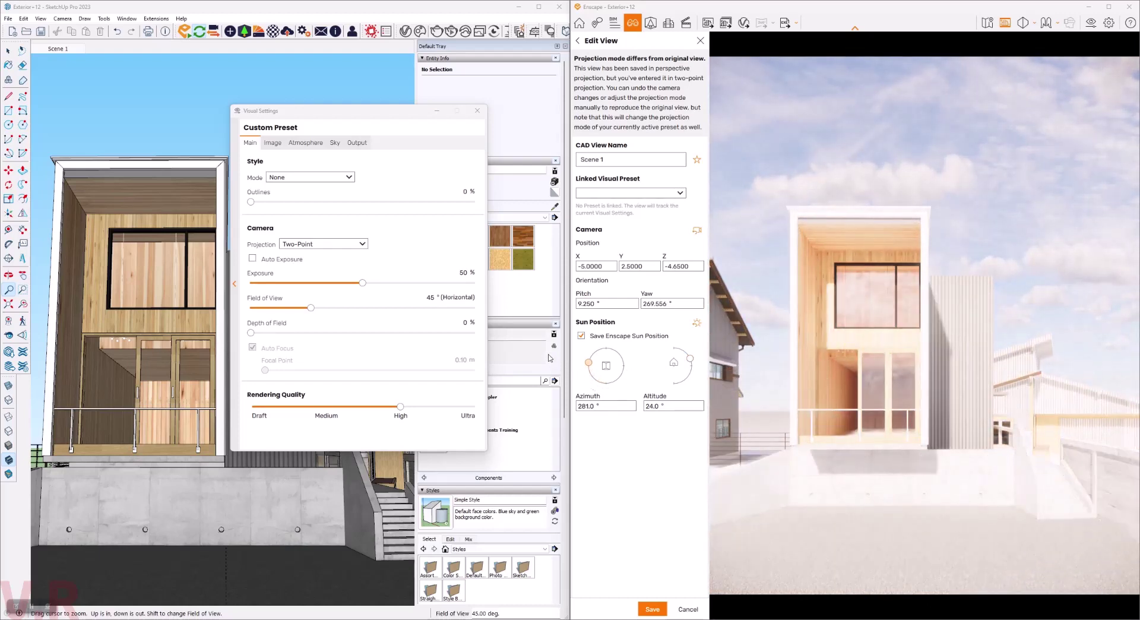
drag(575, 376, 550, 356)
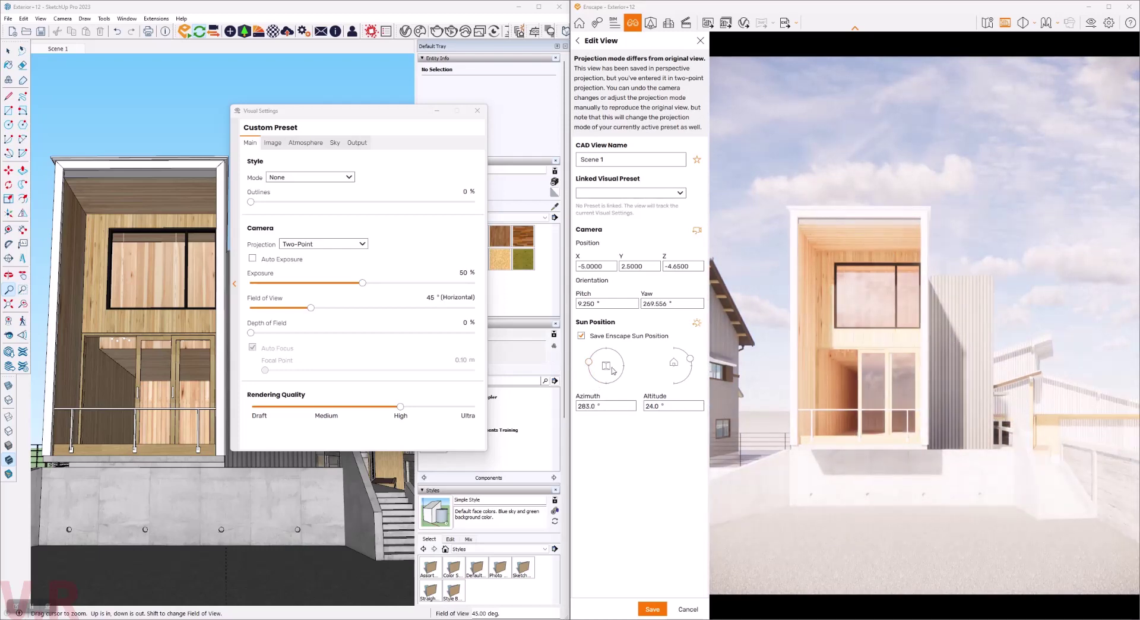
drag(589, 361, 592, 365)
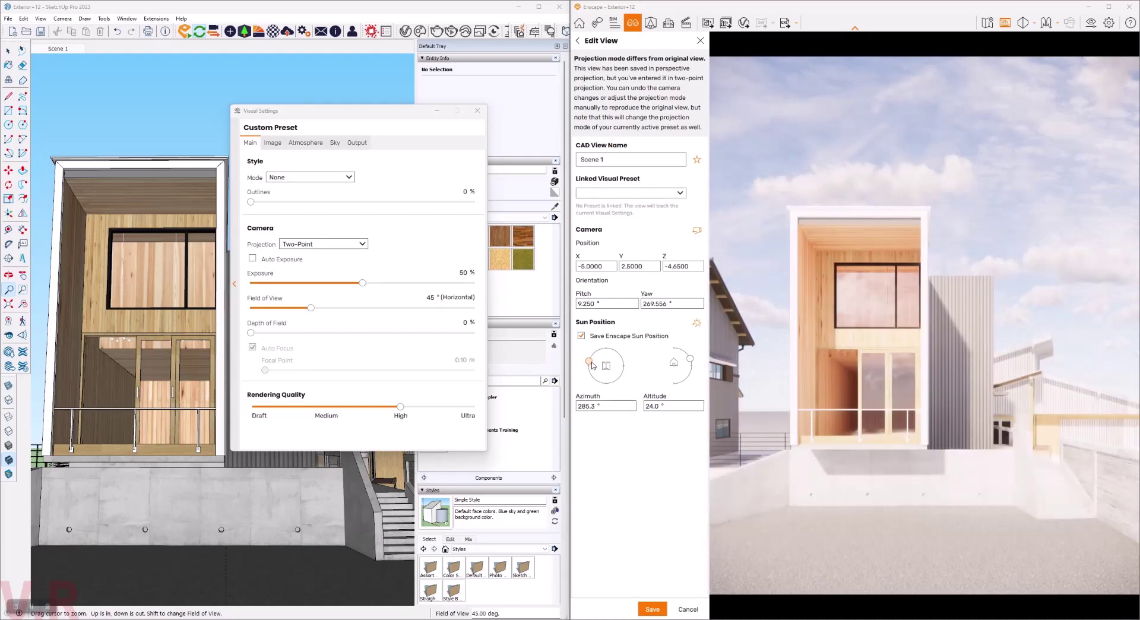
click(599, 406)
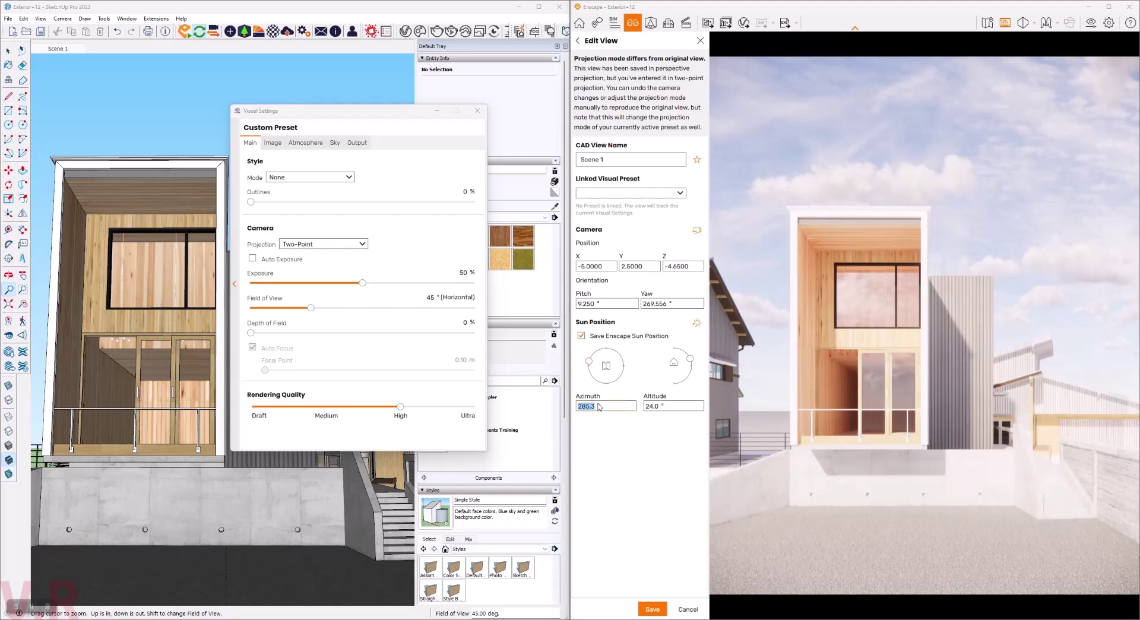
text(2885)
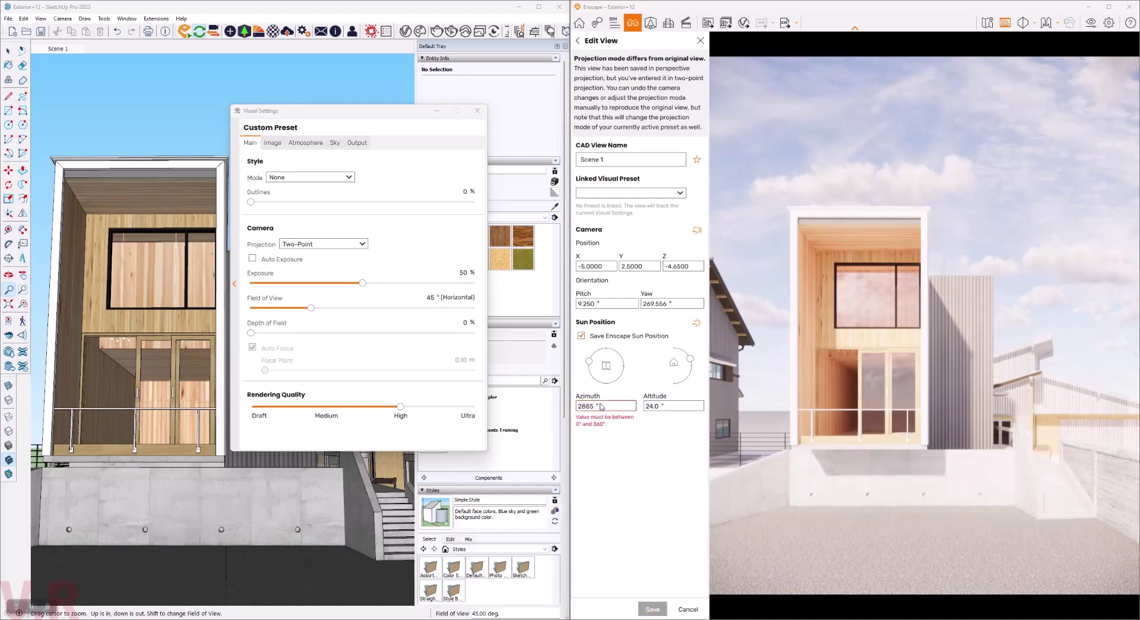
key(BackSpace)
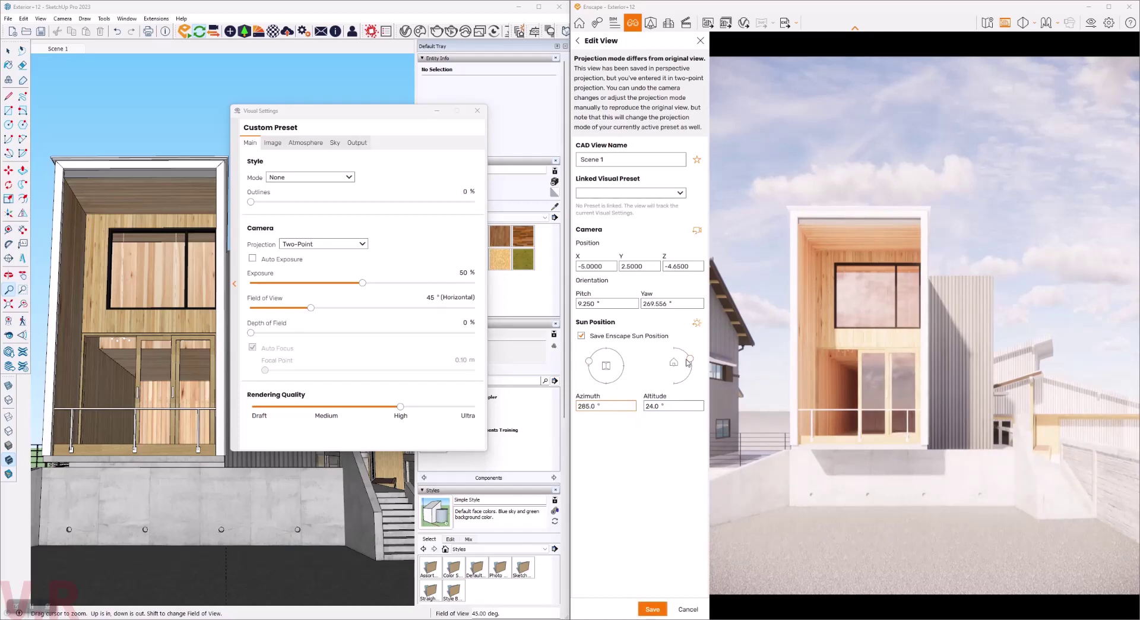
drag(688, 361, 687, 358)
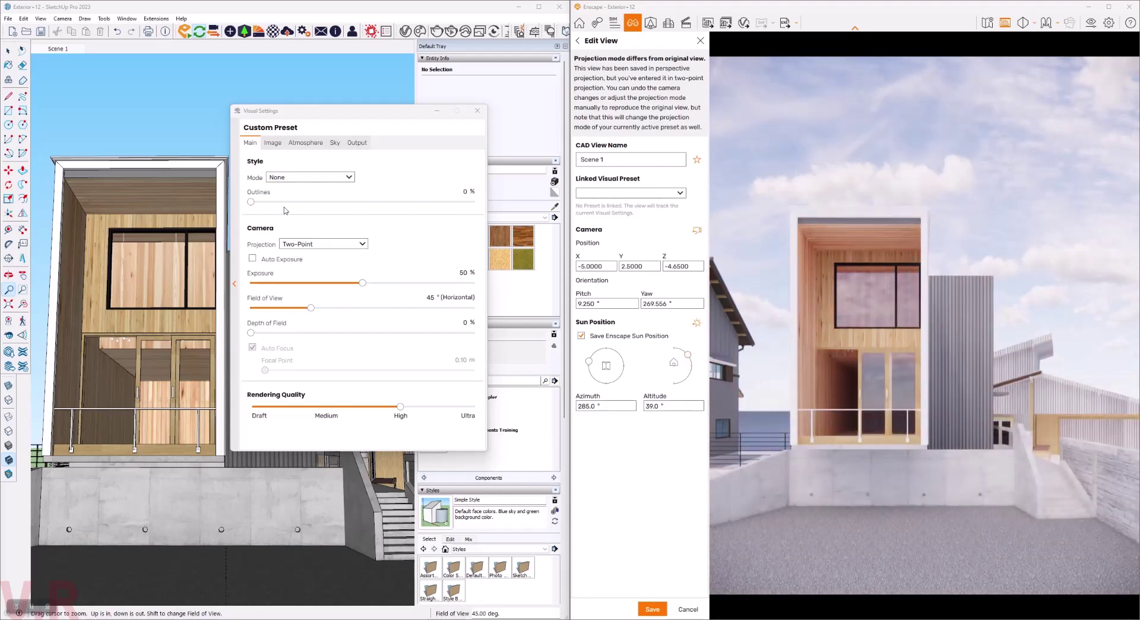
Drag the Sky tab's Cloud Density down to 0%.
click(306, 142)
click(335, 143)
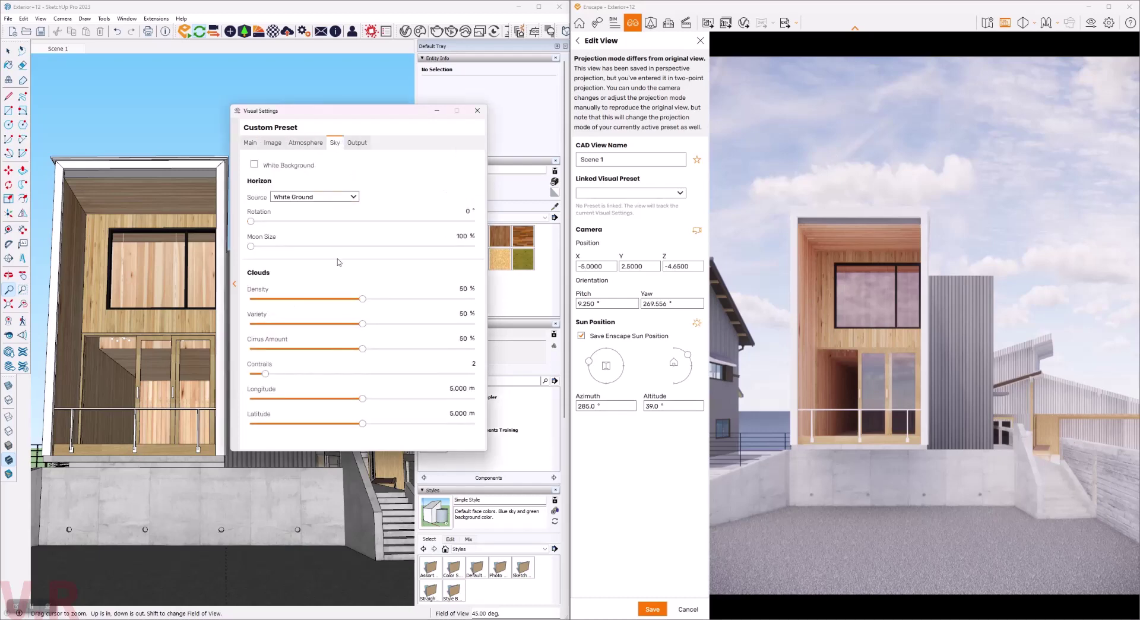
drag(363, 299, 250, 296)
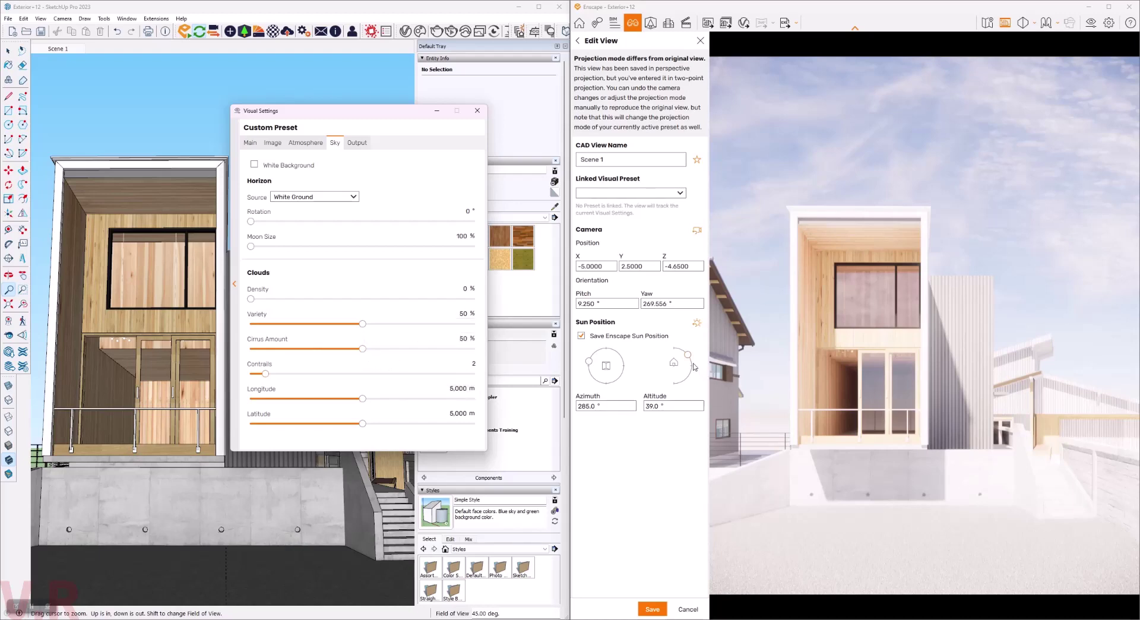
Move the sun to azimuth 315° and altitude 45°.
drag(689, 357, 687, 363)
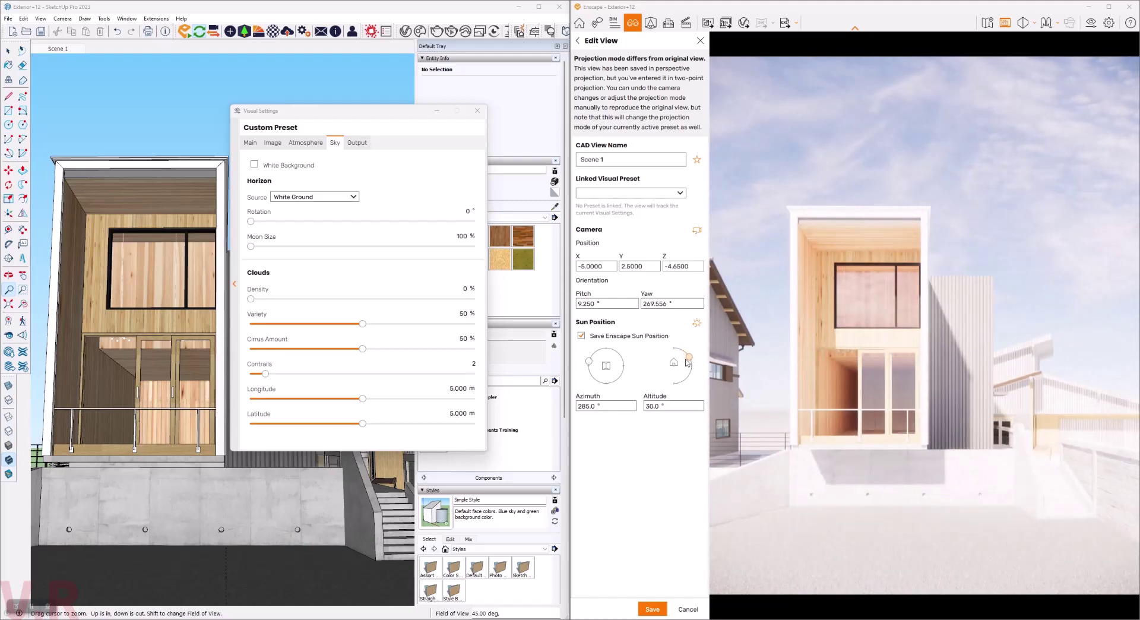
drag(589, 363, 587, 350)
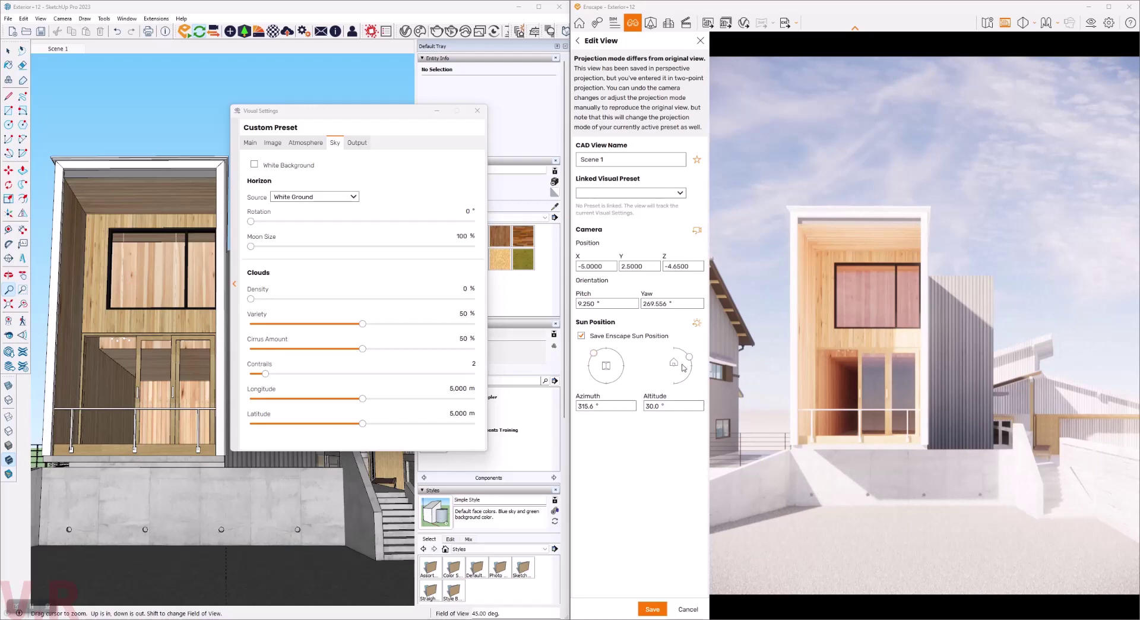
double_click(600, 407)
text(3)
key(Return)
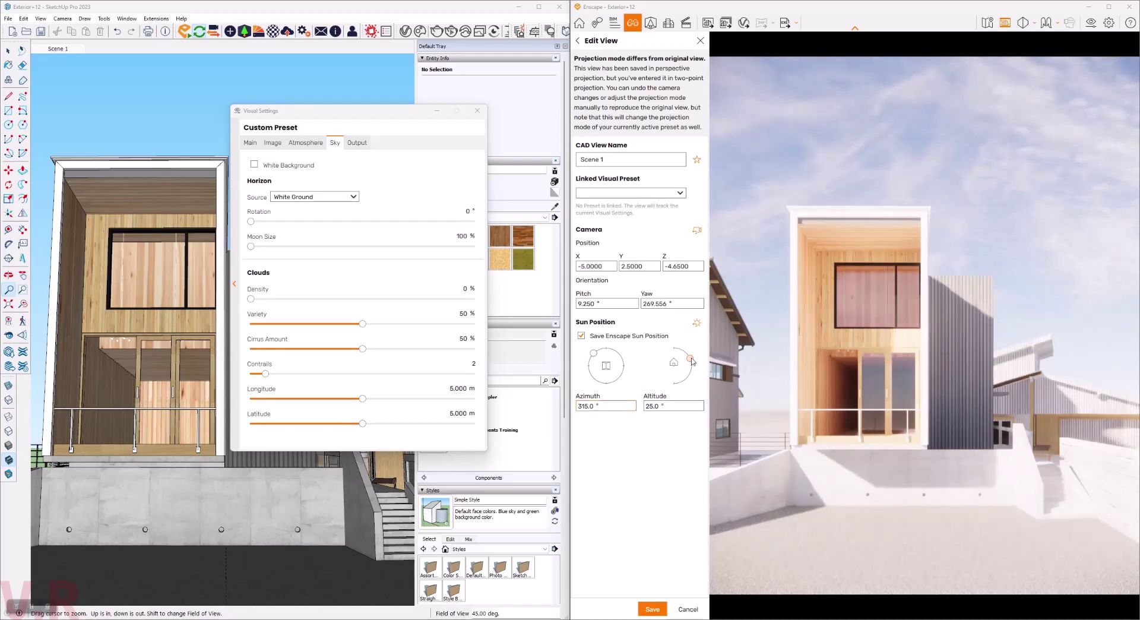
drag(690, 357, 686, 358)
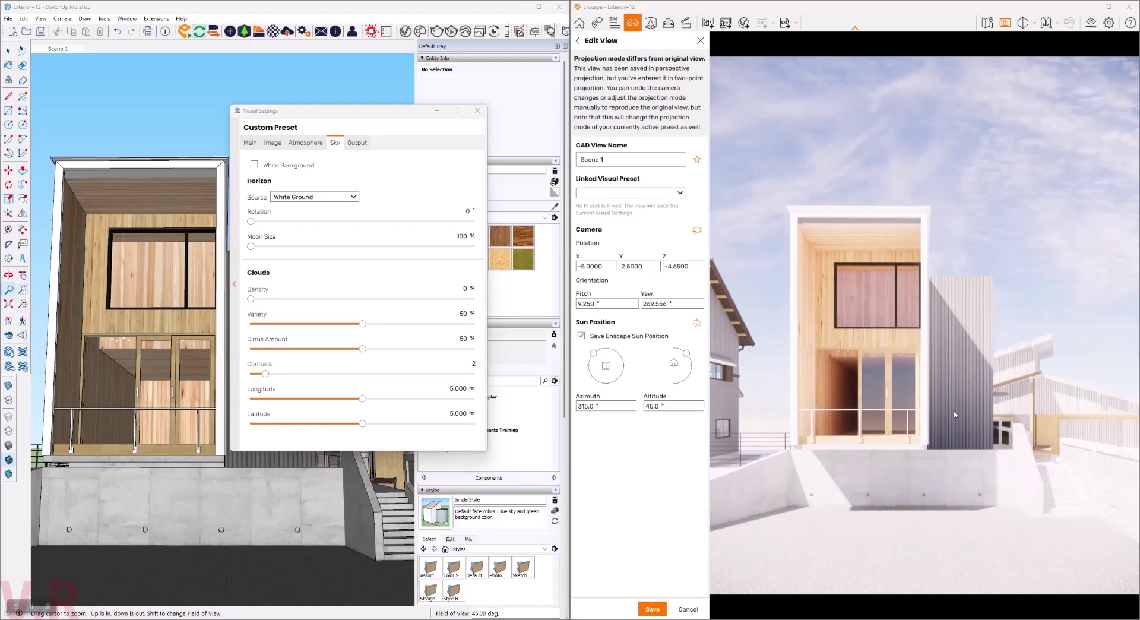
Finish editing the view and turn on automatic exposure.
click(653, 609)
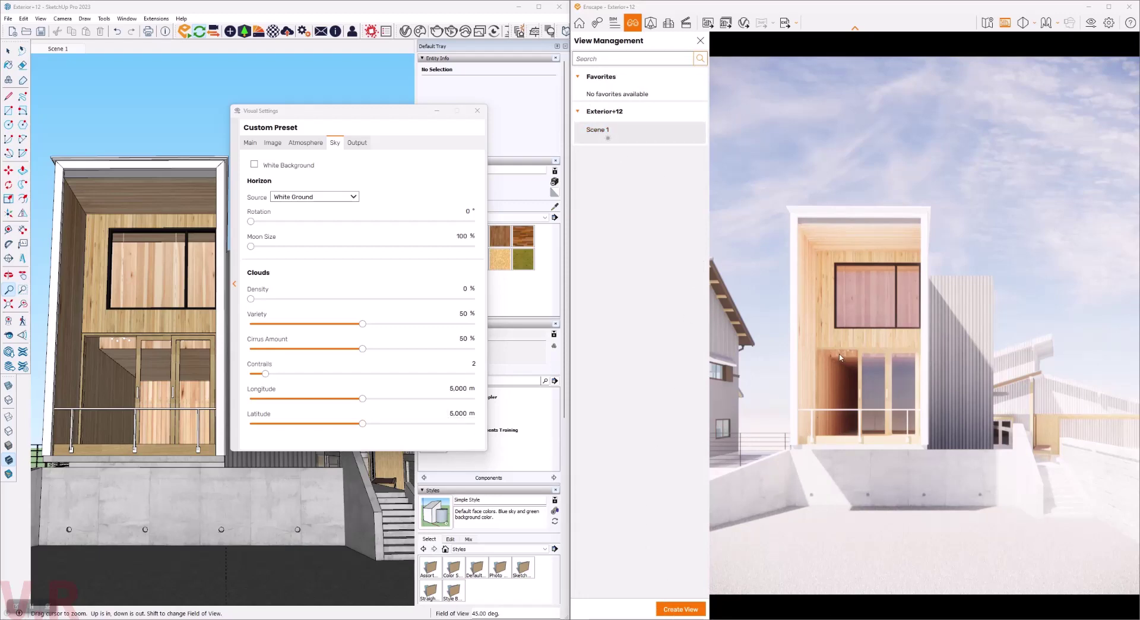
click(251, 144)
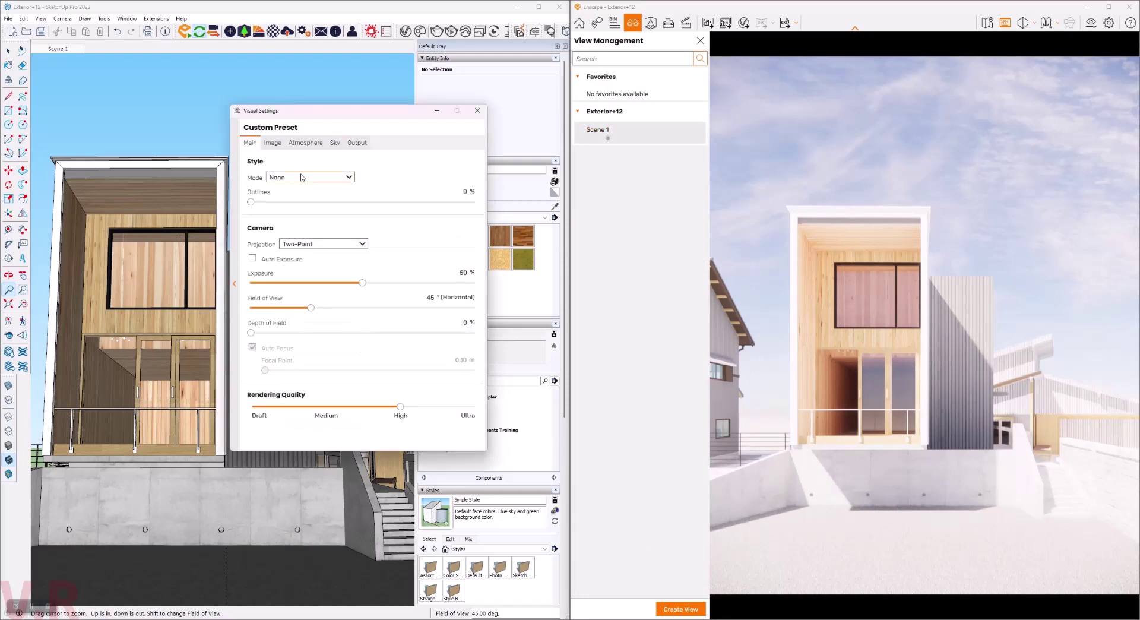
click(252, 259)
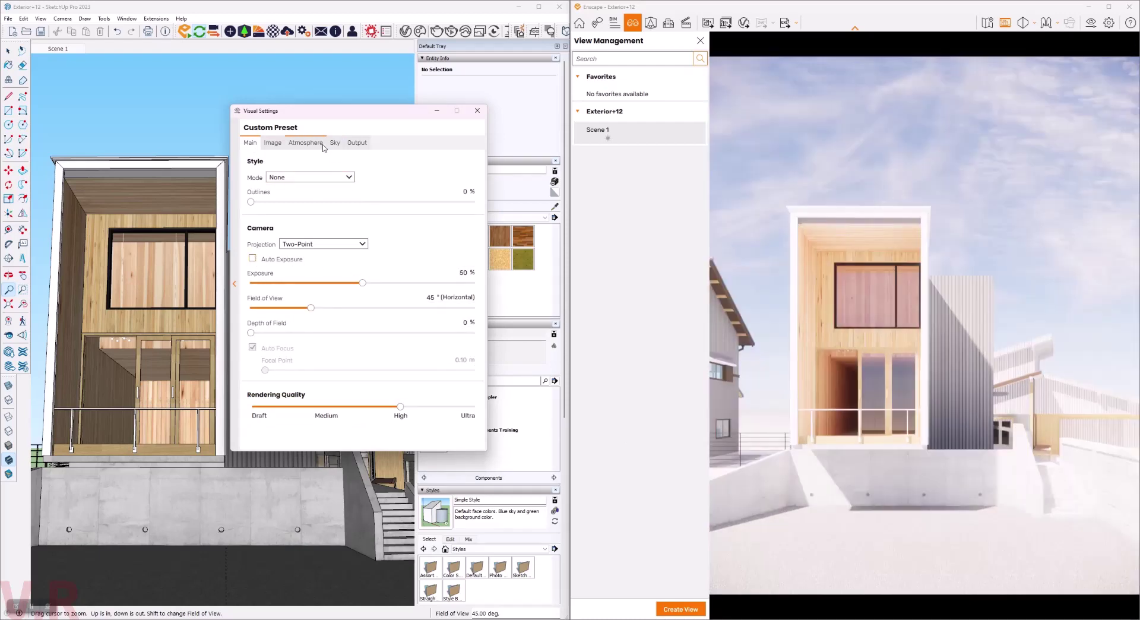
Try the Clear, Forest, Mountains, Construction Site, Town and White Cubes horizon sources.
click(335, 144)
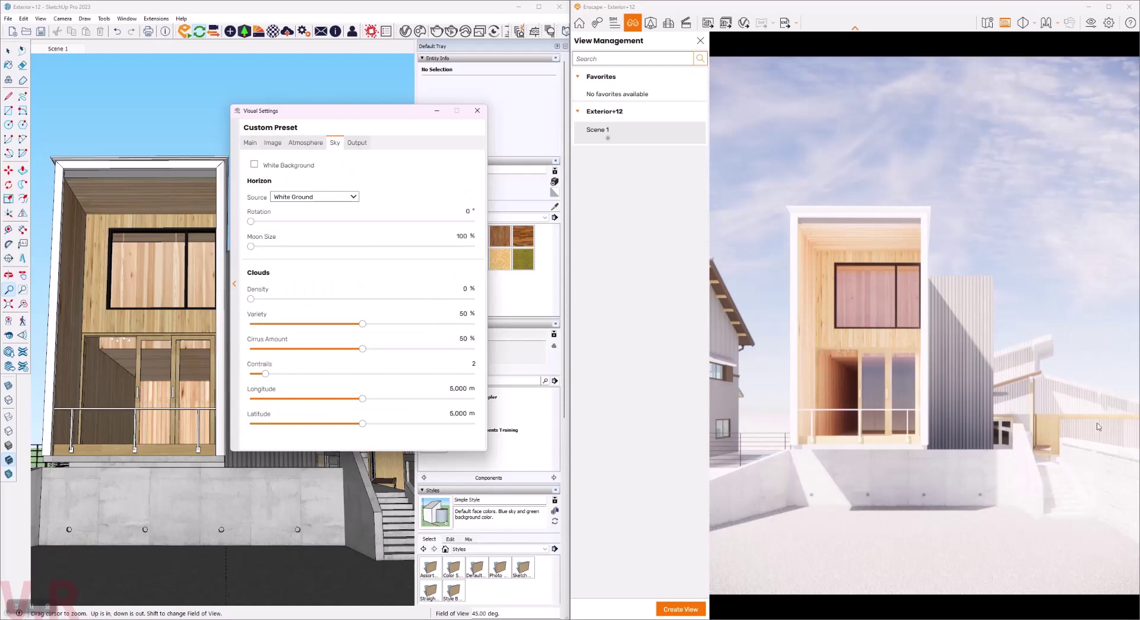
click(354, 196)
click(347, 208)
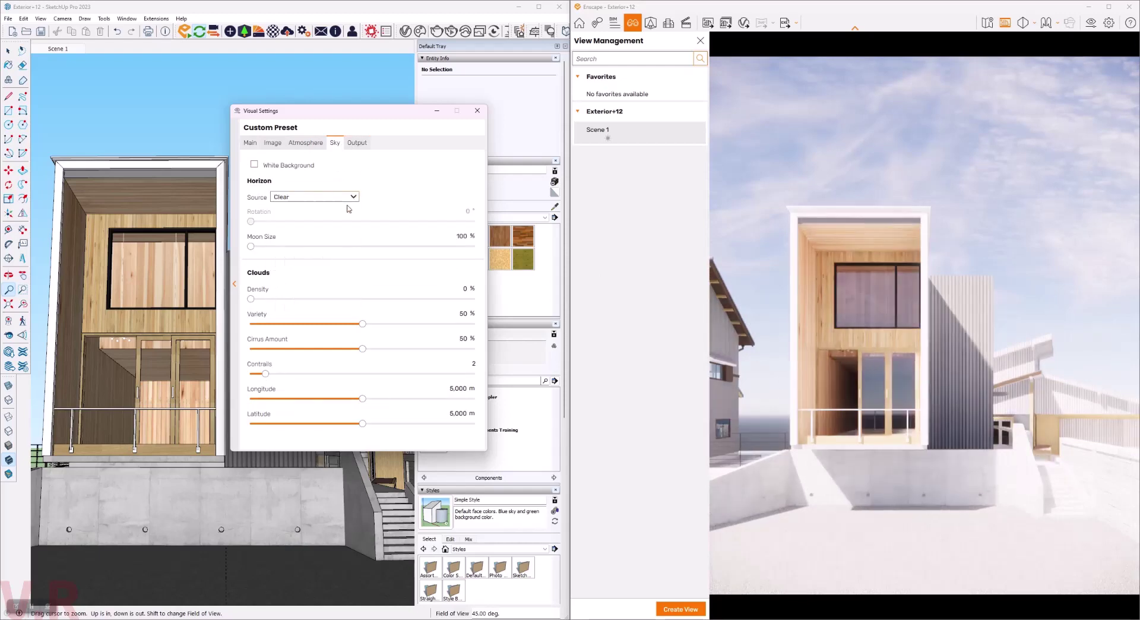
click(350, 202)
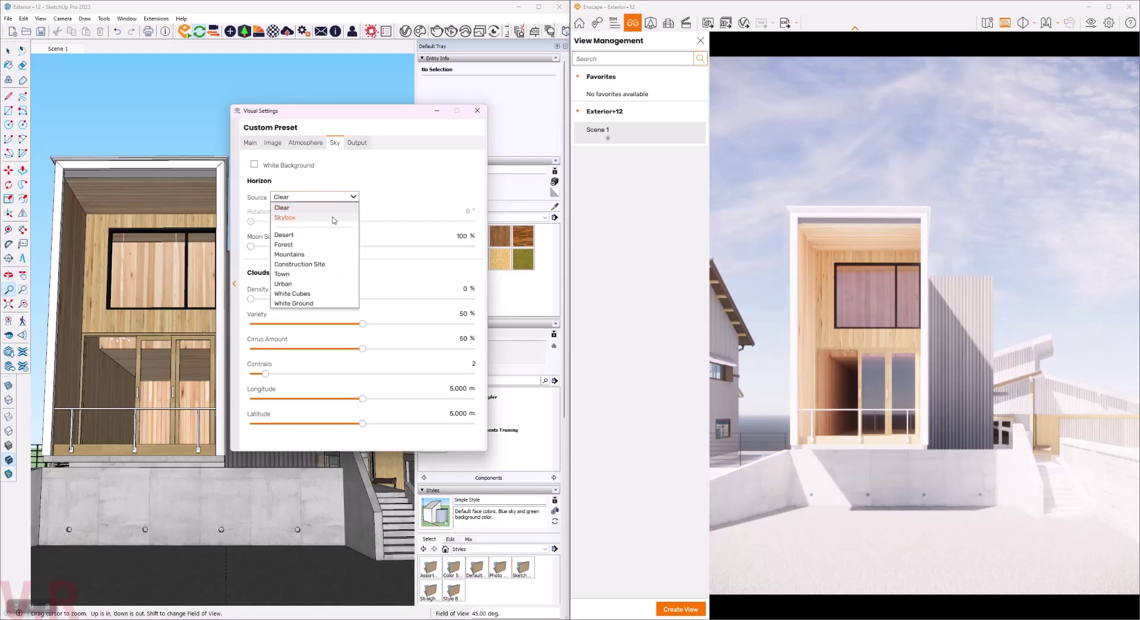
click(300, 245)
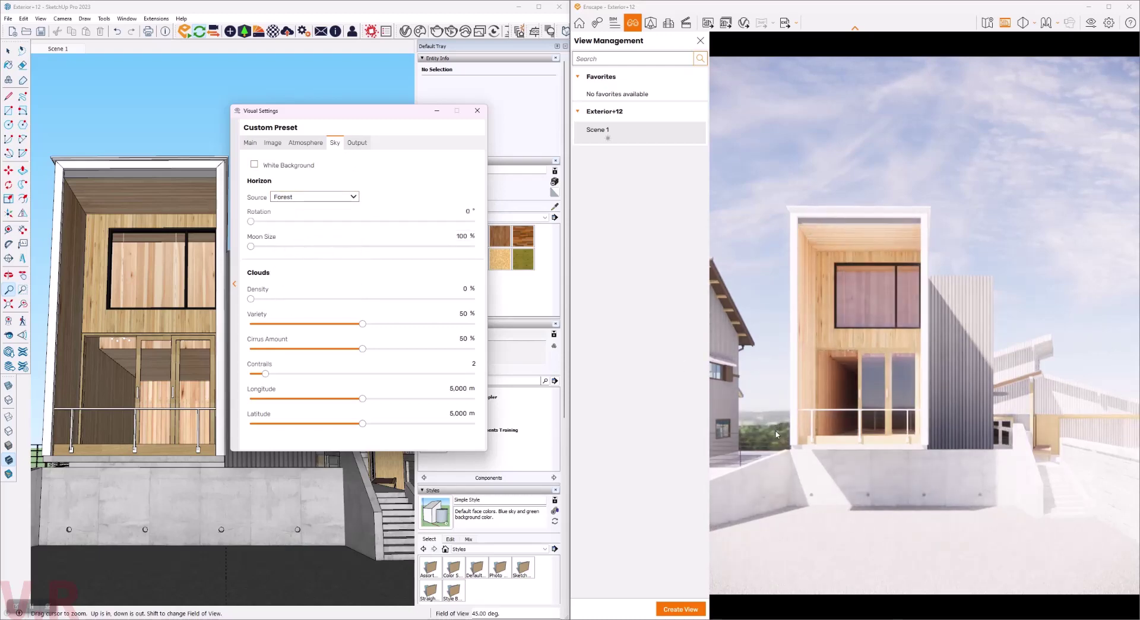
click(318, 201)
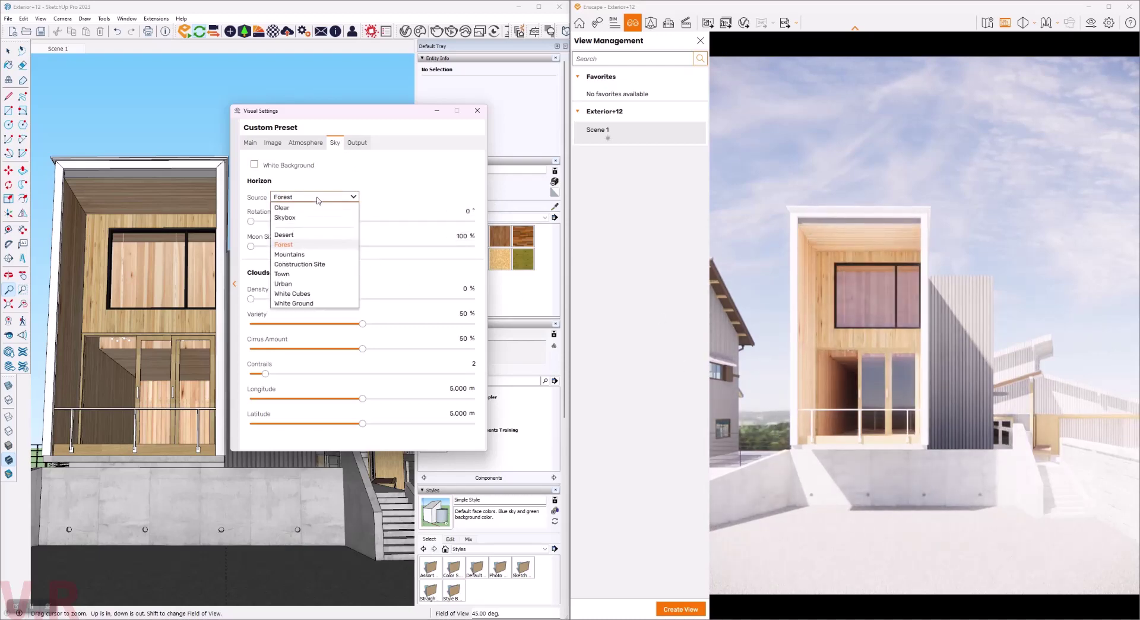
click(302, 254)
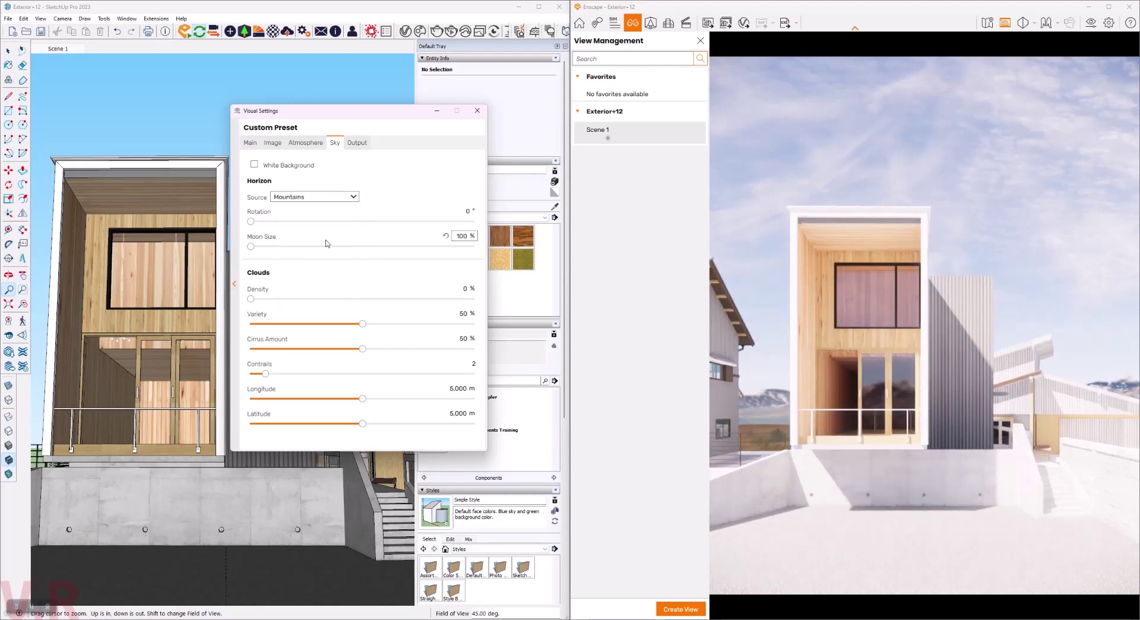
click(321, 197)
click(308, 264)
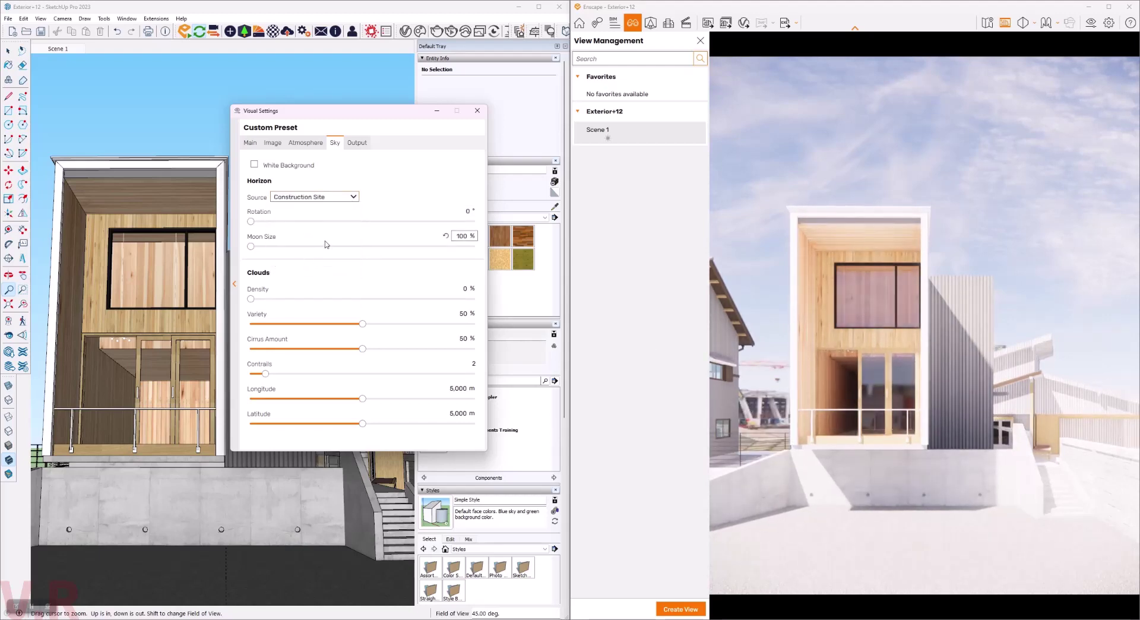
click(332, 196)
click(320, 273)
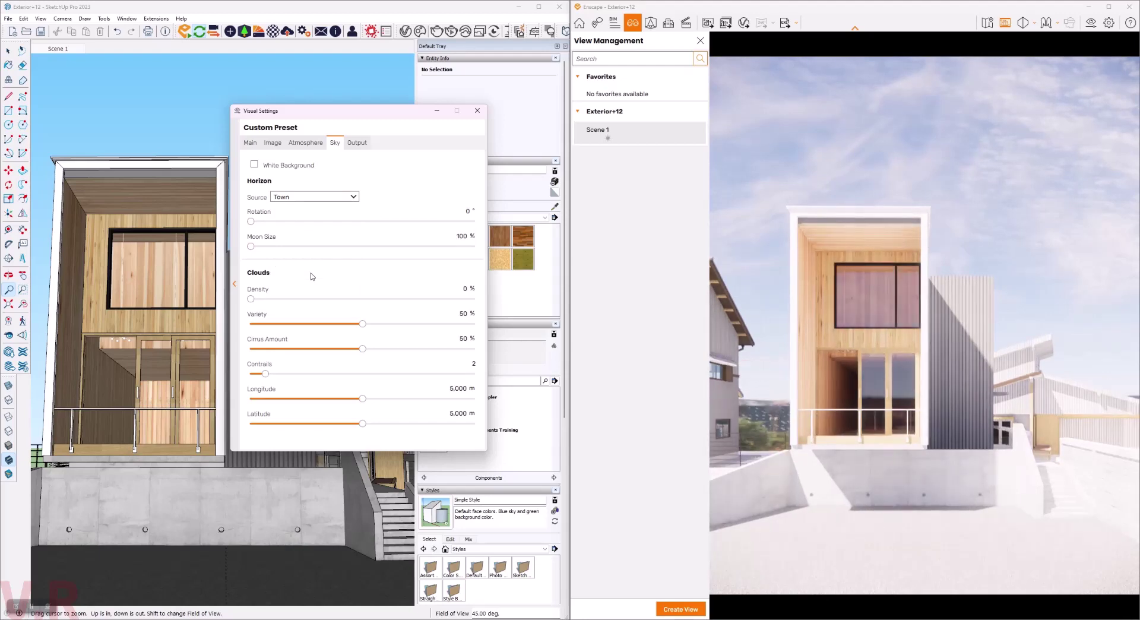
click(317, 201)
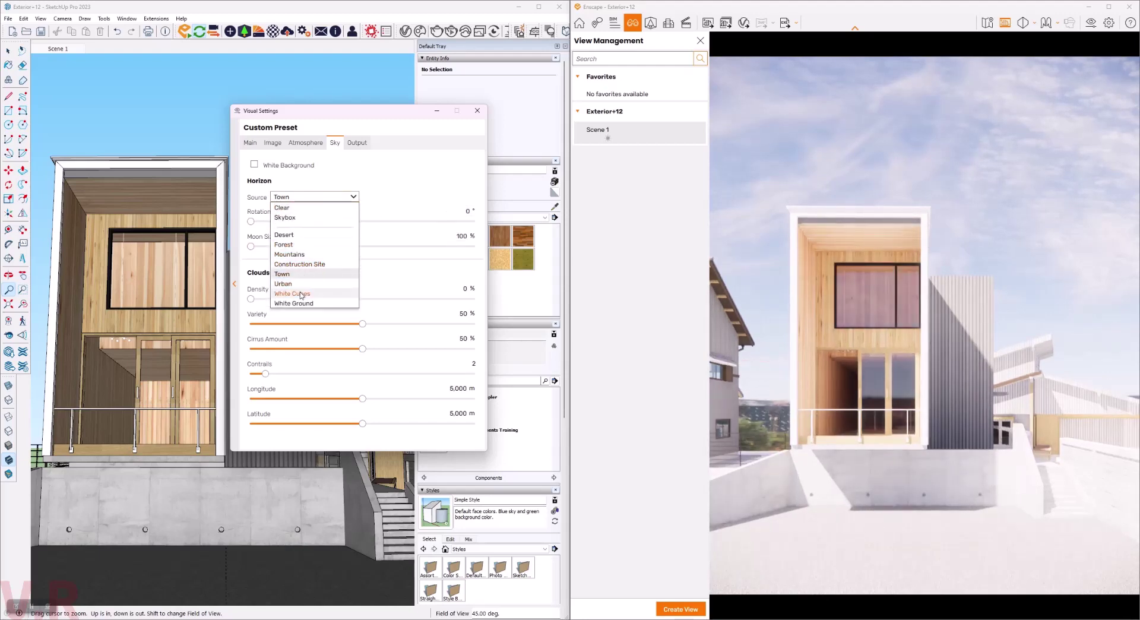
click(300, 293)
click(315, 199)
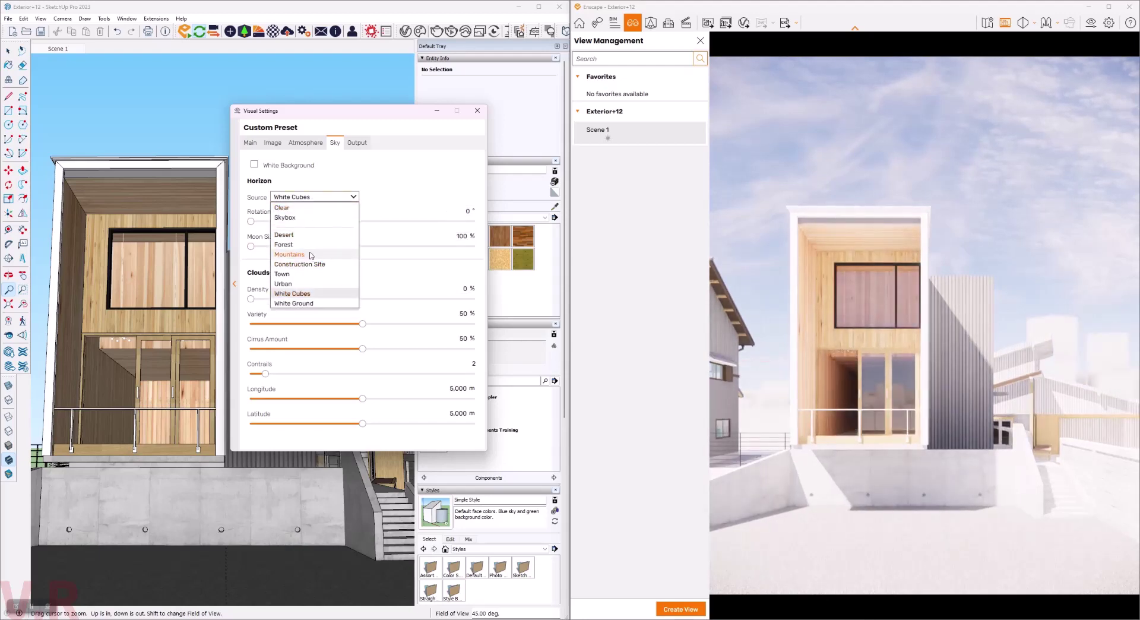
click(308, 246)
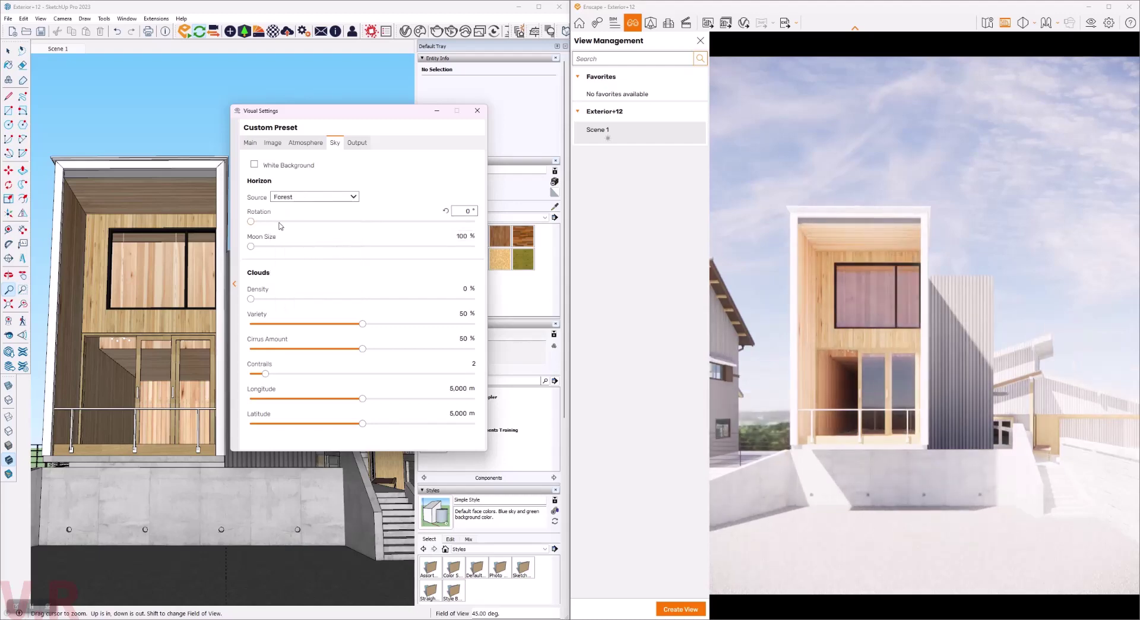
Test rotating Forest and Construction Site horizons, then settle on Town rotated to 138°.
drag(250, 221, 426, 238)
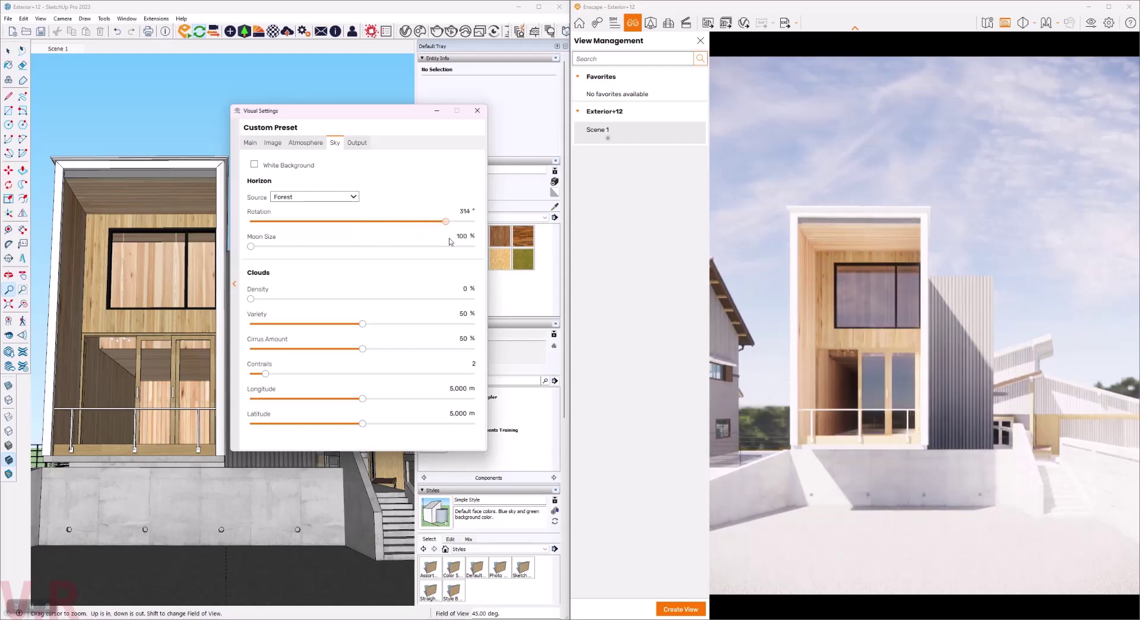
drag(427, 238, 476, 242)
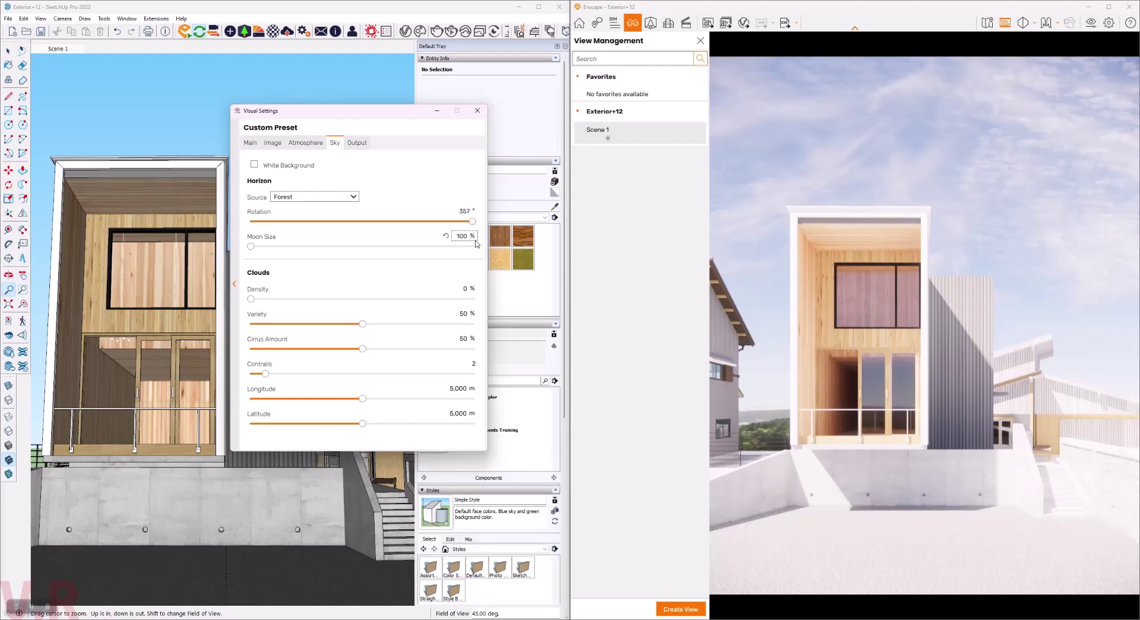
mouse_move(472, 221)
mouse_down()
mouse_move(283, 227)
mouse_move(272, 218)
mouse_up()
click(292, 202)
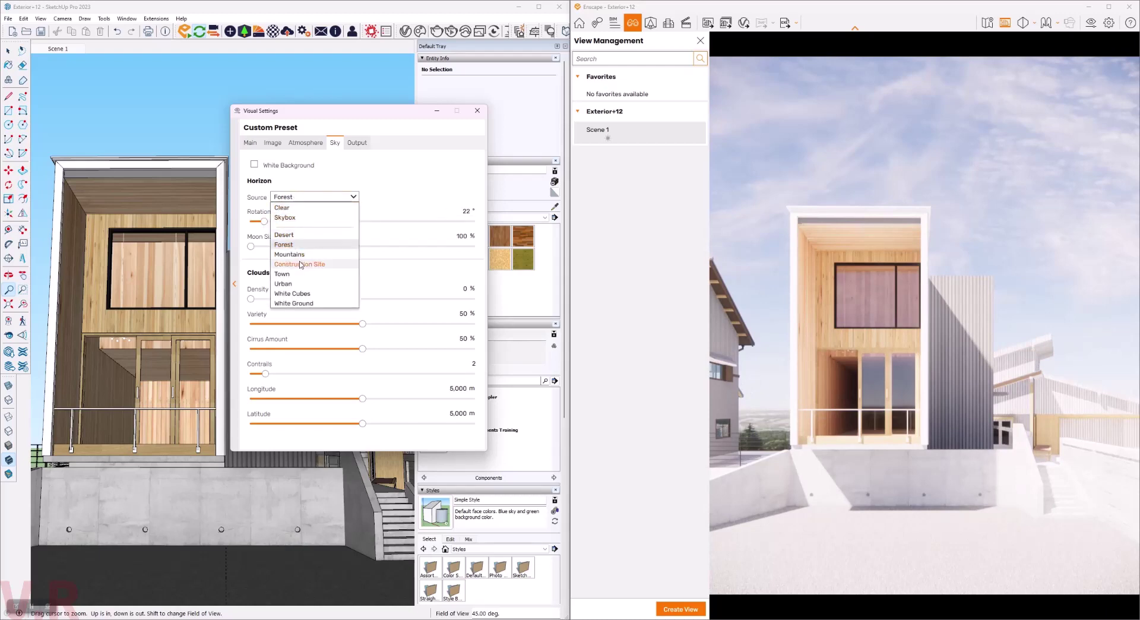
click(279, 265)
drag(265, 224, 472, 230)
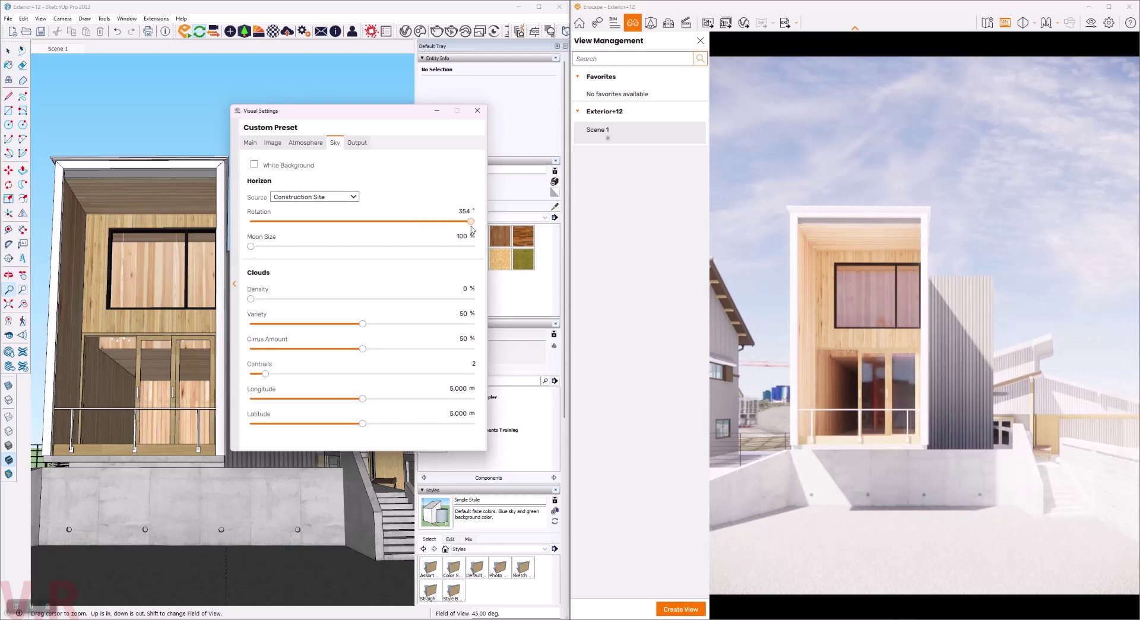
click(352, 198)
click(313, 272)
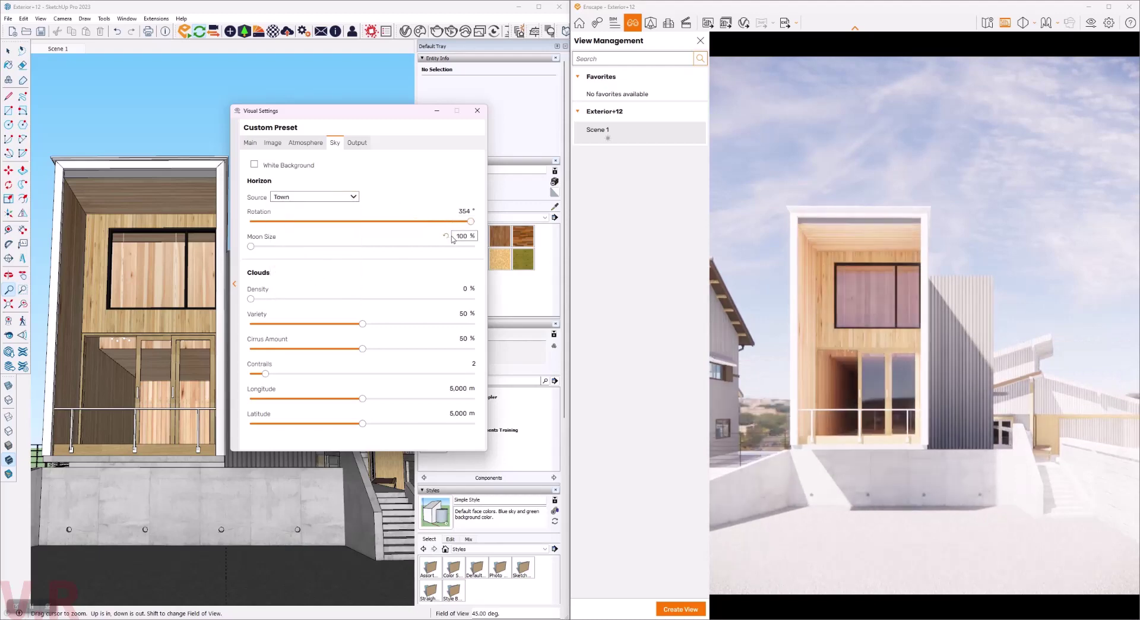
drag(471, 222, 334, 226)
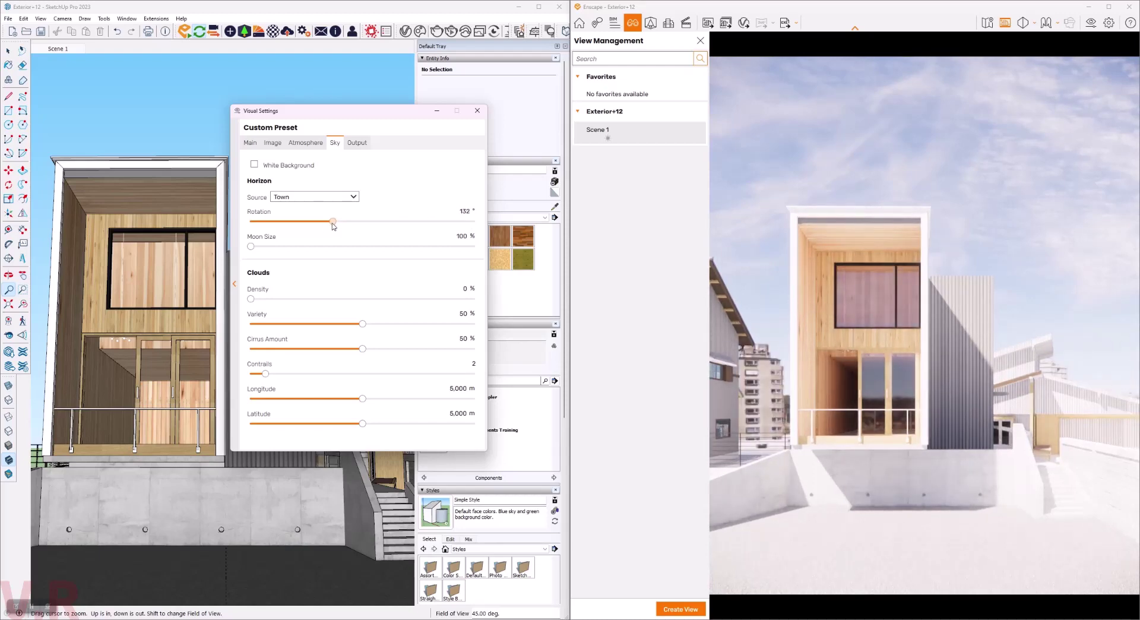
mouse_move(333, 226)
mouse_down()
mouse_move(238, 244)
mouse_move(337, 230)
mouse_up()
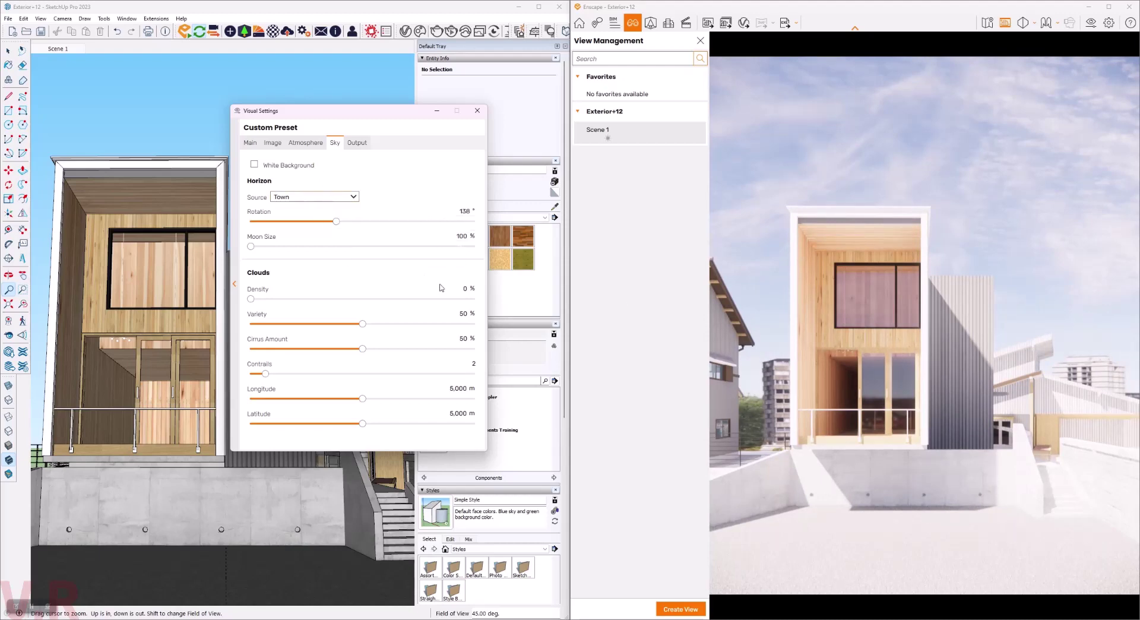
Remove contrails and cirrus, and raise cloud density to 40%.
mouse_move(357, 366)
drag(265, 374, 249, 374)
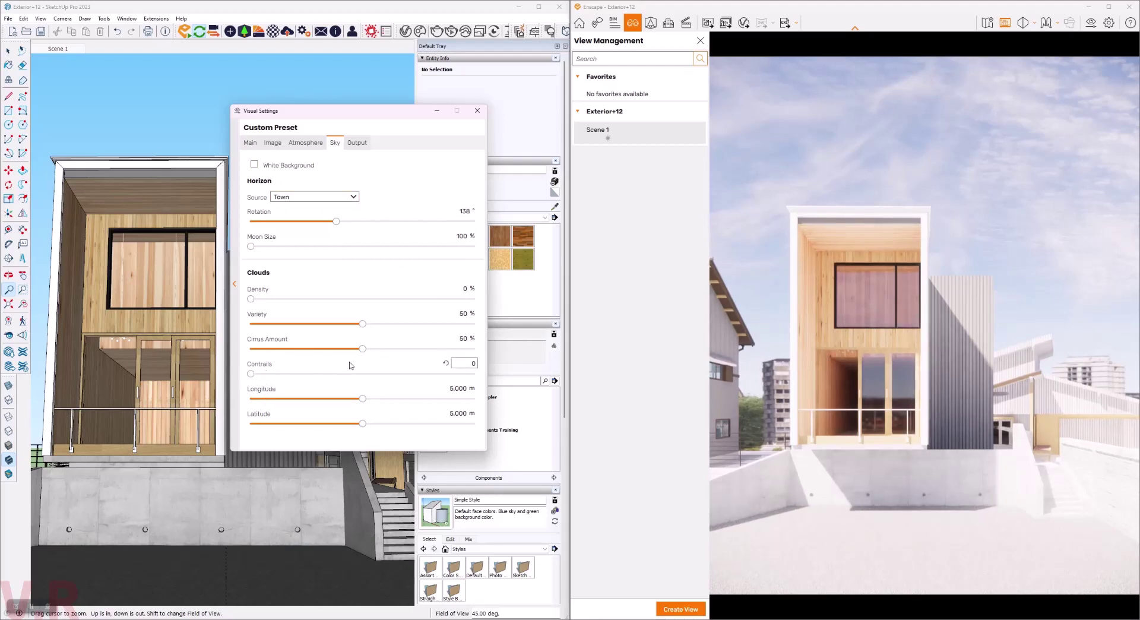
drag(362, 348, 250, 348)
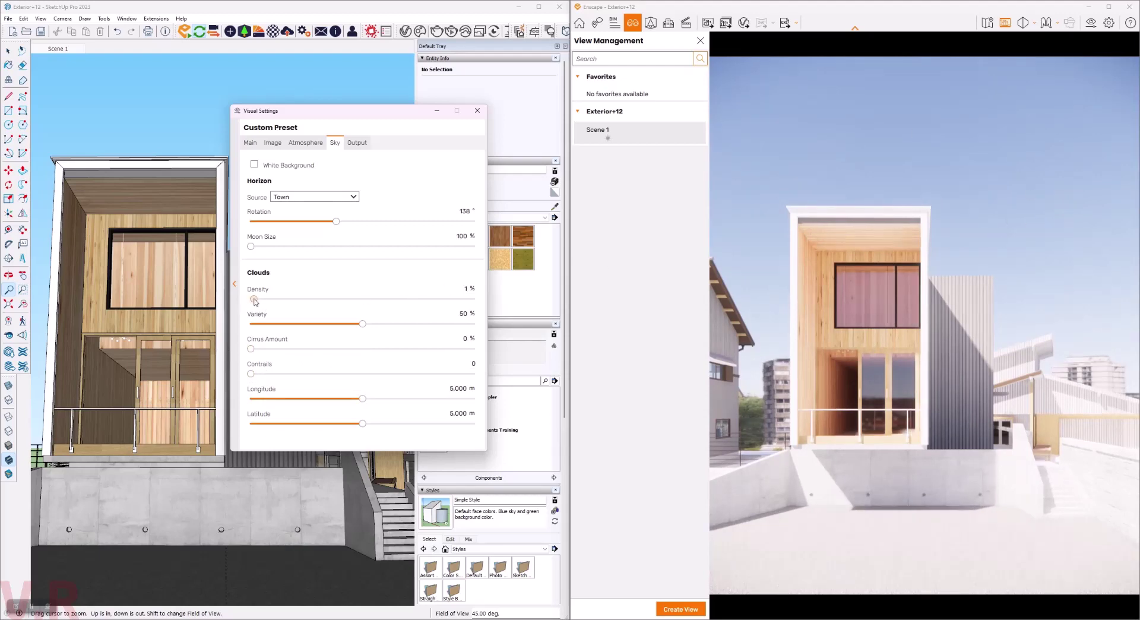
drag(251, 298, 338, 295)
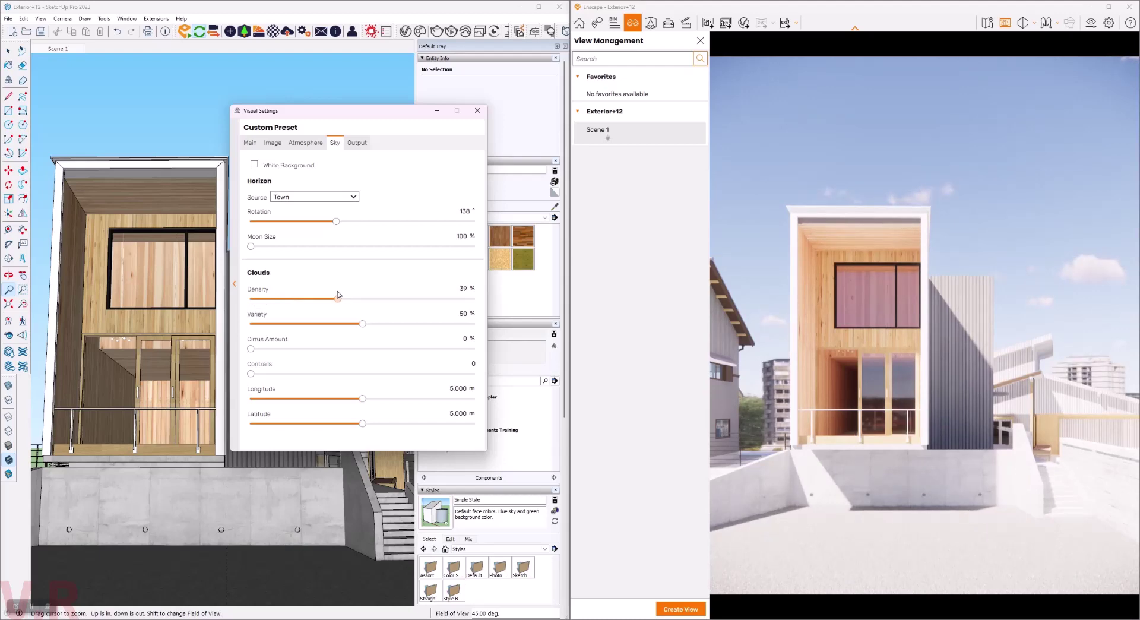
click(467, 292)
text(45)
key(Return)
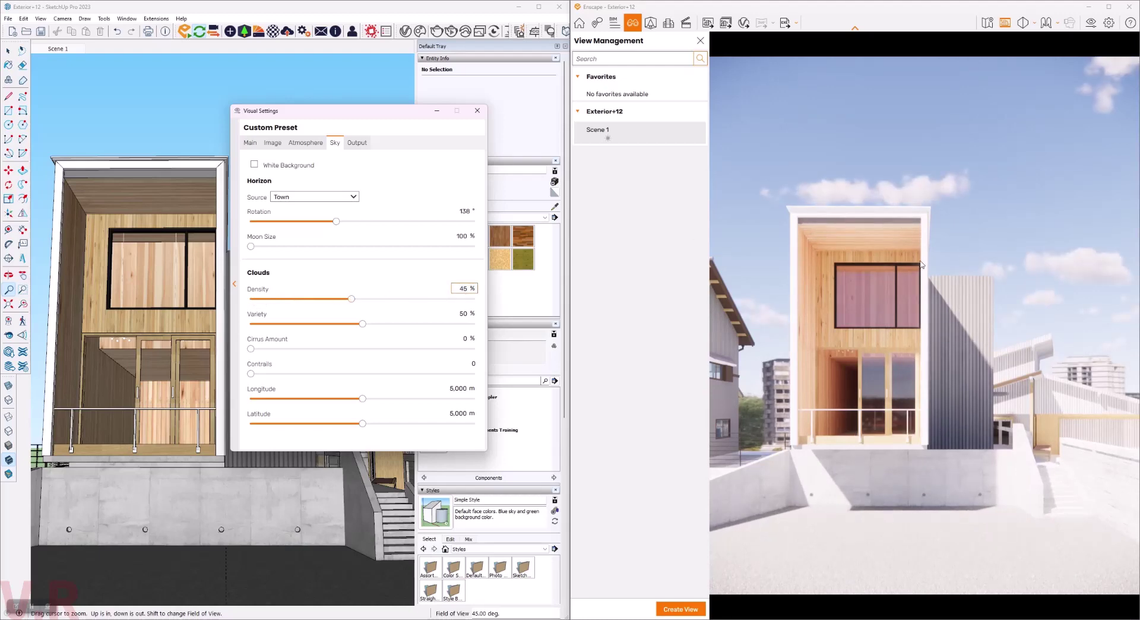
Set cloud variety to 45% and cirrus amount to 5%.
mouse_move(362, 324)
mouse_down()
mouse_move(331, 324)
mouse_move(529, 346)
mouse_move(251, 324)
mouse_move(363, 324)
mouse_up()
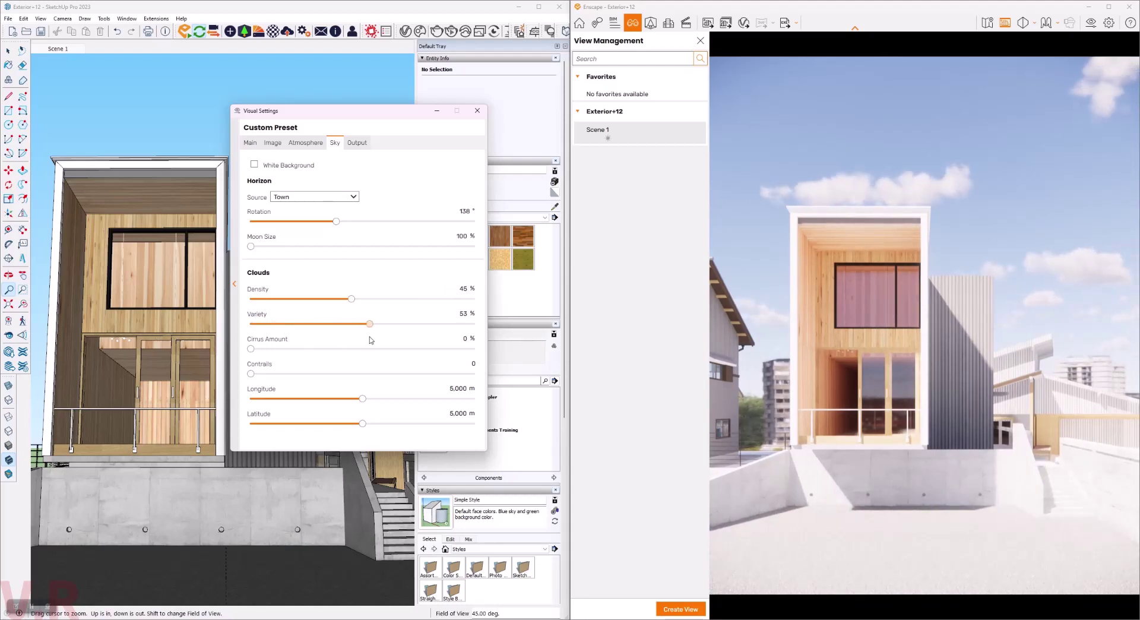
mouse_move(364, 323)
mouse_down()
mouse_move(339, 323)
mouse_move(343, 301)
mouse_up()
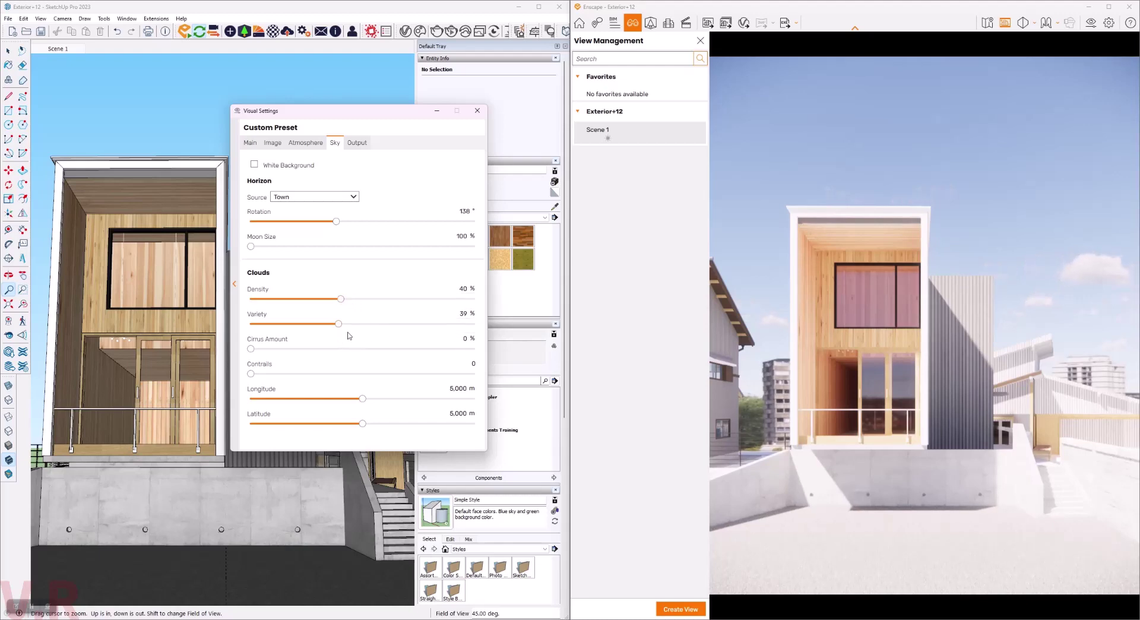
mouse_move(338, 324)
mouse_down()
mouse_move(363, 324)
mouse_move(355, 334)
mouse_up()
drag(251, 348, 272, 352)
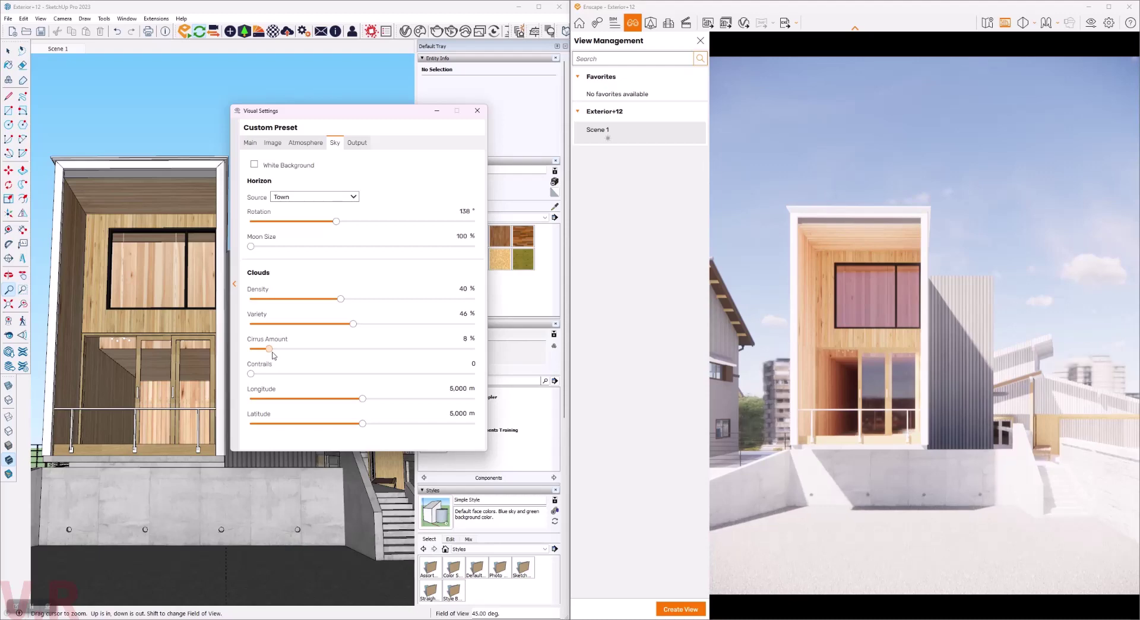
drag(274, 355, 265, 357)
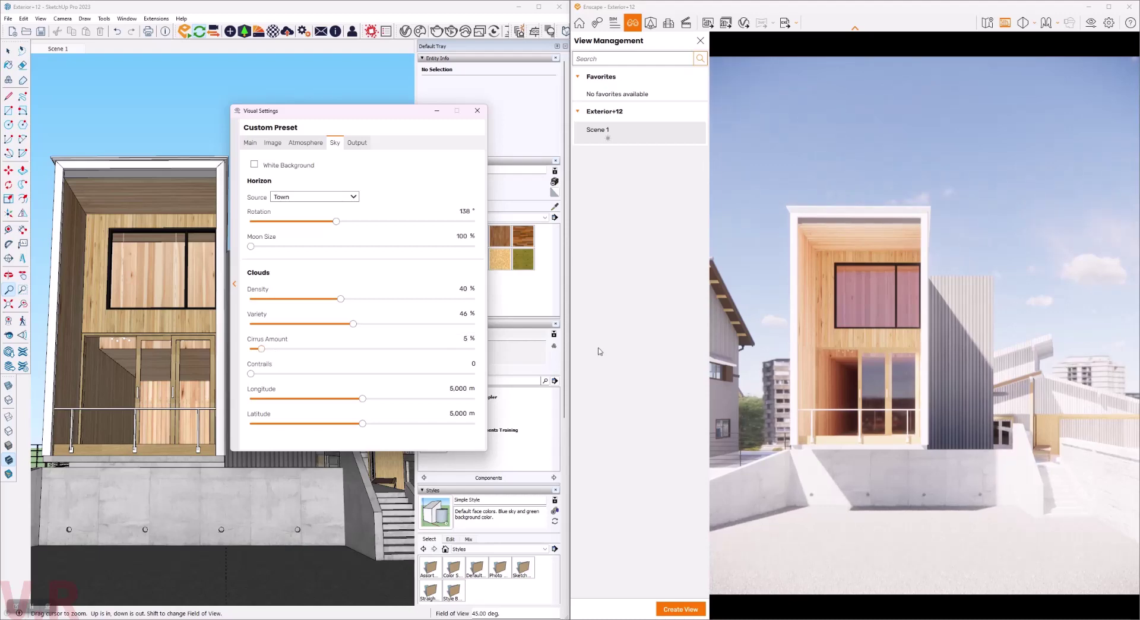
mouse_move(352, 323)
scroll(465, 315, down, 1)
drag(360, 112, 328, 131)
On the Atmosphere tab, set Sun Brightness to 35% and Shadow Sharpness to 25%.
click(274, 162)
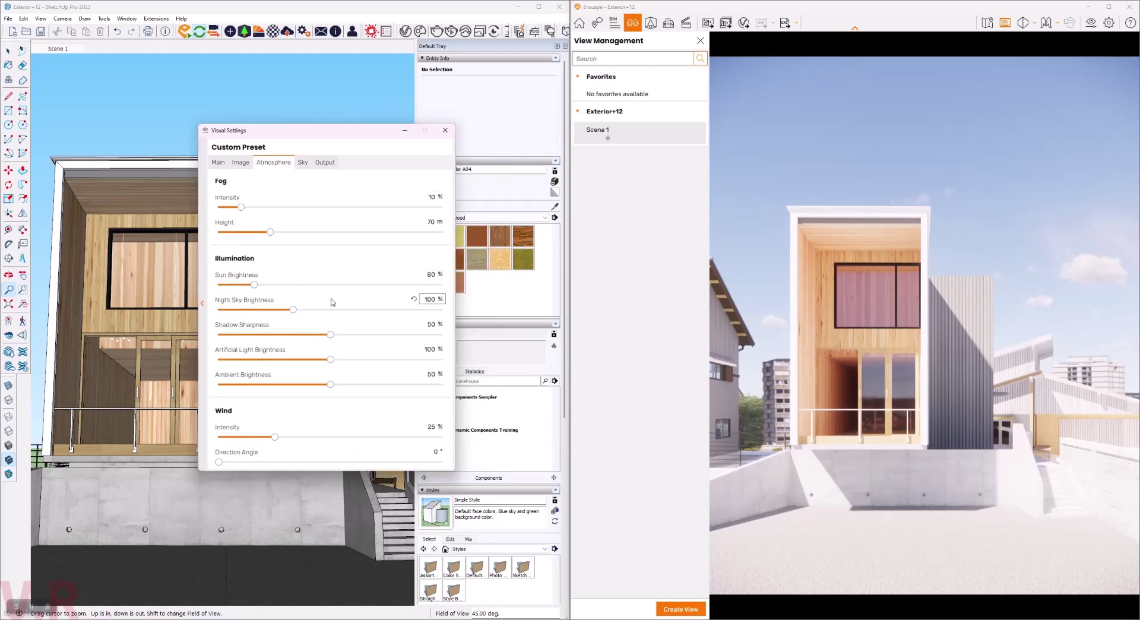
mouse_move(258, 281)
mouse_move(256, 285)
mouse_down()
mouse_move(222, 285)
mouse_move(234, 285)
mouse_up()
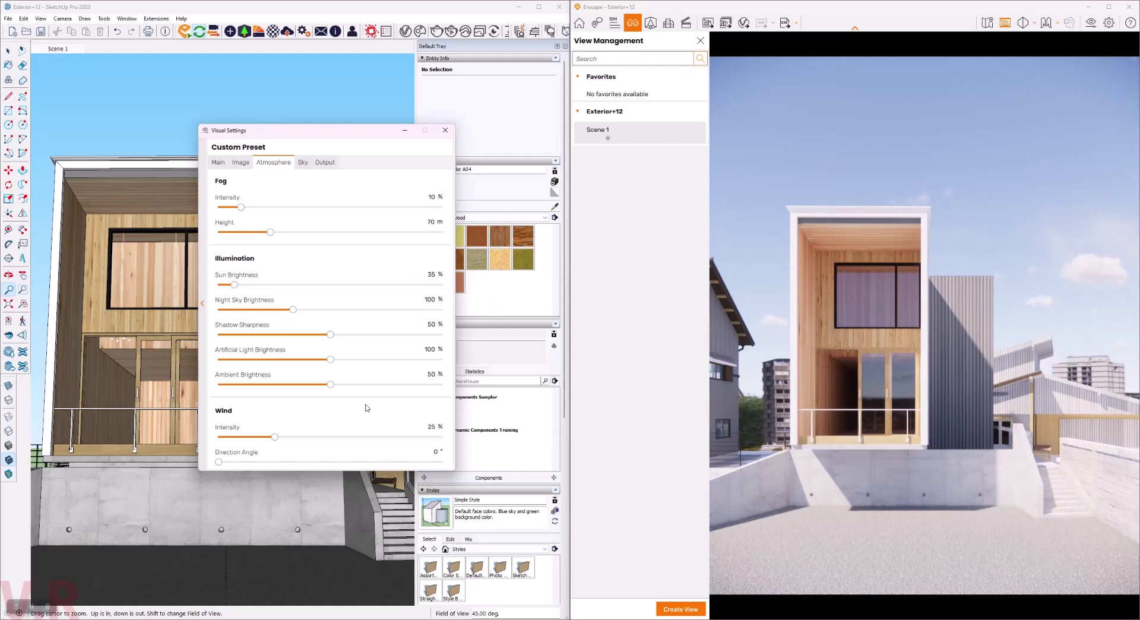
mouse_move(271, 330)
drag(330, 334, 170, 340)
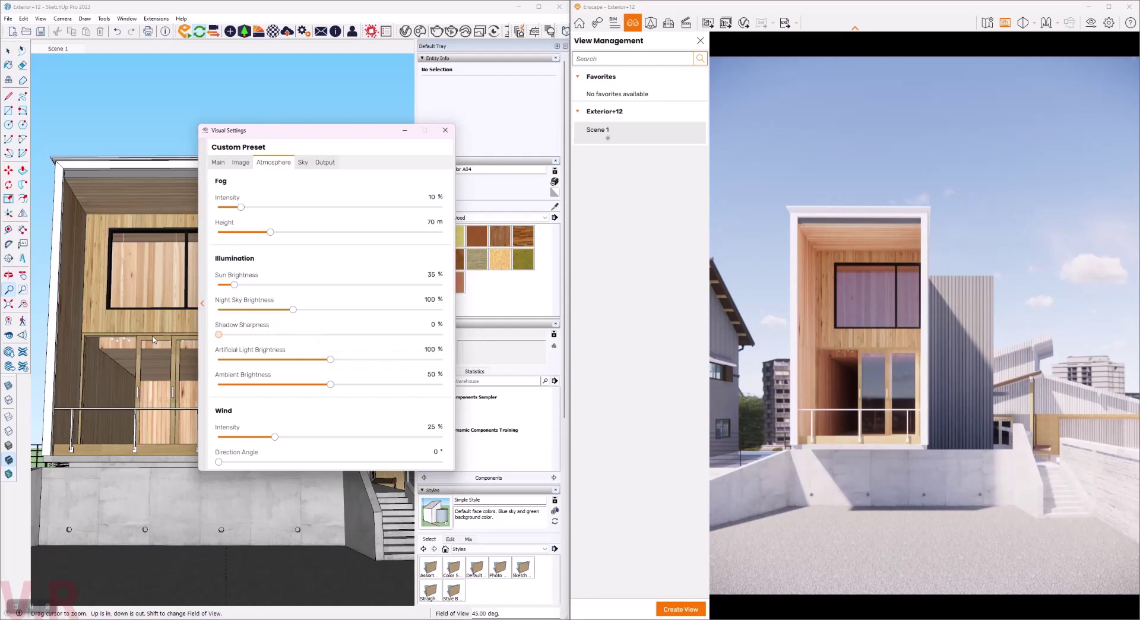
drag(153, 340, 332, 357)
mouse_move(431, 325)
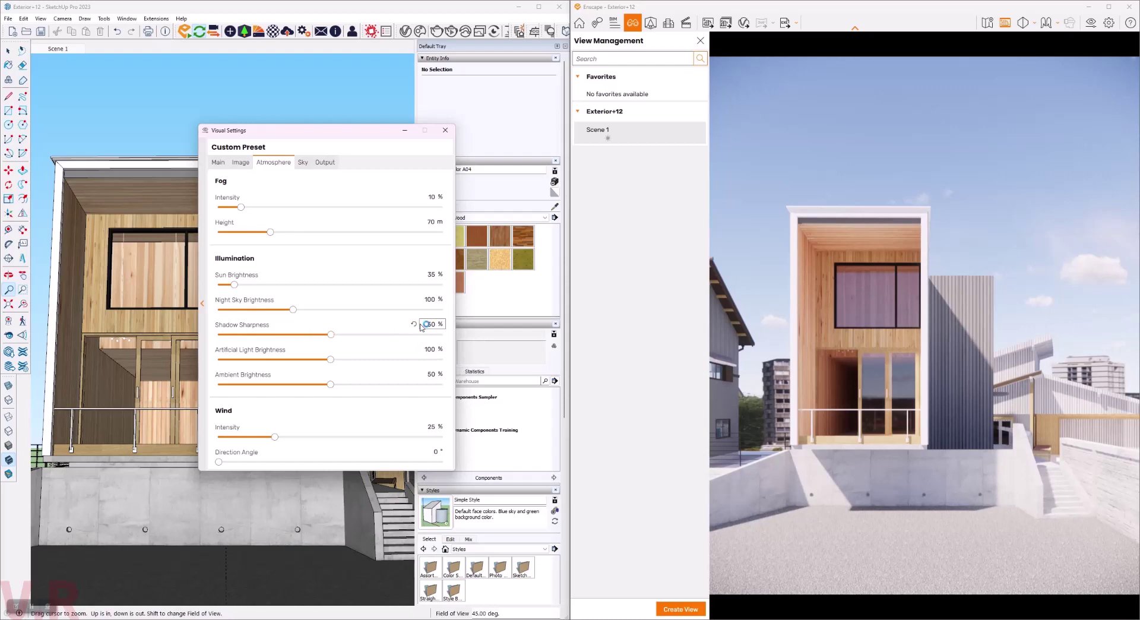
double_click(425, 327)
text(25)
key(Return)
Load the black window frame's Color A04 material into the Enscape Material Editor.
click(10, 67)
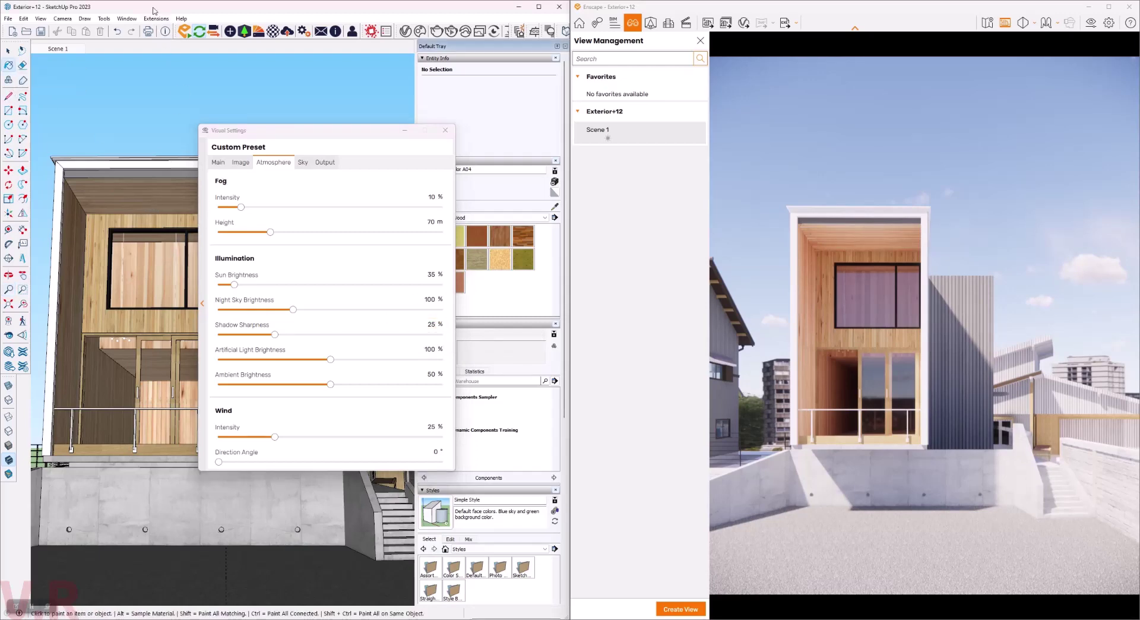
key(alt)
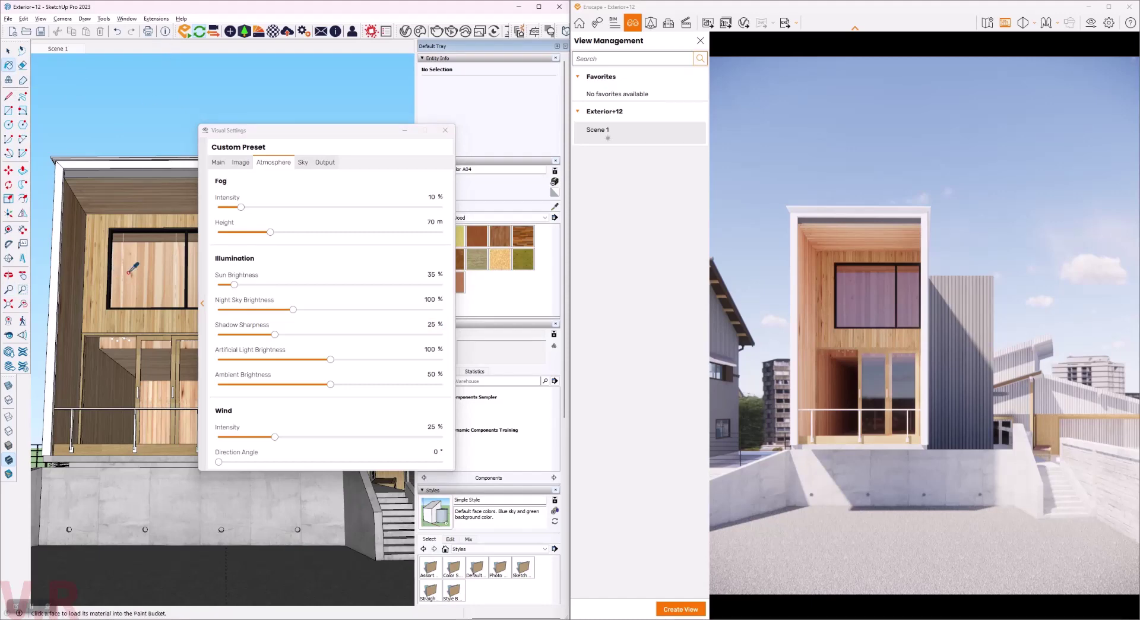
click(279, 35)
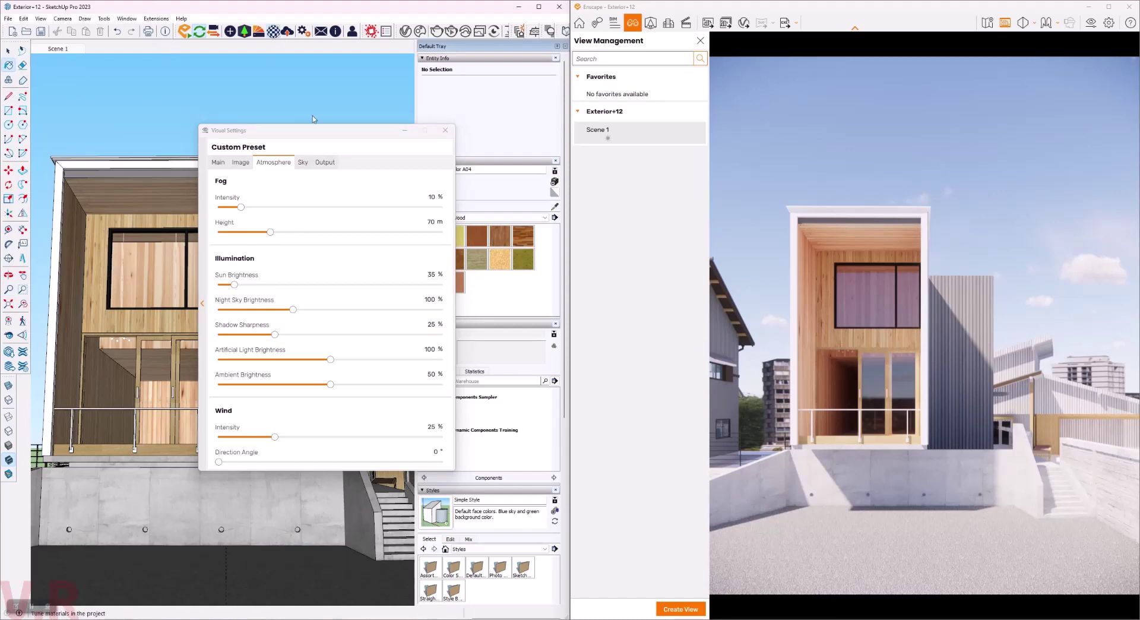
mouse_move(163, 36)
mouse_down()
mouse_move(162, 247)
mouse_move(424, 181)
mouse_up()
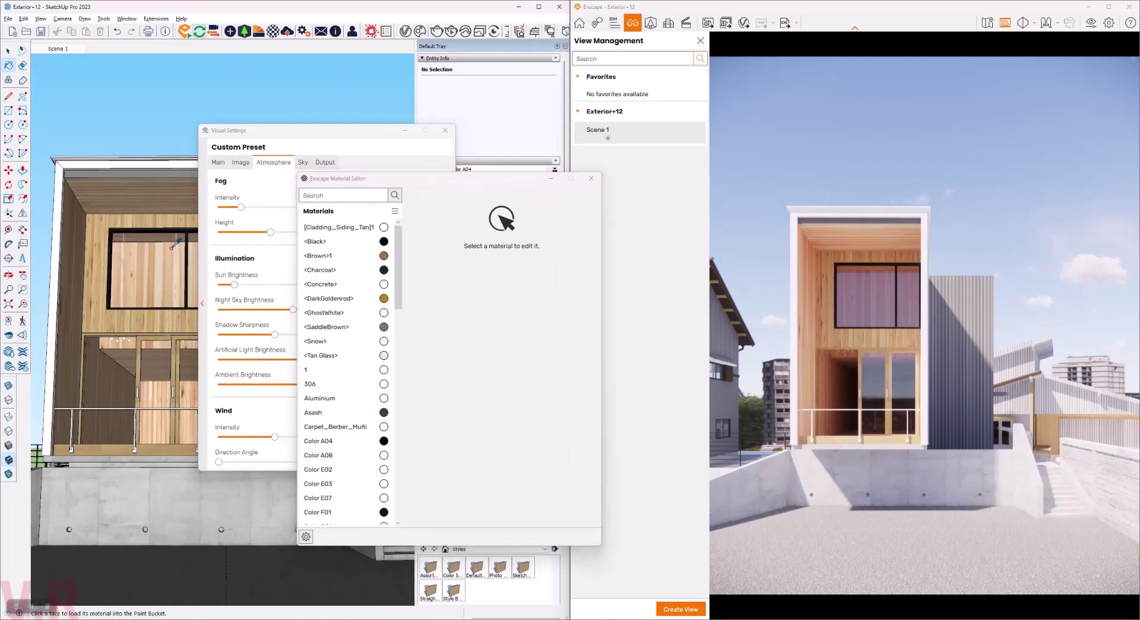
alt+click(161, 264)
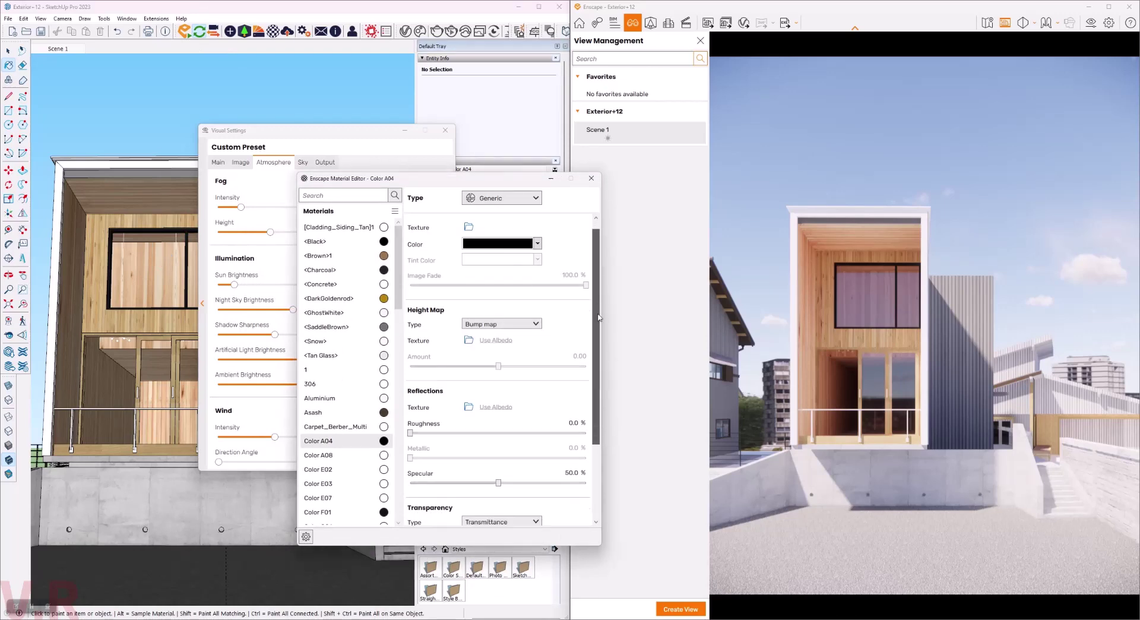
Set Color A04's transparency opacity to 15%.
scroll(535, 416, down, 3)
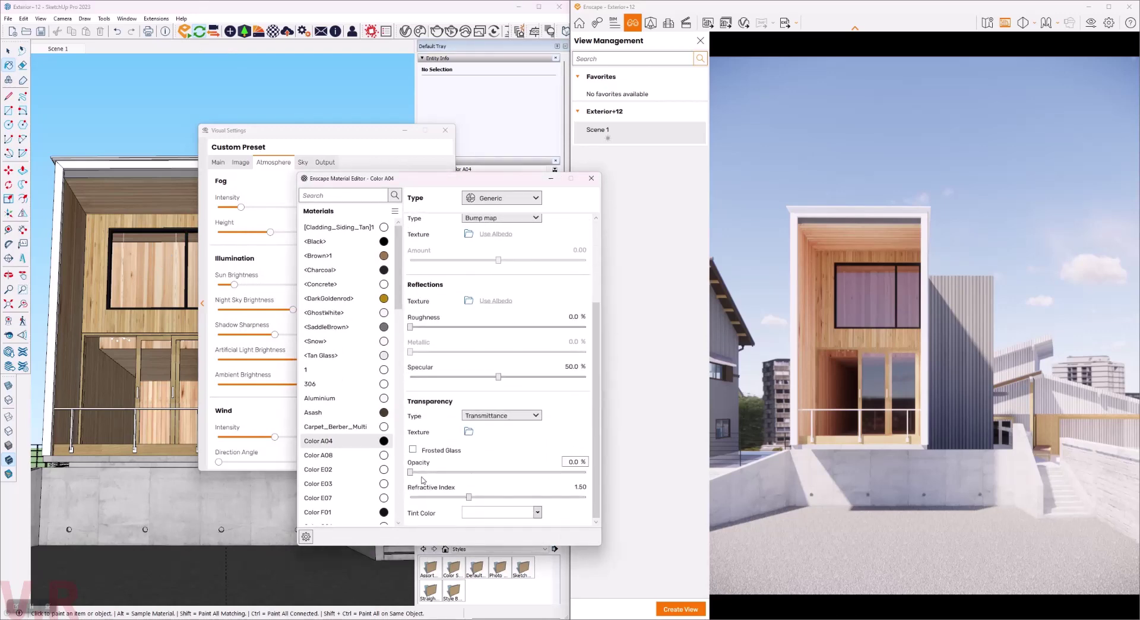
double_click(577, 463)
text(15)
key(Return)
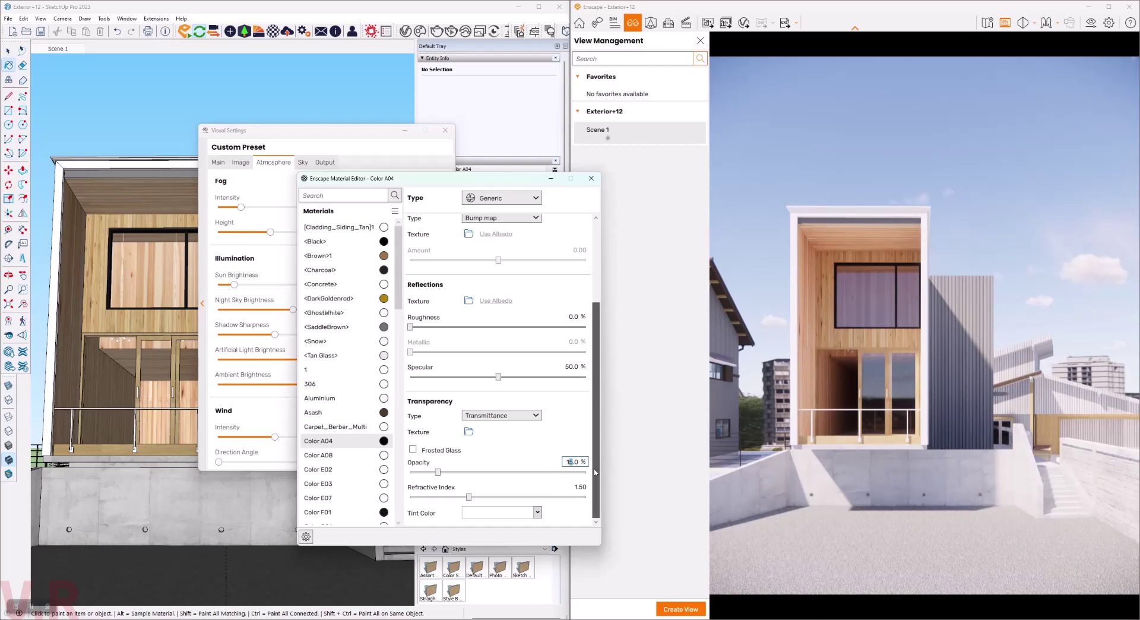
drag(595, 472, 615, 332)
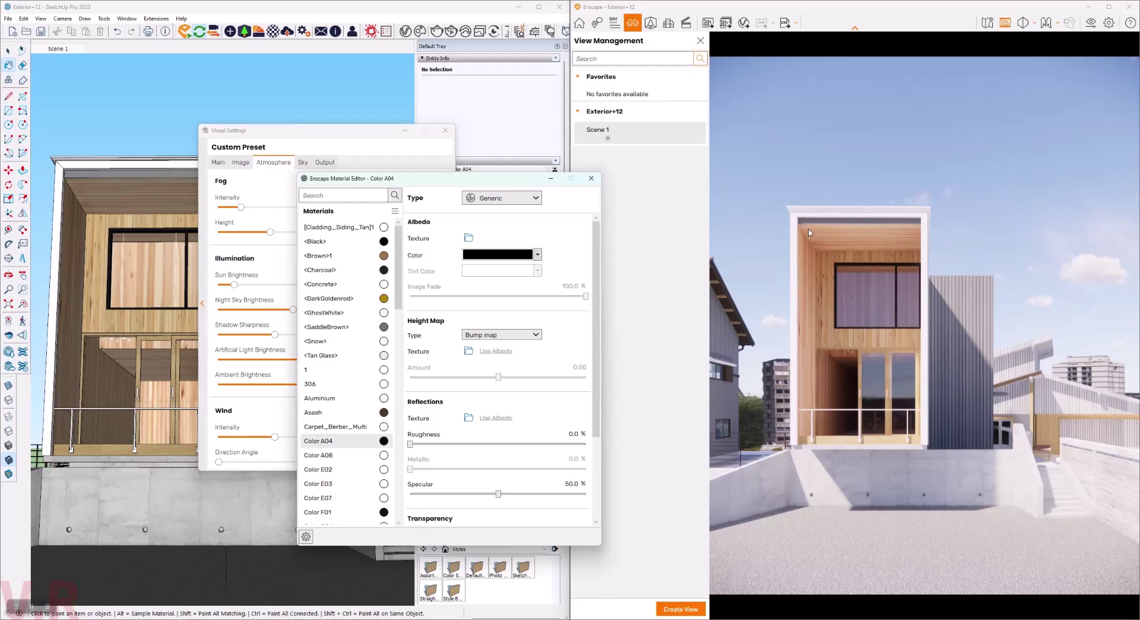
drag(484, 182, 531, 221)
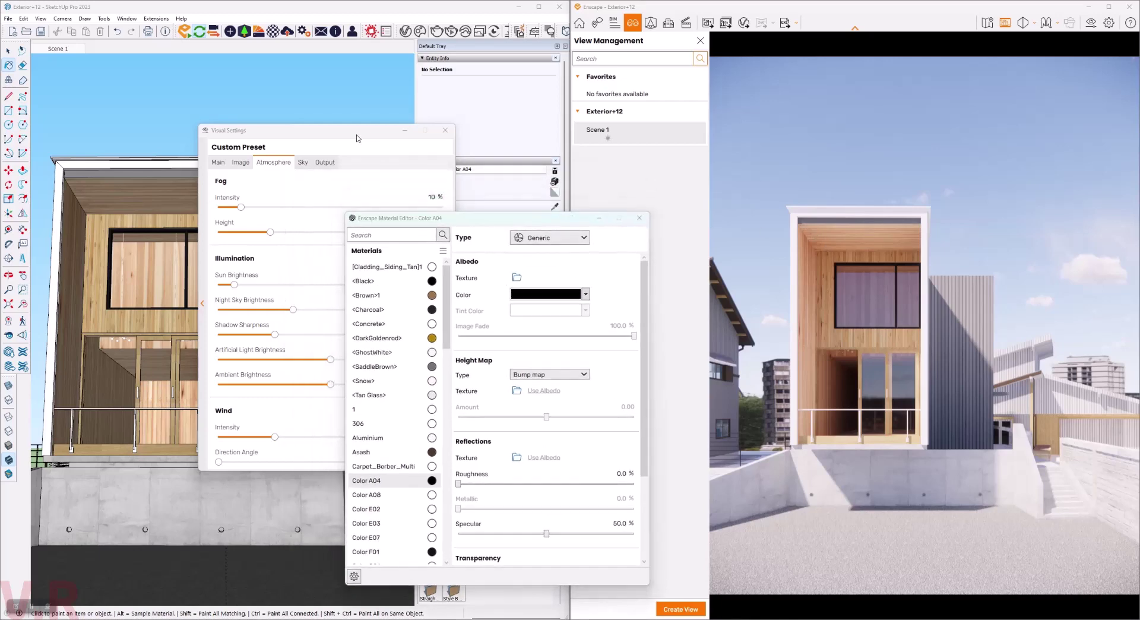
Drop Sun Brightness to 15% and begin raising Highlights on the Image tab.
drag(356, 130, 209, 216)
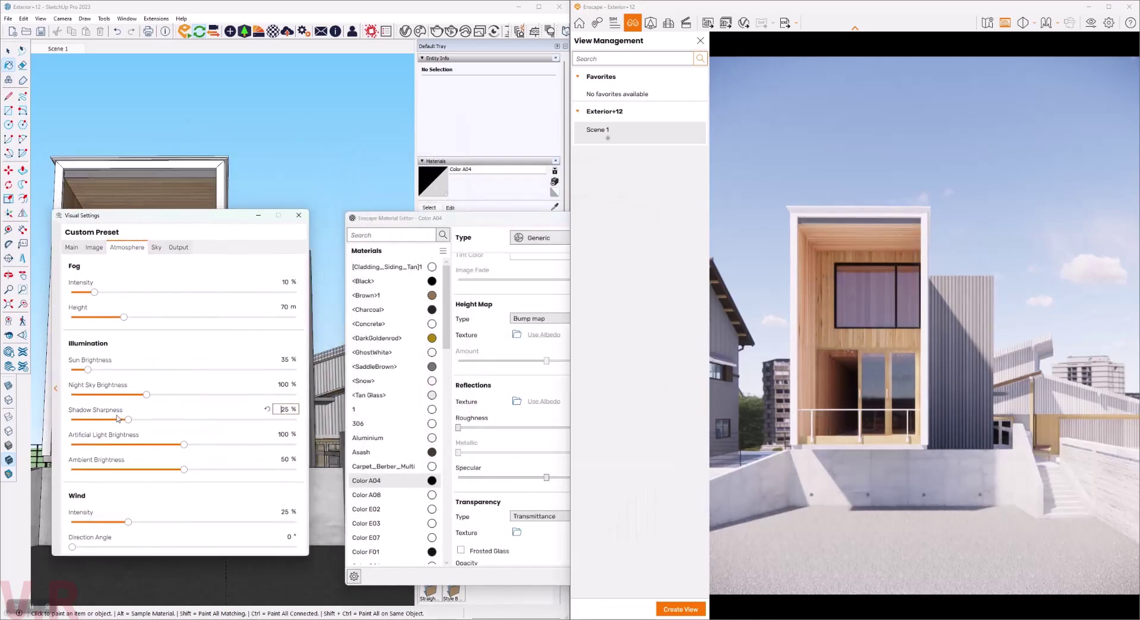
double_click(284, 359)
mouse_move(89, 368)
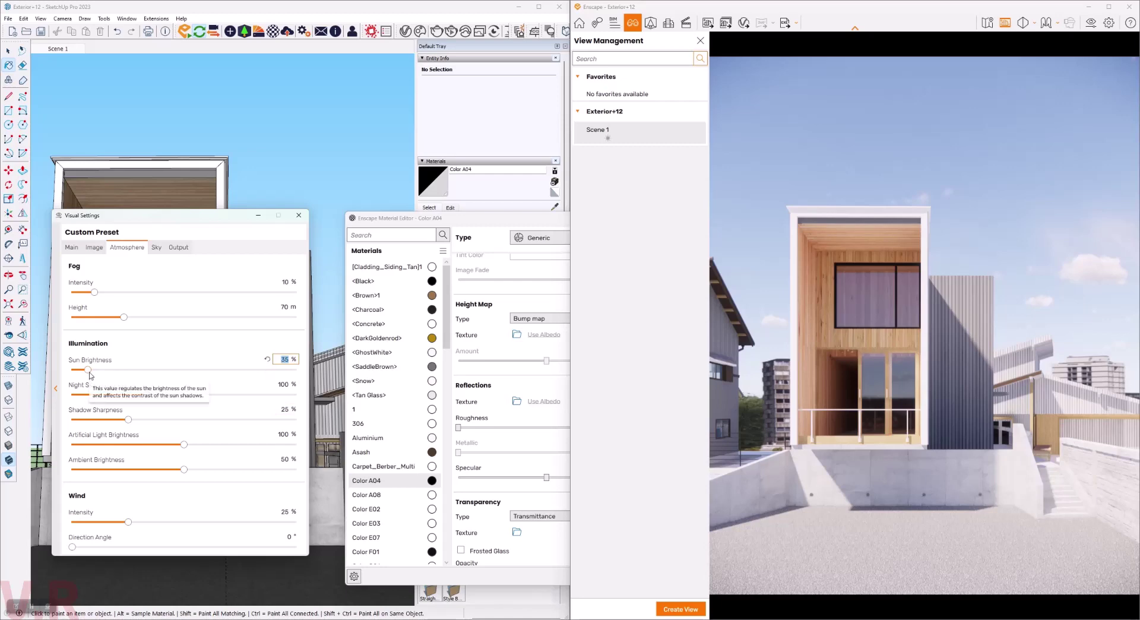
text(15)
key(Return)
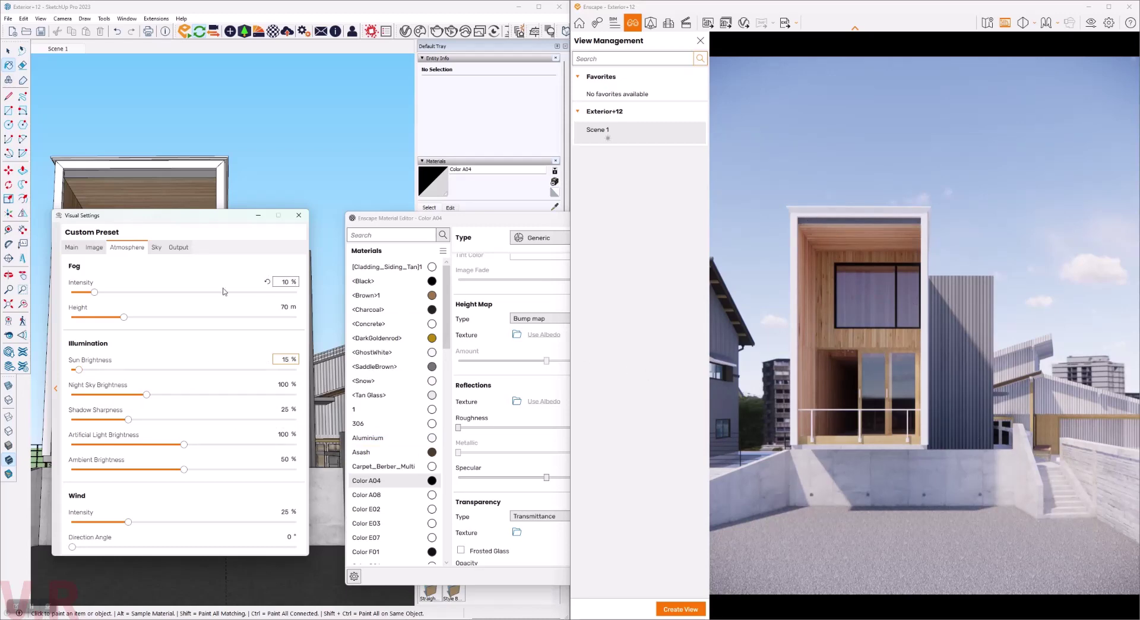
click(94, 249)
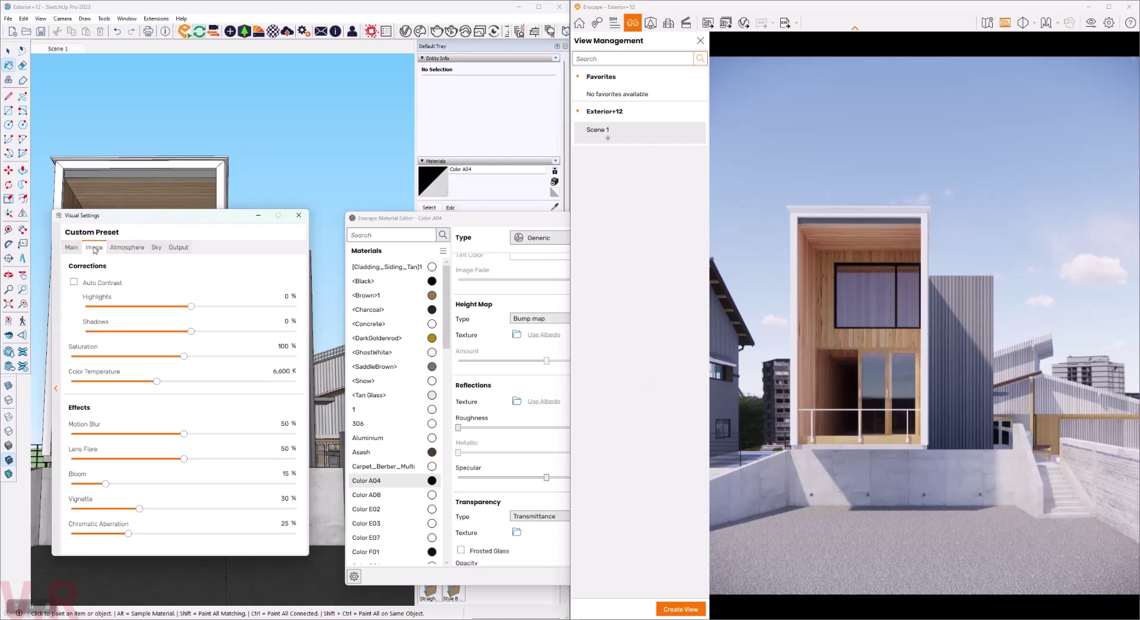
click(75, 283)
click(75, 283)
mouse_move(193, 309)
mouse_down()
mouse_move(254, 310)
mouse_move(135, 313)
mouse_move(228, 315)
mouse_up()
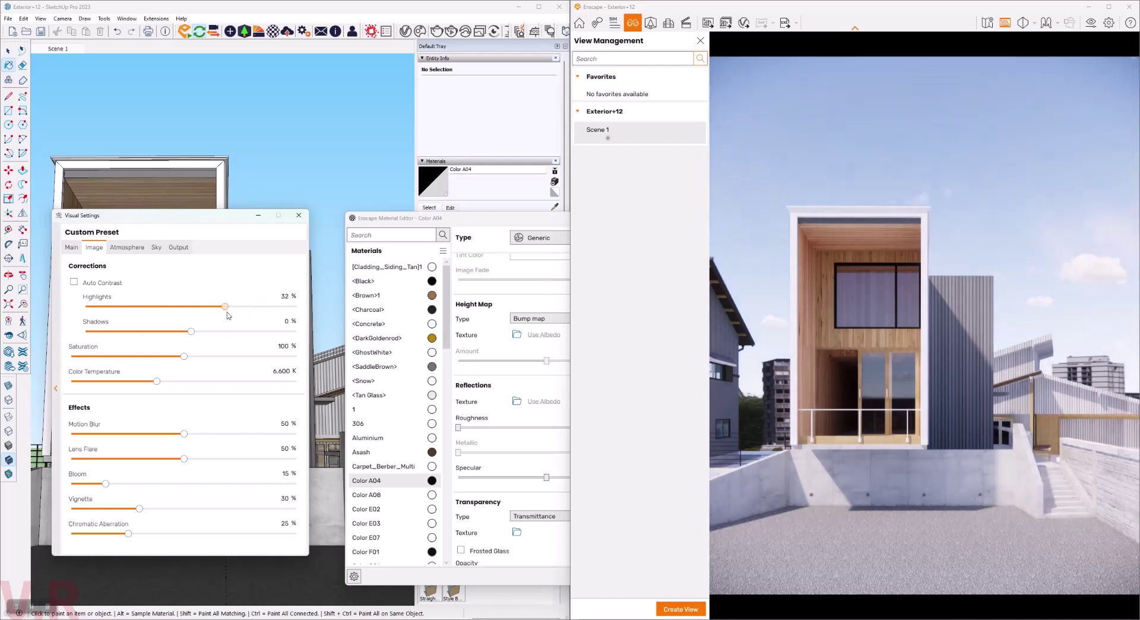
Bring Sun Brightness down further to 10%.
click(156, 248)
click(127, 247)
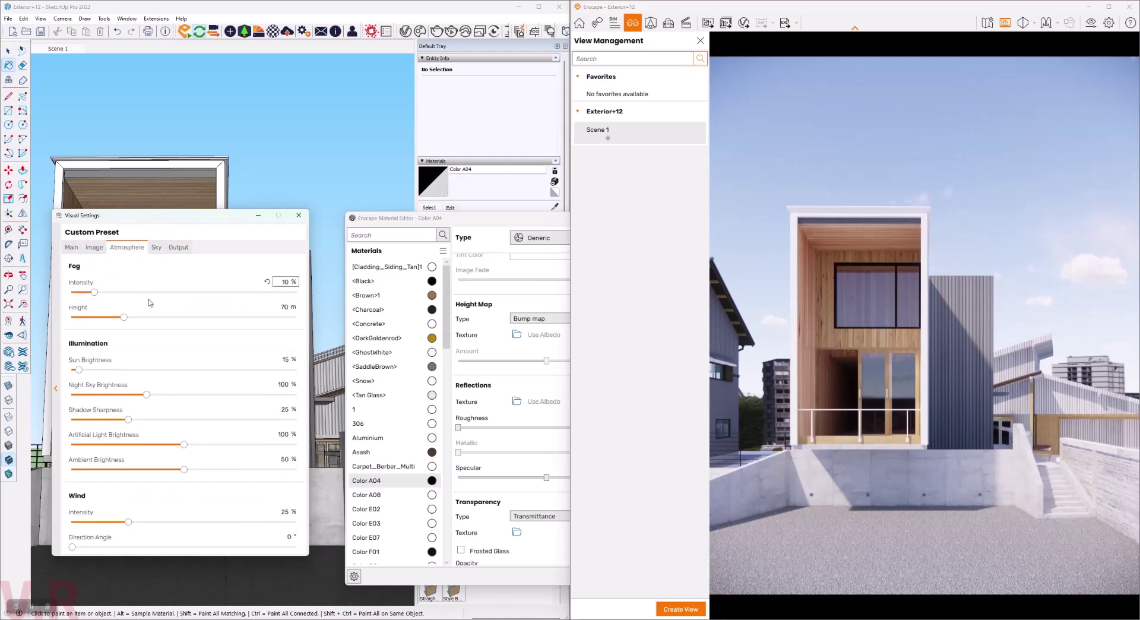
double_click(287, 359)
text(5)
key(Return)
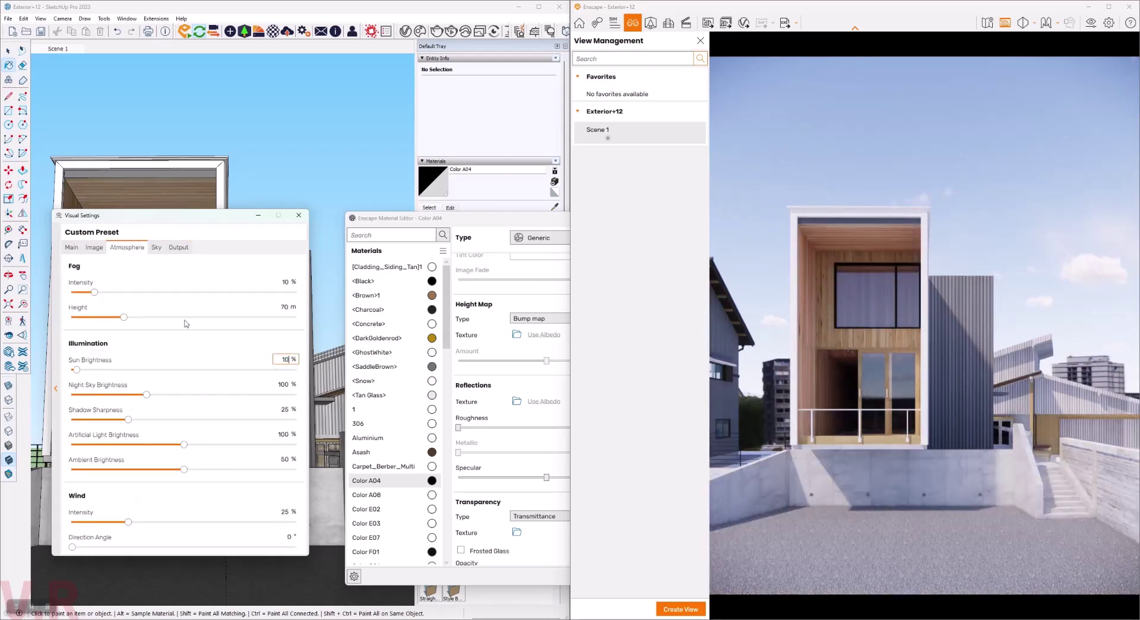
Raise Highlights to 75% and settle Shadows at 0%.
click(94, 247)
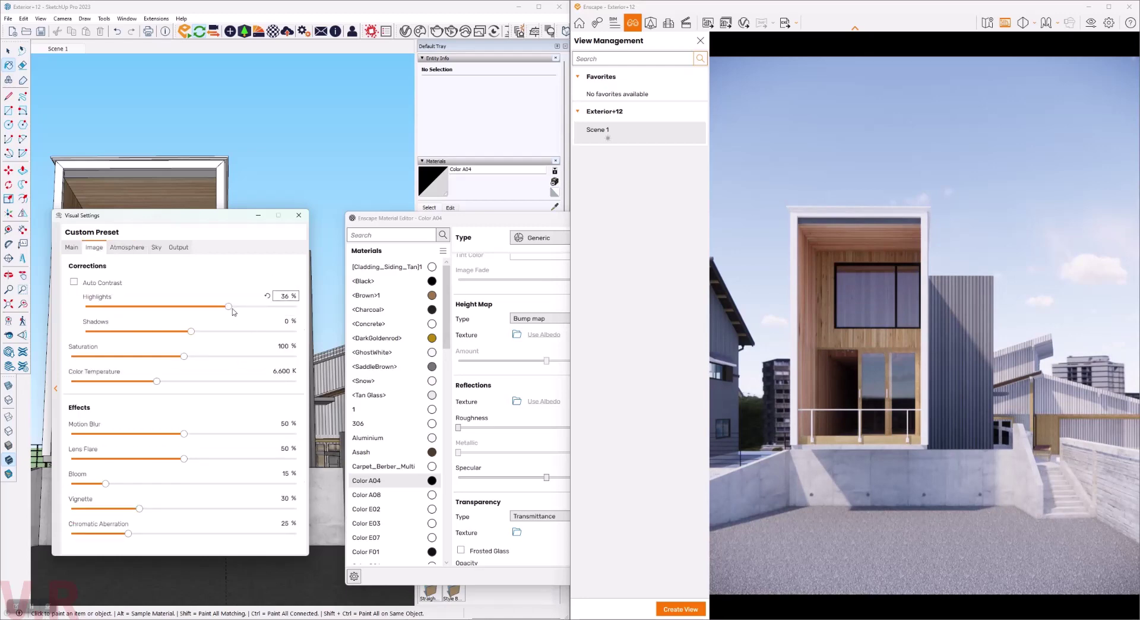
mouse_move(229, 306)
mouse_down()
mouse_move(299, 316)
mouse_move(265, 320)
mouse_up()
click(290, 296)
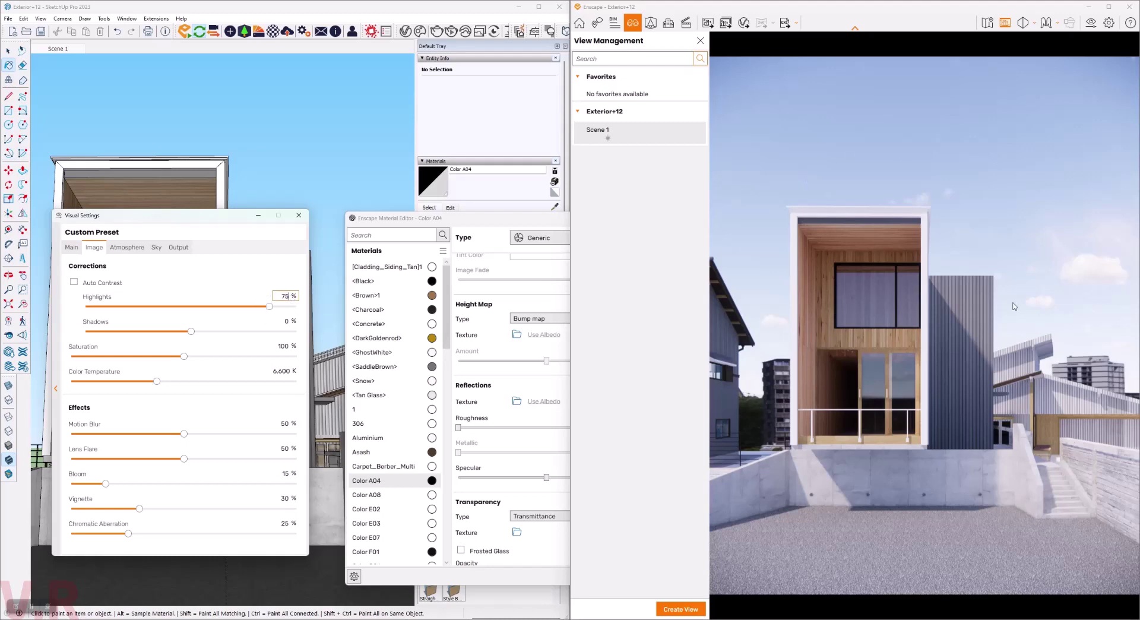
mouse_move(190, 332)
mouse_down()
mouse_move(151, 337)
mouse_move(218, 343)
mouse_move(193, 356)
mouse_up()
click(266, 321)
drag(190, 331, 195, 331)
mouse_move(184, 357)
mouse_down()
mouse_move(164, 356)
mouse_move(188, 361)
mouse_up()
Set Saturation to 98% and colour temperature to 5,500 K.
double_click(284, 346)
text(98)
mouse_move(157, 381)
mouse_down()
mouse_move(132, 391)
mouse_move(150, 383)
mouse_up()
double_click(281, 371)
text(5500)
key(Return)
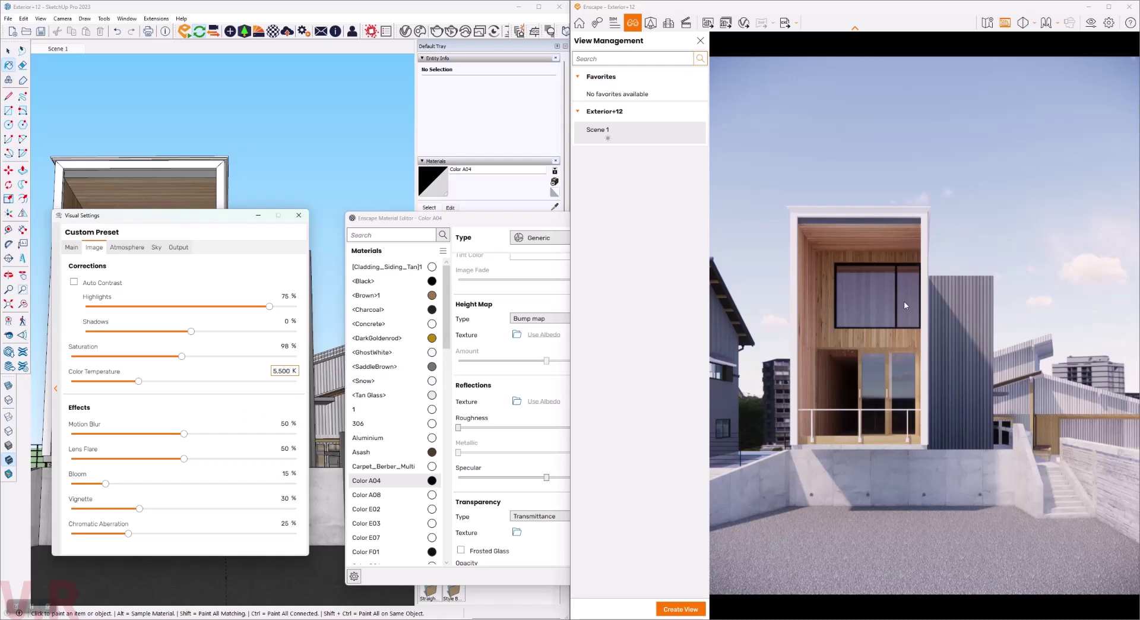
Close Visual Settings, eyedrop the wall's Color G08 and change its albedo to light grey.
click(299, 215)
scroll(178, 350, up, 5)
scroll(178, 350, up, 3)
scroll(181, 349, up, 3)
scroll(181, 349, up, 3)
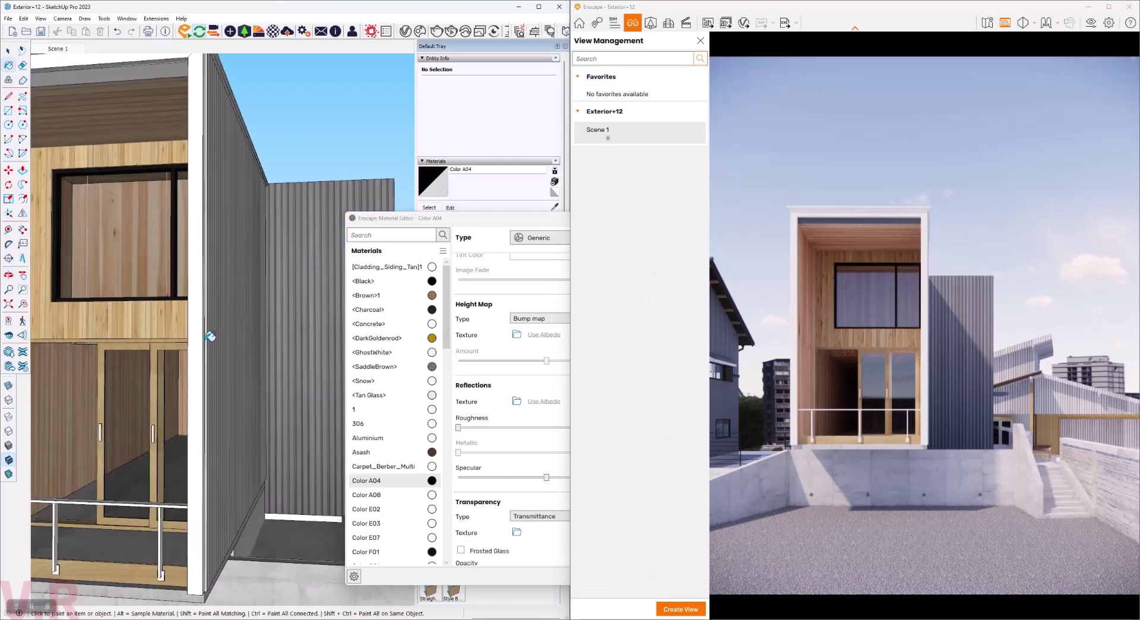
alt+click(203, 324)
drag(520, 218, 399, 206)
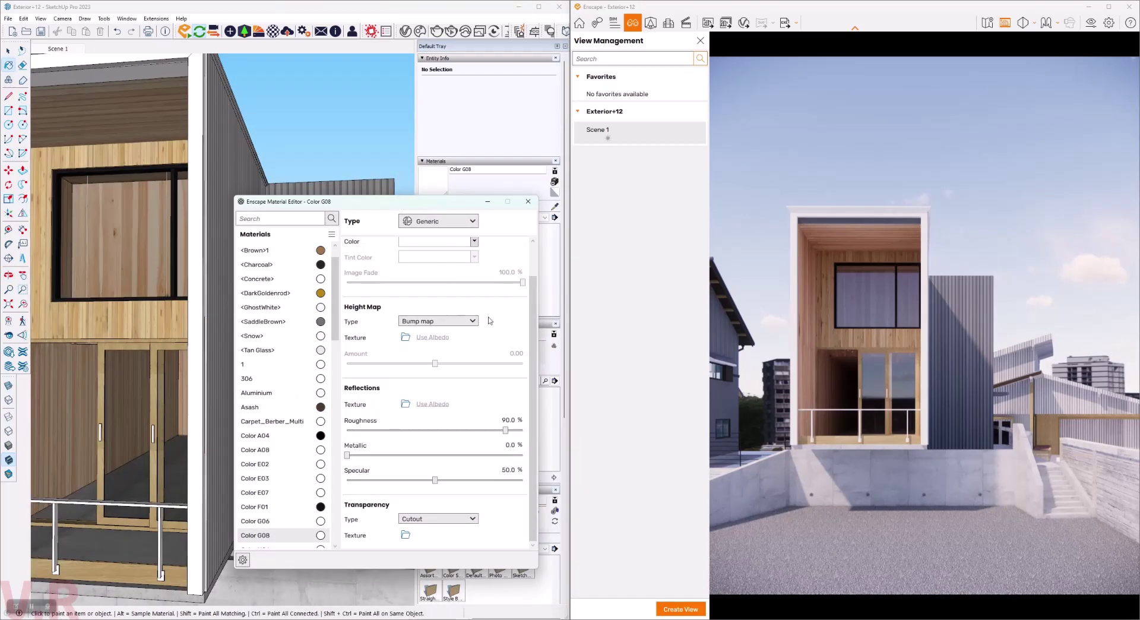
scroll(489, 320, up, 1)
click(474, 278)
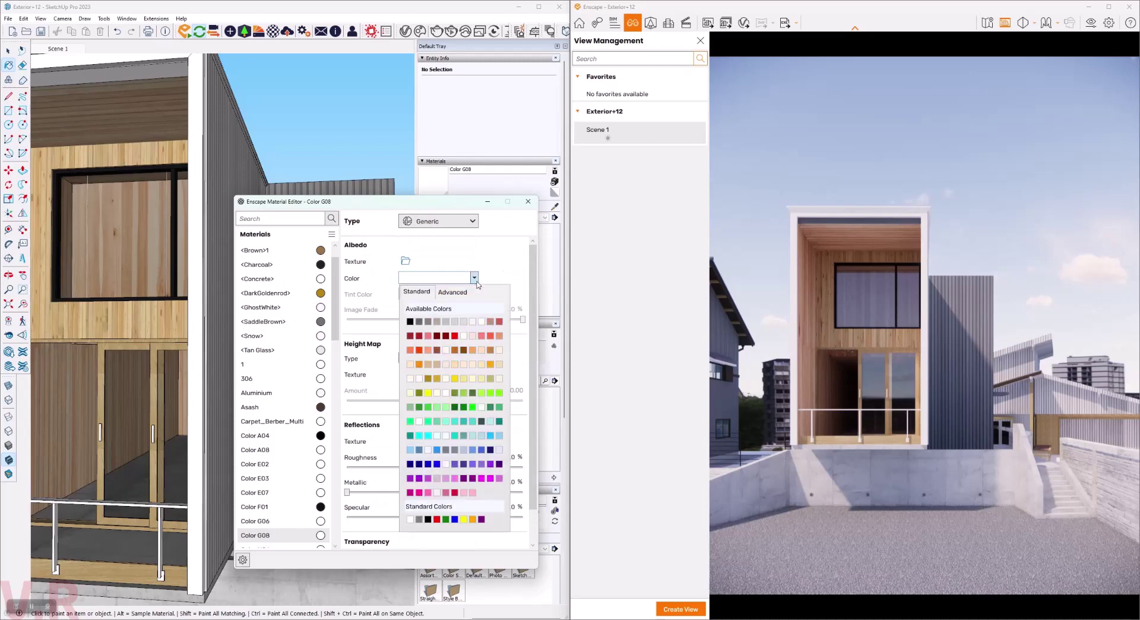
click(458, 294)
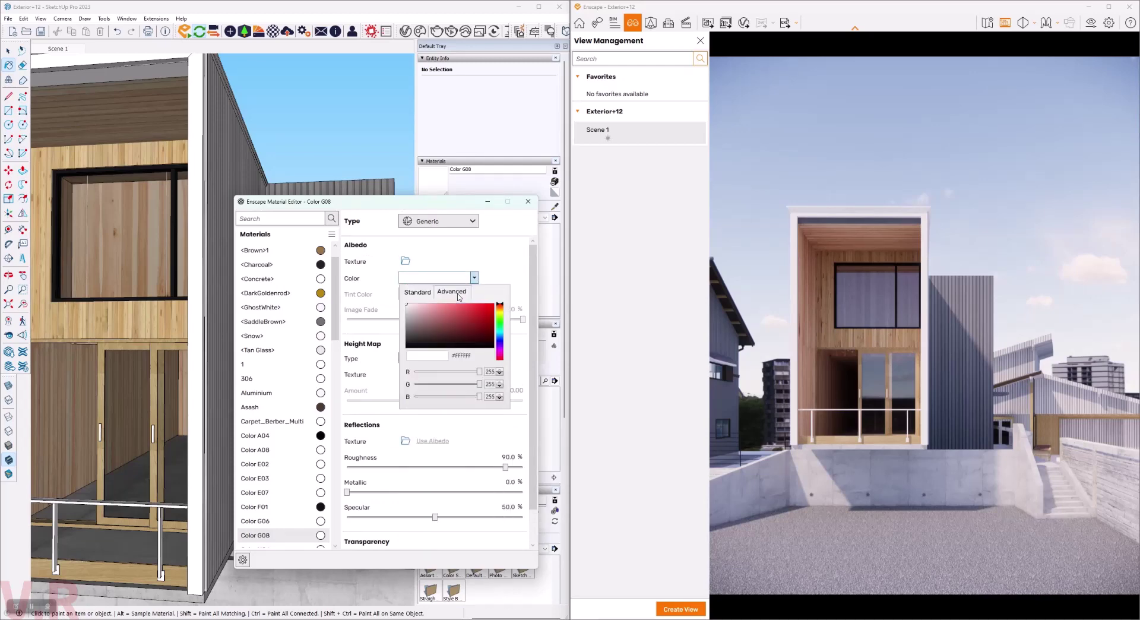
drag(407, 307, 405, 315)
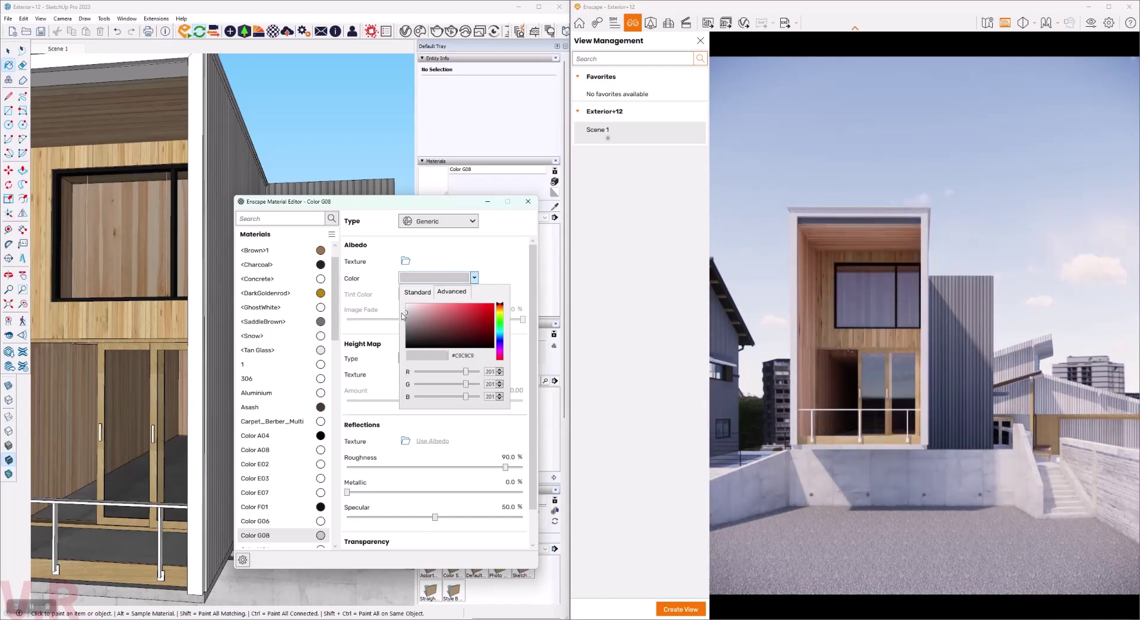
click(496, 274)
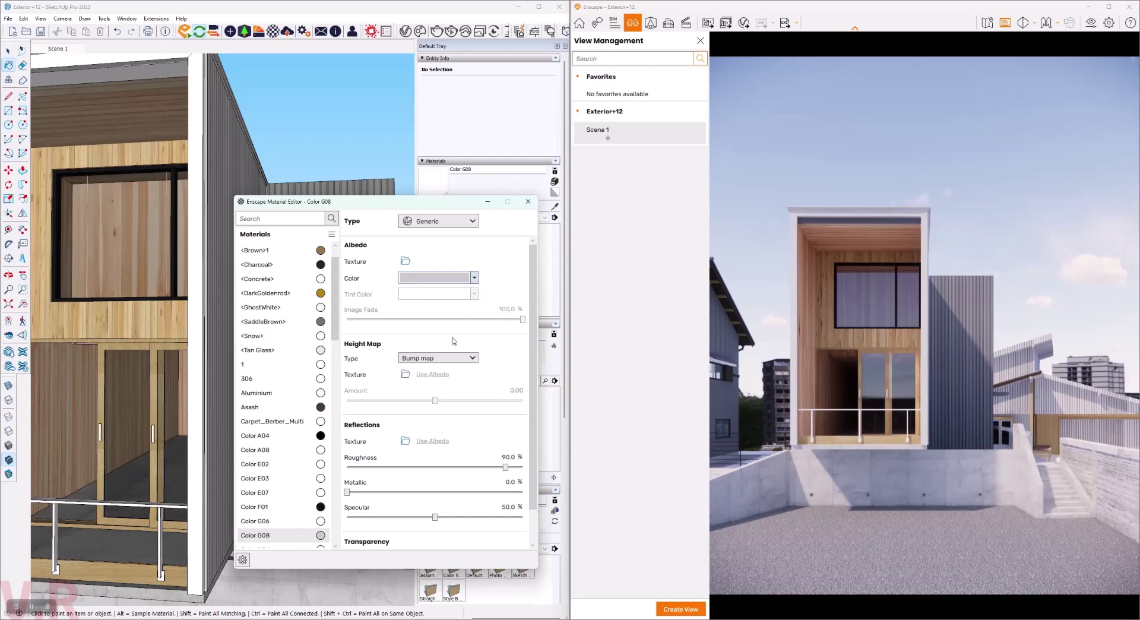
Lower Color G08's roughness from 90% to 75%.
double_click(508, 457)
text(75)
key(Return)
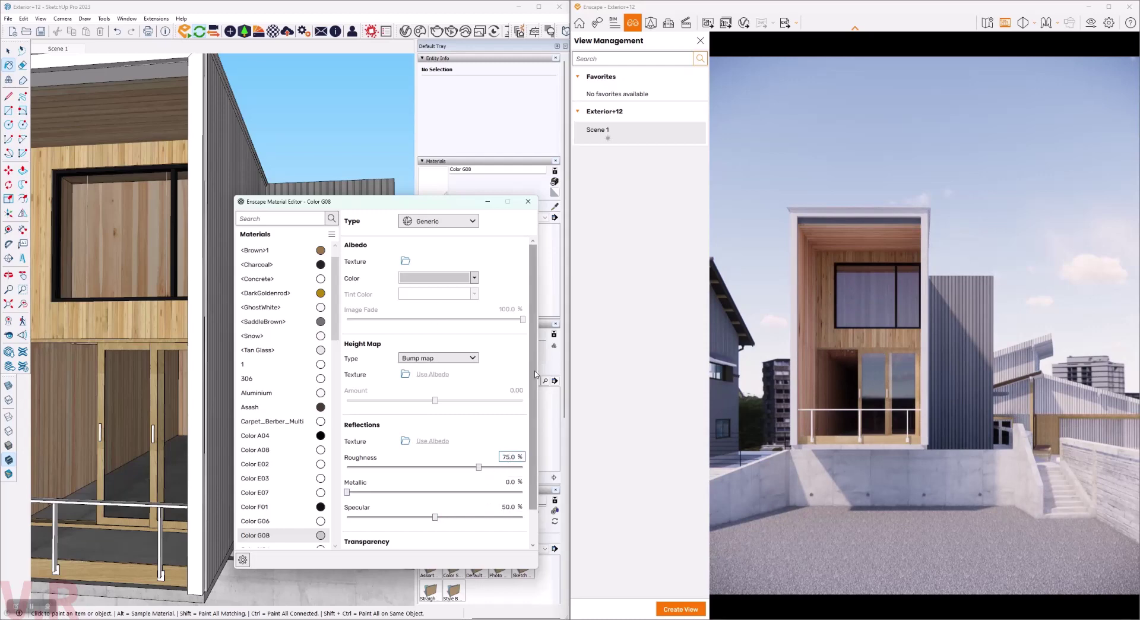
scroll(522, 463, down, 2)
scroll(523, 317, up, 2)
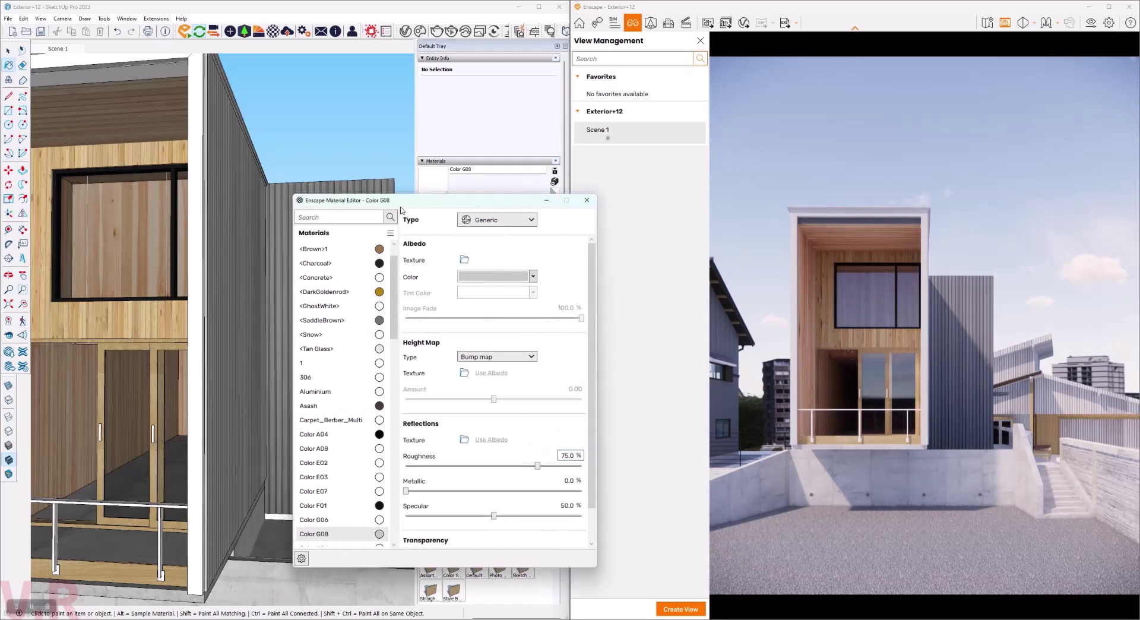
drag(341, 208, 440, 210)
scroll(238, 427, up, 3)
scroll(234, 434, up, 3)
scroll(178, 432, up, 2)
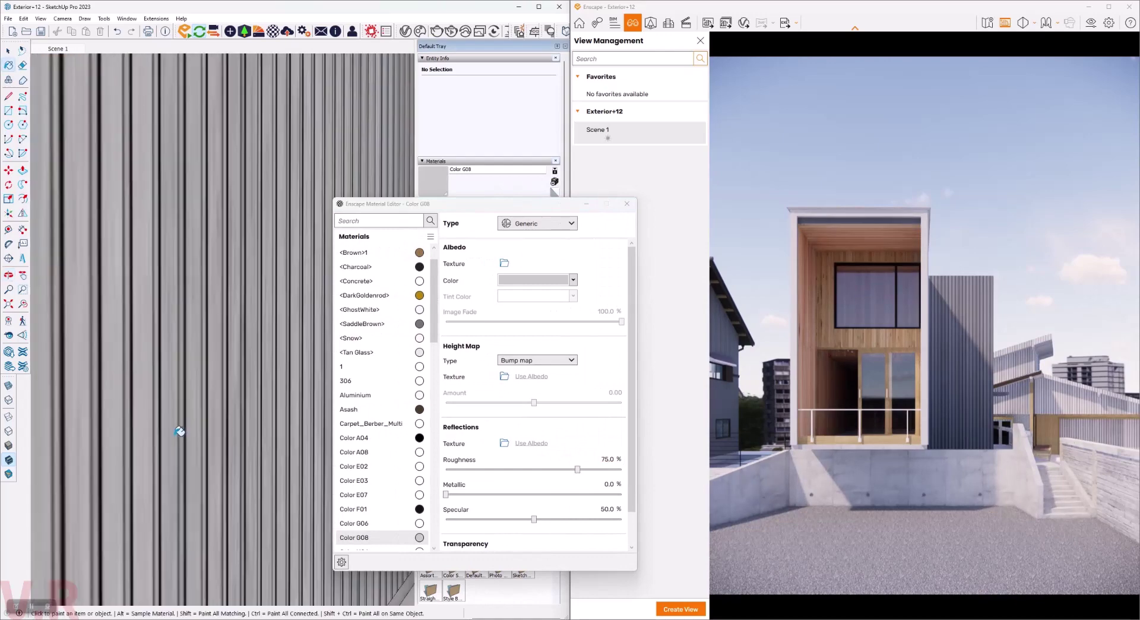
Make Color E07 fully metallic with 60 roughness and its own texture as bump map.
alt+click(173, 431)
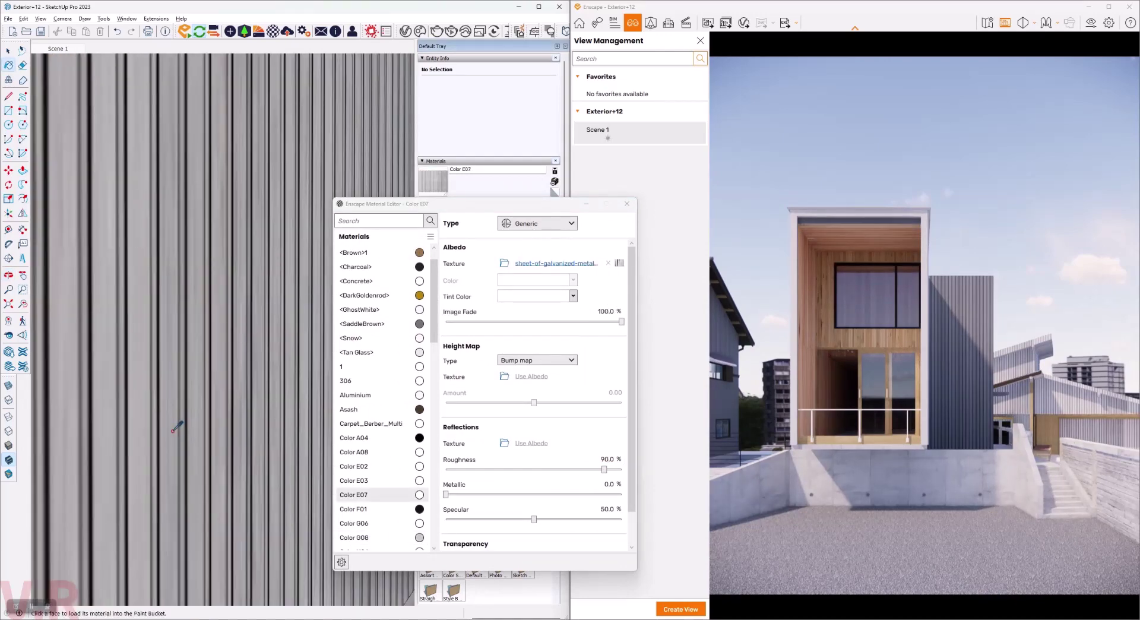
drag(445, 494, 630, 498)
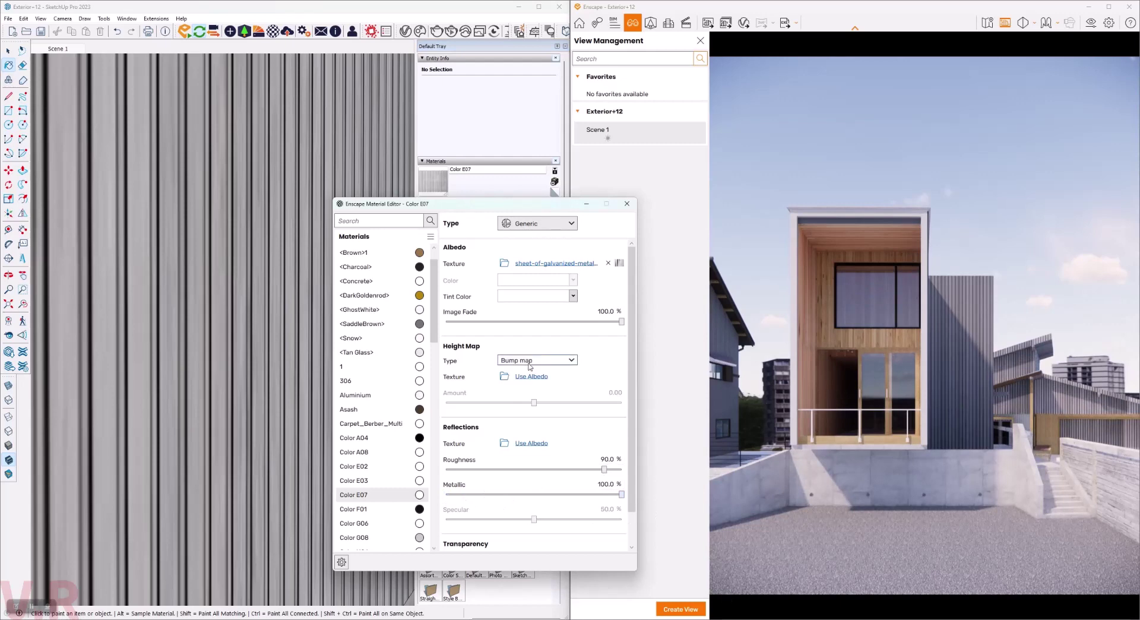
drag(480, 210, 329, 210)
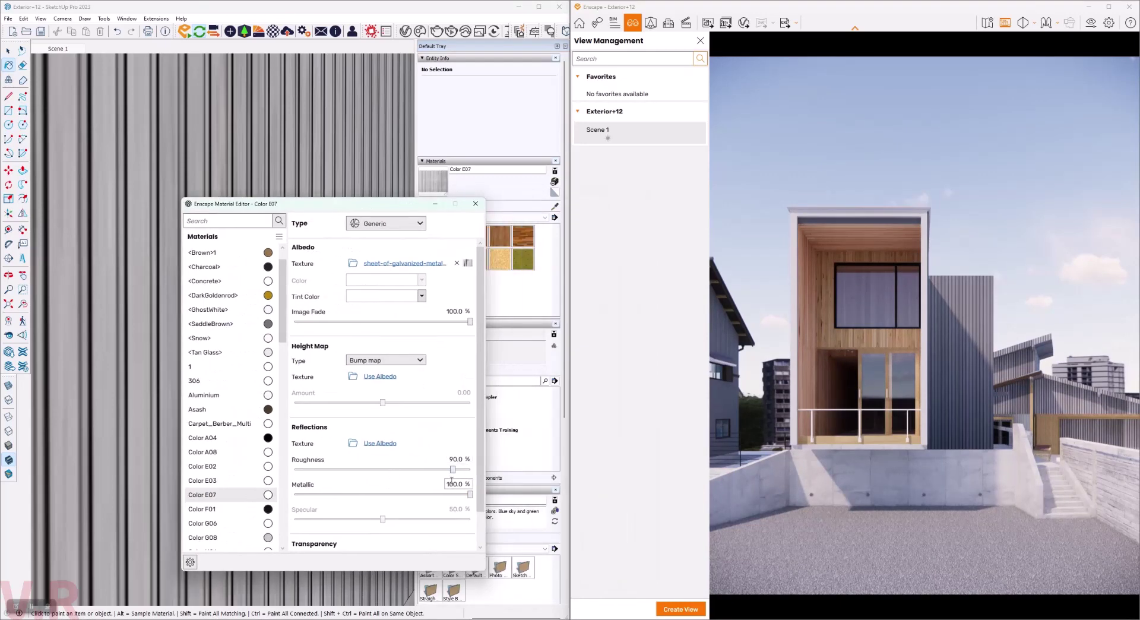
mouse_move(453, 469)
mouse_down()
mouse_move(251, 479)
mouse_move(398, 469)
mouse_up()
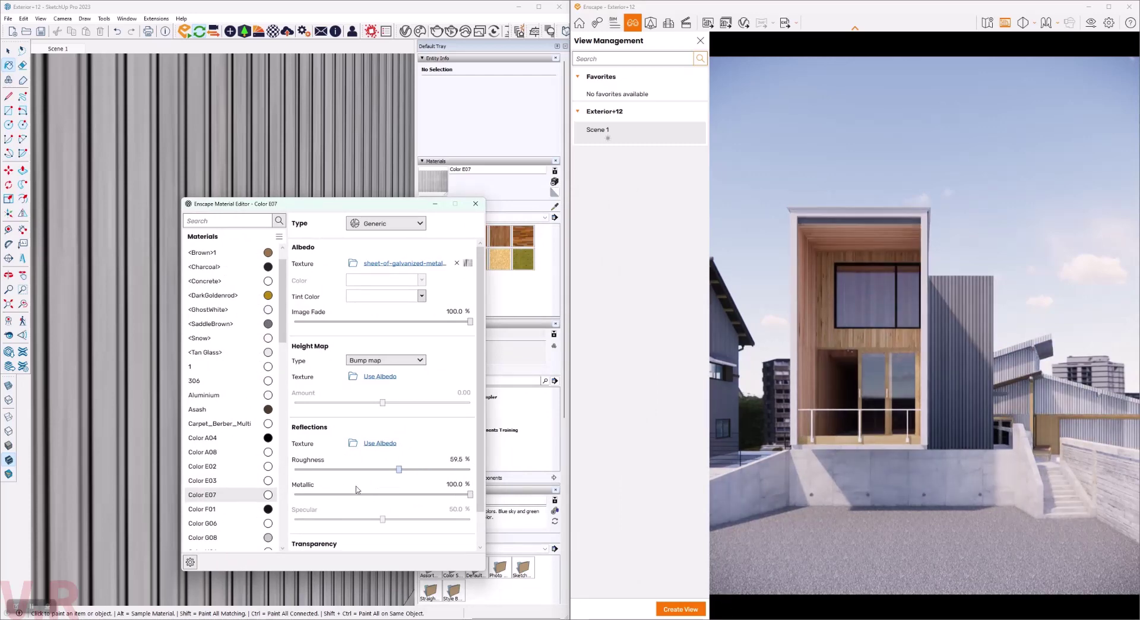
double_click(458, 459)
text(60)
key(Return)
click(374, 377)
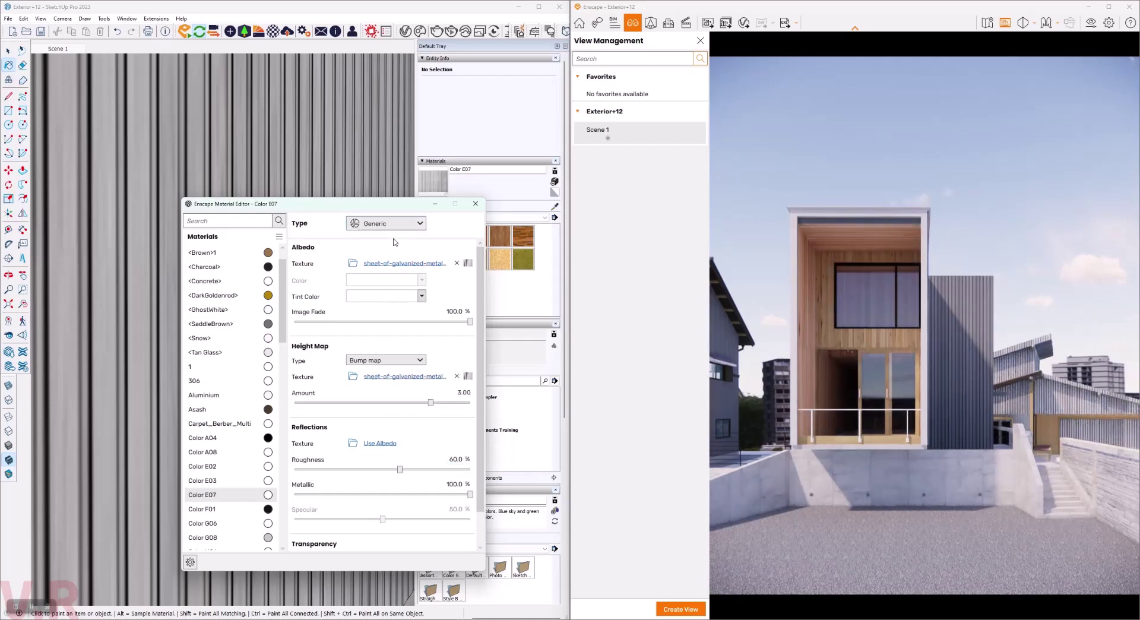
mouse_move(377, 209)
mouse_down()
mouse_move(454, 138)
mouse_move(445, 102)
mouse_up()
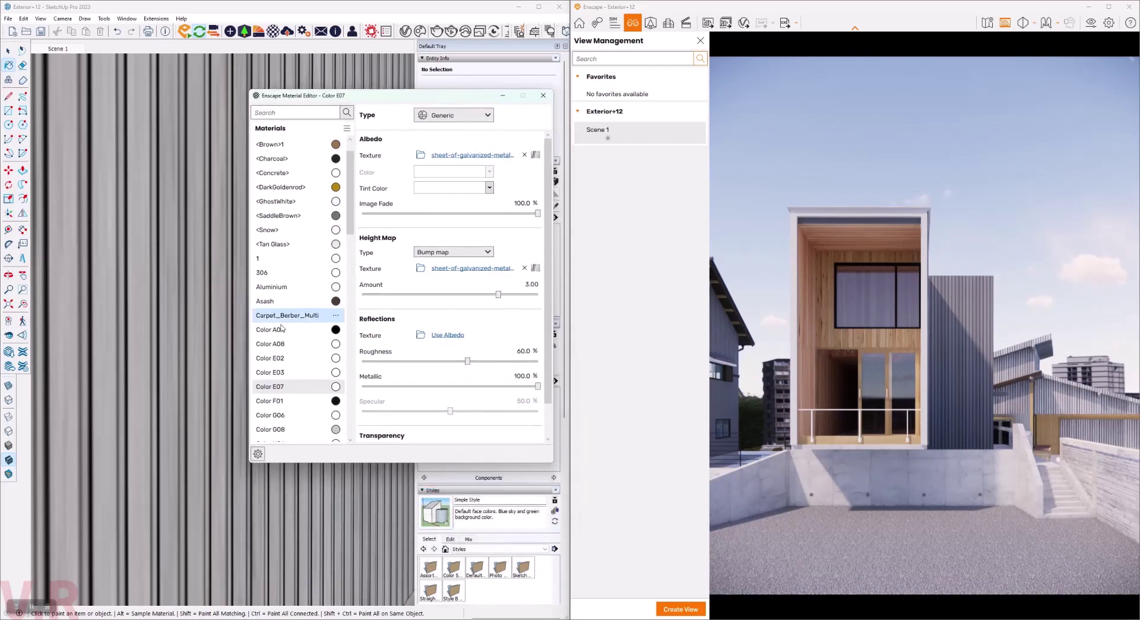
scroll(199, 230, down, 2)
Give the wood wall material its own texture as a bump map and 25% roughness.
scroll(199, 230, down, 3)
scroll(199, 229, down, 2)
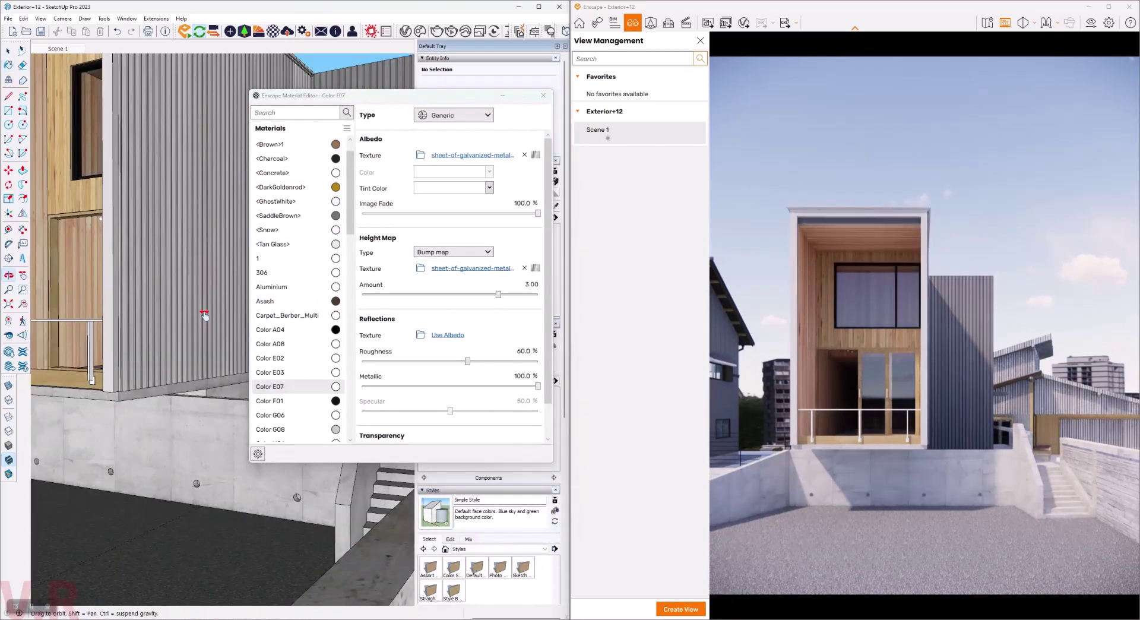
scroll(150, 279, up, 2)
scroll(149, 277, up, 2)
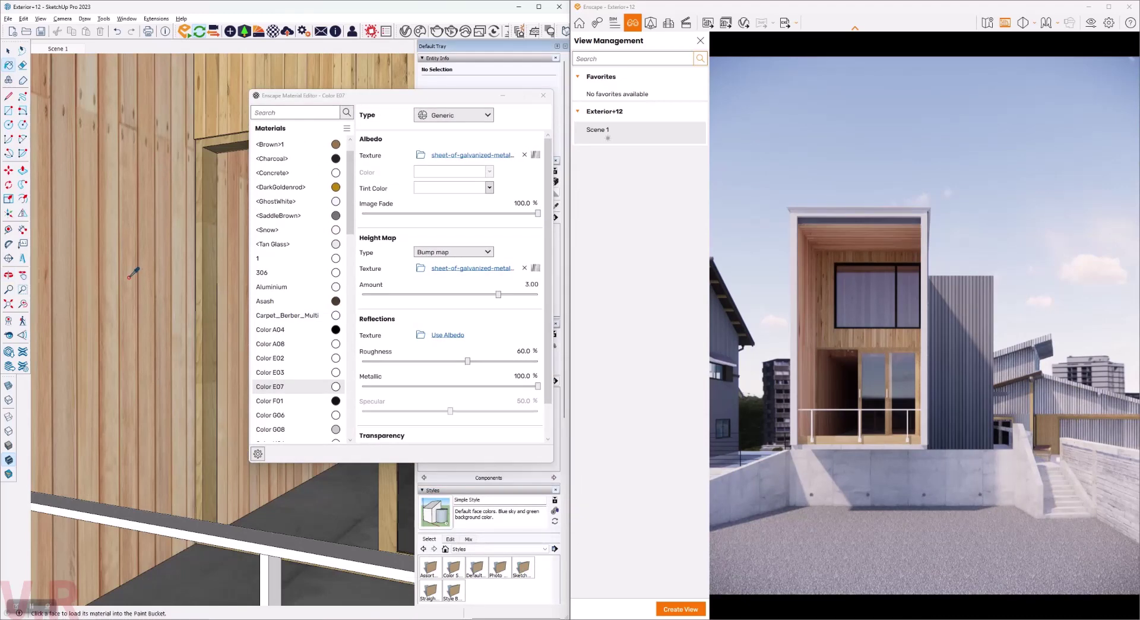
alt+click(129, 277)
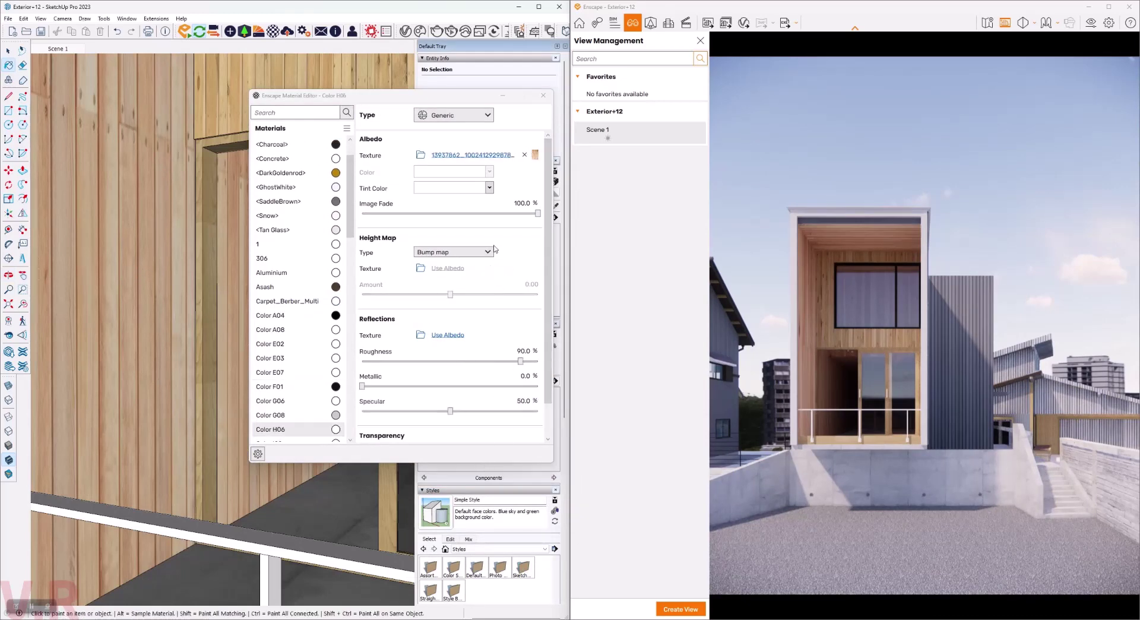
click(440, 270)
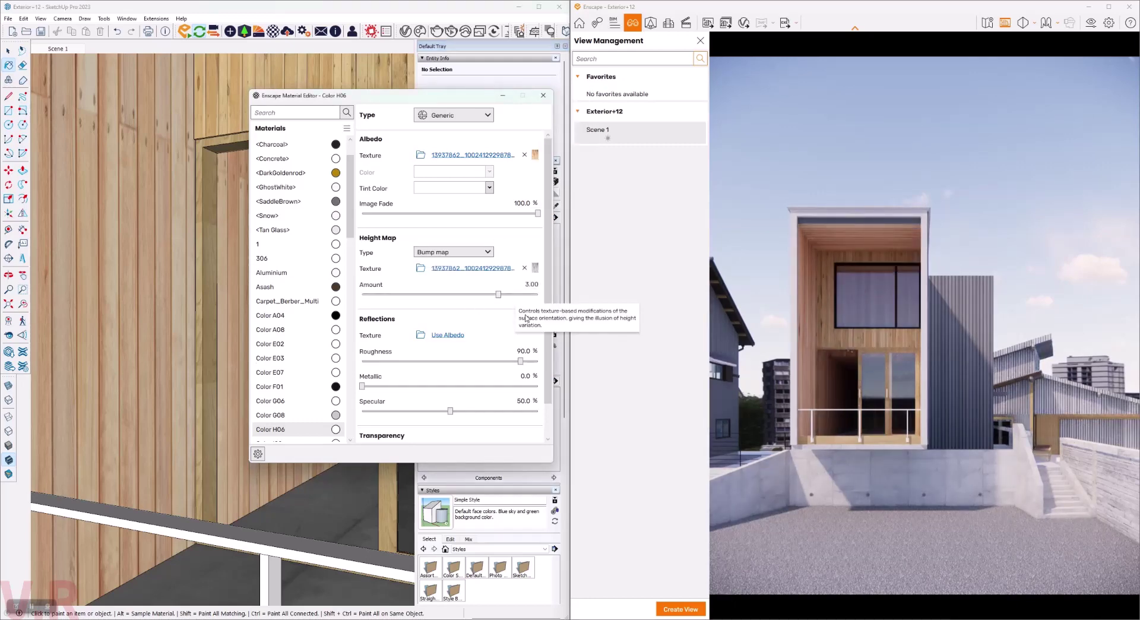
double_click(523, 351)
text(25)
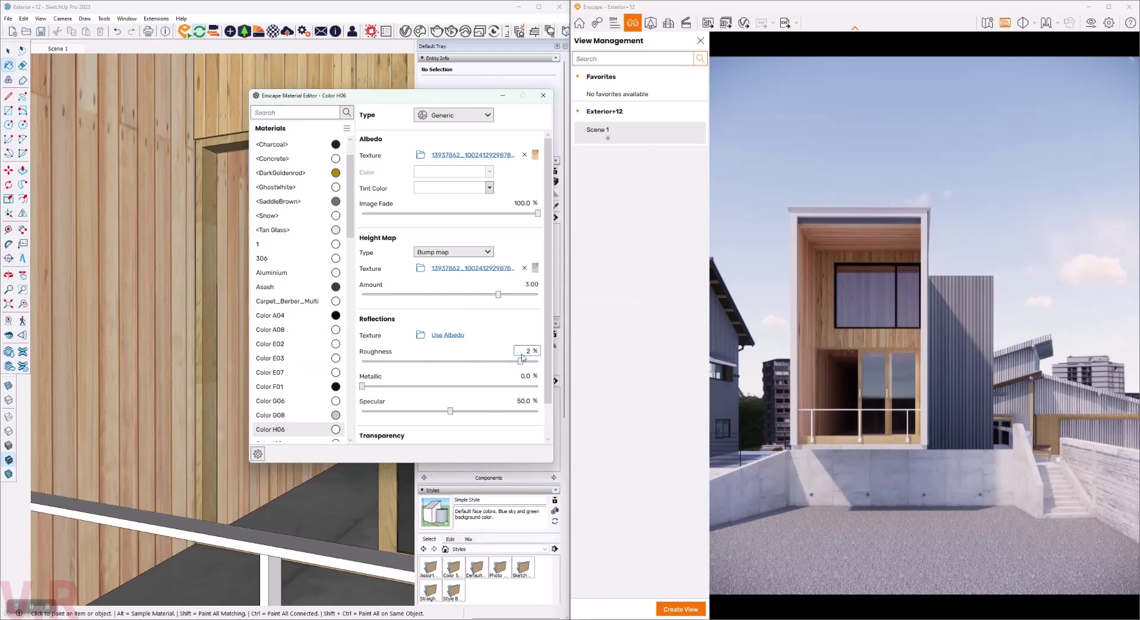
key(Return)
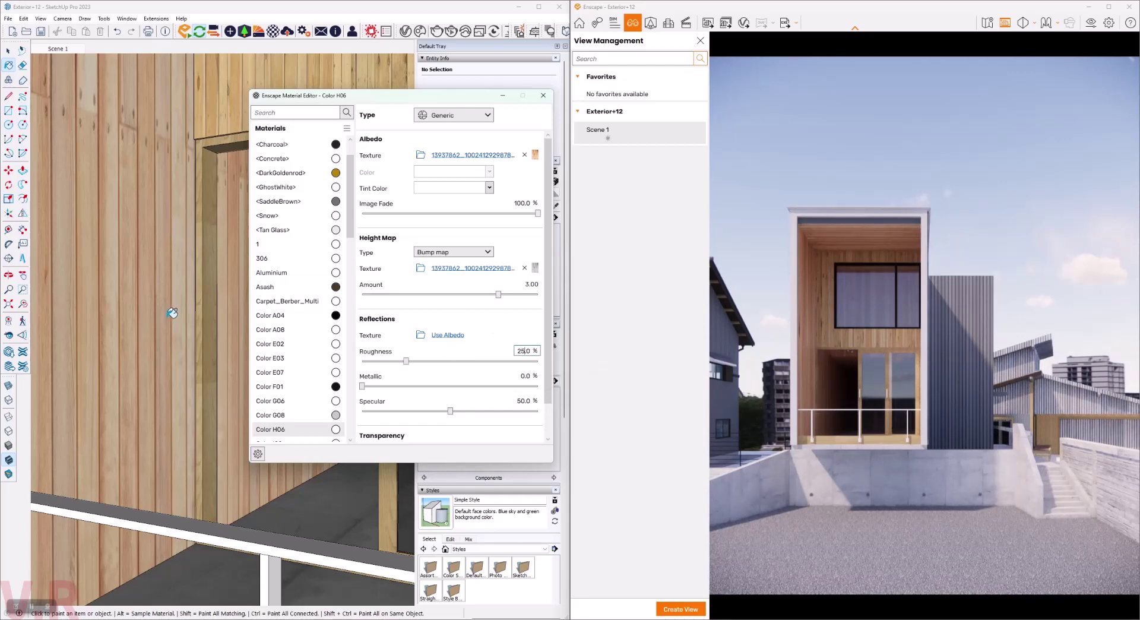
Give the wood below the railing 01_wood.jpg as bump map and 25% roughness.
key(o)
drag(173, 252, 233, 469)
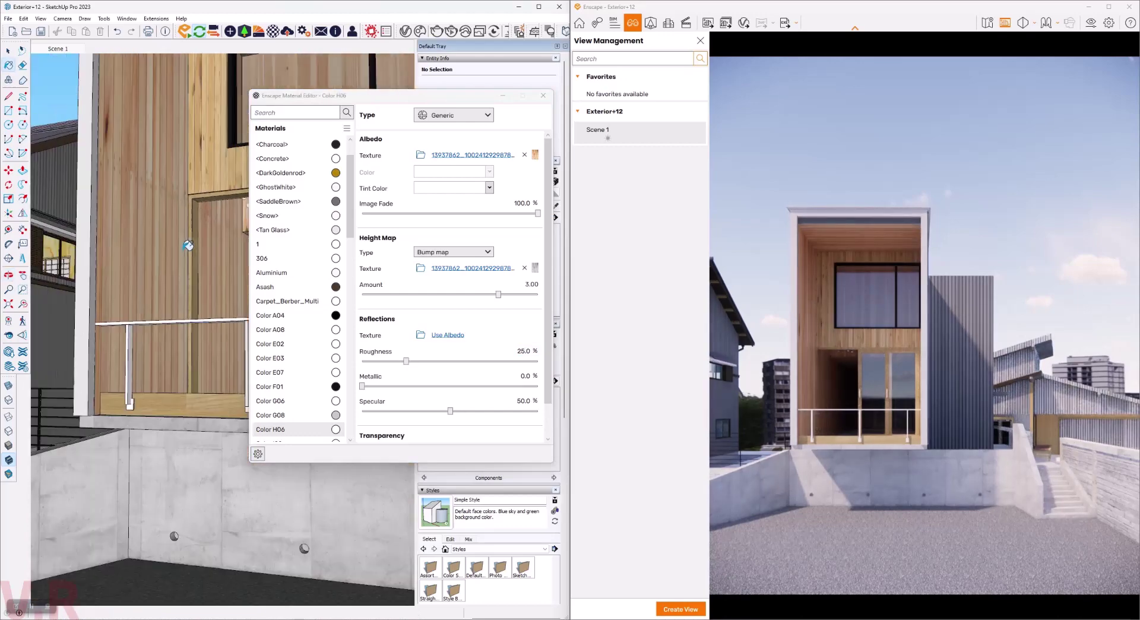
scroll(233, 470, up, 5)
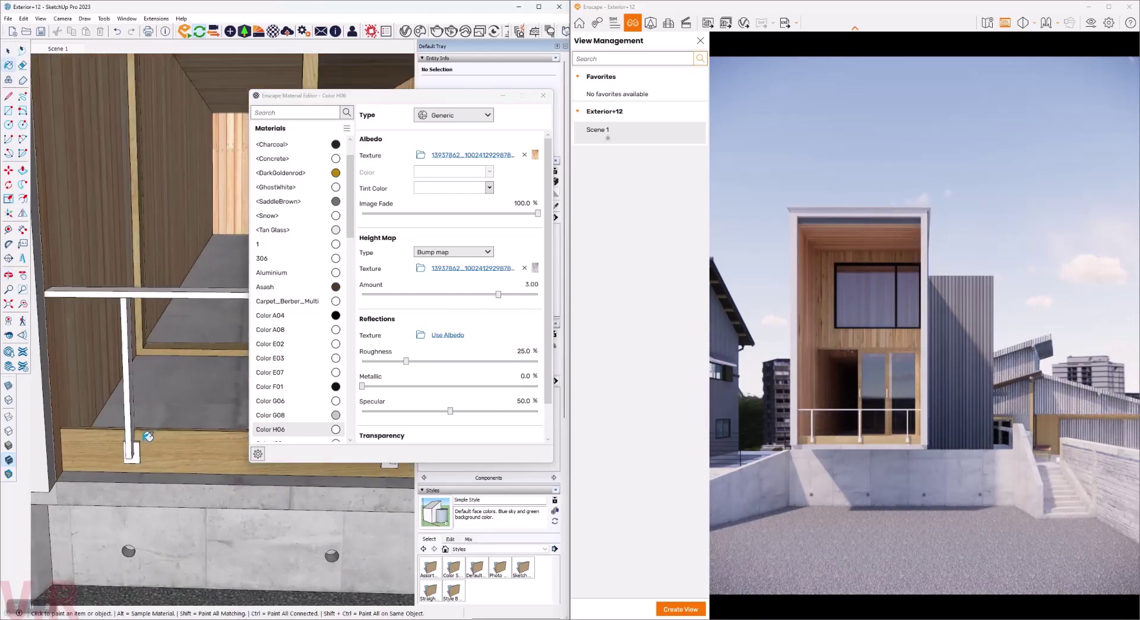
key(b)
alt+click(163, 431)
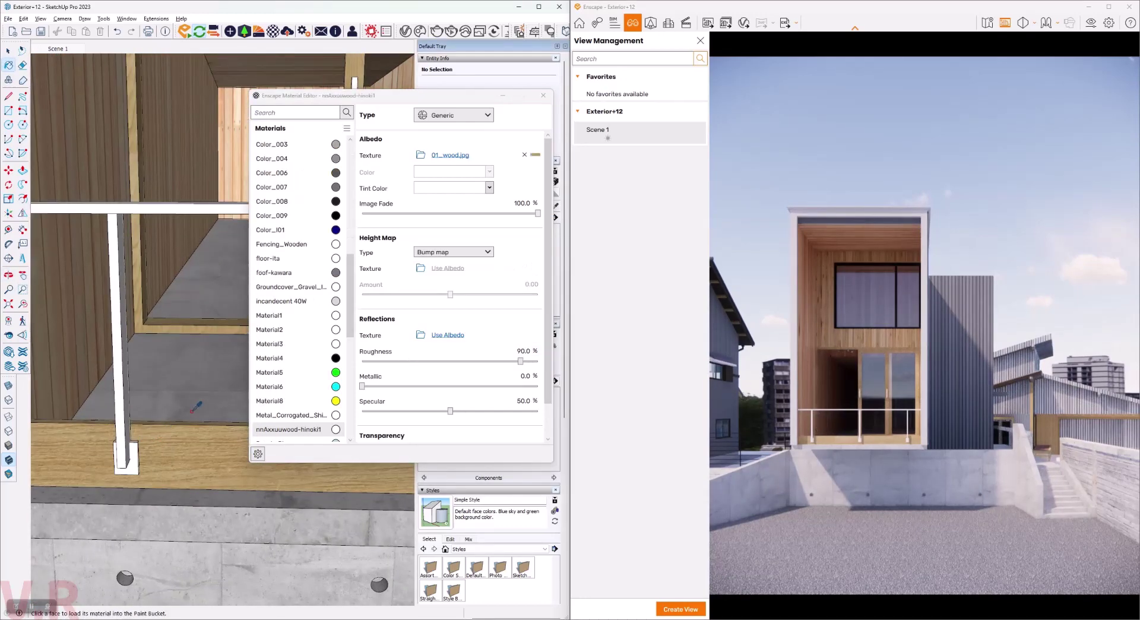
click(446, 272)
click(446, 268)
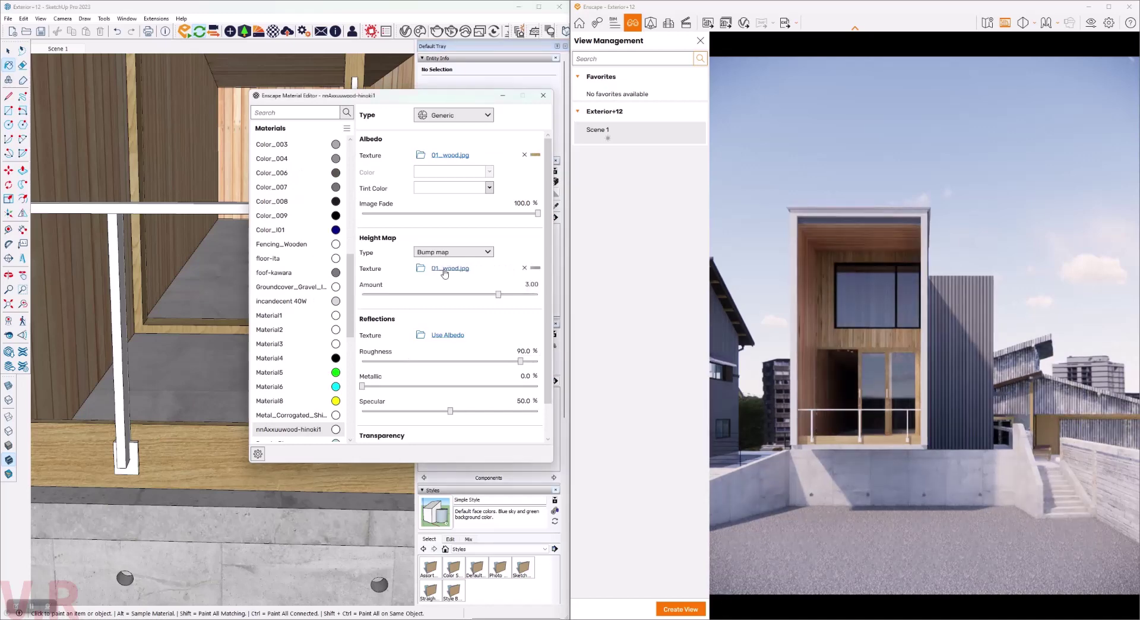
click(525, 351)
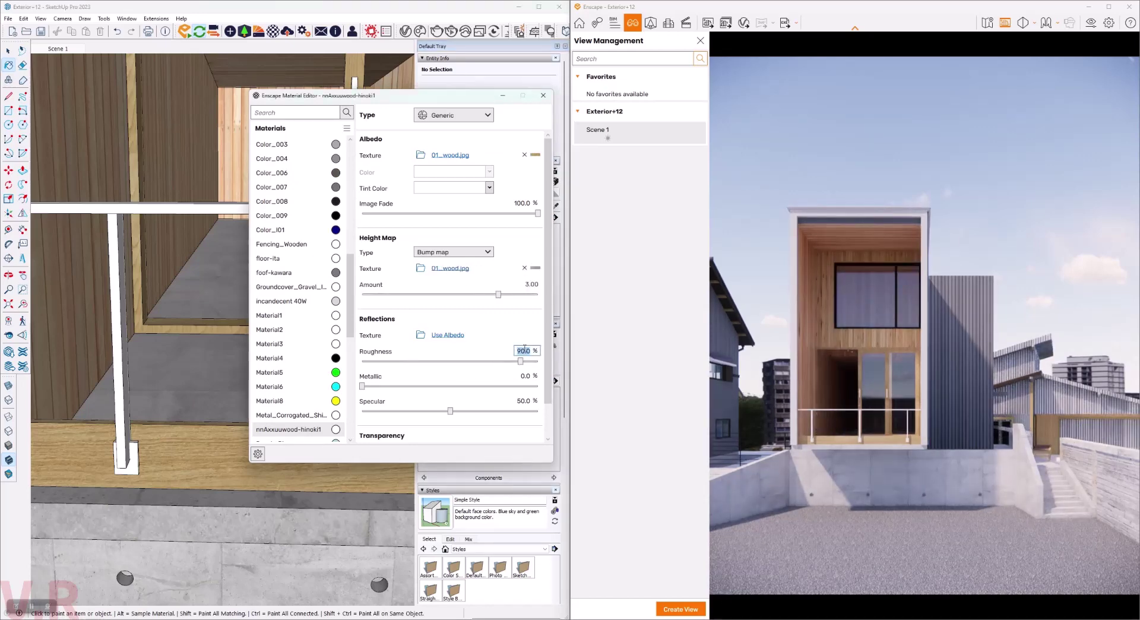
text(85)
key(Return)
scroll(205, 391, down, 1)
scroll(205, 391, down, 1)
mouse_move(205, 390)
middle_down()
mouse_move(191, 263)
mouse_move(186, 396)
middle_up()
Open the Enscape Grounds library to replace the gravel's Color I02 material.
key(b)
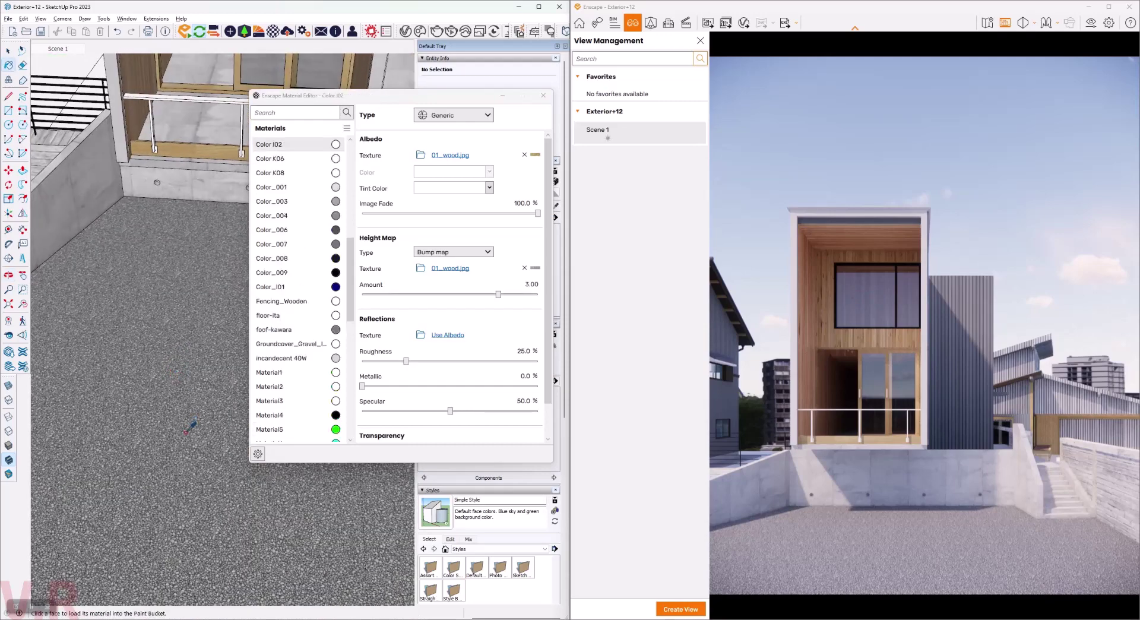
alt+click(187, 433)
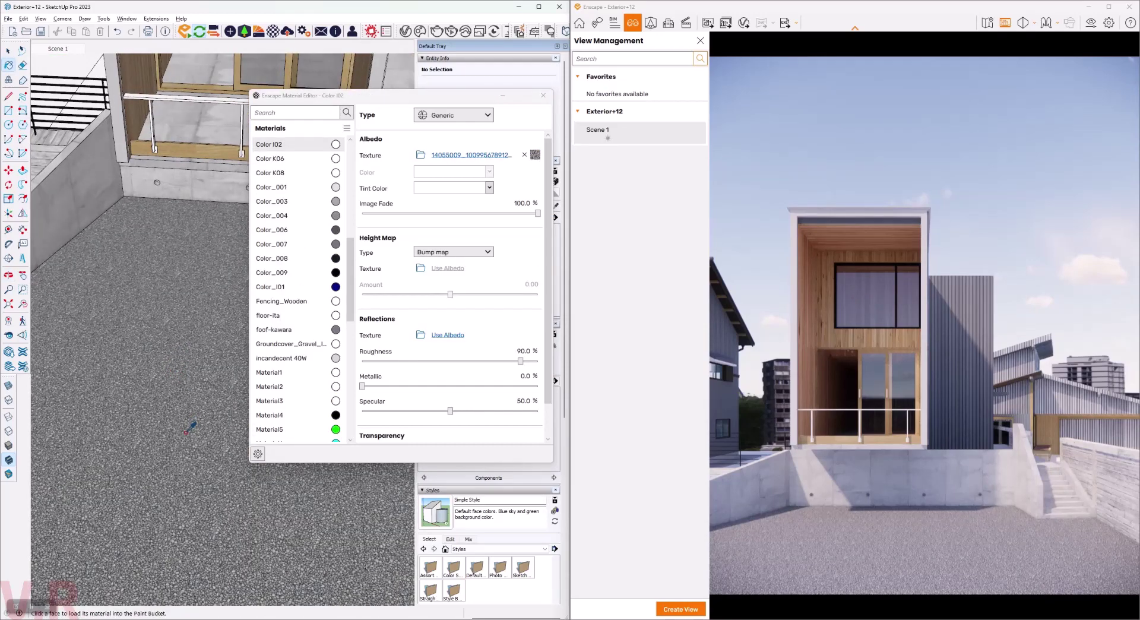
right_click(336, 144)
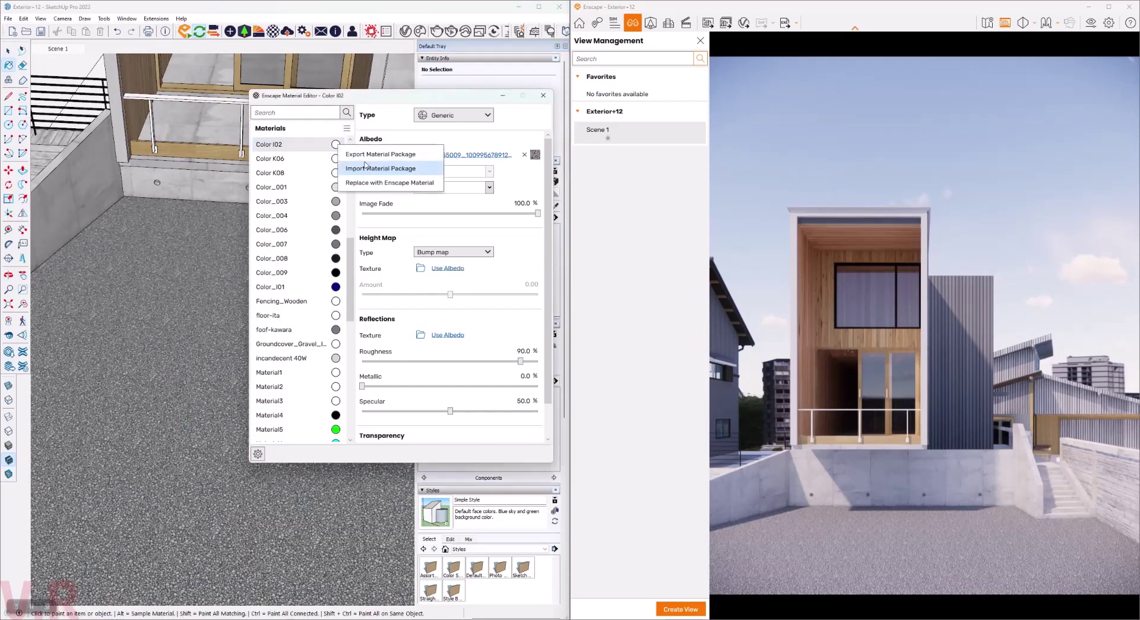
click(370, 184)
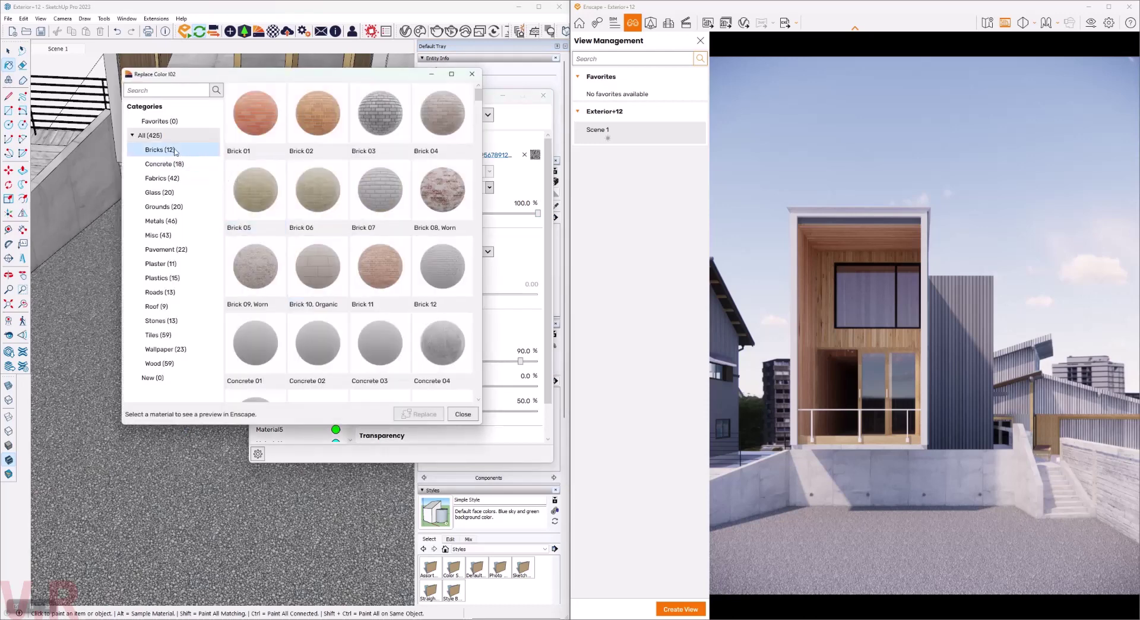
click(173, 207)
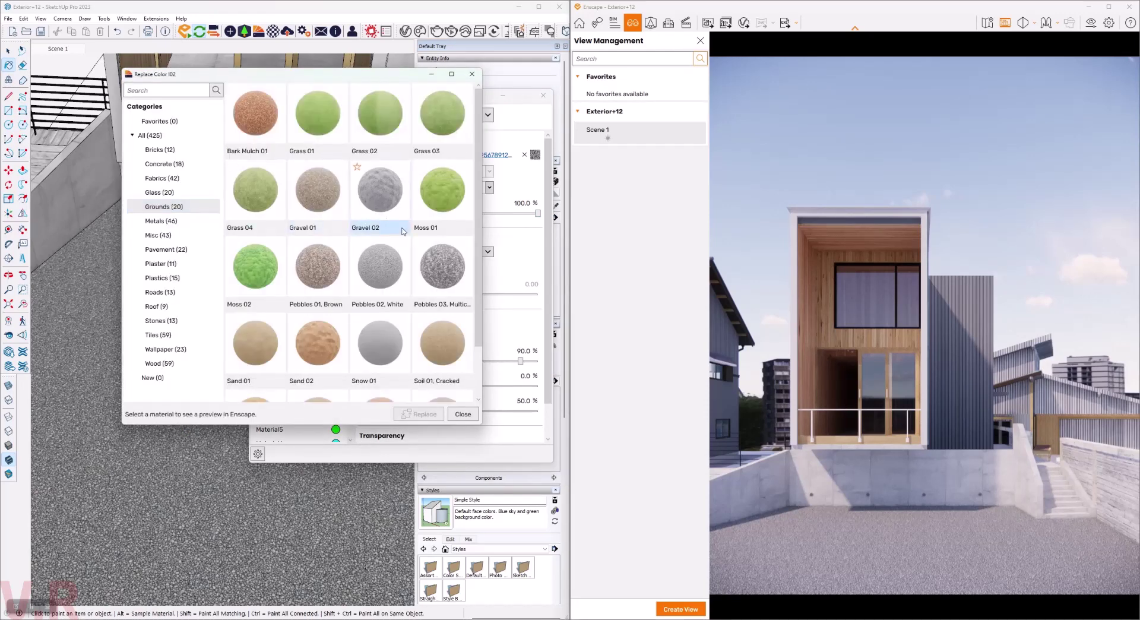
Preview Pebbles 03, Pebbles 02 White, Gravel 02 and Pebbles 01 Brown, ending on Gravel 01.
scroll(424, 262, down, 1)
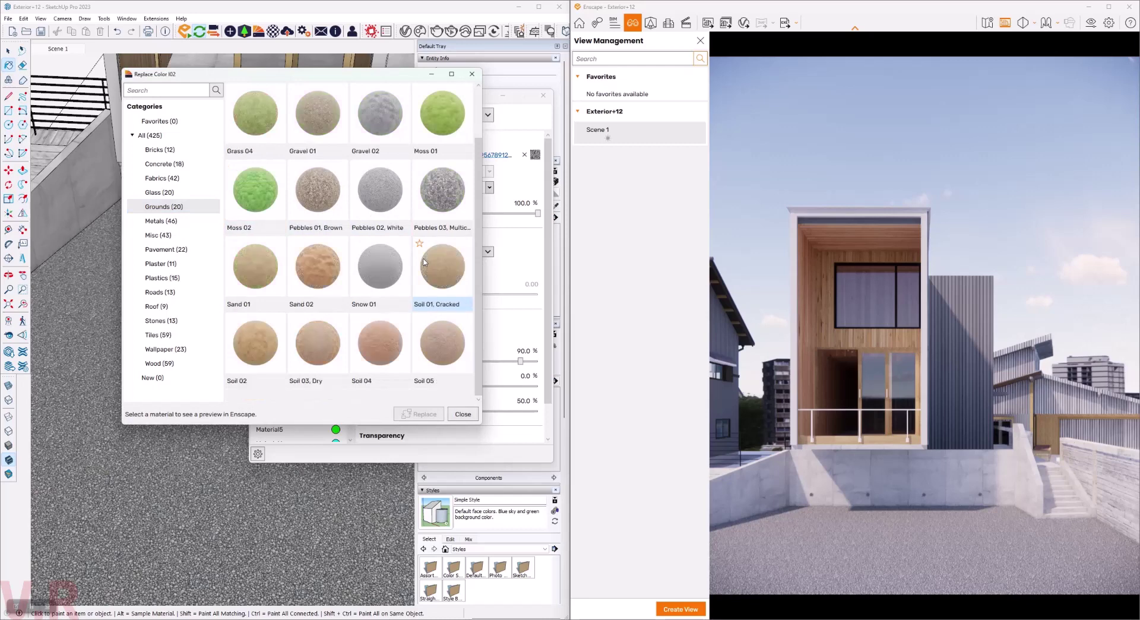
click(448, 230)
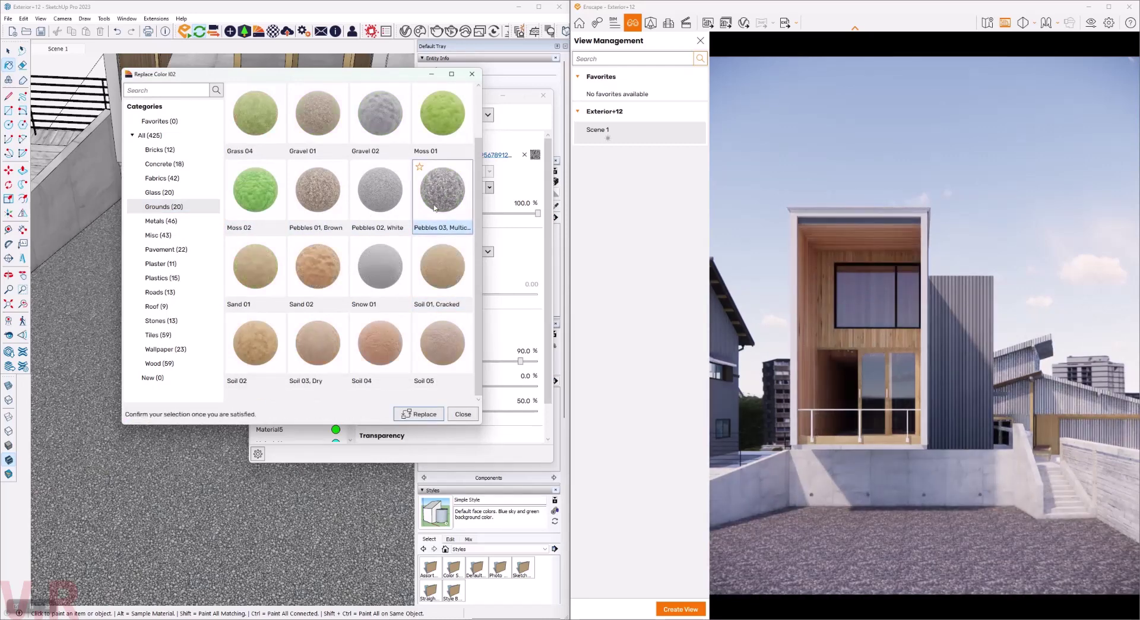
scroll(415, 261, up, 1)
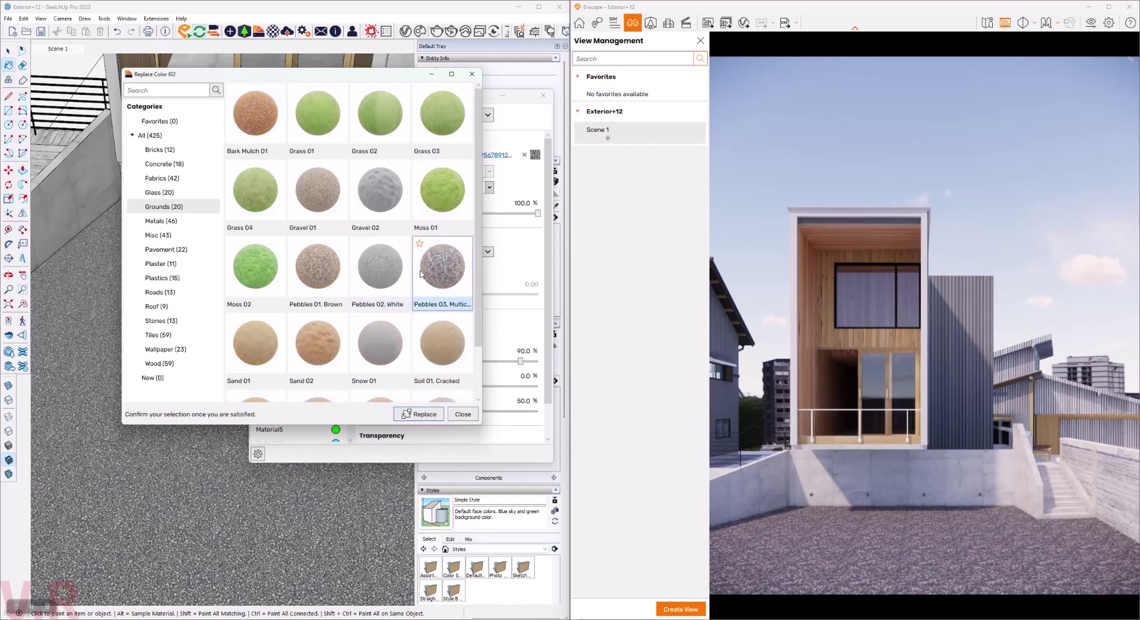
click(380, 270)
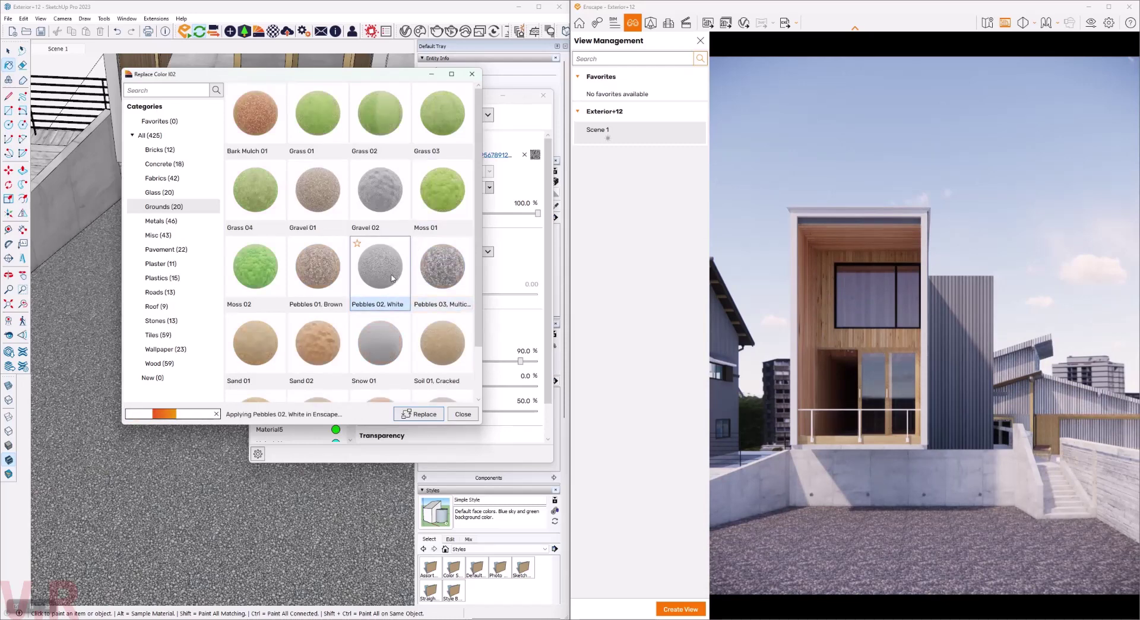
click(392, 197)
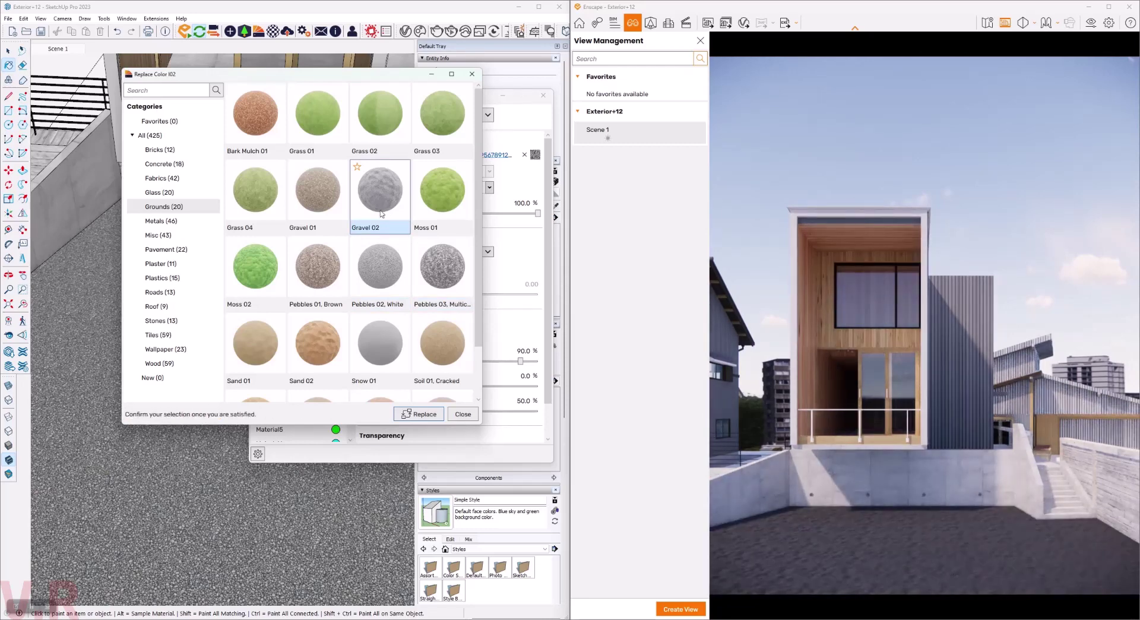
click(326, 275)
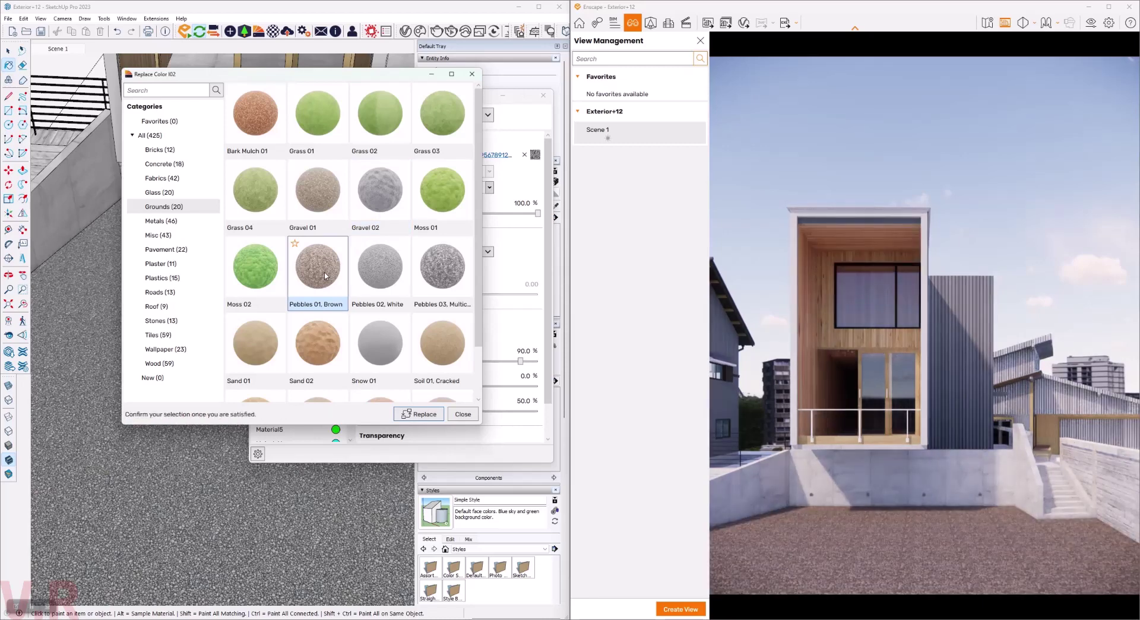
click(324, 223)
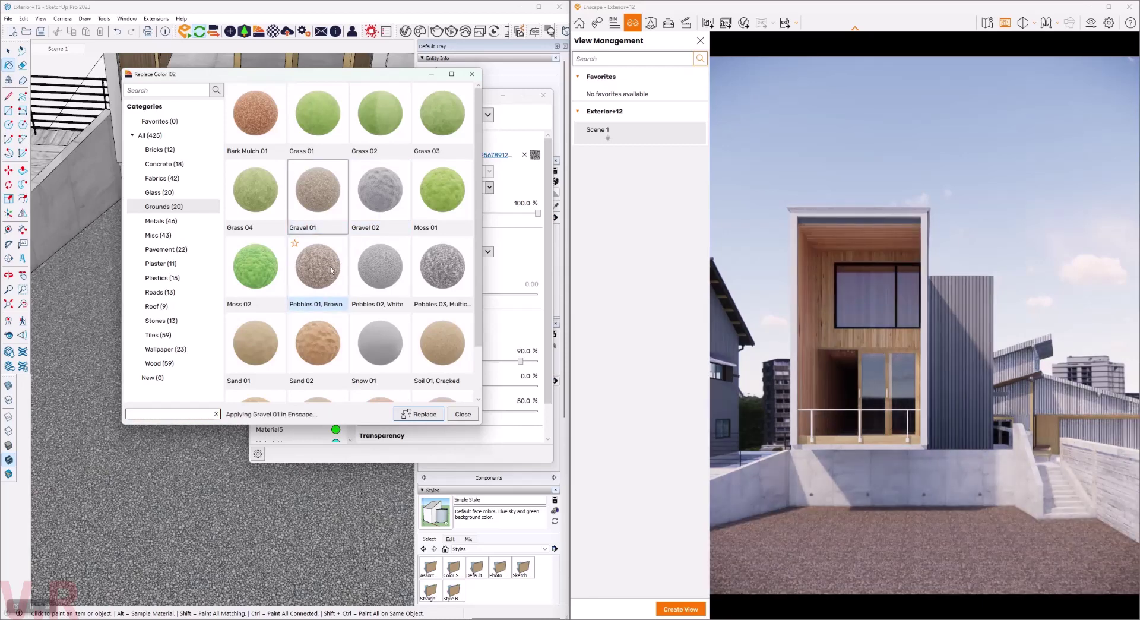
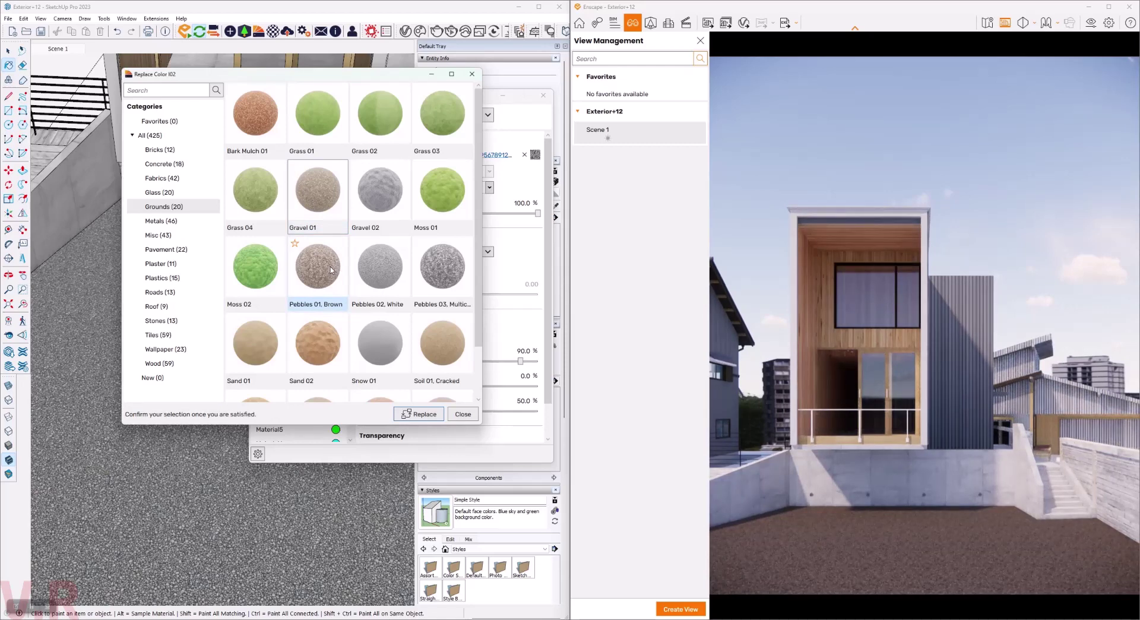
Swap Color I02's ground texture for the Pebbles 03, Multicolored gravel and confirm.
click(331, 283)
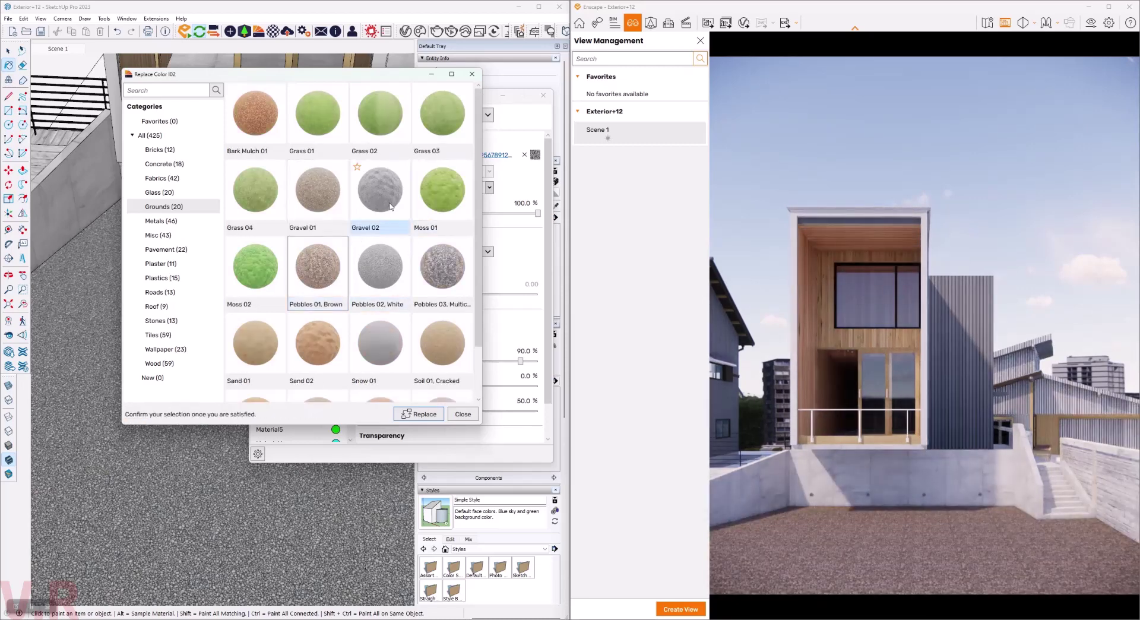
click(430, 260)
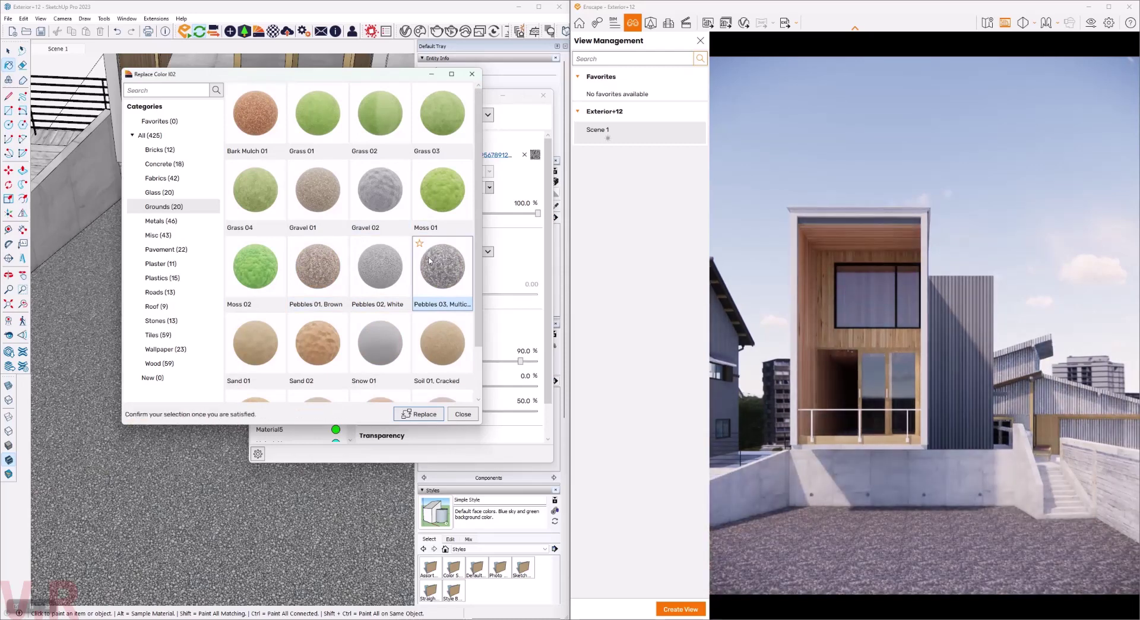
click(419, 414)
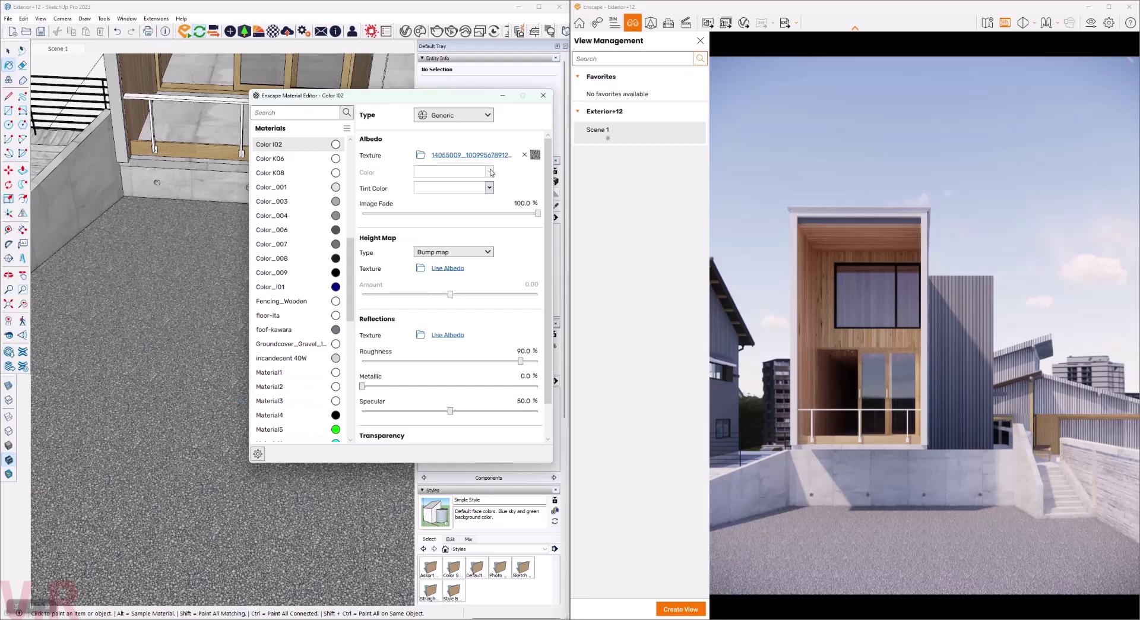
Set the ground albedo brightness to 75% and reuse the texture as bump and reflection maps.
click(534, 156)
double_click(528, 295)
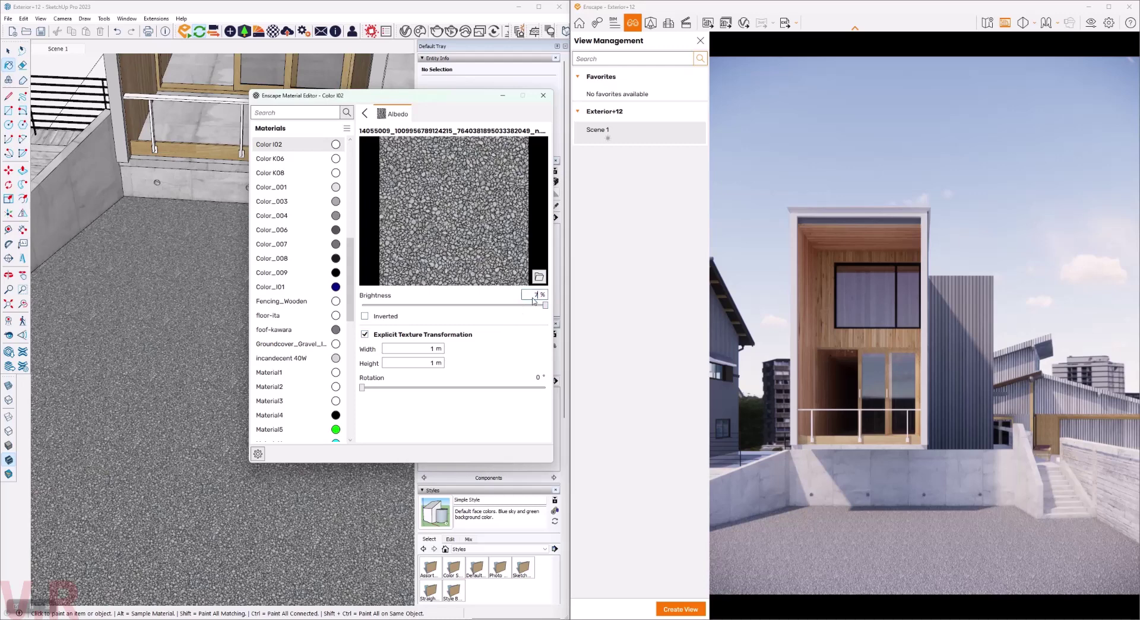
text(50)
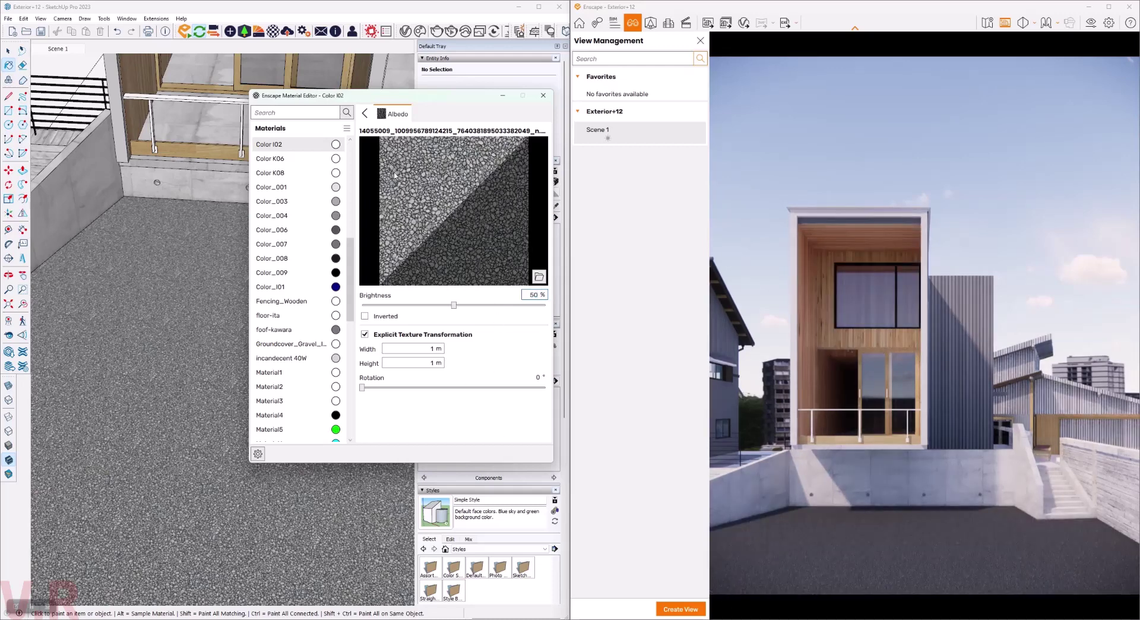
click(365, 114)
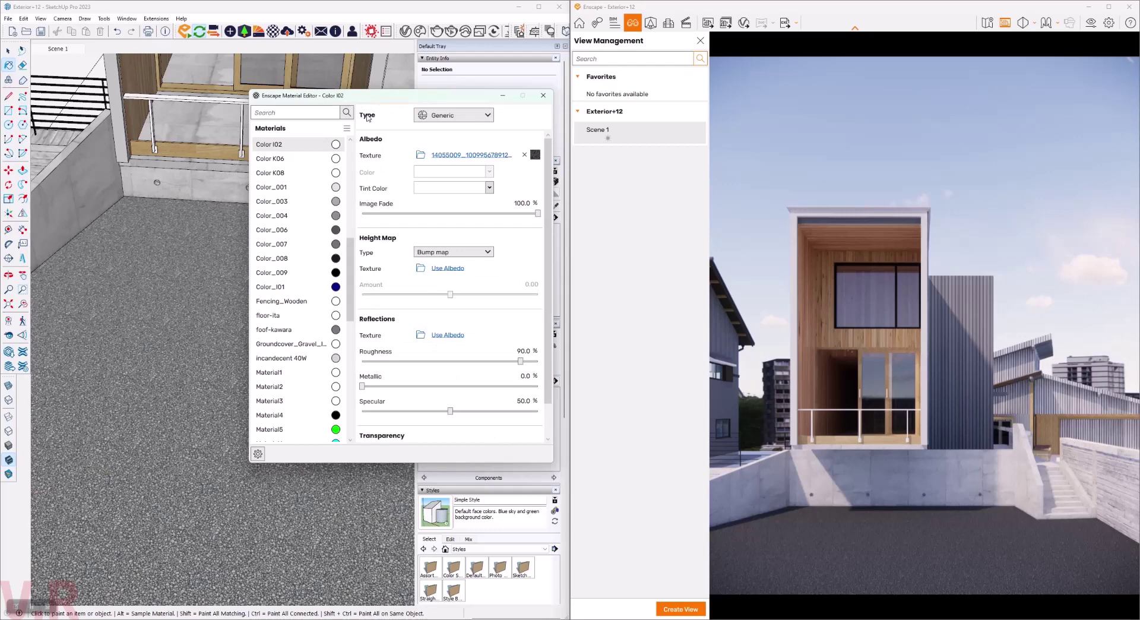
click(439, 268)
click(446, 335)
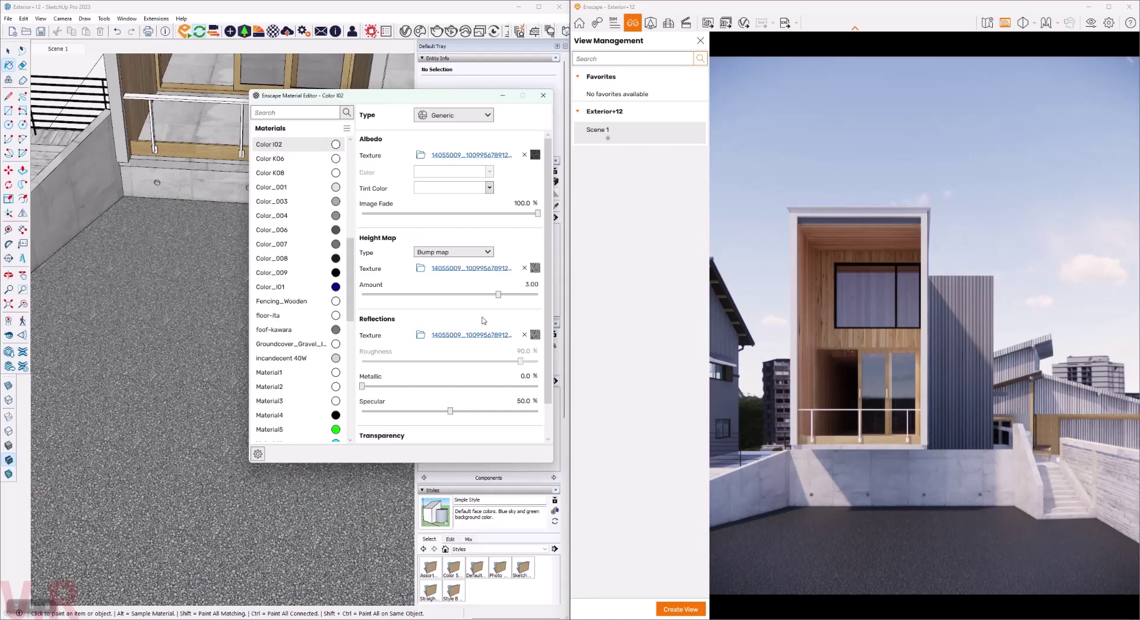
Scale the gravel ground texture to 1.5 m in the material's size settings.
drag(439, 95, 235, 106)
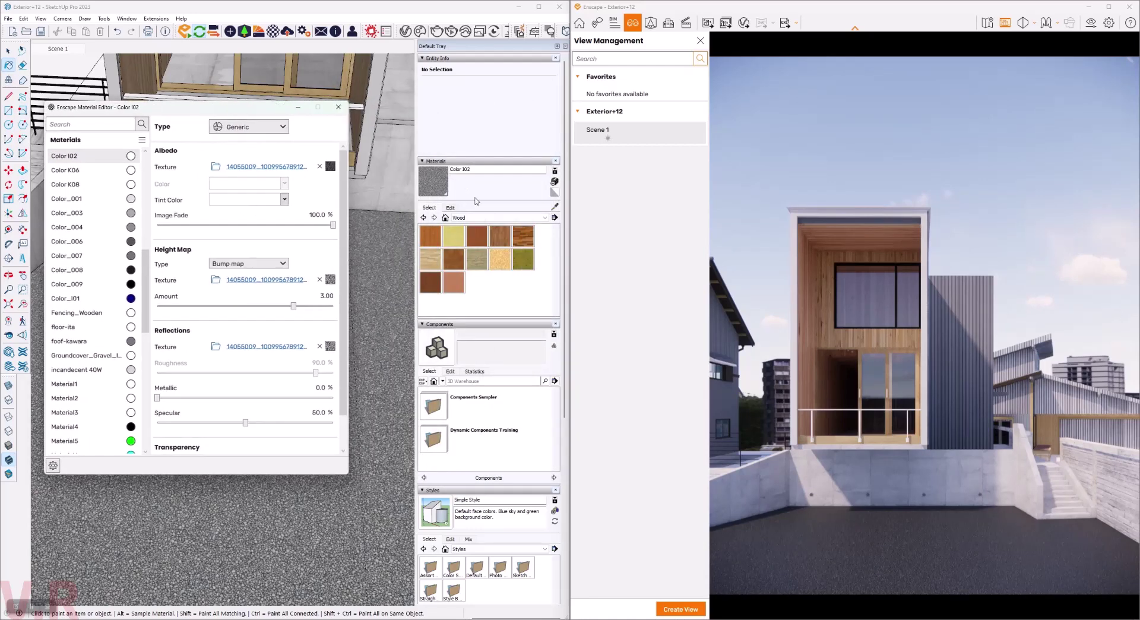
click(450, 208)
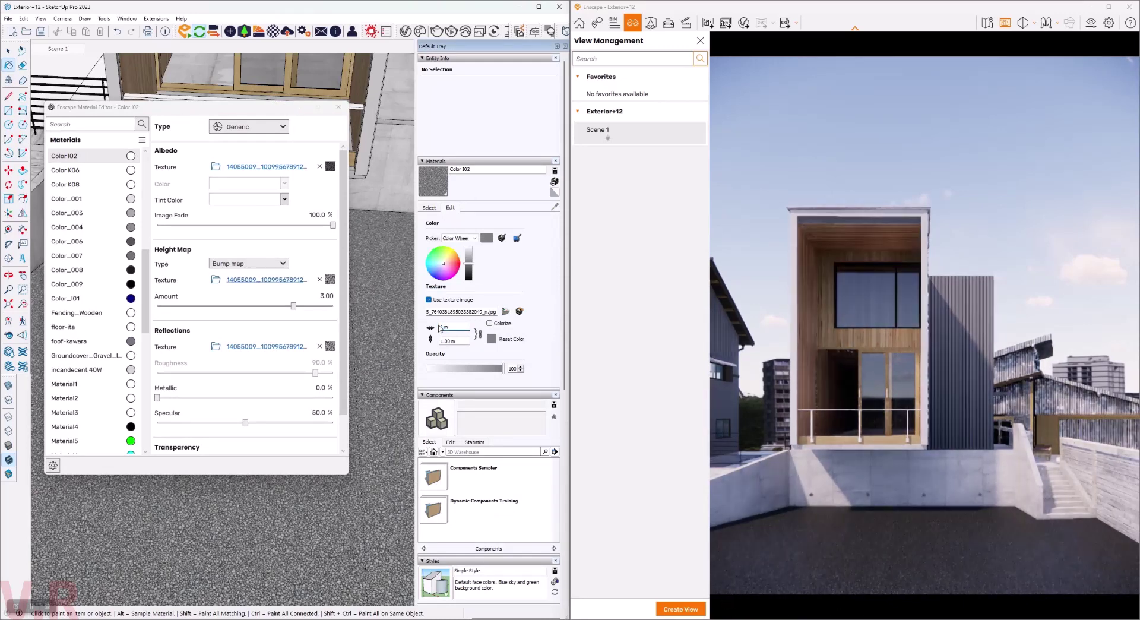
text(1.5)
key(Return)
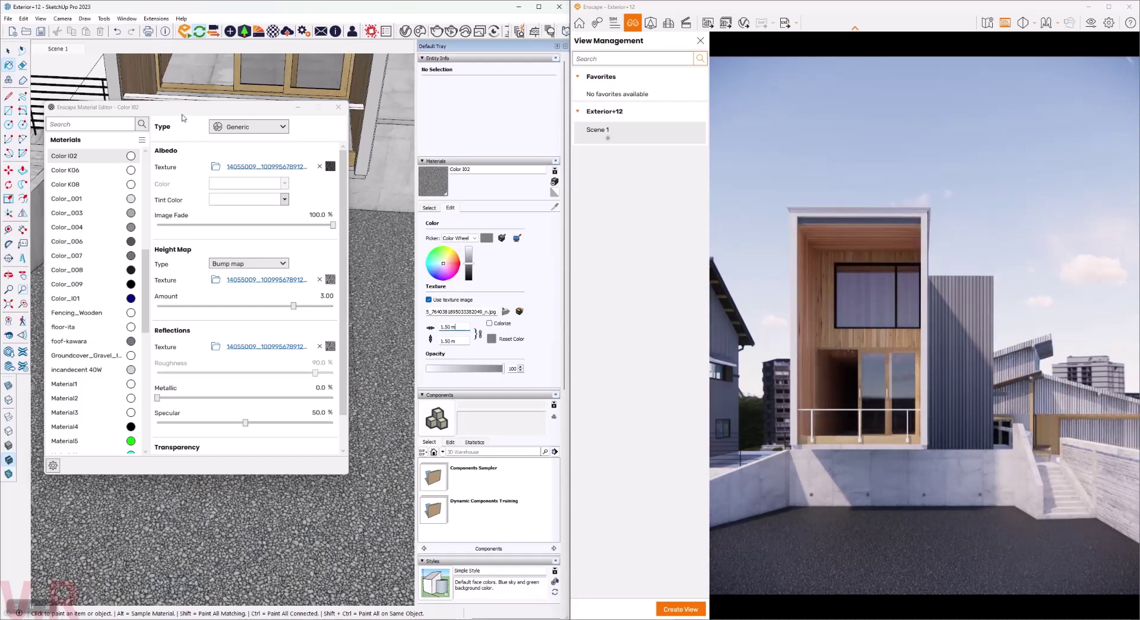
drag(183, 118, 384, 117)
middle_drag(226, 238, 205, 270)
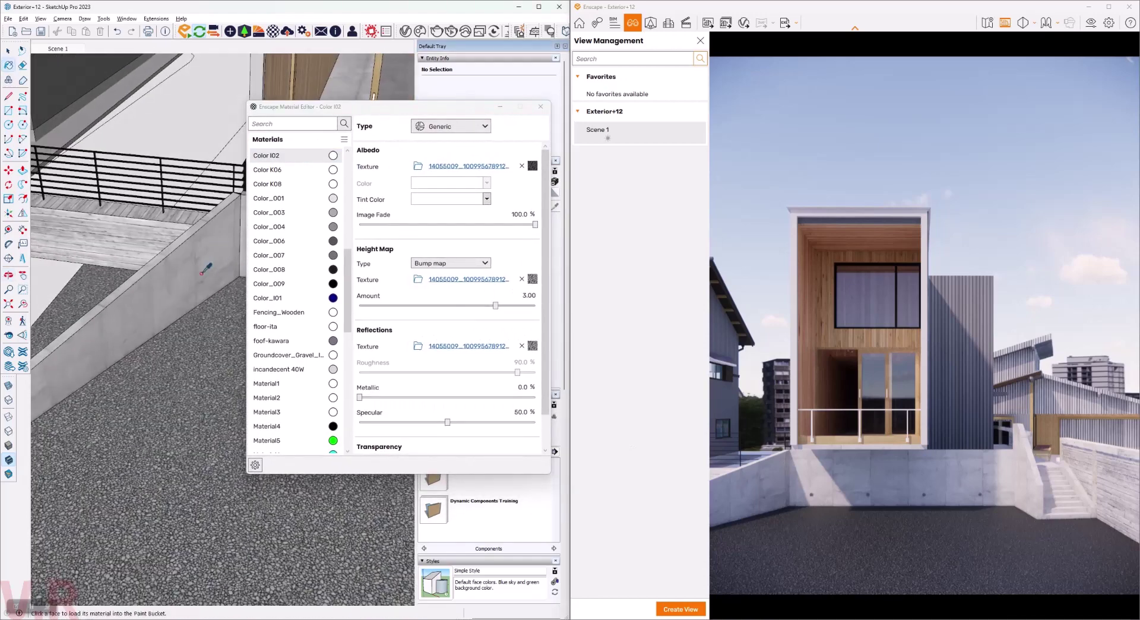
Sample the concrete wall's Color K08 and reuse its texture for reflections and bump.
alt+click(201, 275)
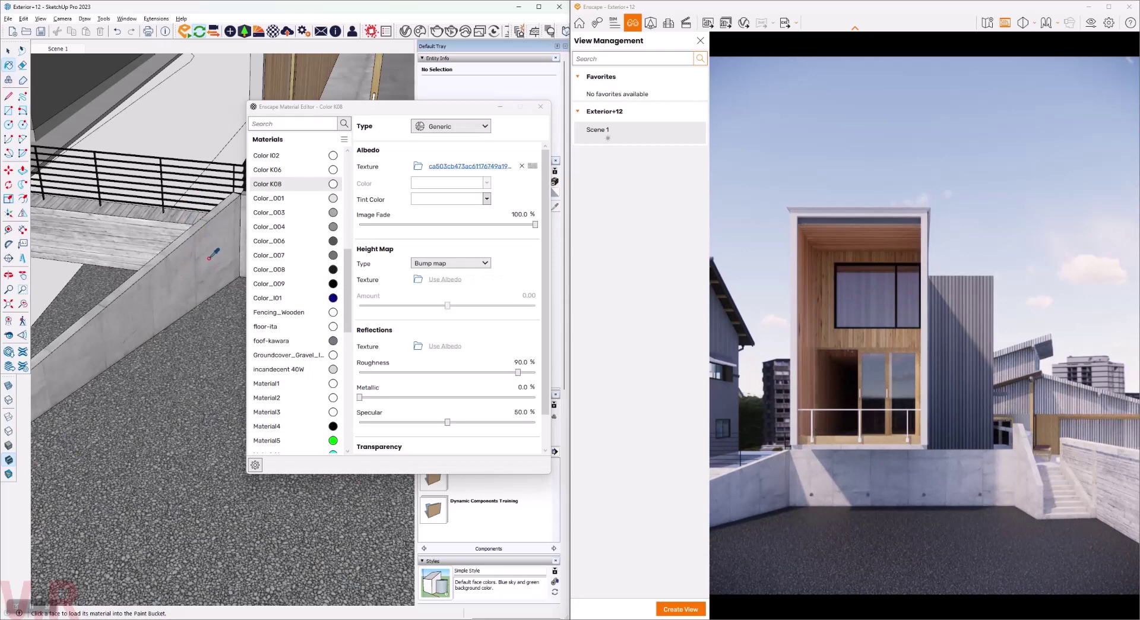
click(439, 346)
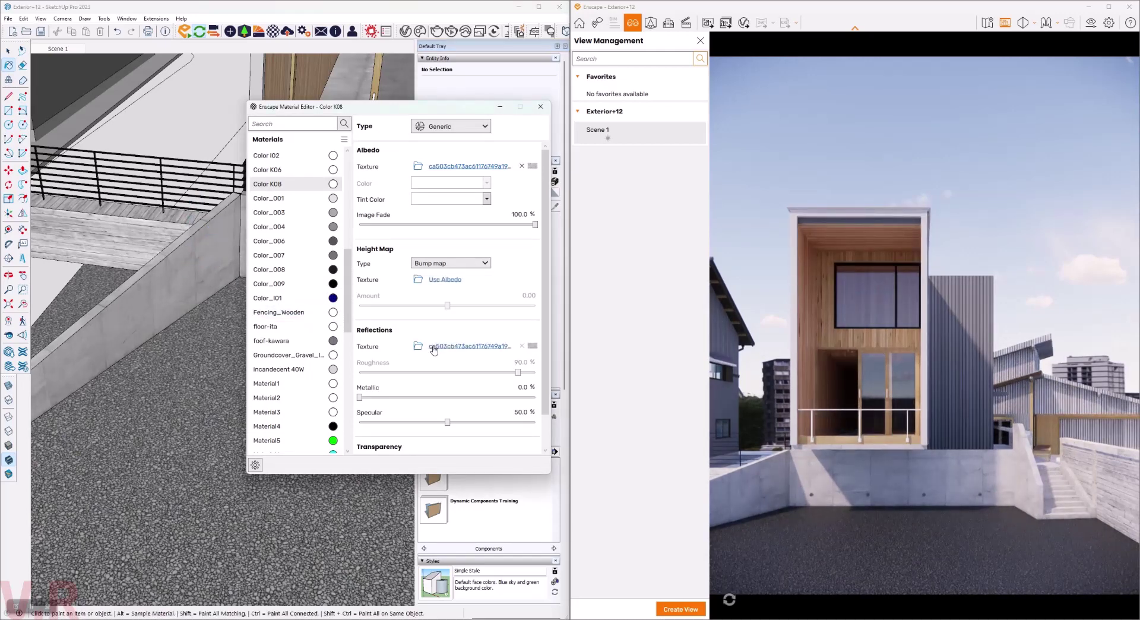
click(445, 280)
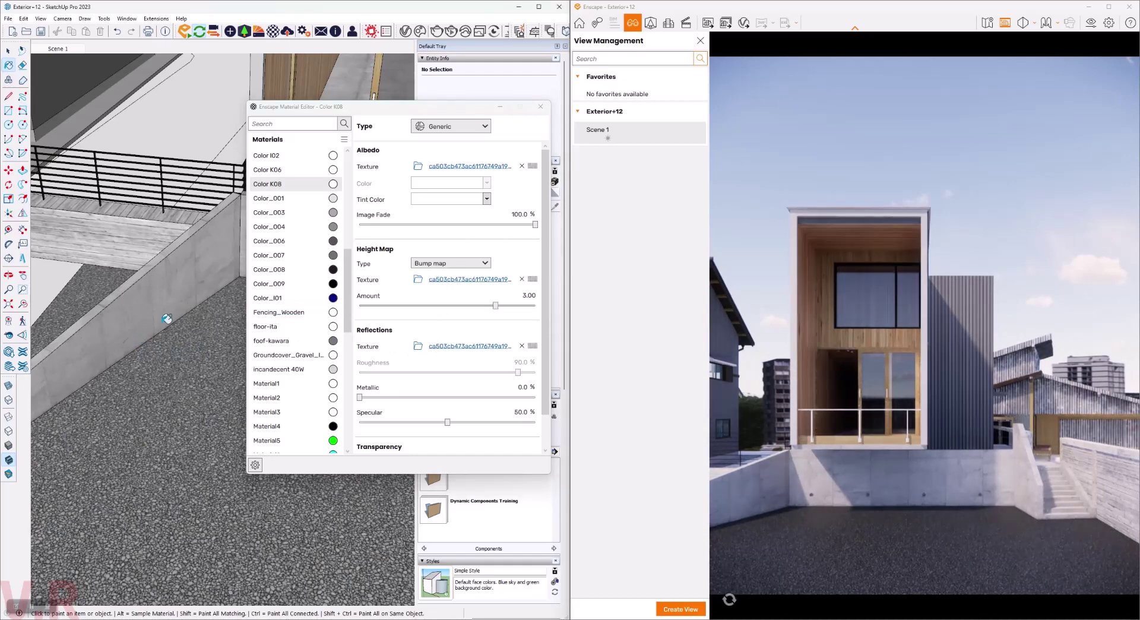
key(o)
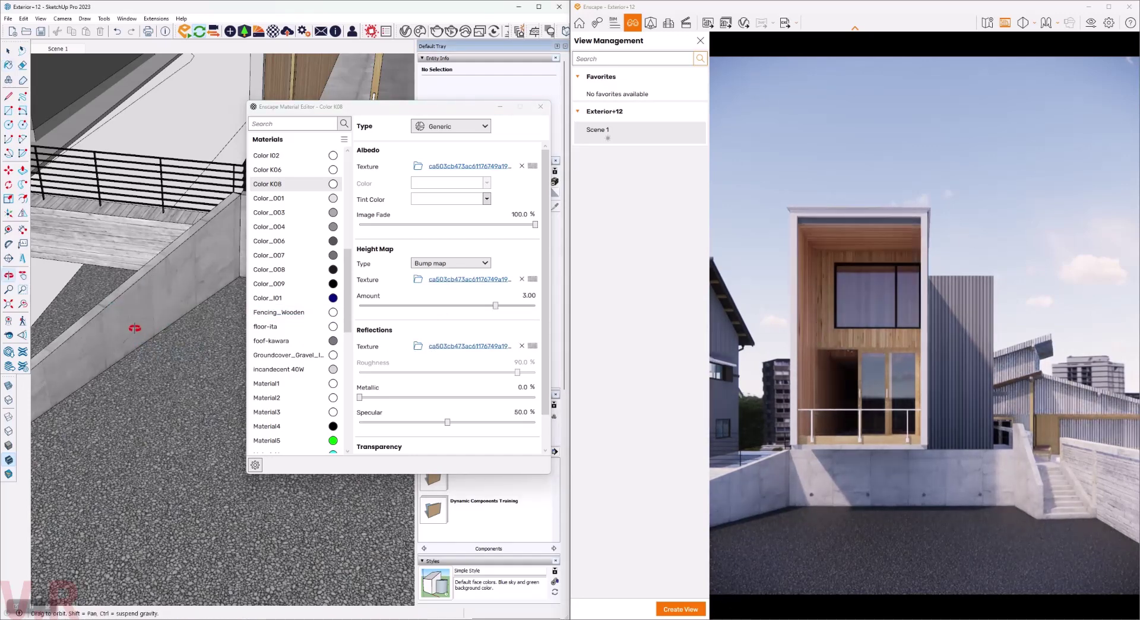
scroll(176, 284, up, 3)
key(b)
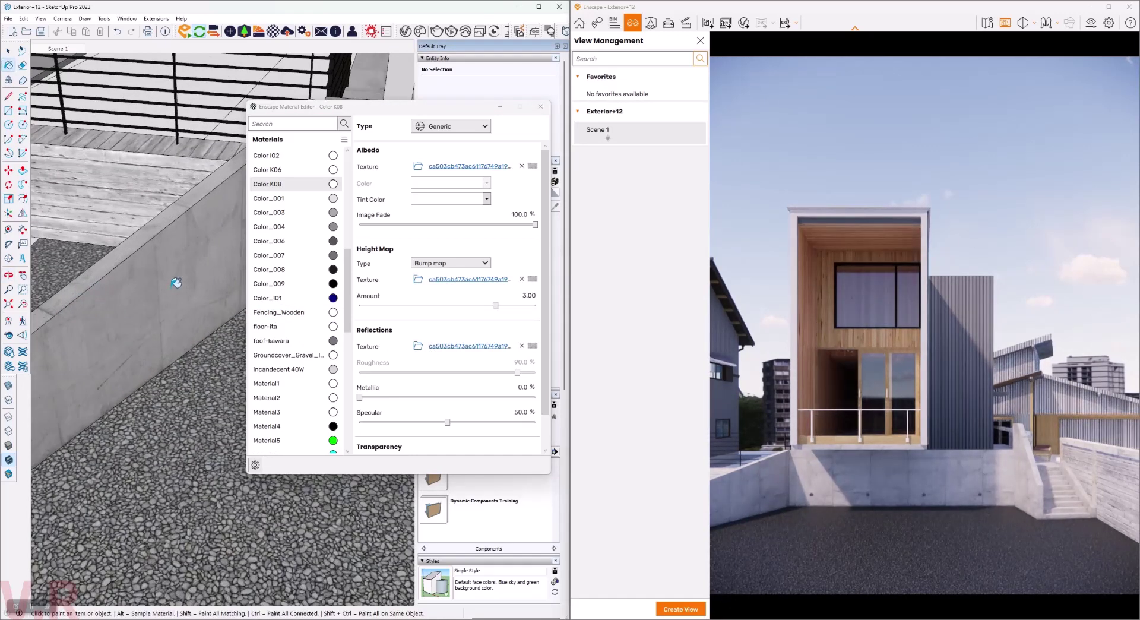
scroll(176, 283, up, 2)
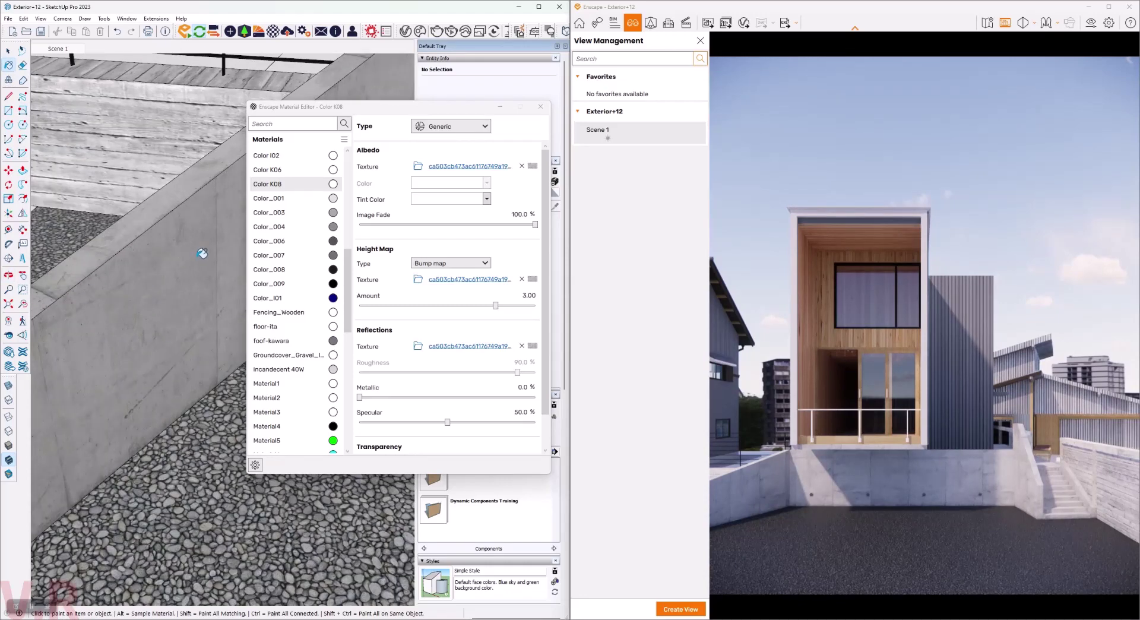
scroll(199, 261, down, 3)
scroll(196, 249, down, 2)
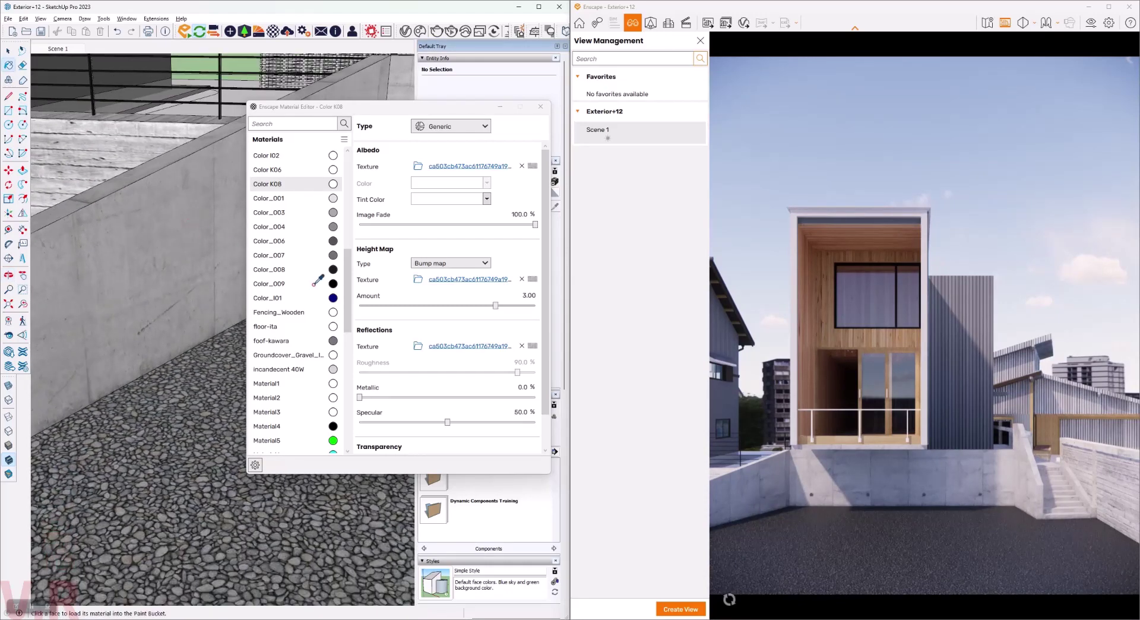
Set the wall's roughness texture brightness to 50%.
click(532, 345)
double_click(529, 305)
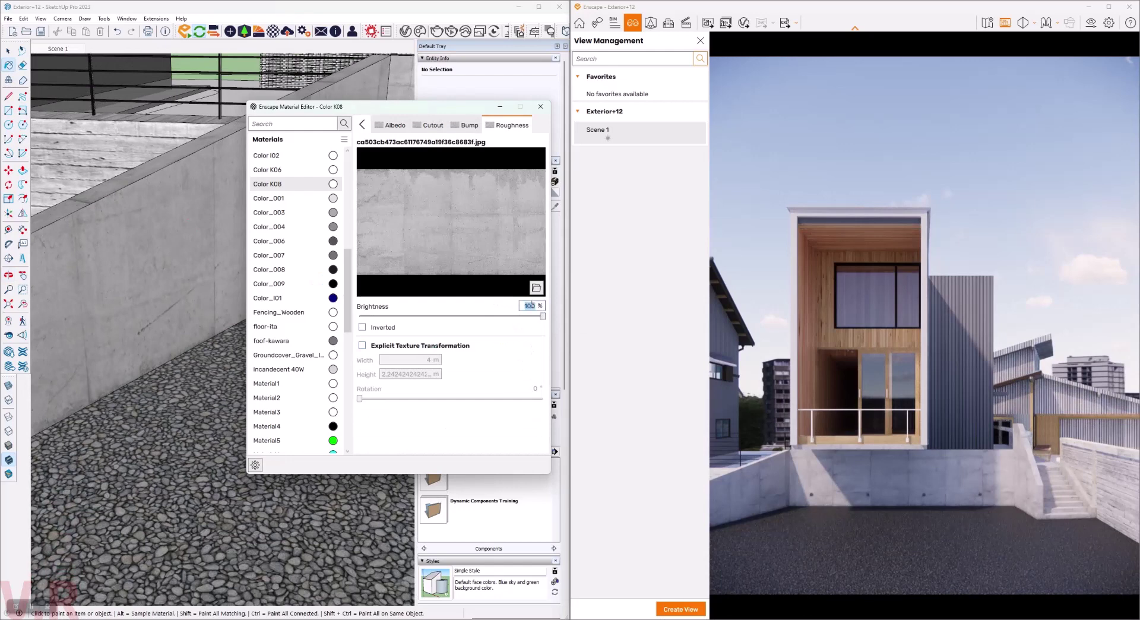
text(50)
key(Return)
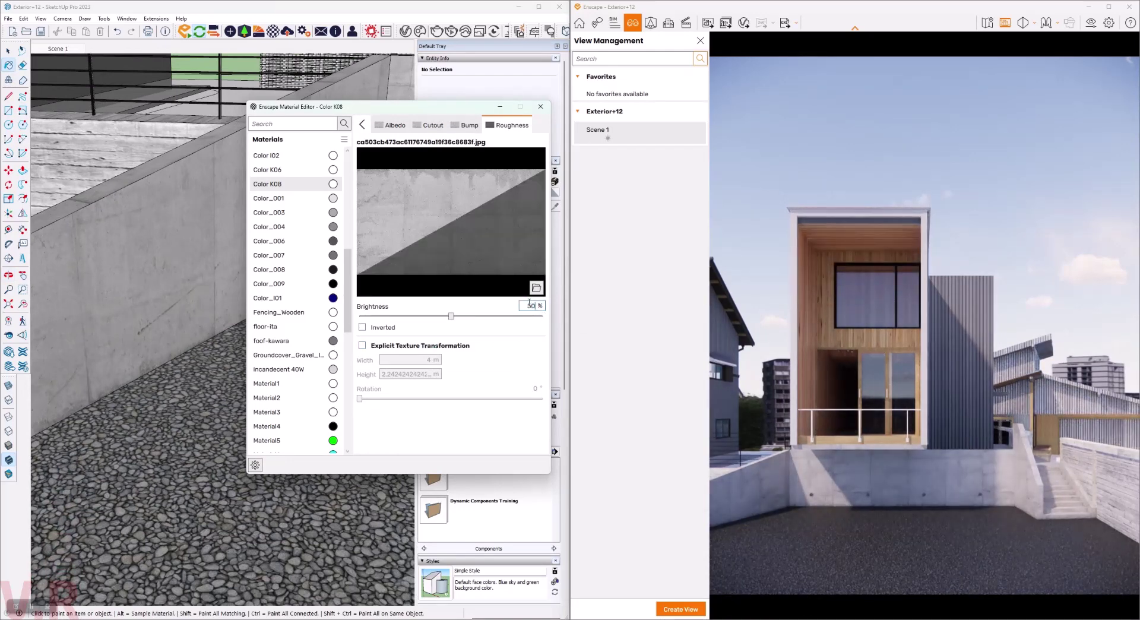
Set the wall's albedo texture brightness to 75%, darkening the concrete.
click(361, 124)
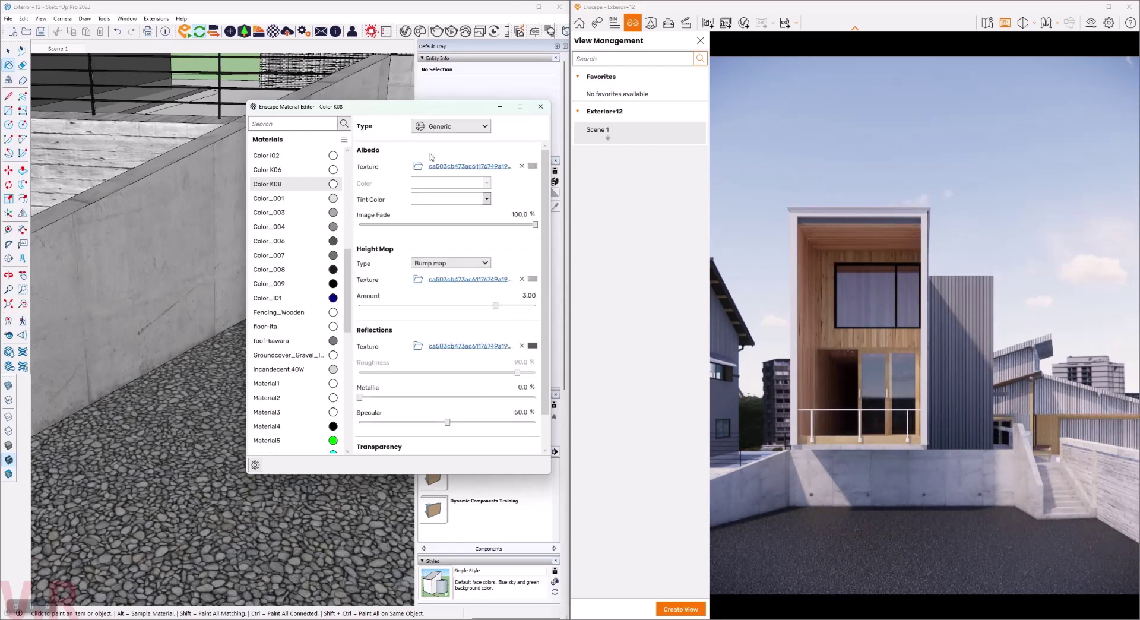
click(533, 166)
double_click(531, 306)
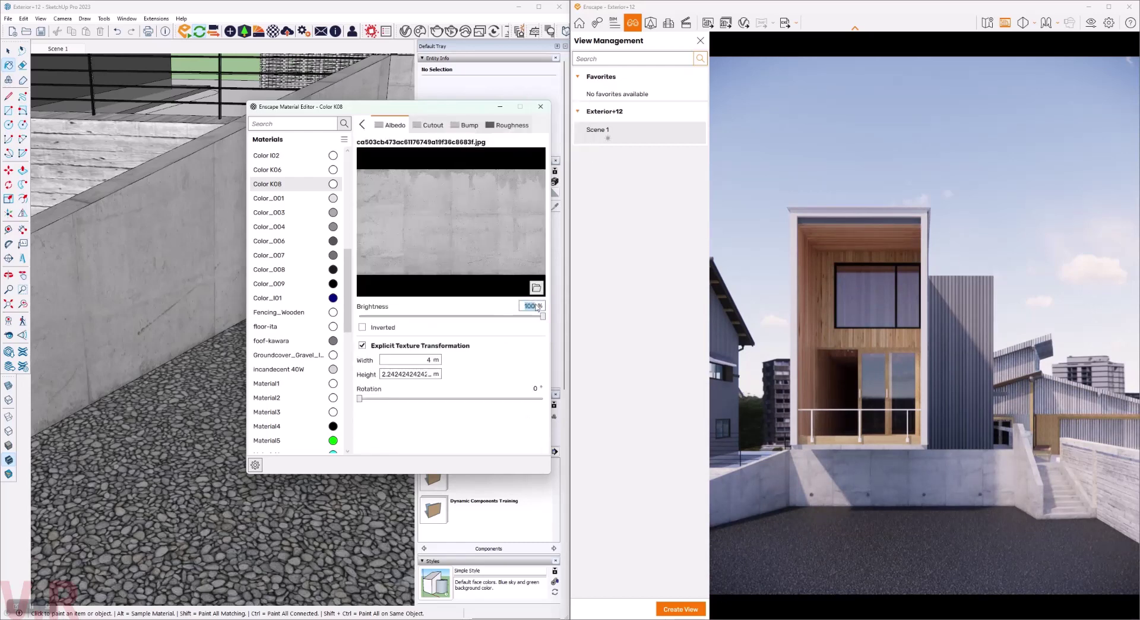
text(50)
key(Return)
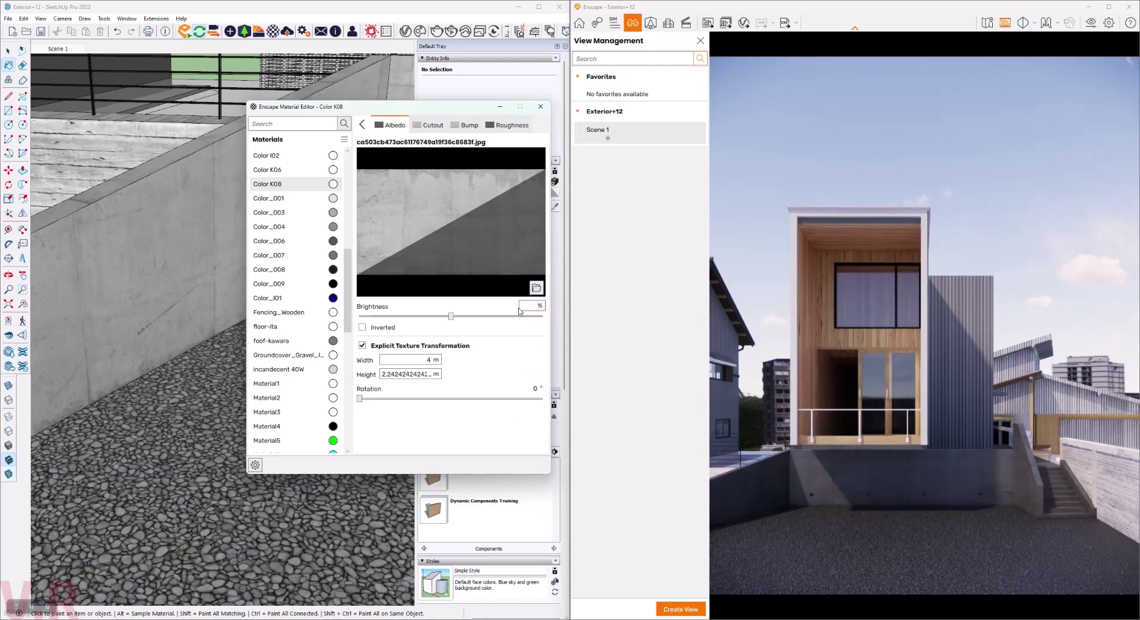
text(75)
key(Return)
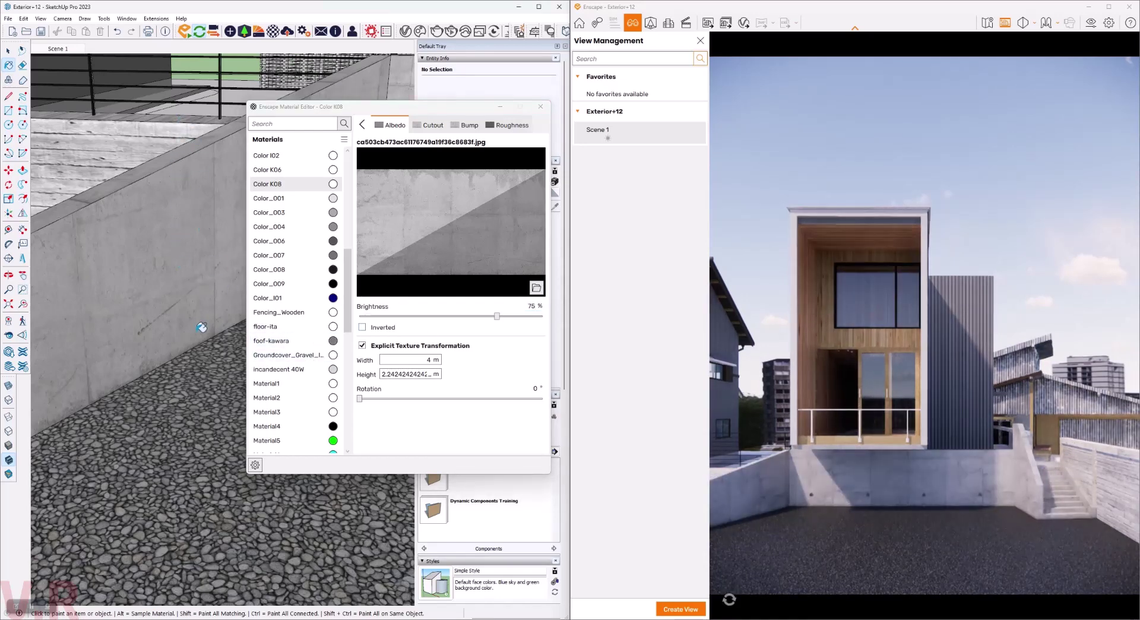
key(o)
key(b)
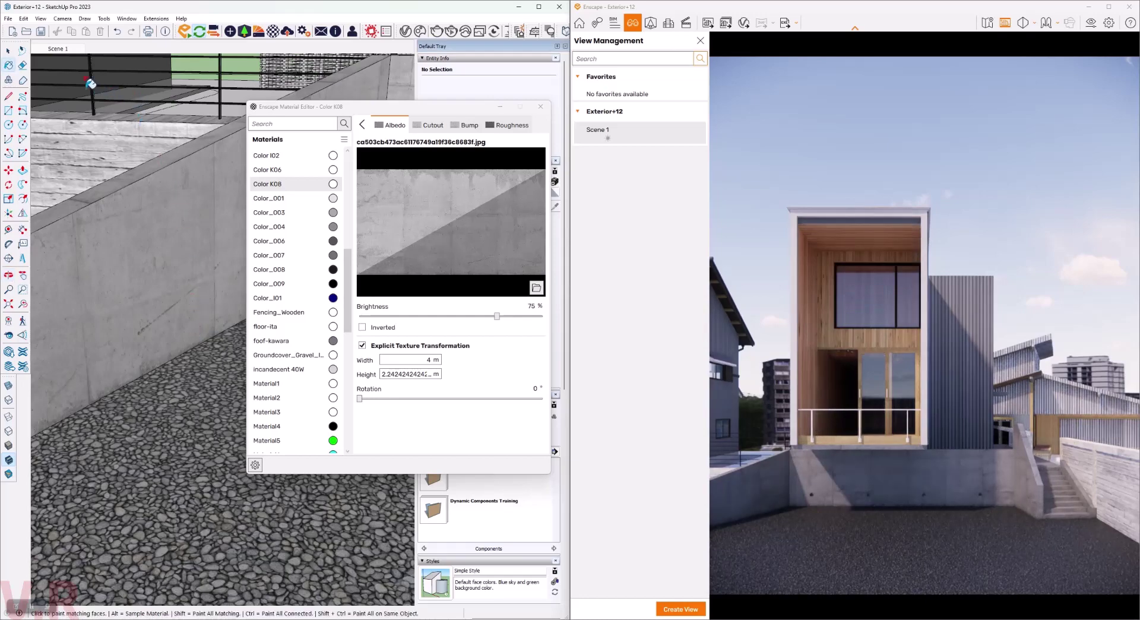
scroll(143, 127, up, 5)
middle_drag(142, 127, 113, 213)
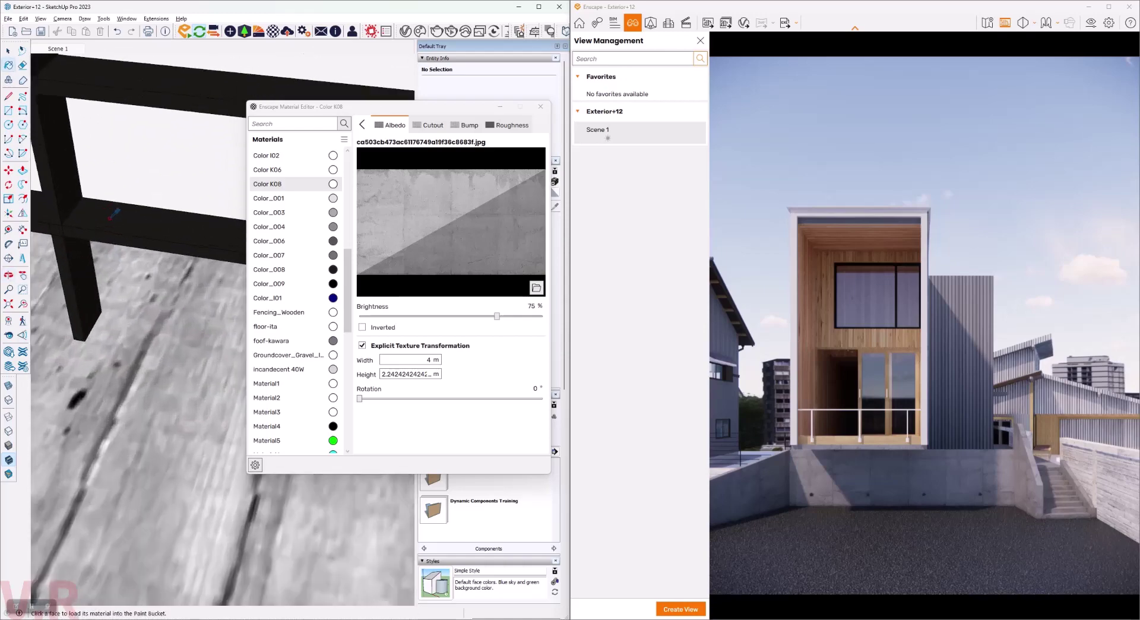
Make the railing's wood_04 material fully metallic with dark grey colour #454444.
alt+click(110, 217)
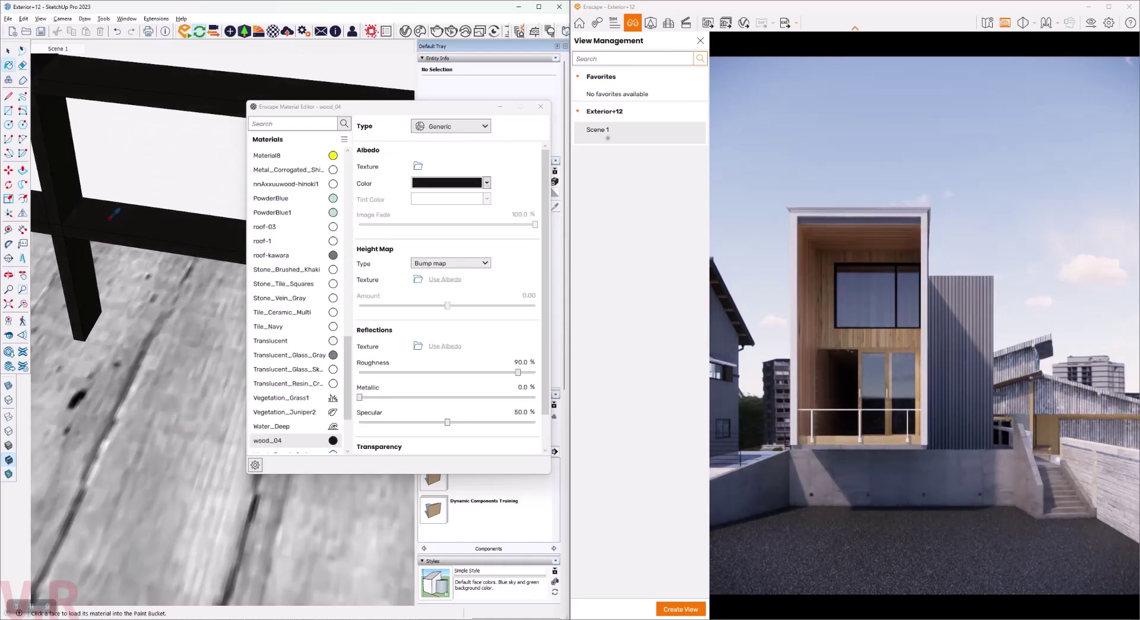
click(360, 398)
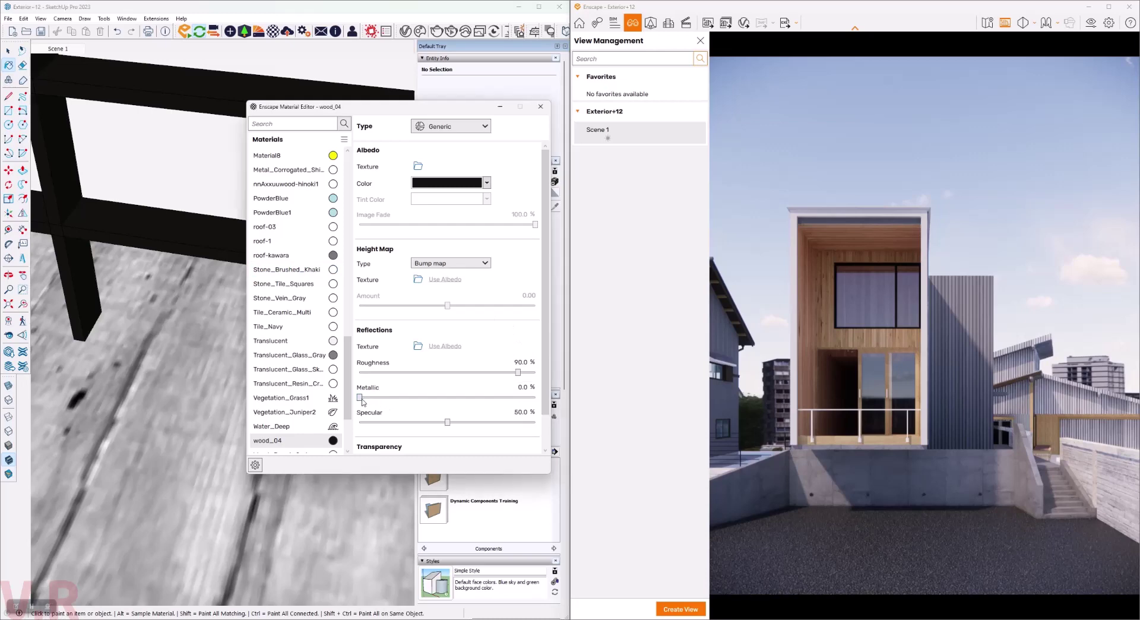
drag(360, 397, 534, 397)
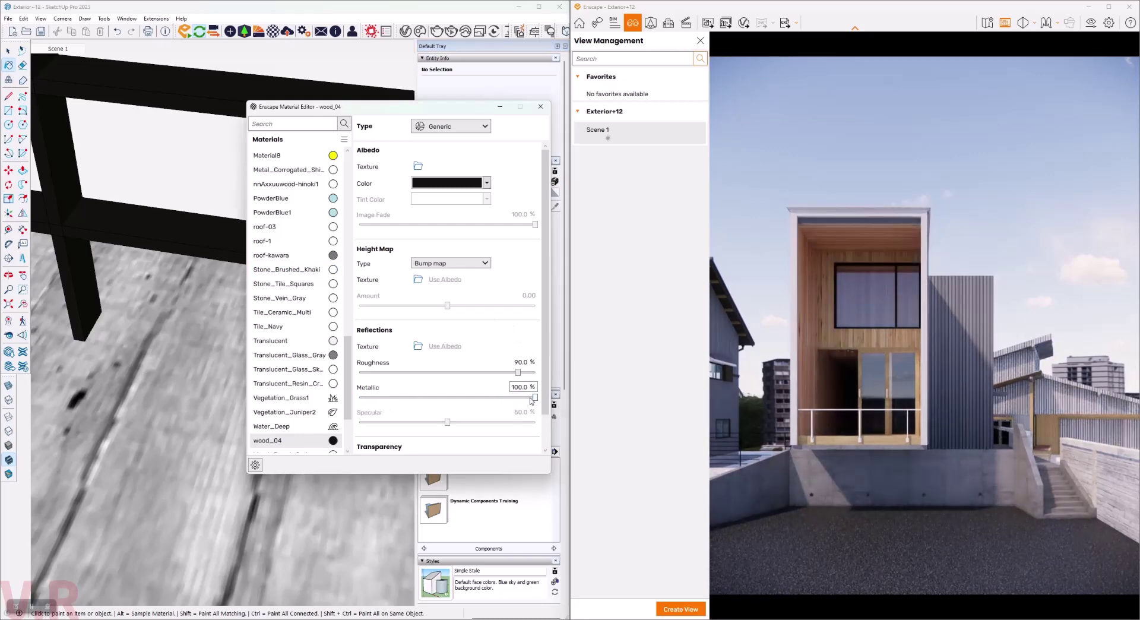
click(487, 183)
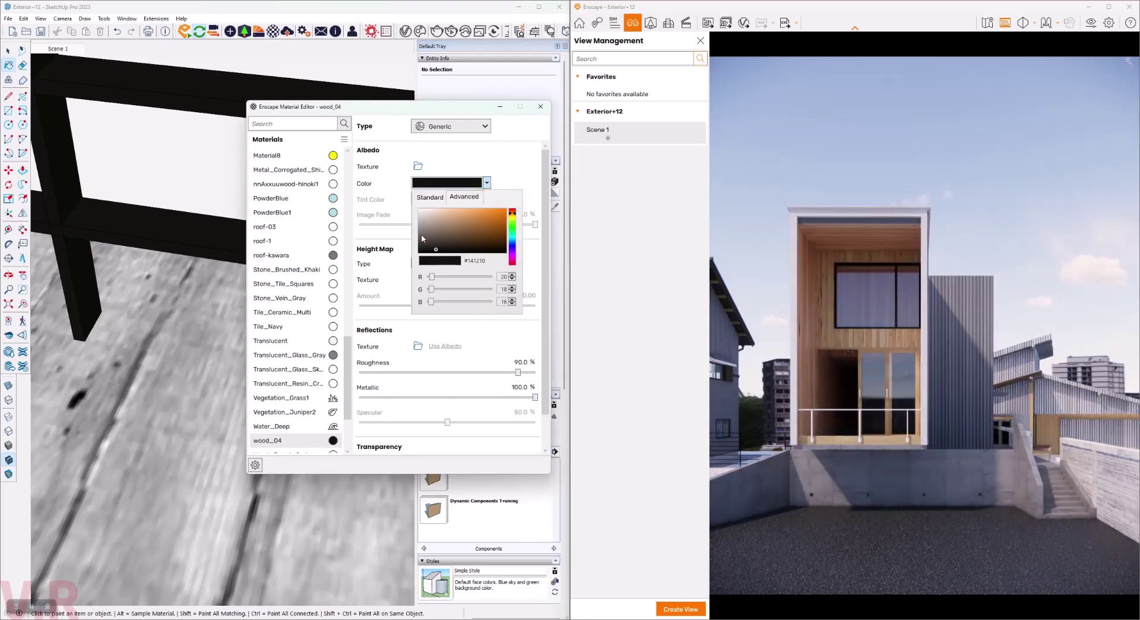
click(419, 237)
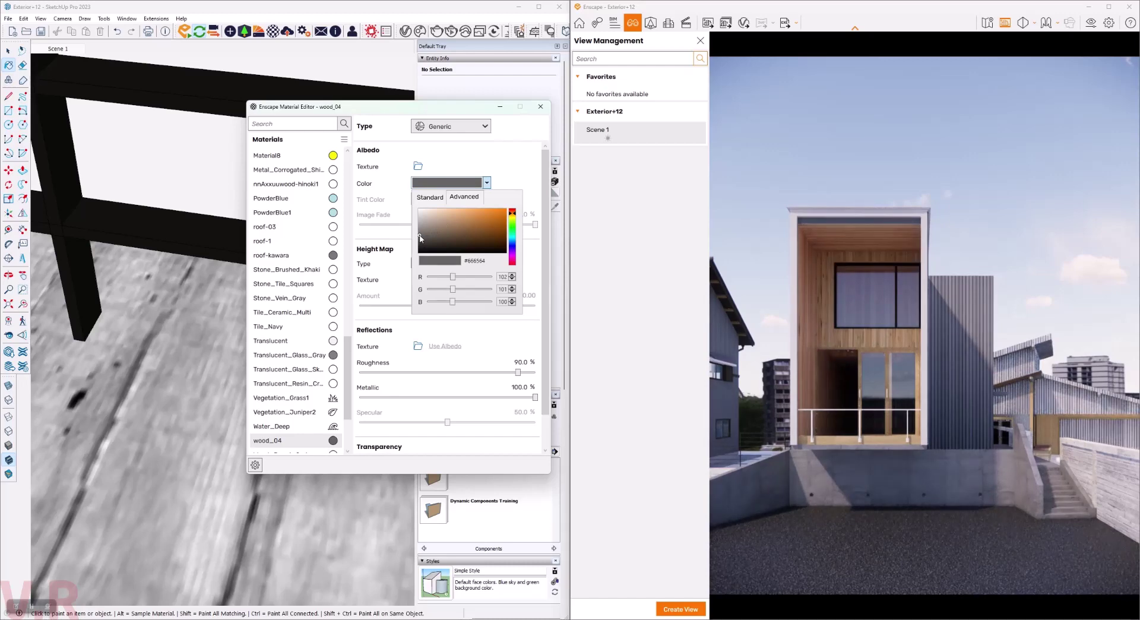
click(419, 241)
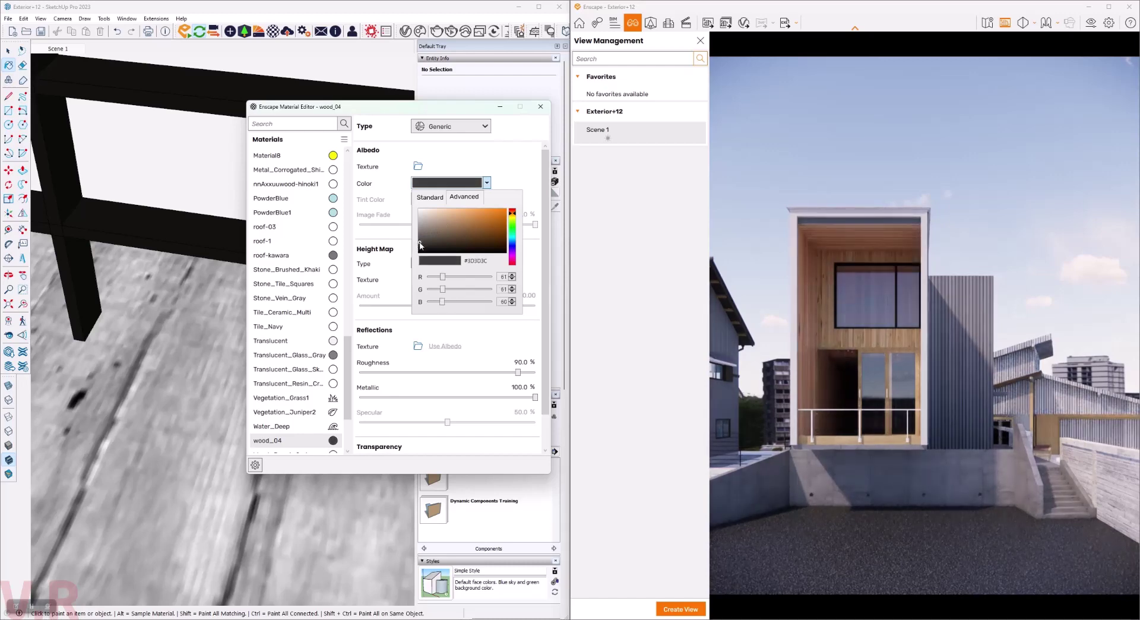
click(501, 187)
Set wood_04's roughness to 60% and swing the view to the wooden facade.
drag(518, 372, 485, 372)
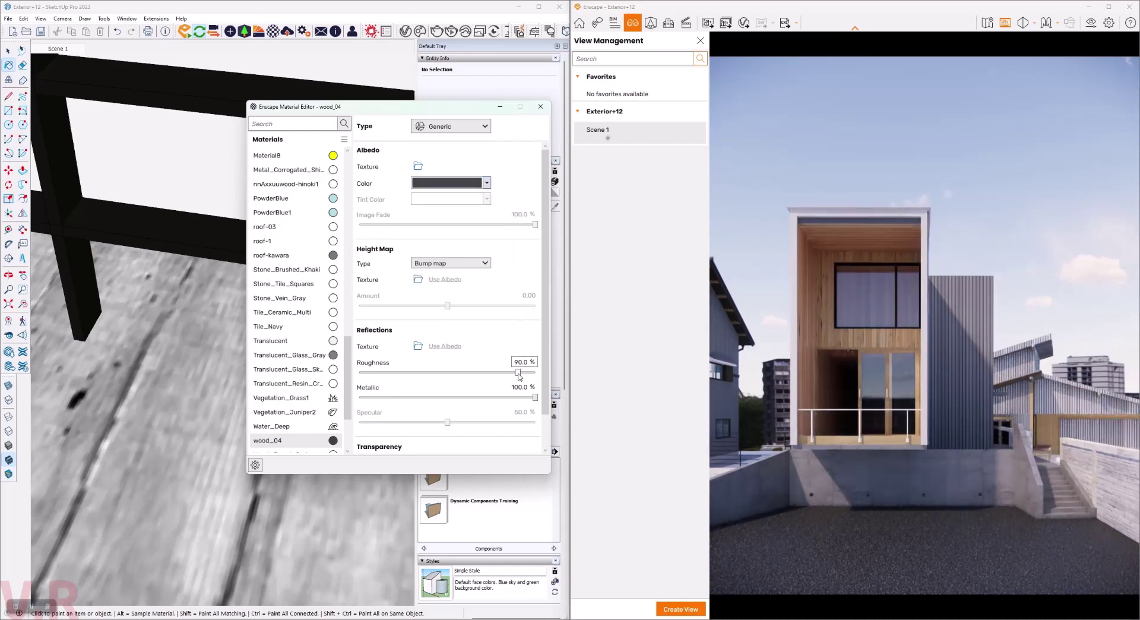
click(518, 362)
text(60)
key(Return)
middle_drag(170, 321, 151, 331)
mouse_move(299, 116)
mouse_down()
mouse_move(502, 201)
mouse_move(555, 261)
mouse_up()
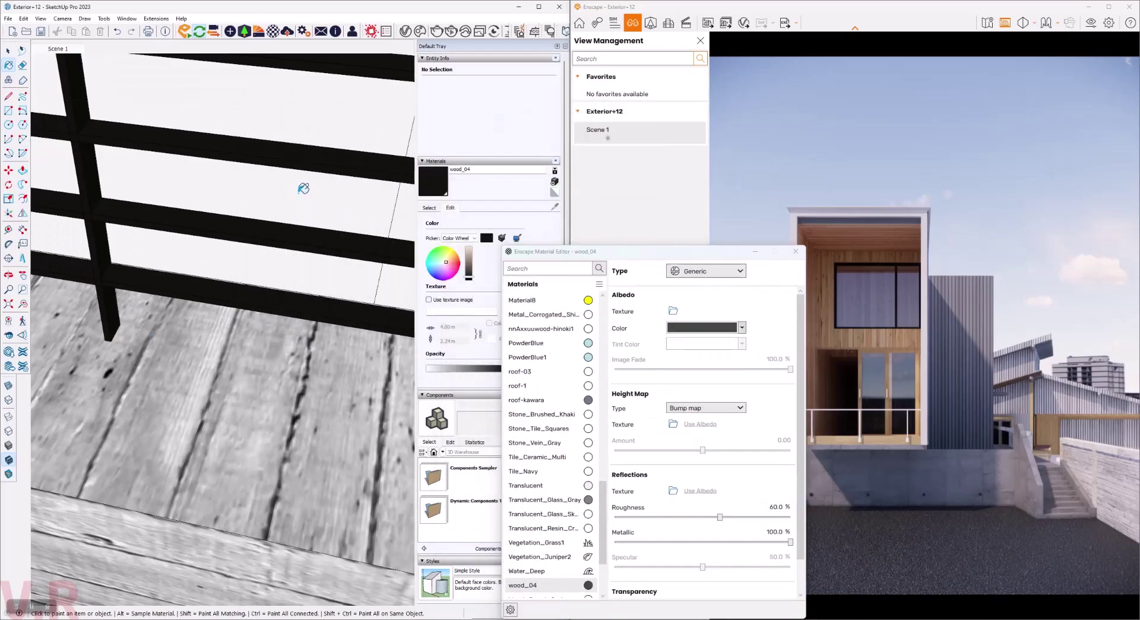
middle_drag(305, 183, 140, 358)
middle_drag(141, 357, 303, 264)
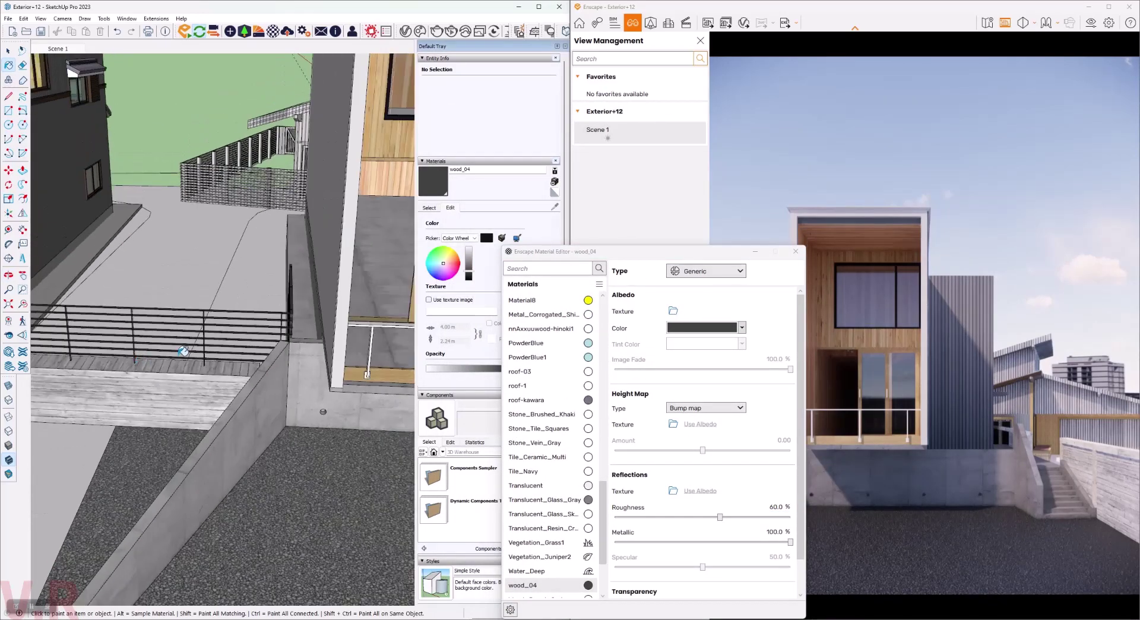
scroll(303, 264, up, 2)
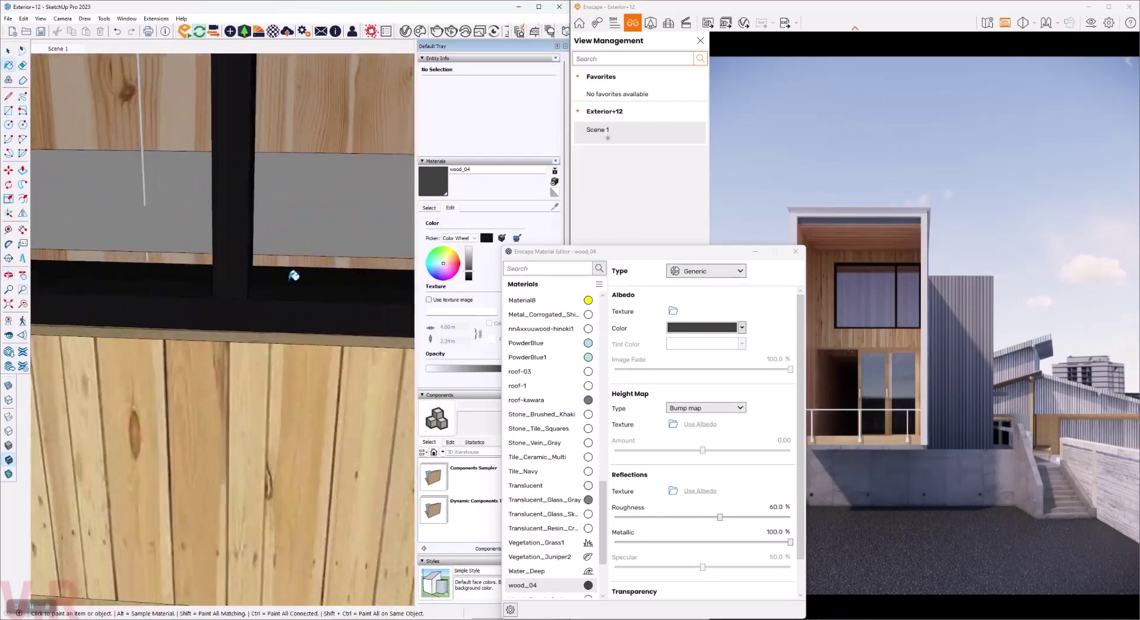
Sample the frame's Color F01 and make it fully metallic, grey #515152, 60% roughness.
alt+click(274, 309)
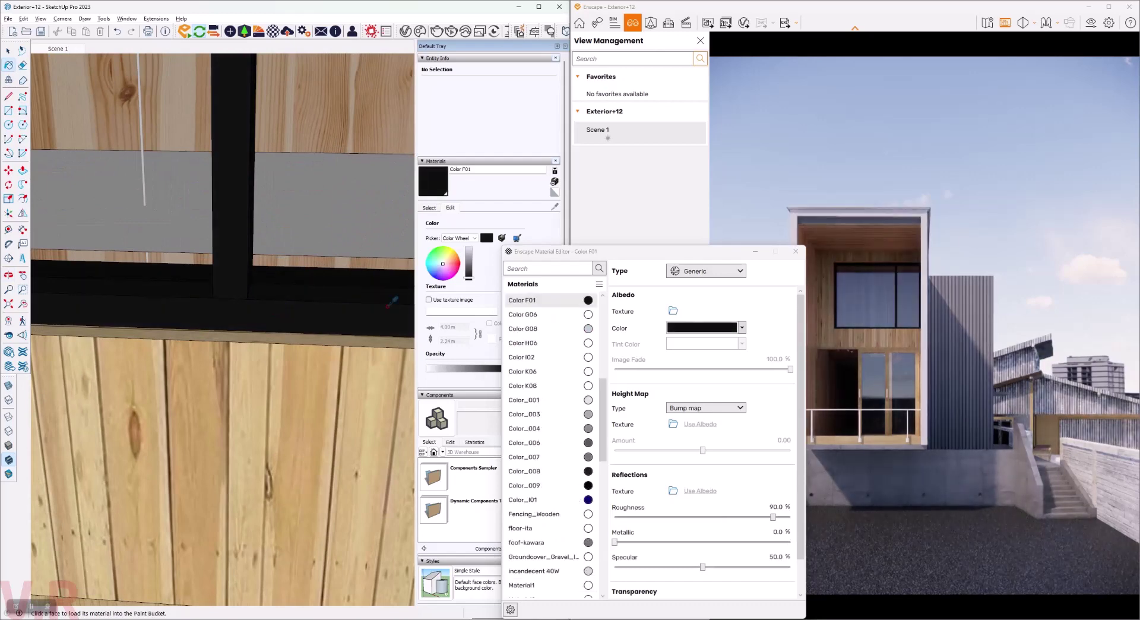
drag(656, 252, 380, 162)
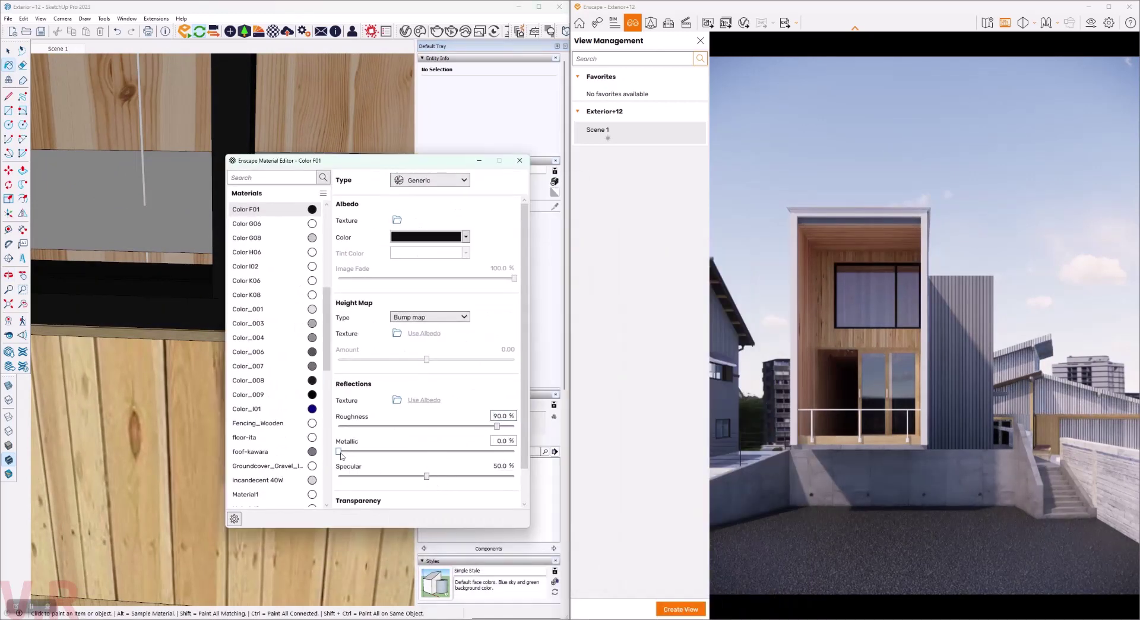
drag(339, 451, 514, 451)
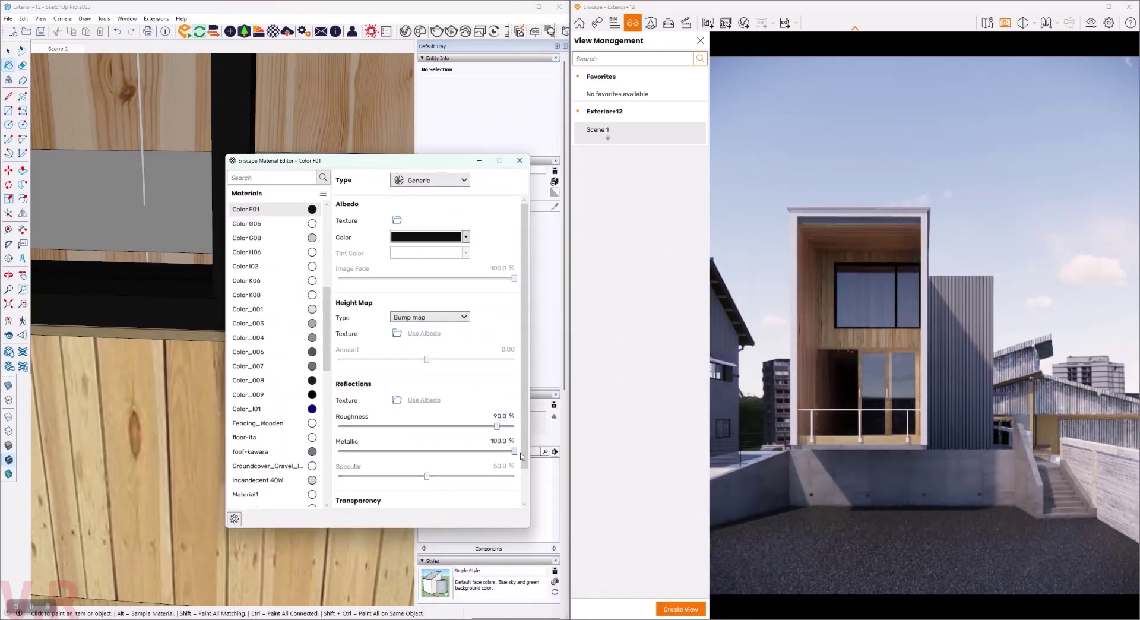
click(466, 237)
drag(401, 298, 389, 292)
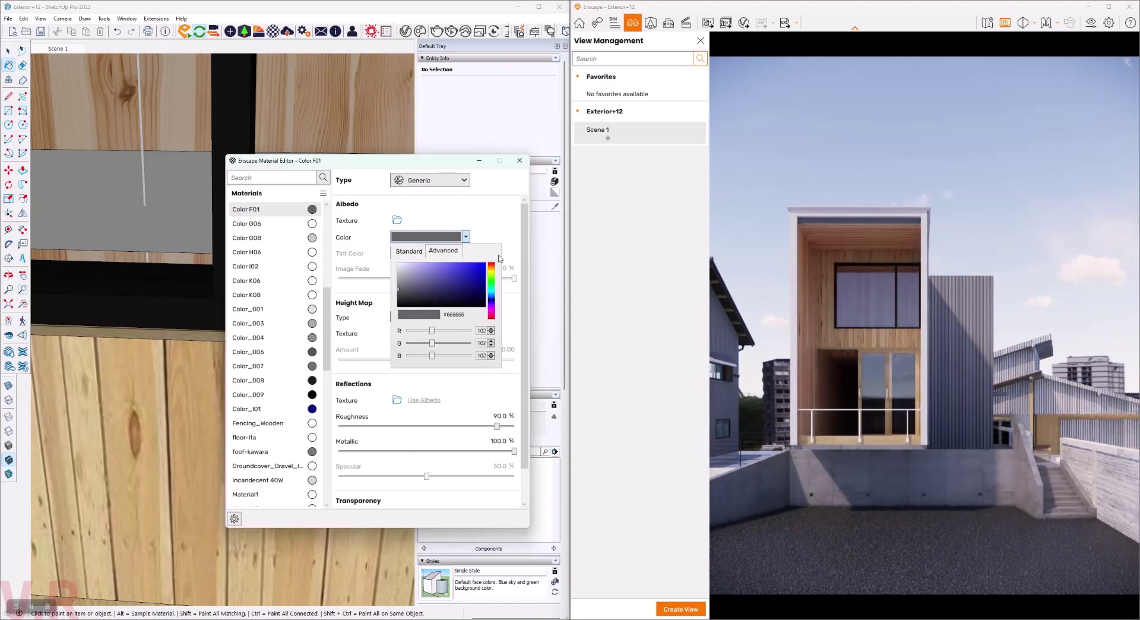
drag(497, 425, 482, 429)
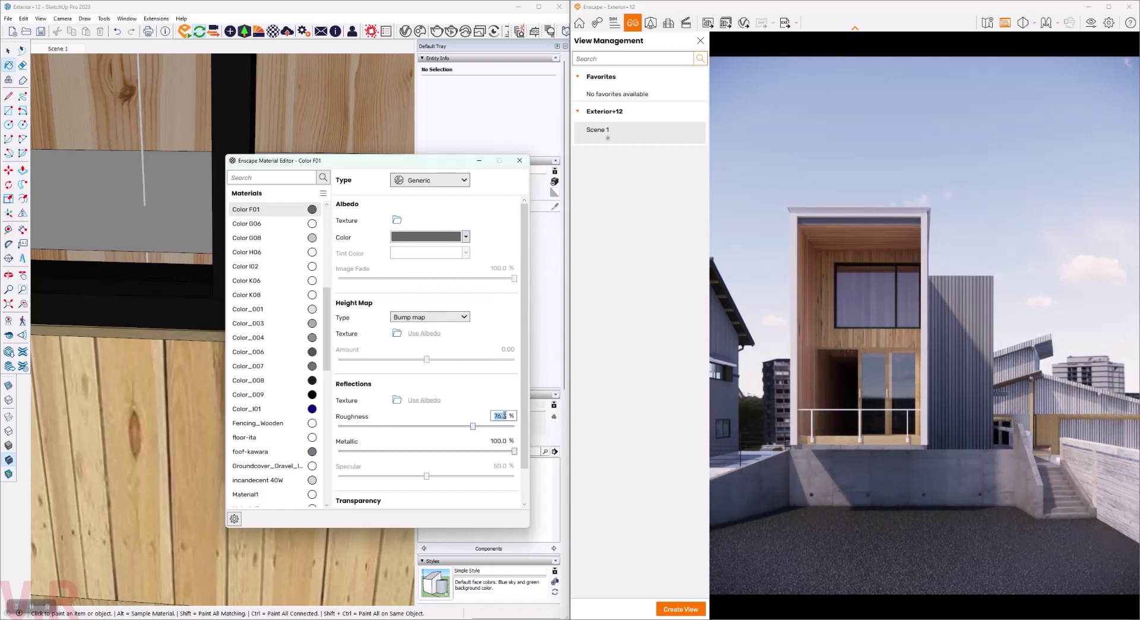
text(60)
key(Return)
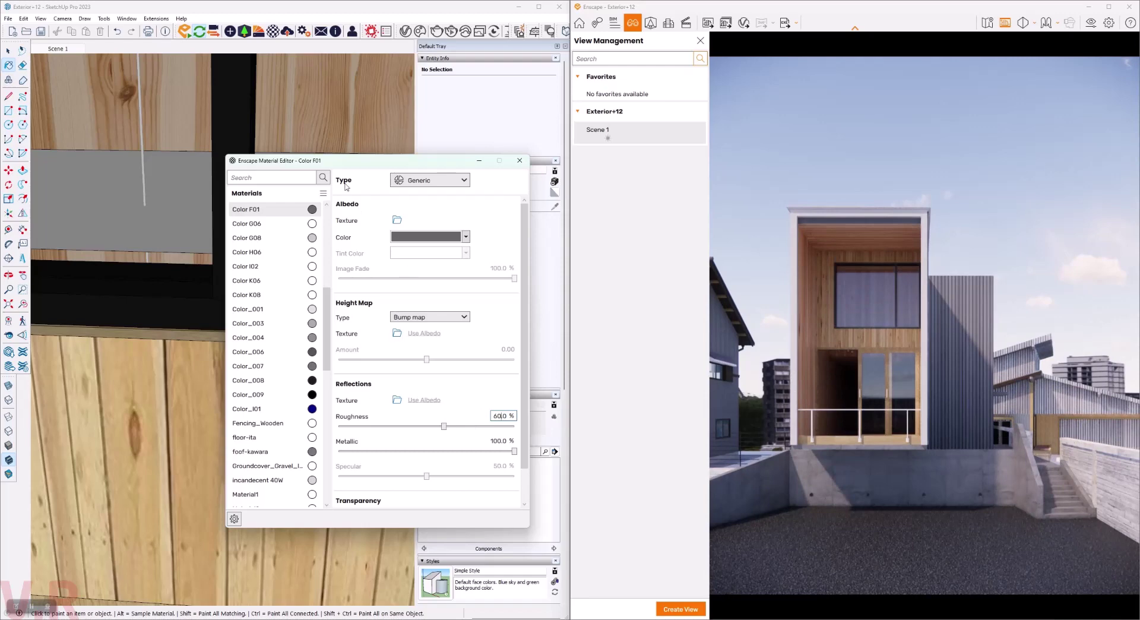
drag(345, 160, 538, 185)
middle_drag(84, 300, 264, 310)
scroll(273, 311, up, 3)
Show the Round Corner toolbar and set its offset to 0.01 m.
click(273, 311)
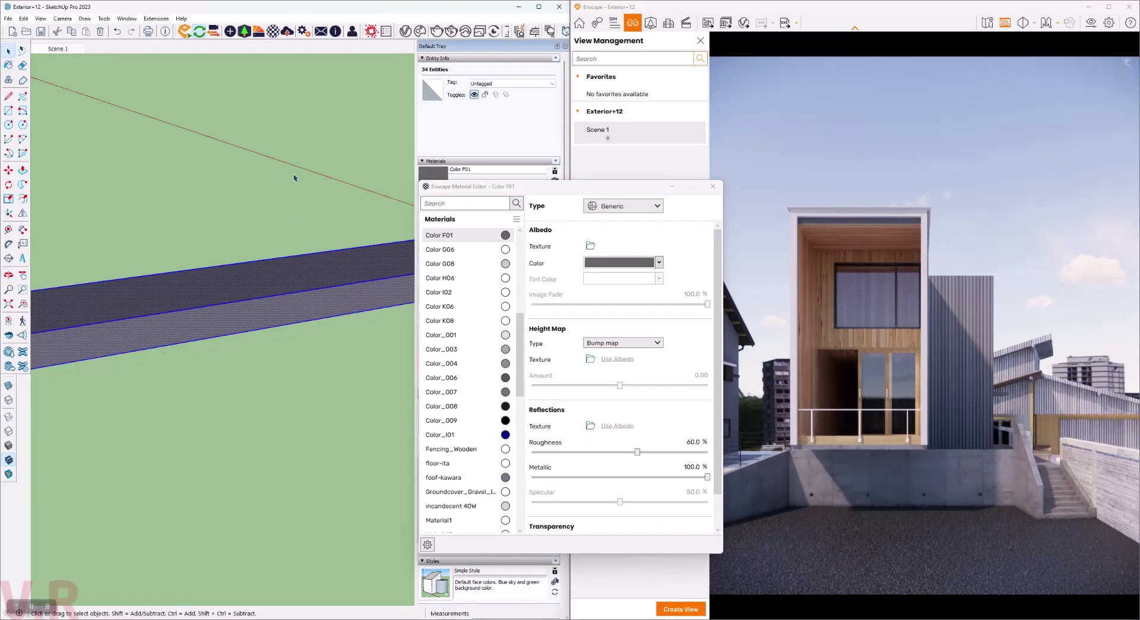
right_click(173, 31)
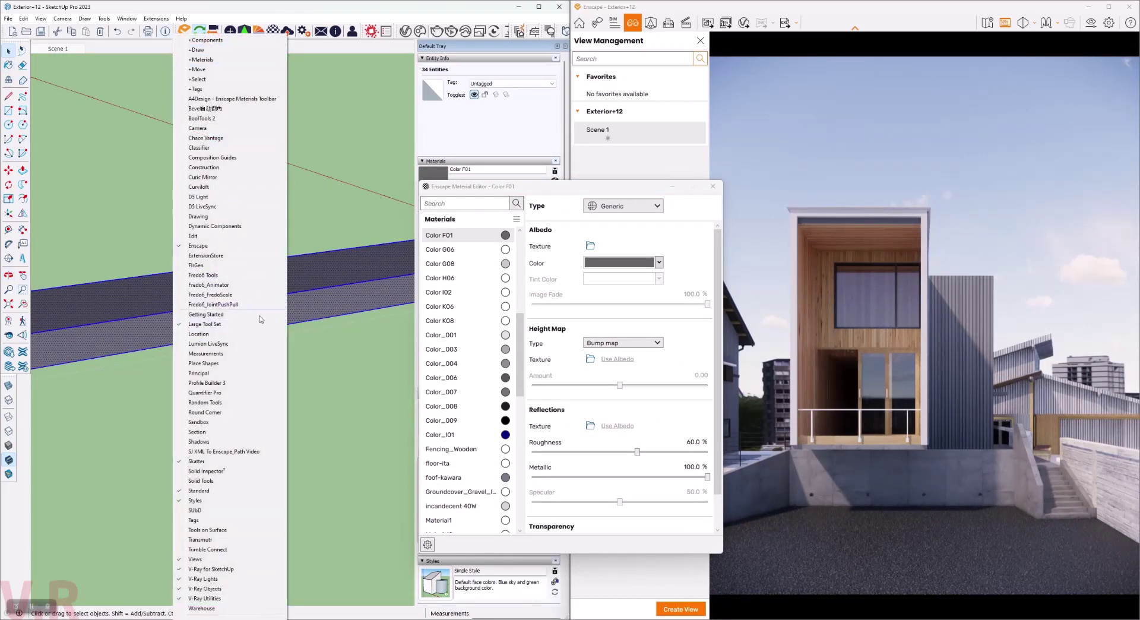
click(261, 412)
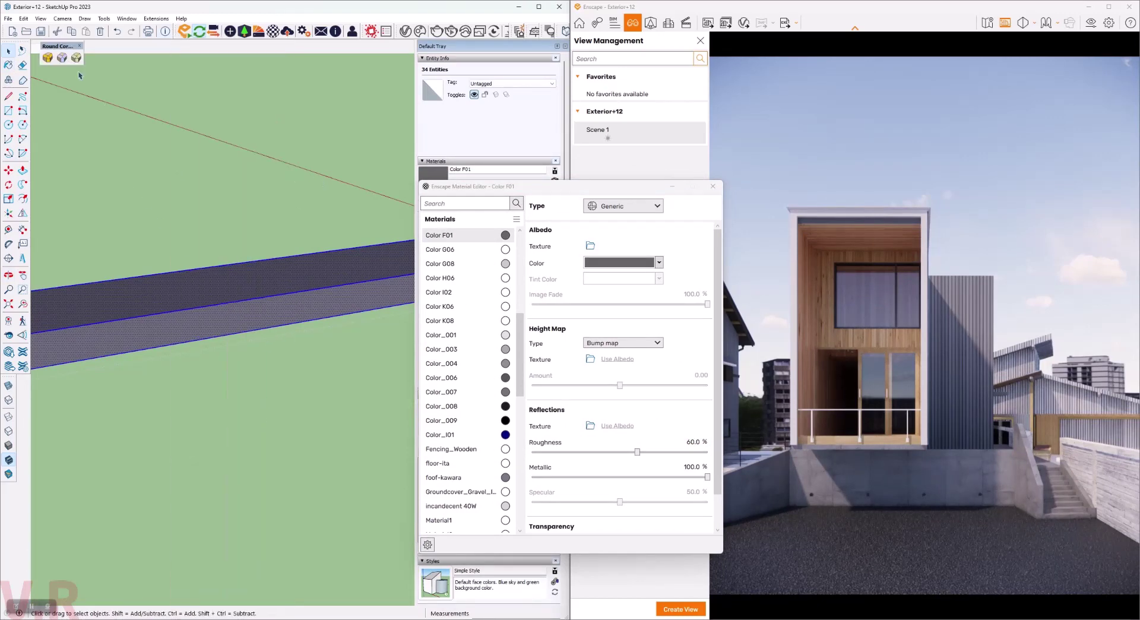
drag(52, 52, 47, 70)
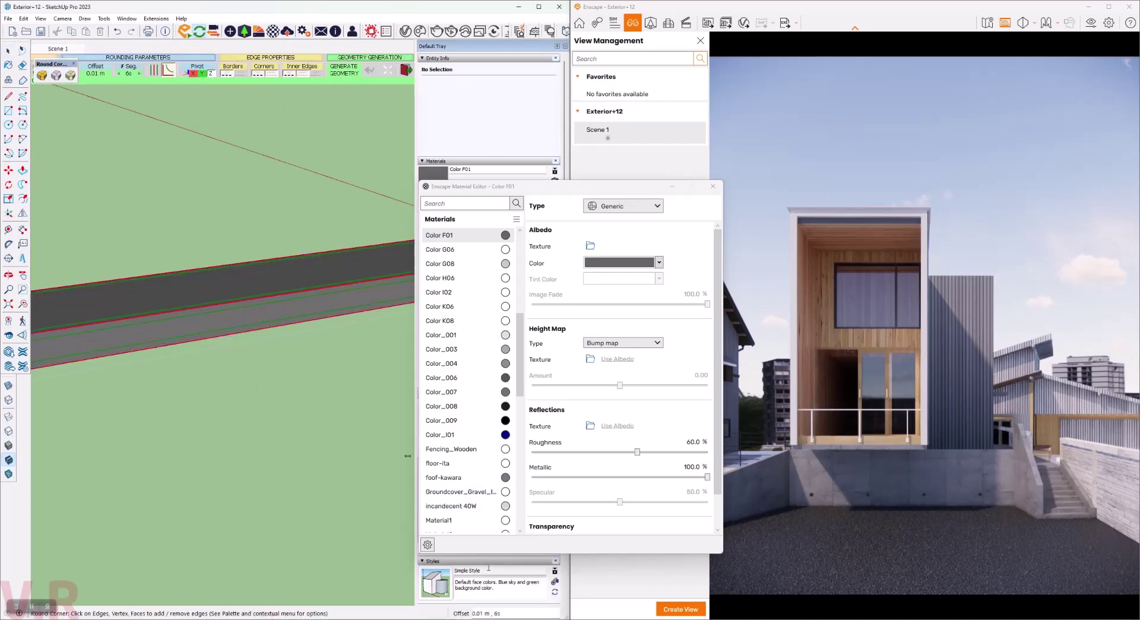
click(95, 73)
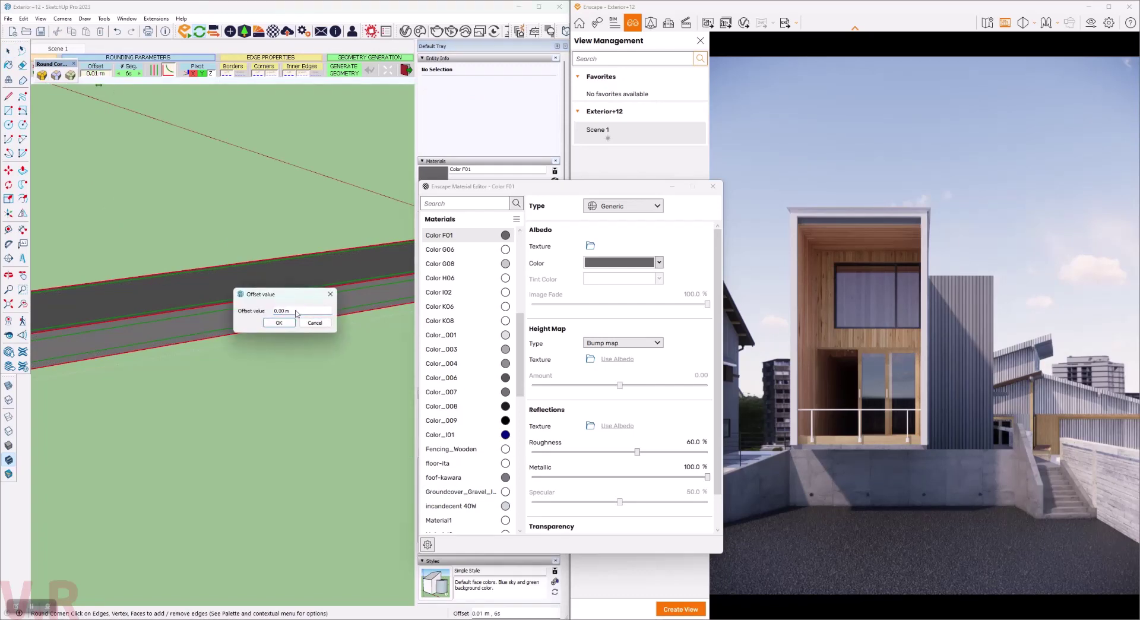
key(Return)
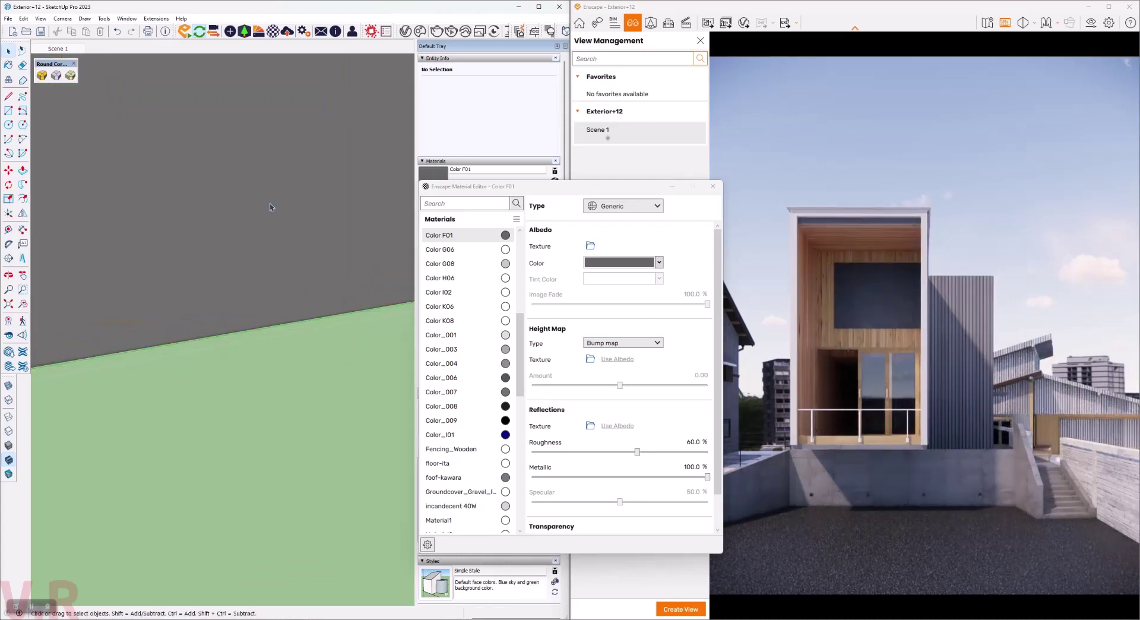
Round the edges of the vertical window post group with Round Corner.
middle_drag(270, 208, 236, 360)
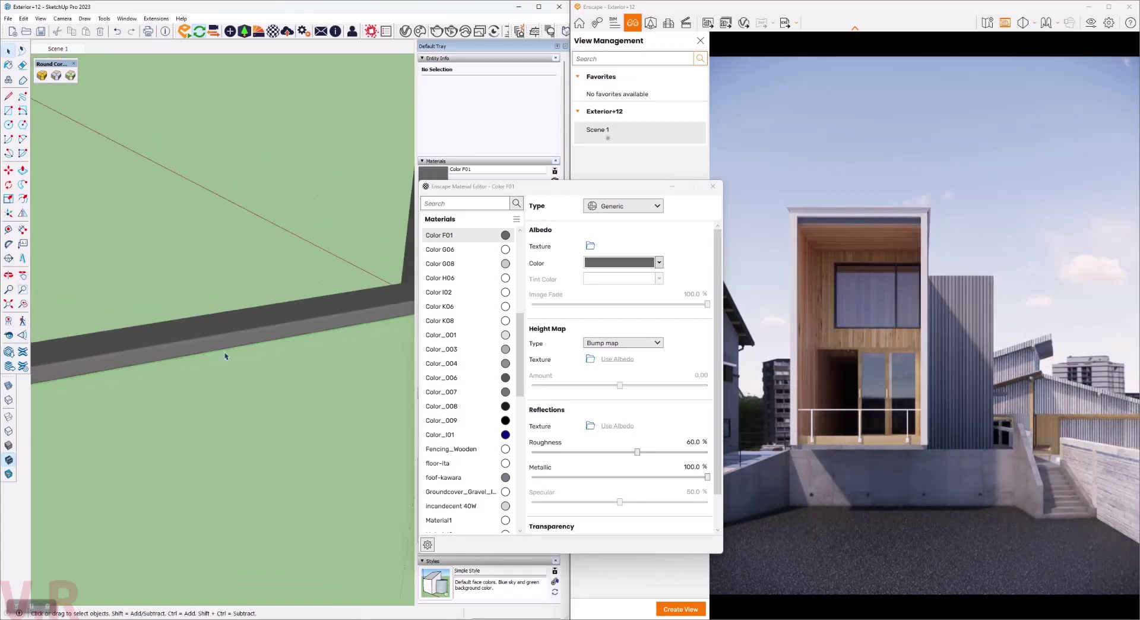
double_click(244, 321)
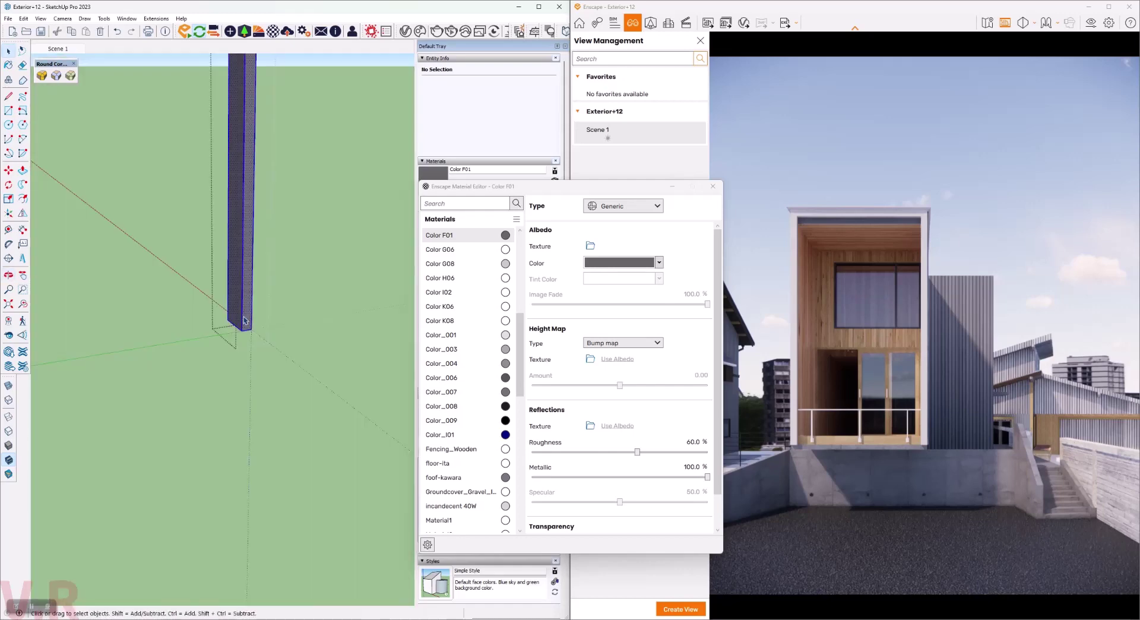
click(41, 75)
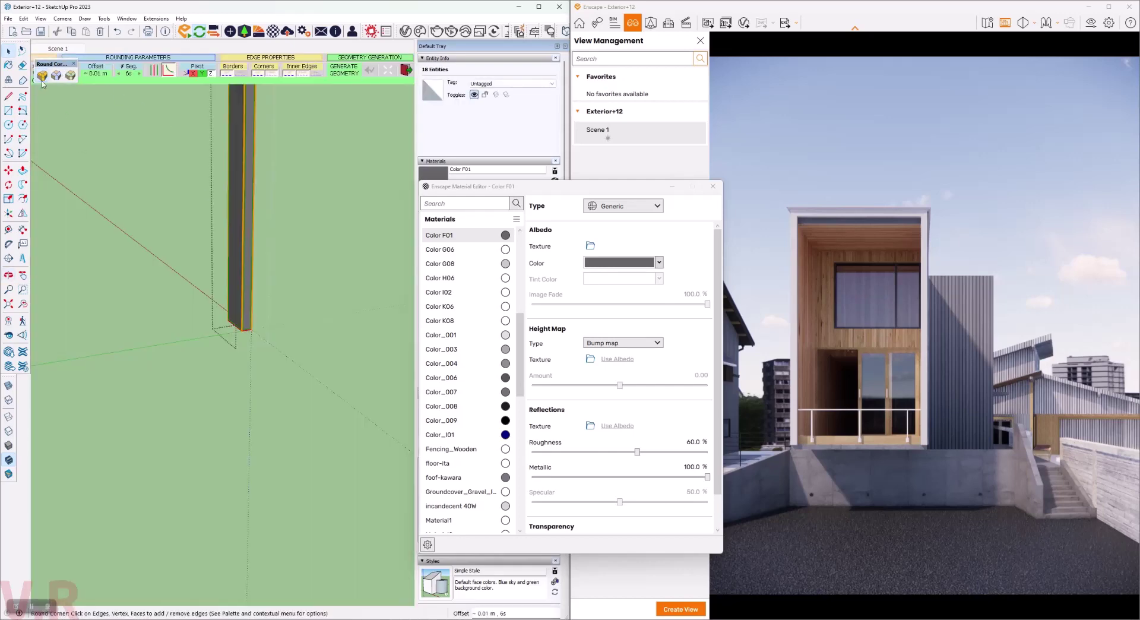
click(337, 320)
middle_drag(337, 321, 183, 204)
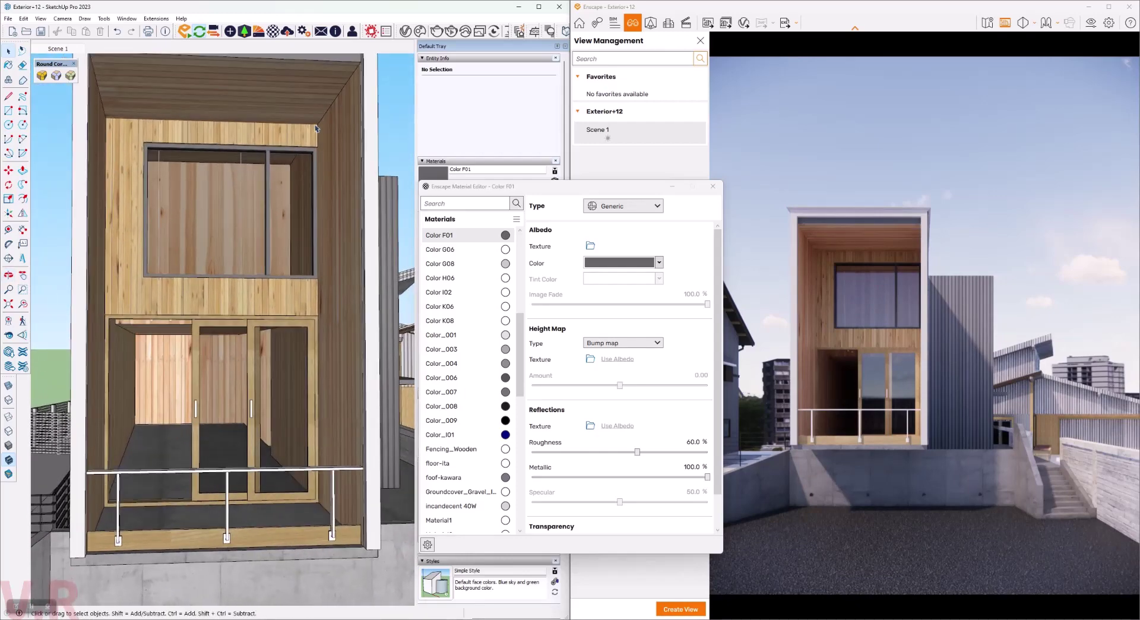
scroll(307, 148, down, 2)
scroll(249, 178, down, 3)
scroll(196, 207, down, 2)
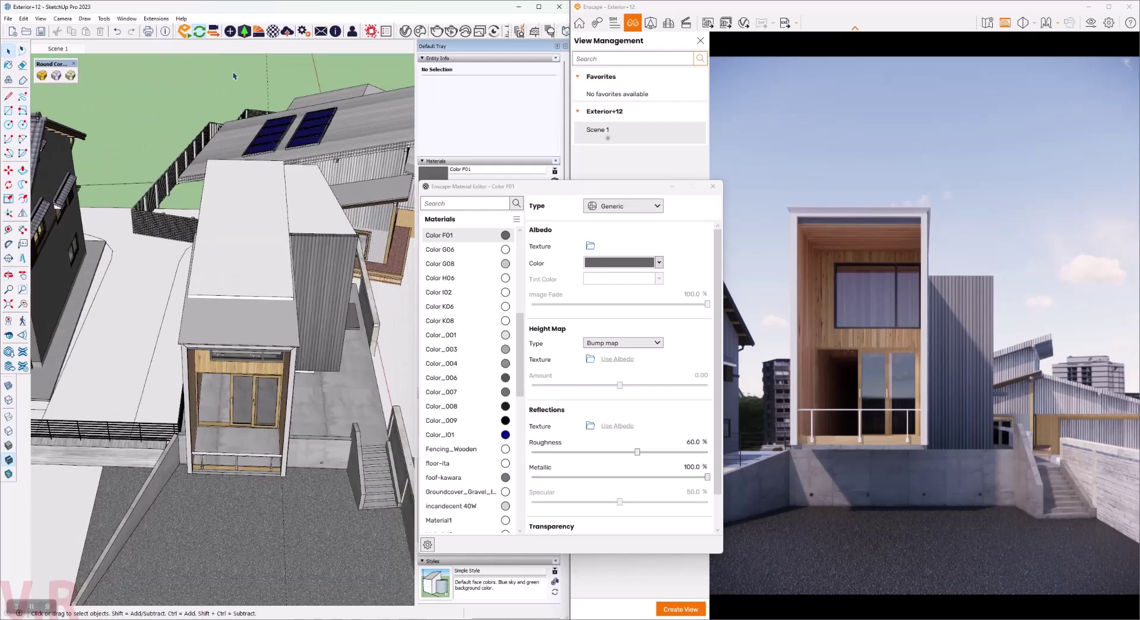
In the Enscape Asset Library, filter to Vegetation with the Tree tag and pick a tree.
click(244, 31)
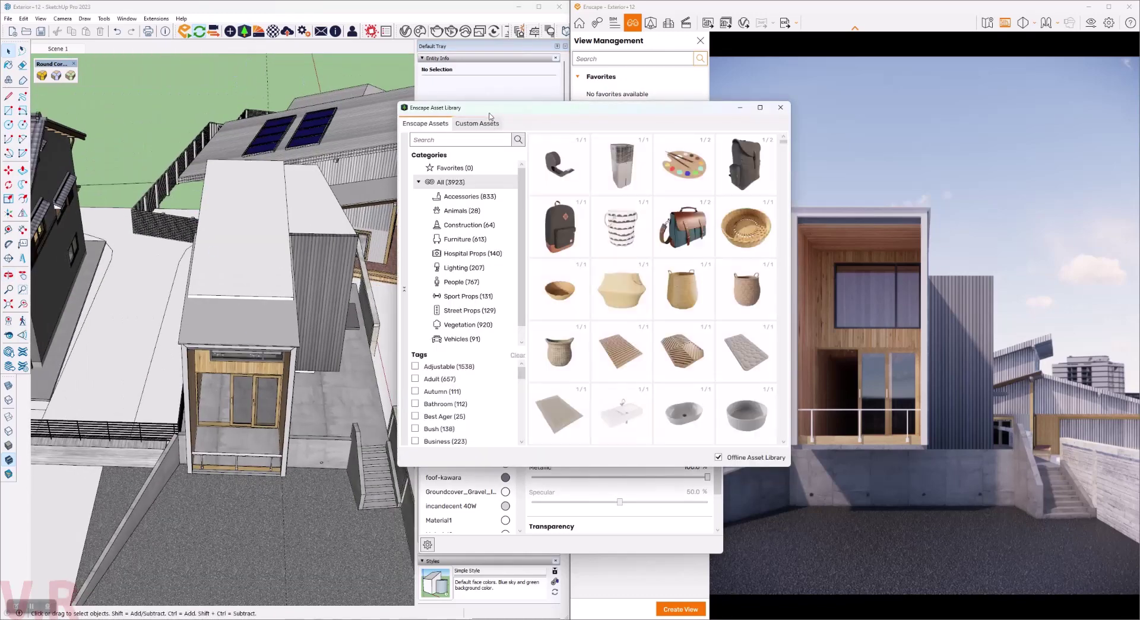
drag(491, 117, 481, 103)
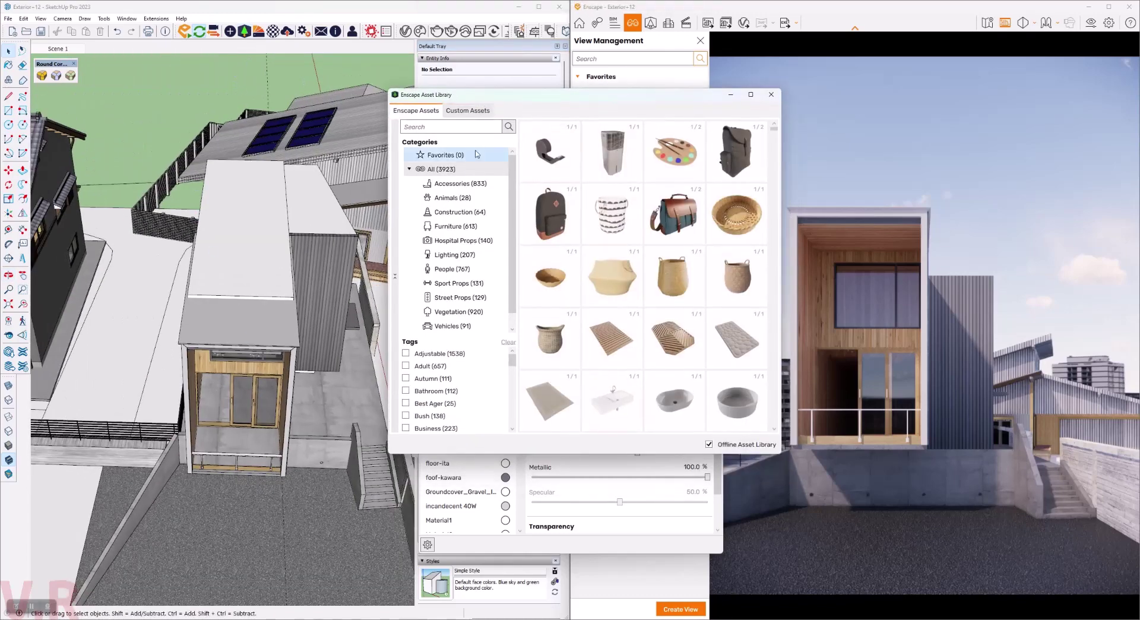
click(471, 315)
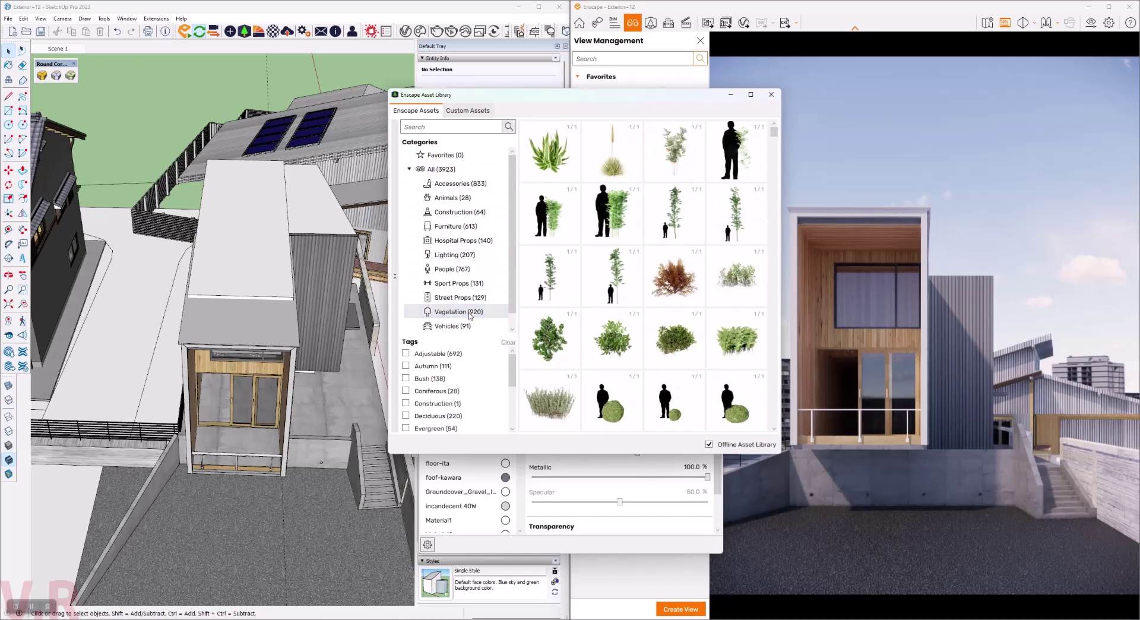
scroll(458, 398, down, 2)
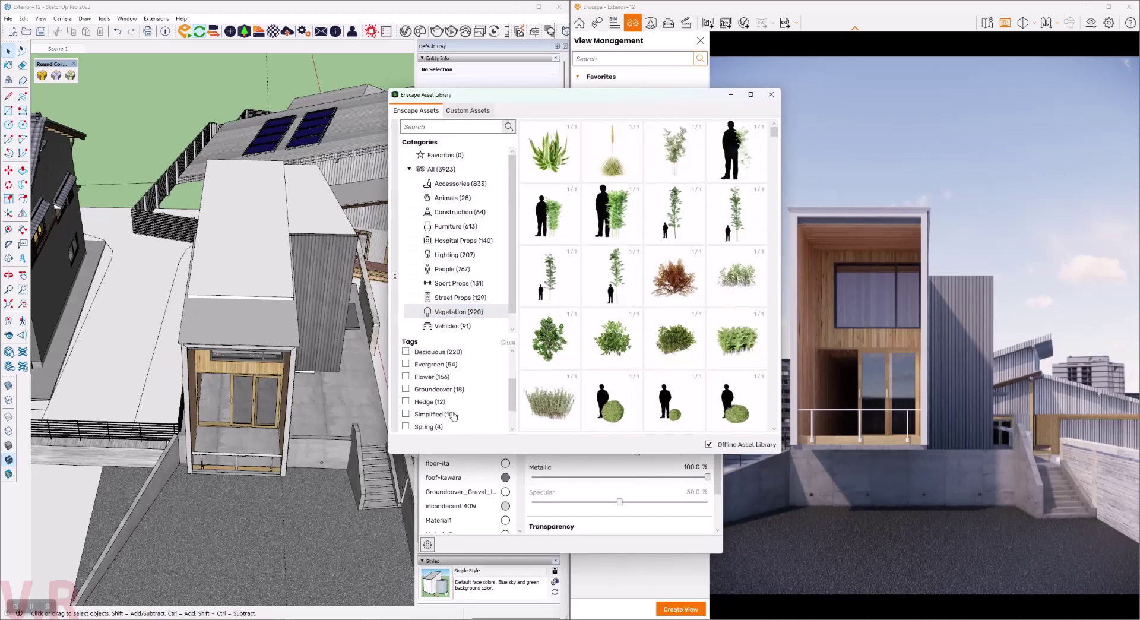
scroll(453, 416, down, 1)
click(405, 427)
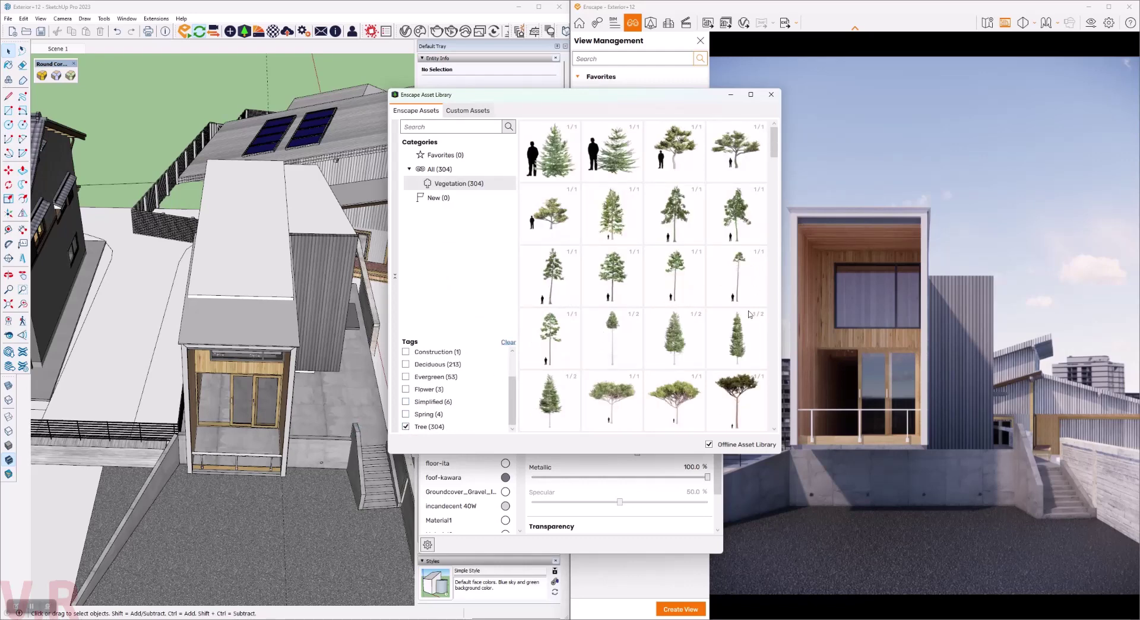
scroll(719, 278, down, 3)
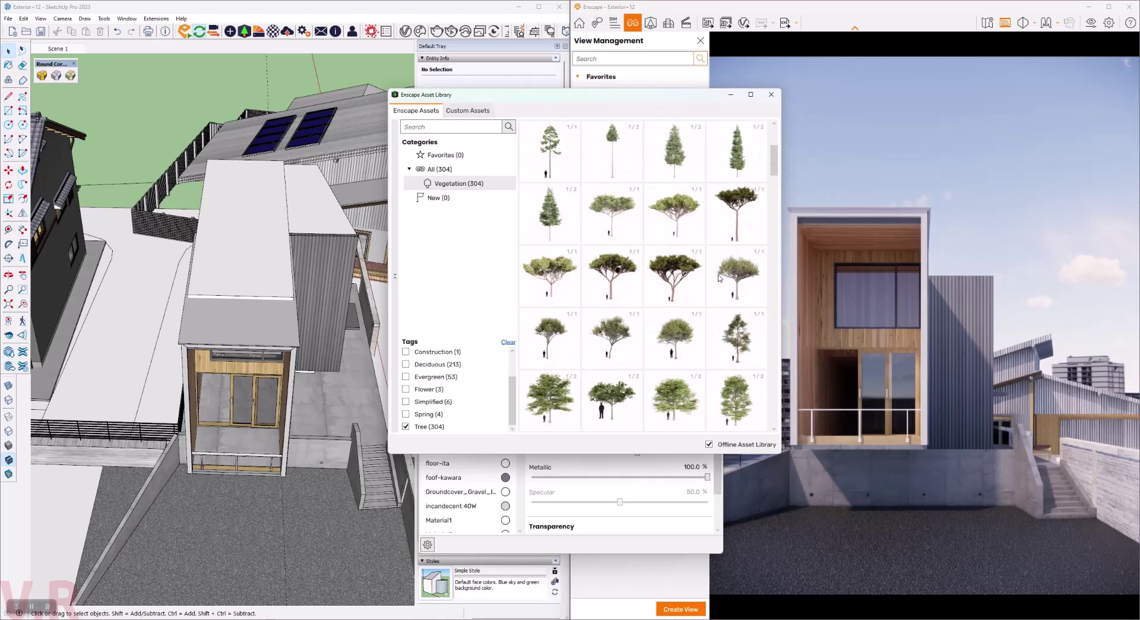
click(743, 355)
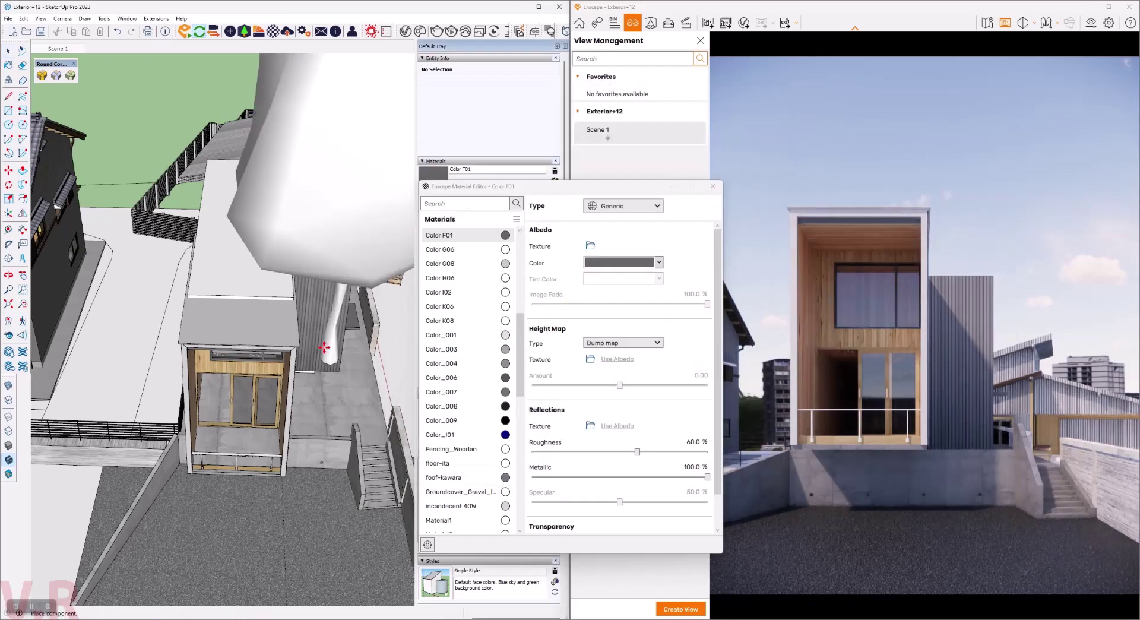
Place Deciduous Tree 002 copies beside the house and across the site.
click(151, 268)
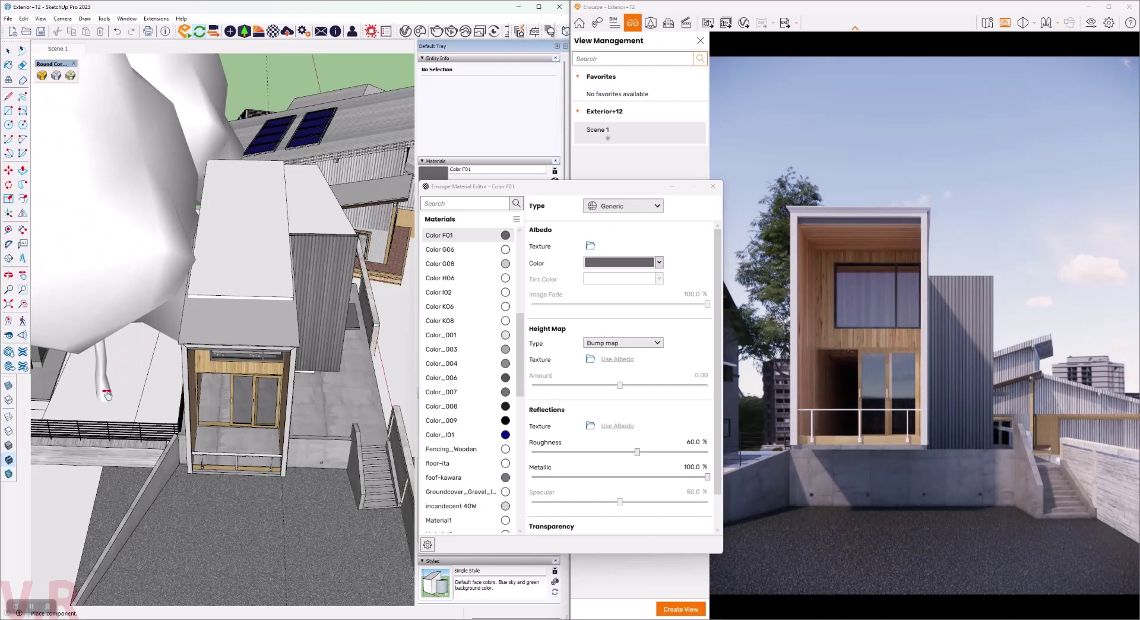
scroll(101, 396, up, 3)
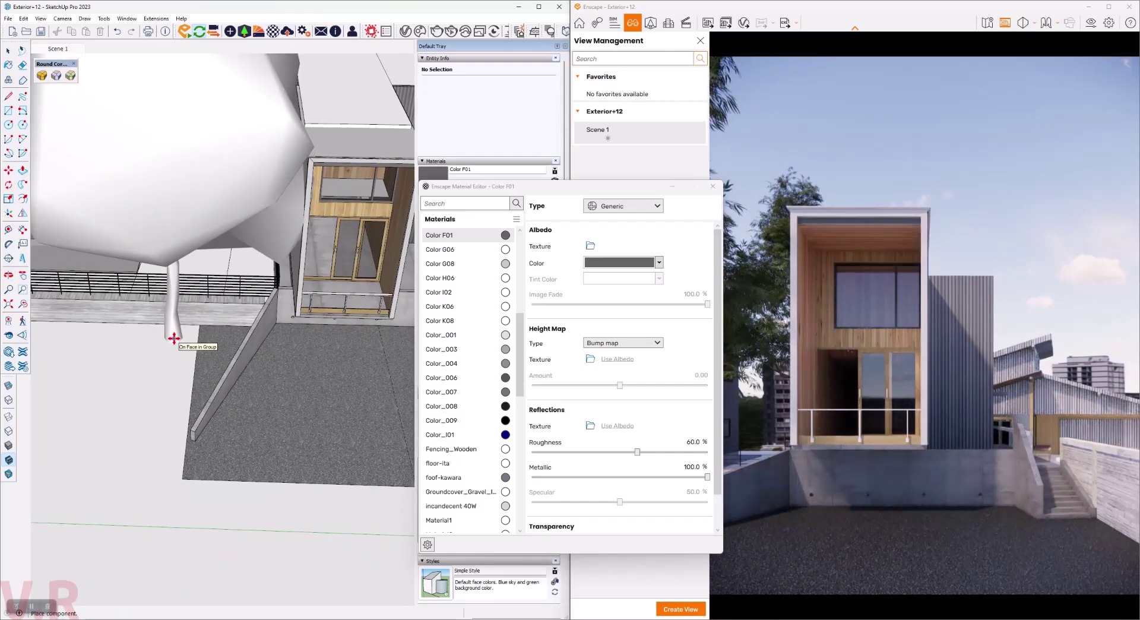
mouse_move(212, 224)
middle_down()
mouse_move(235, 213)
mouse_move(50, 245)
middle_up()
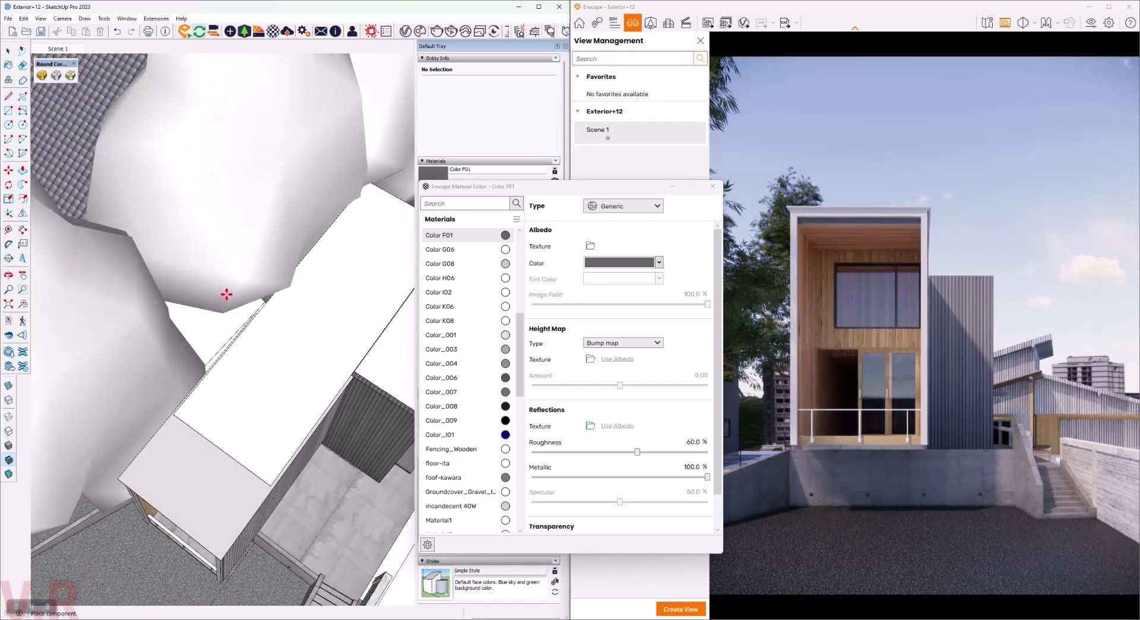
middle_drag(227, 295, 177, 4)
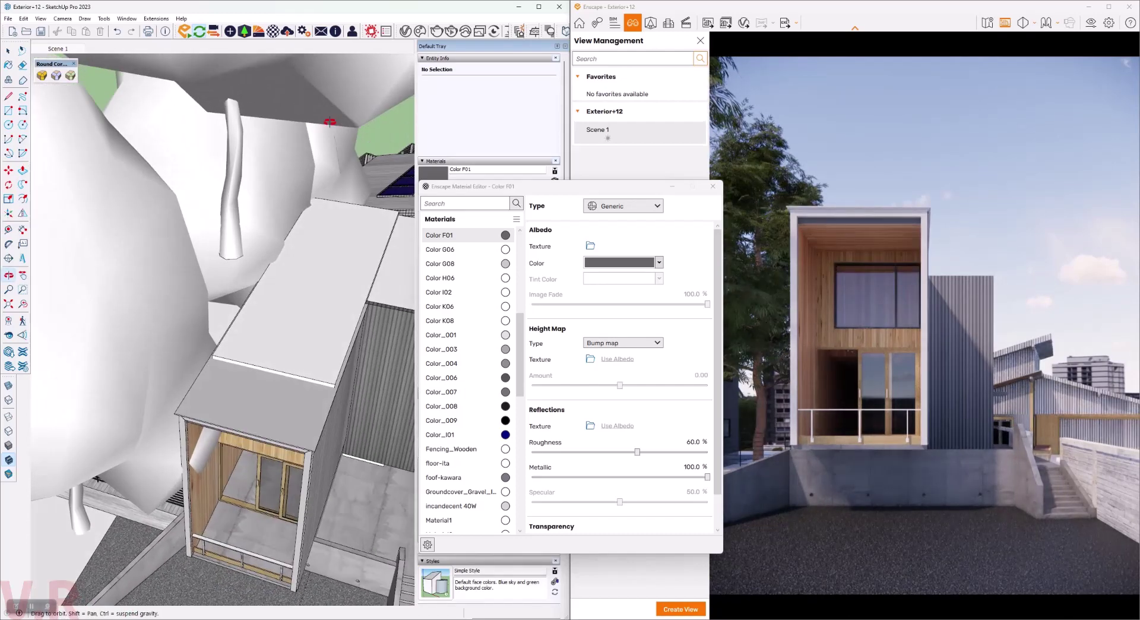
middle_drag(250, 149, 223, 293)
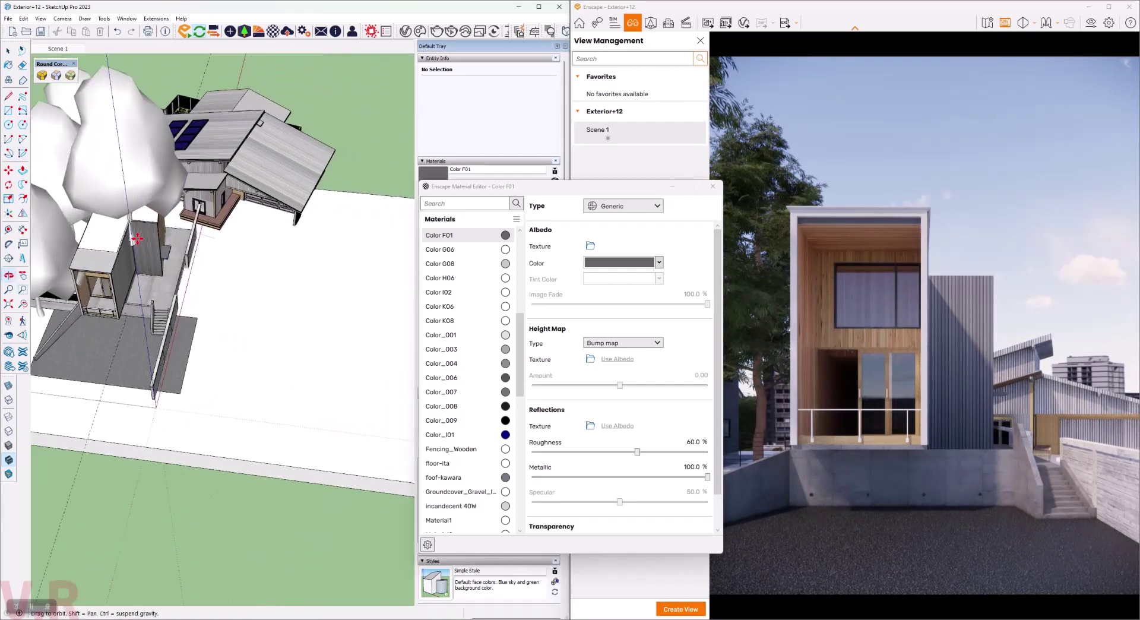
click(222, 294)
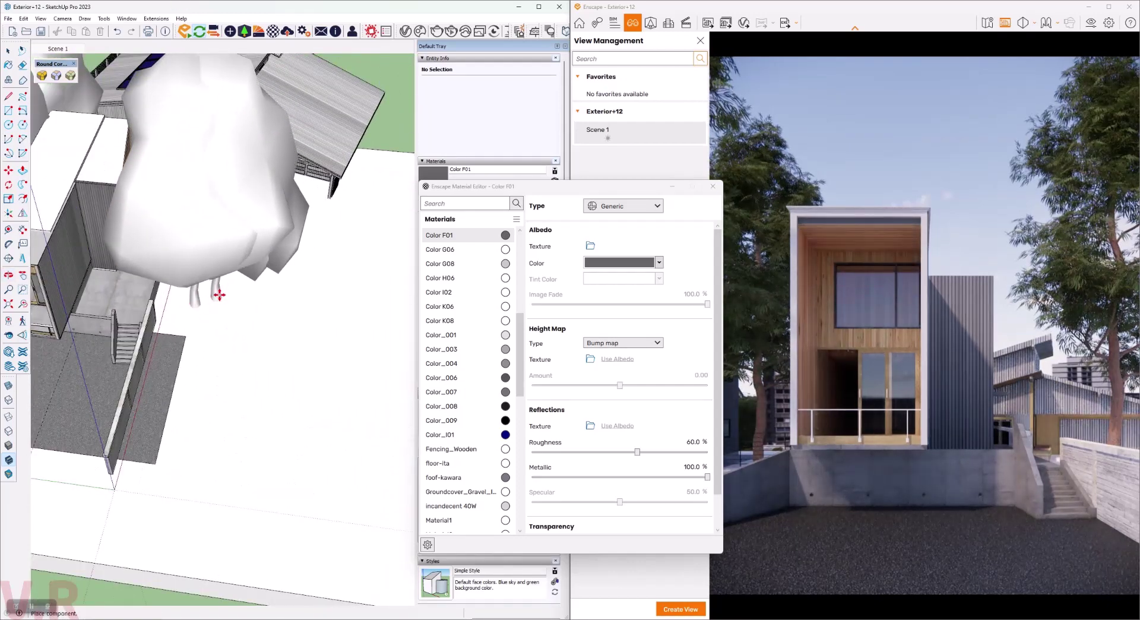
mouse_move(217, 288)
middle_down()
mouse_move(222, 233)
mouse_move(223, 320)
middle_up()
scroll(263, 282, up, 3)
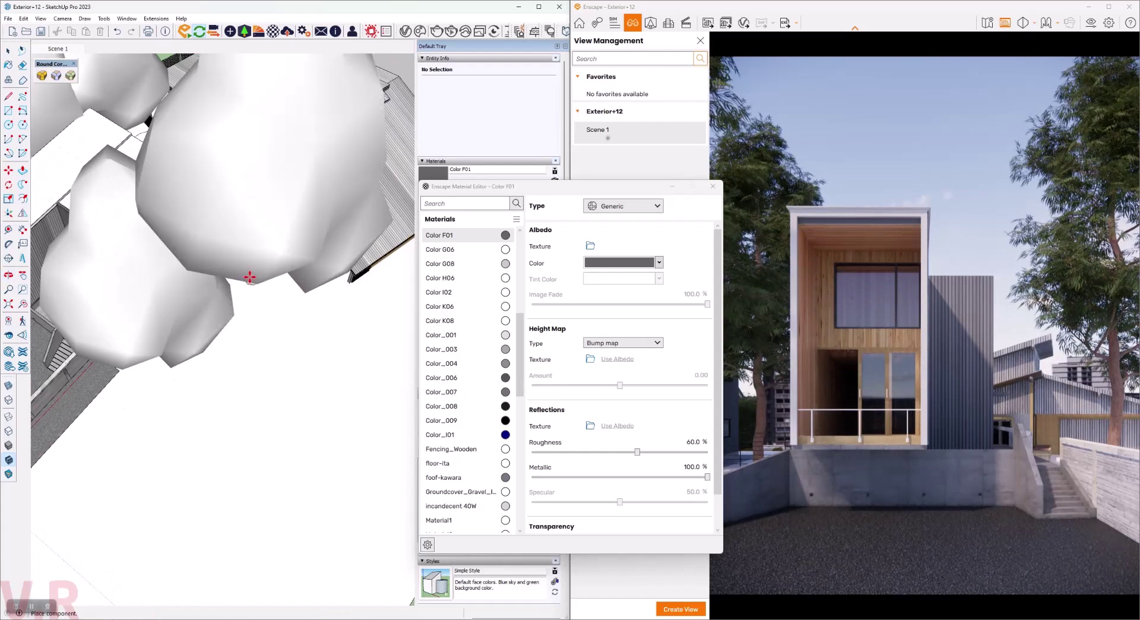
scroll(263, 283, down, 5)
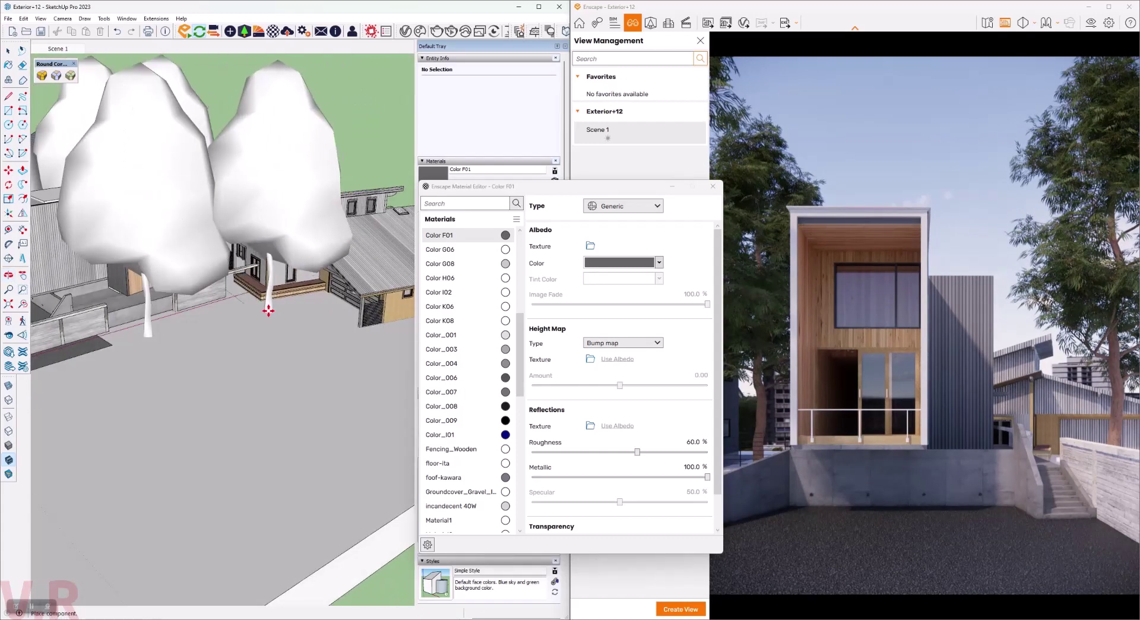
middle_drag(217, 363, 293, 419)
scroll(293, 420, up, 3)
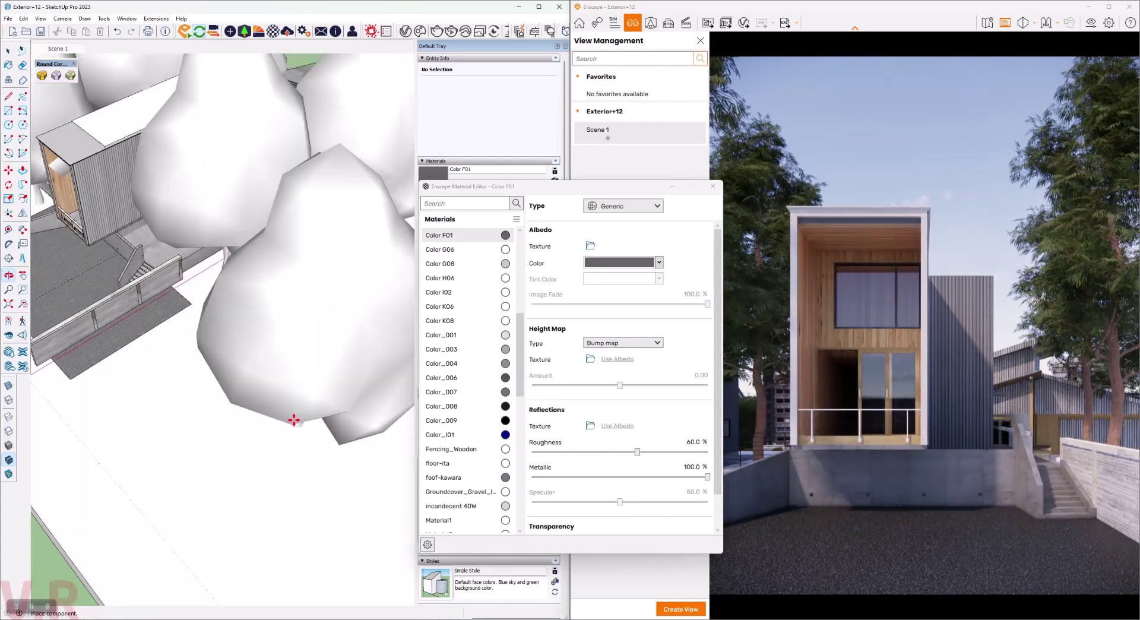
Return to Select, pick one tree and start moving it.
key(space)
click(271, 225)
key(m)
mouse_move(308, 308)
middle_down()
mouse_move(247, 363)
mouse_move(278, 280)
middle_up()
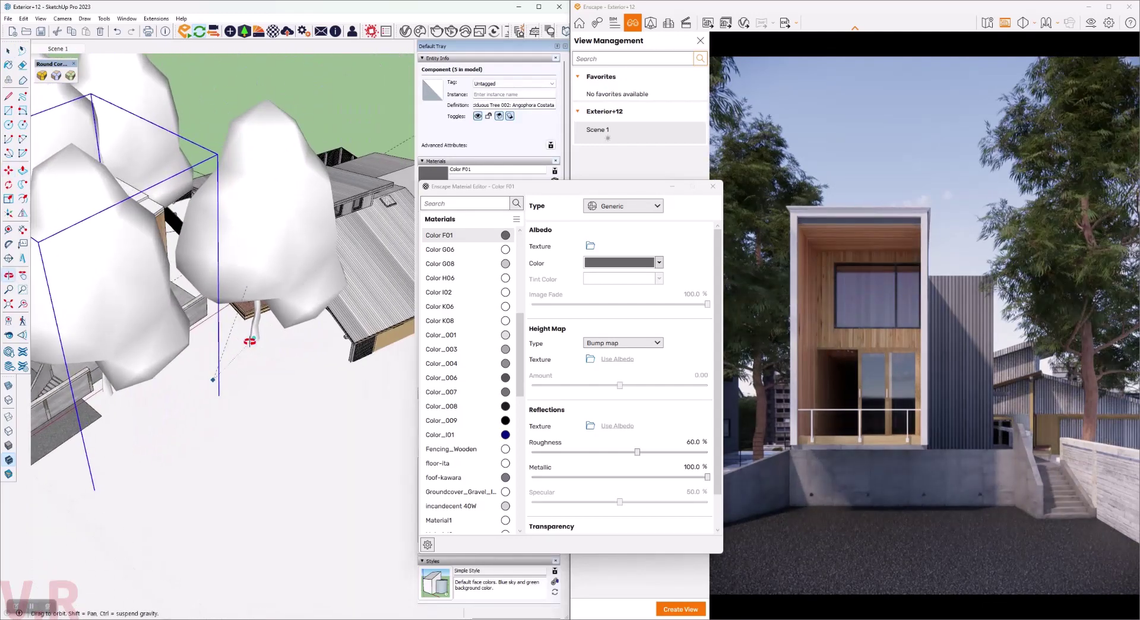
From an aerial view, delete the tree on the left of the house.
key(space)
scroll(276, 278, up, 5)
key(m)
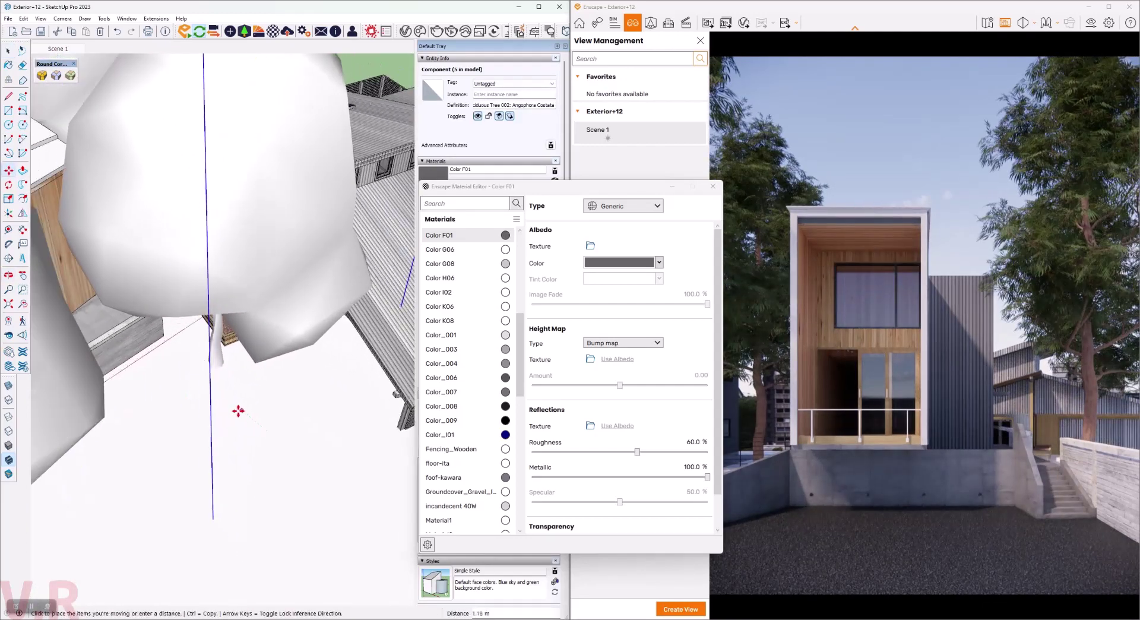
scroll(235, 408, down, 6)
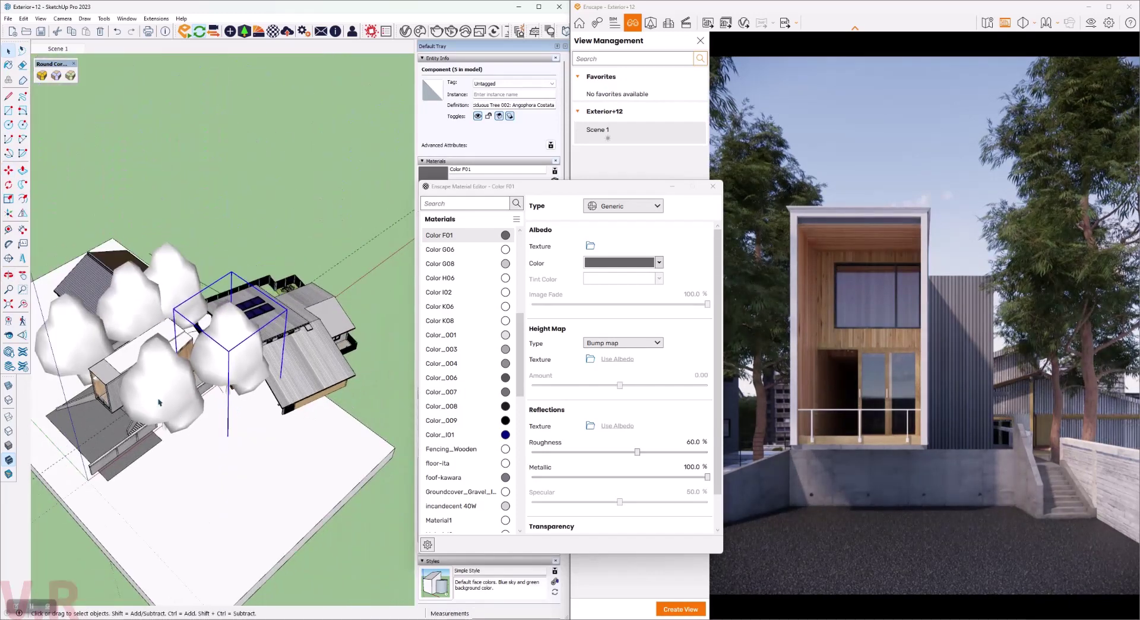
mouse_move(235, 408)
middle_down()
mouse_move(271, 299)
mouse_move(295, 295)
middle_up()
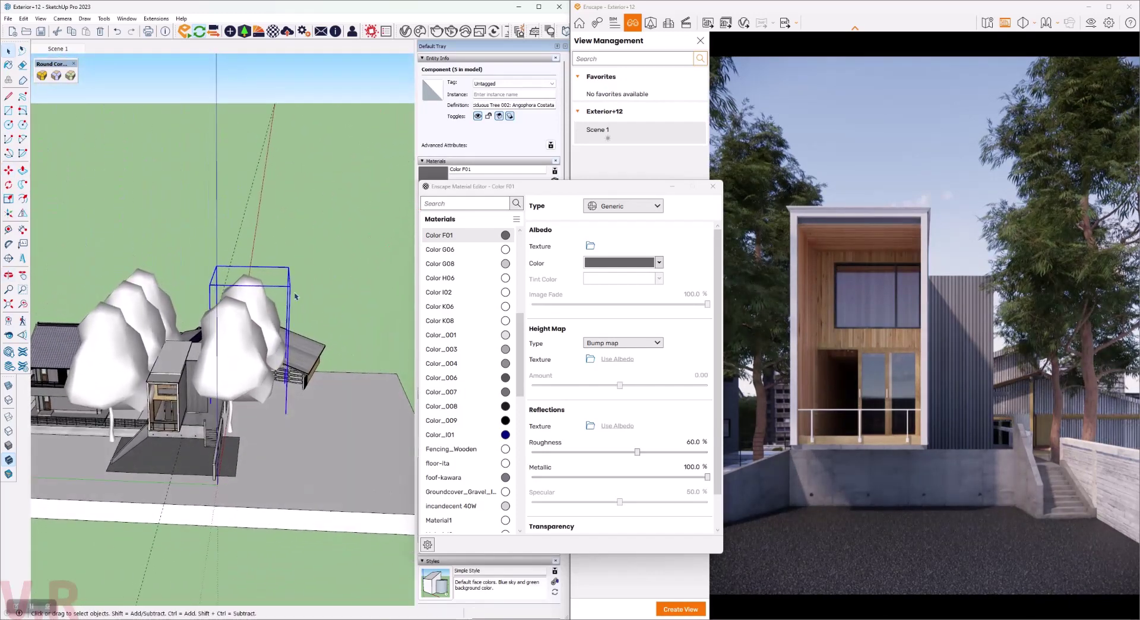
middle_drag(200, 373, 222, 380)
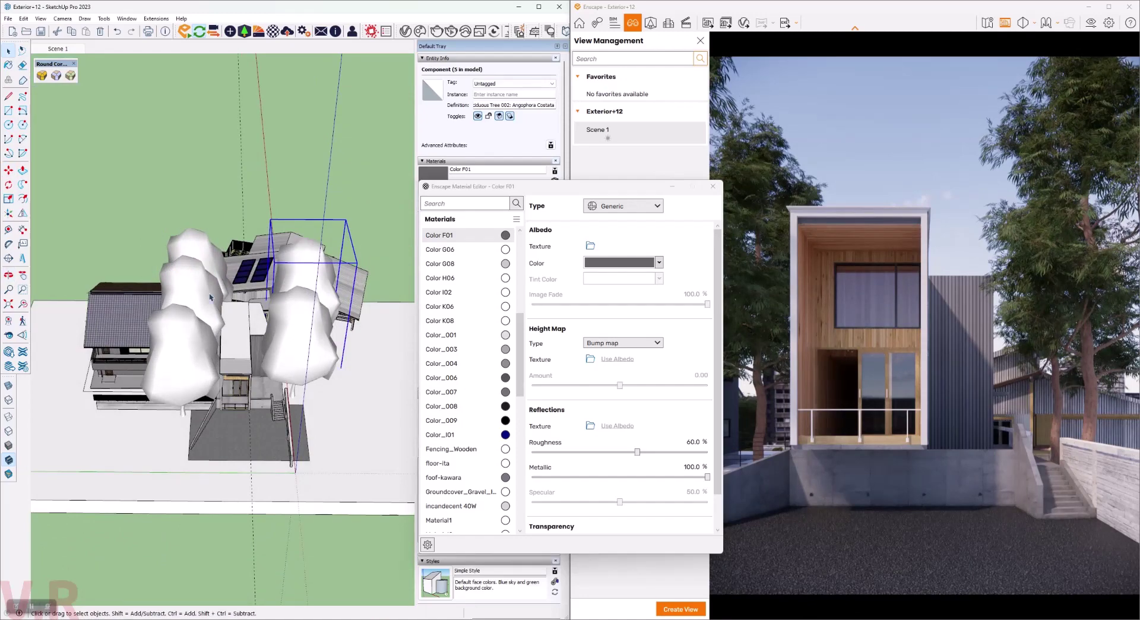
click(210, 297)
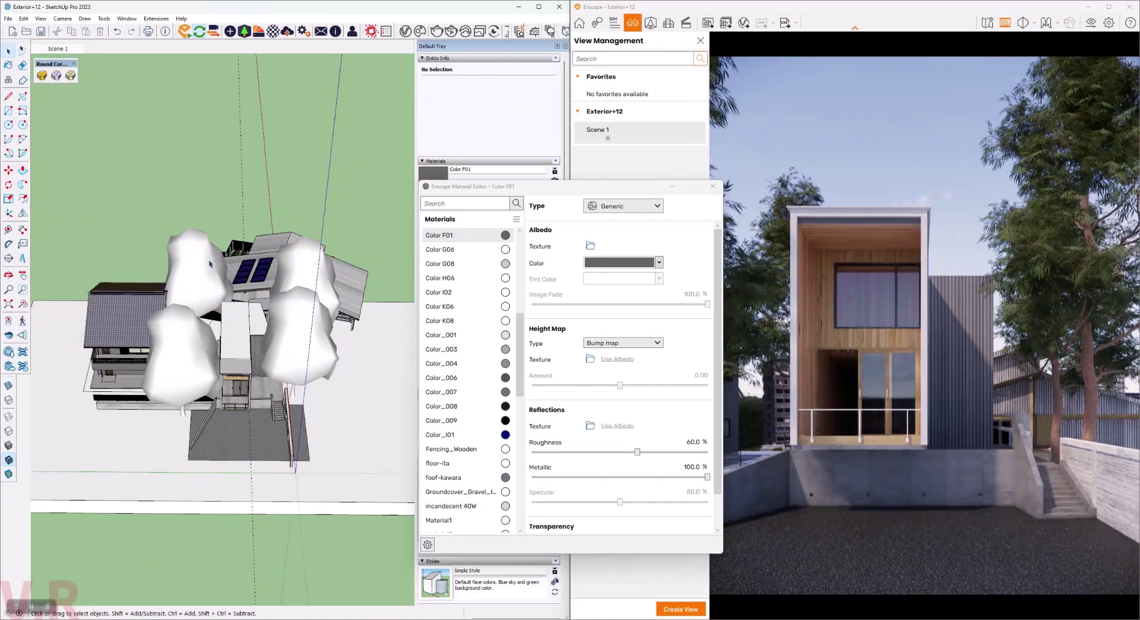
key(Delete)
Move another tree to a new spot on the site.
middle_drag(210, 297, 221, 323)
scroll(220, 322, up, 2)
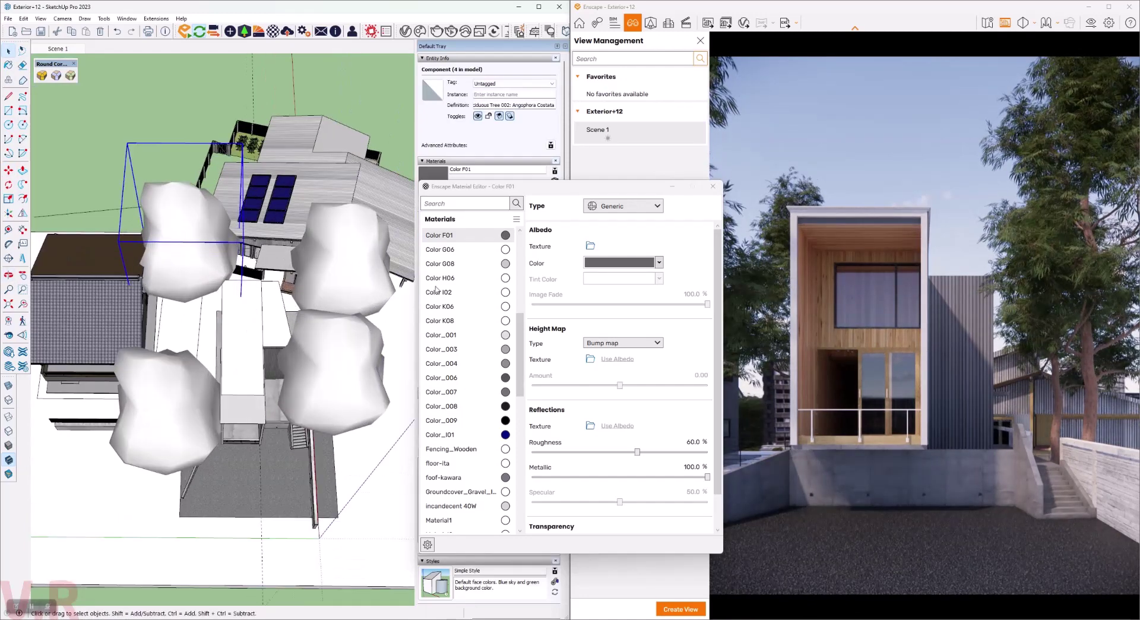
drag(617, 194, 580, 253)
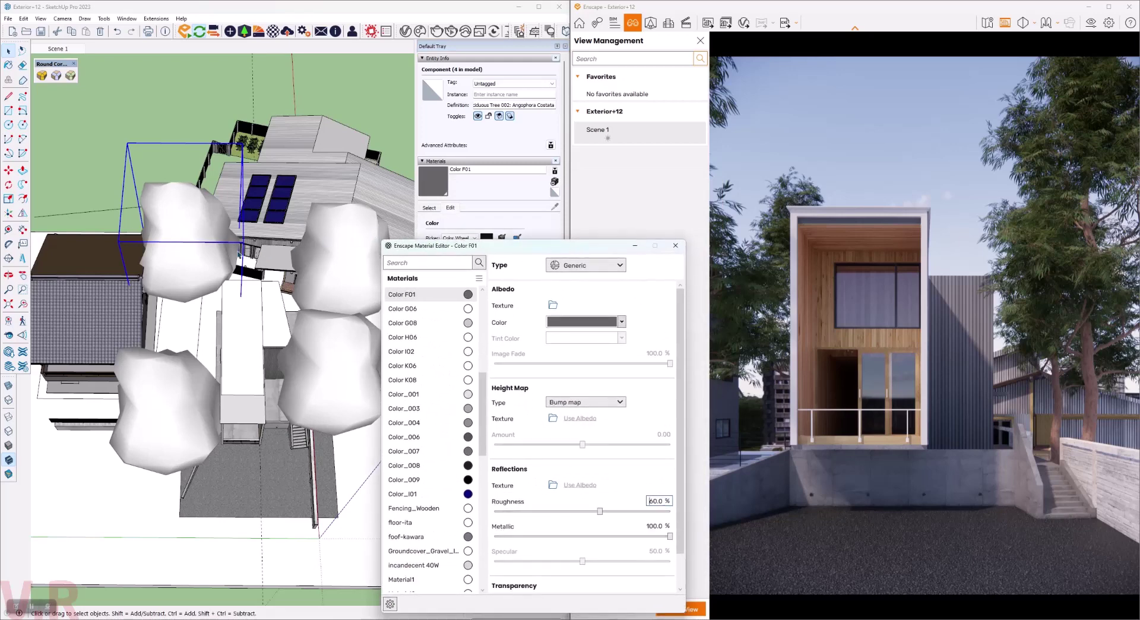
middle_drag(178, 268, 184, 250)
key(m)
click(148, 178)
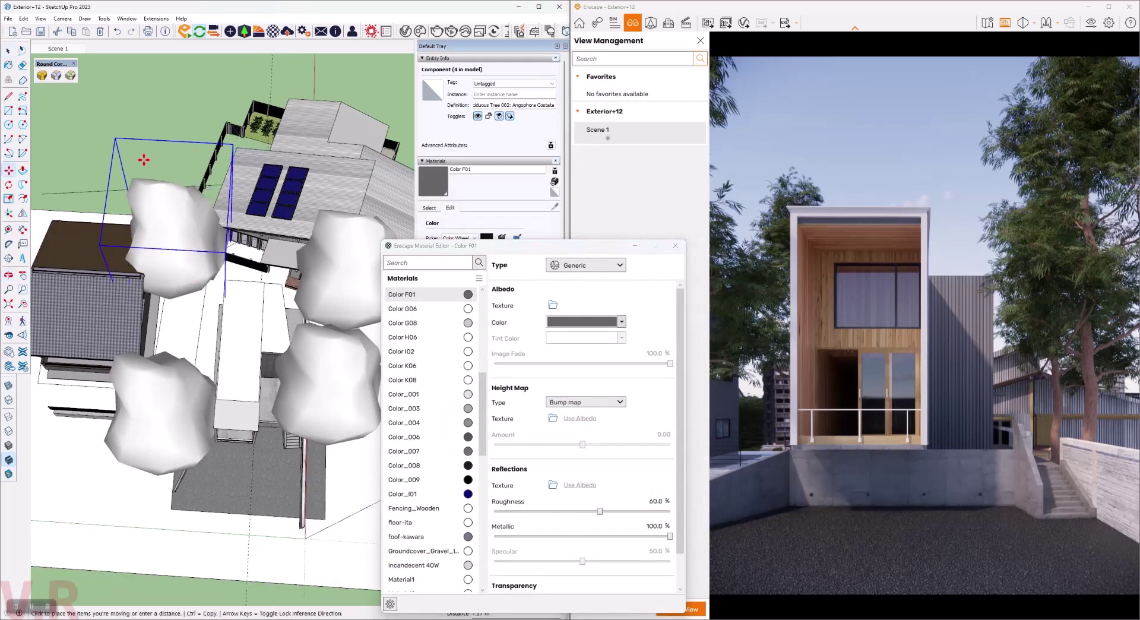
click(145, 159)
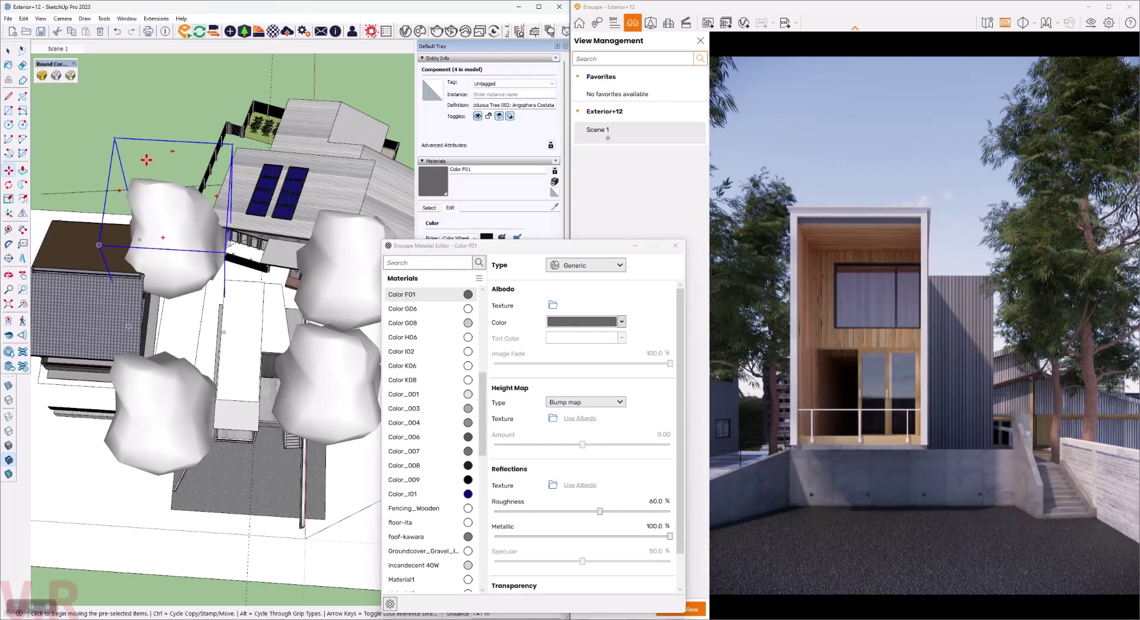
key(space)
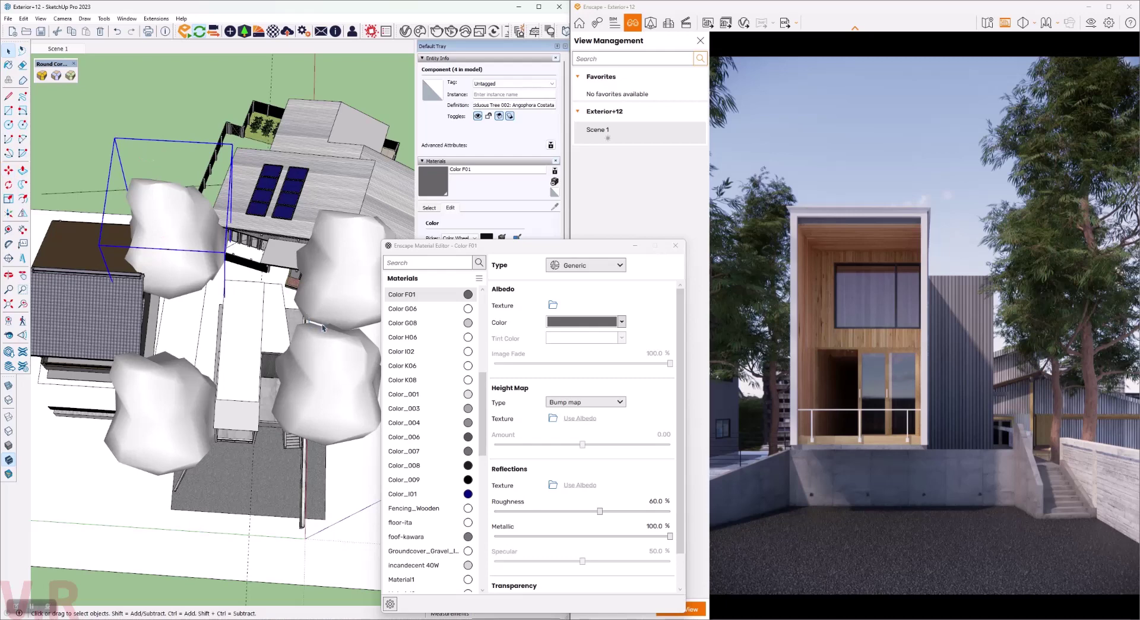
scroll(322, 327, down, 4)
middle_drag(322, 328, 208, 326)
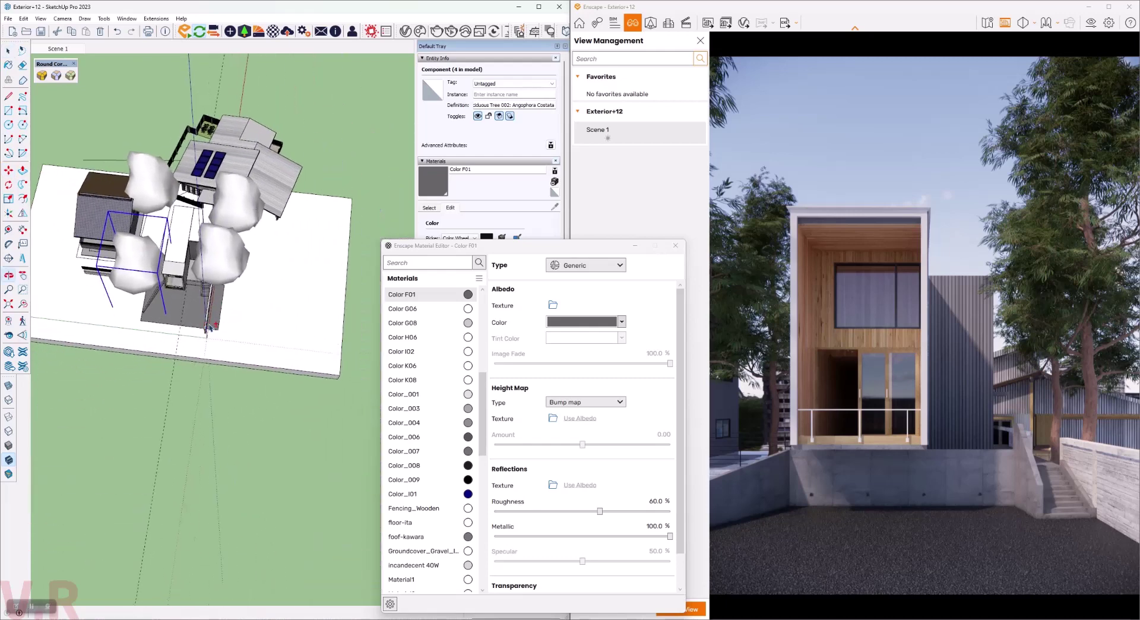
Reposition a tree in front of the house, shifting it exactly 1 m.
key(m)
click(249, 300)
click(268, 348)
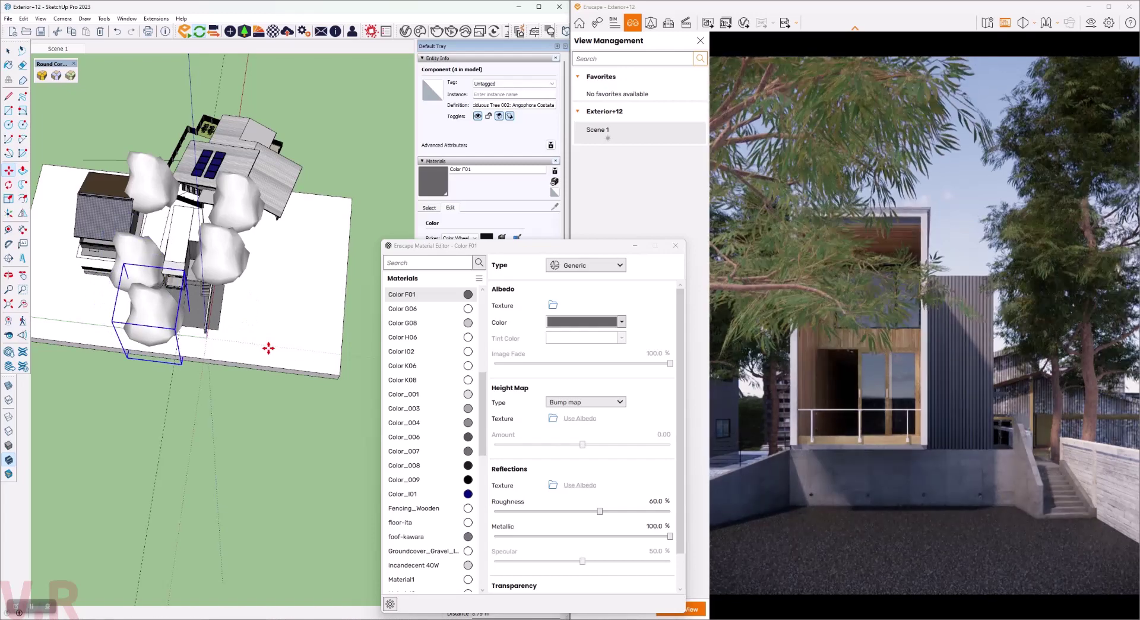
click(284, 297)
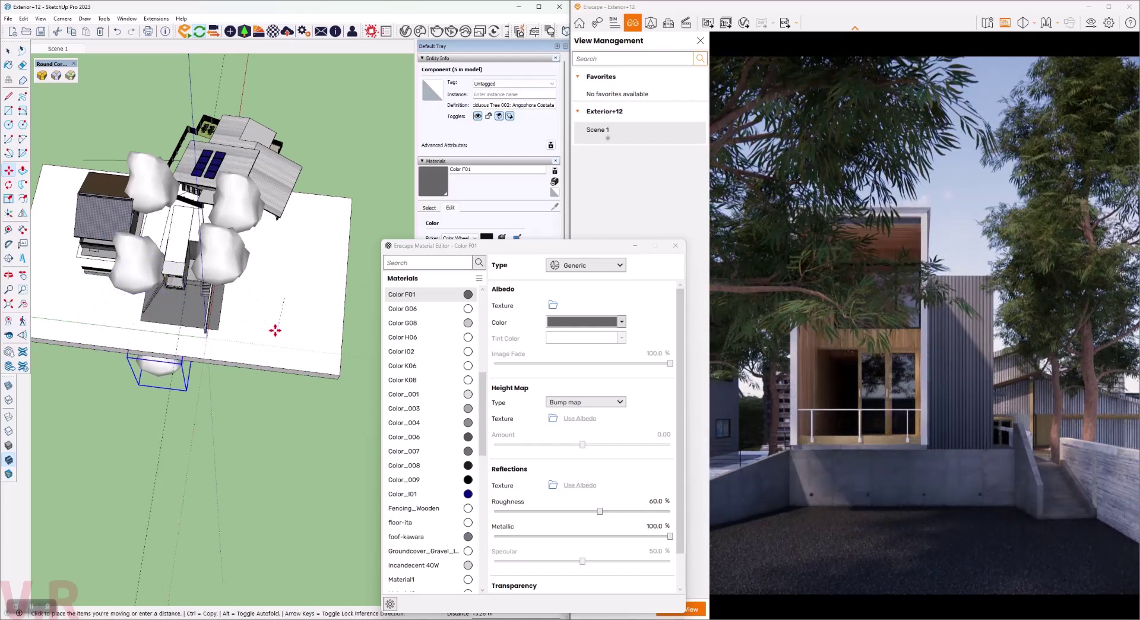
click(279, 325)
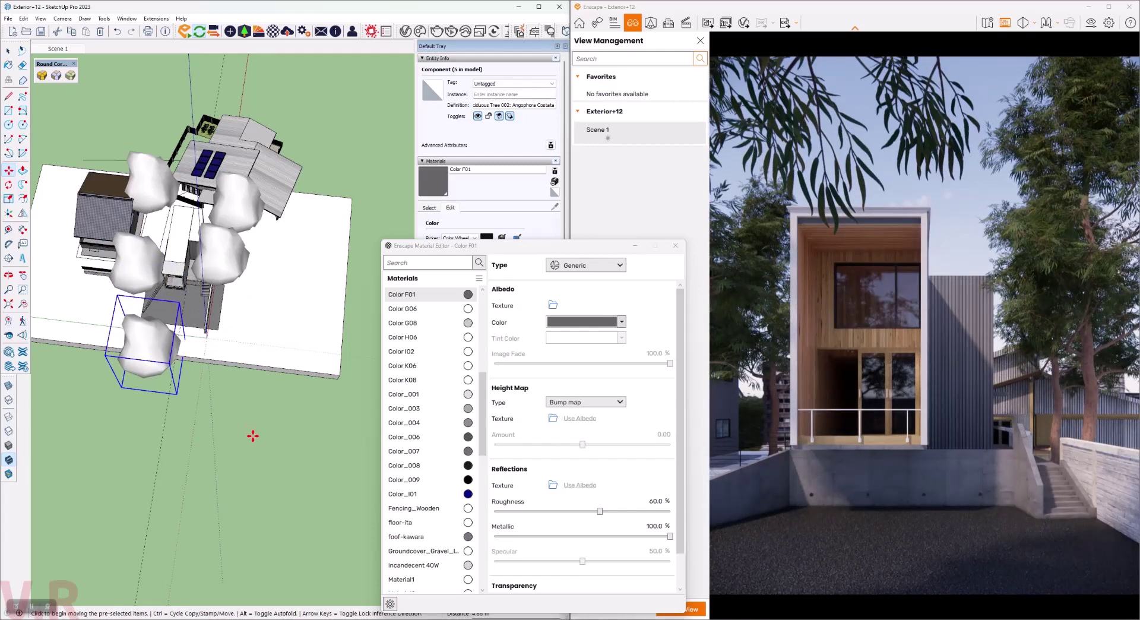
click(253, 435)
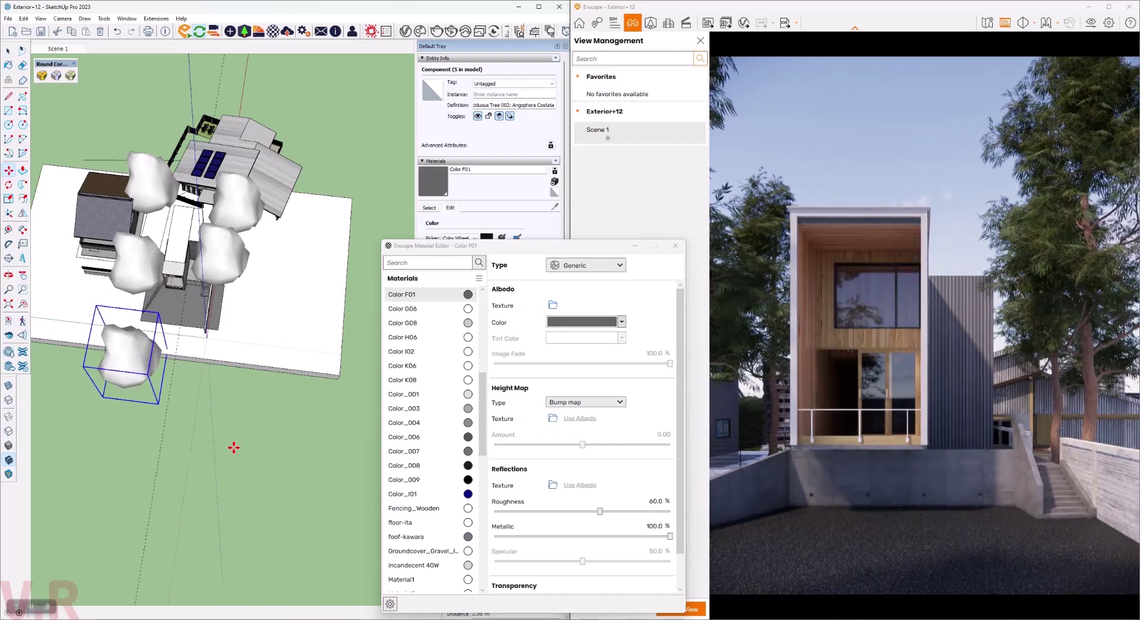
text(1)
key(Return)
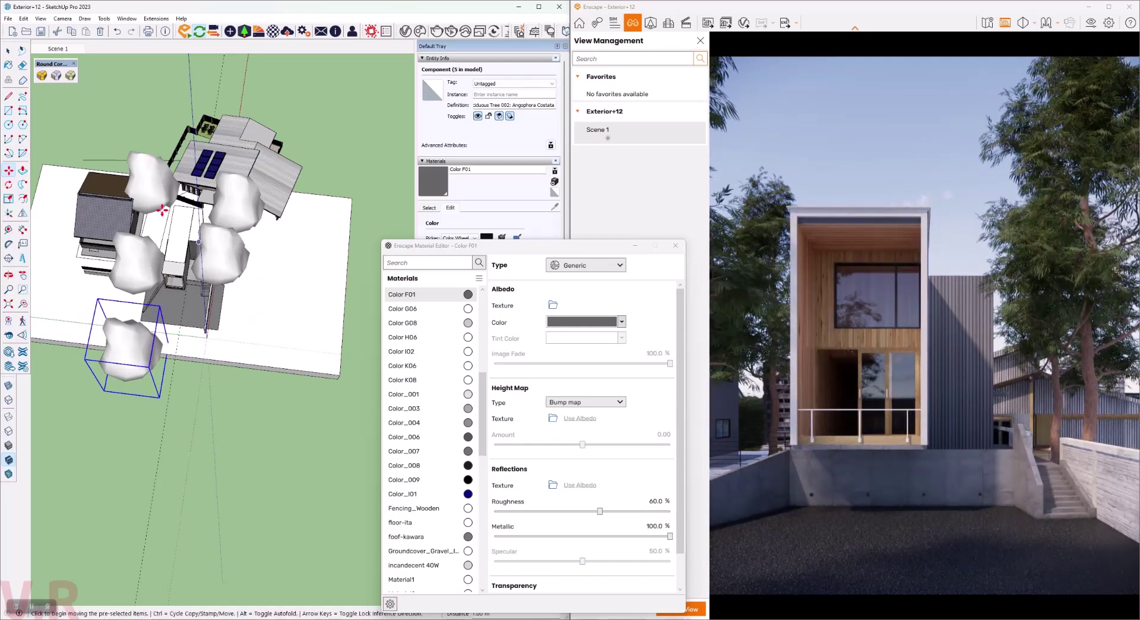
Return to the Scene 1 street-level view and close the material editor.
click(8, 52)
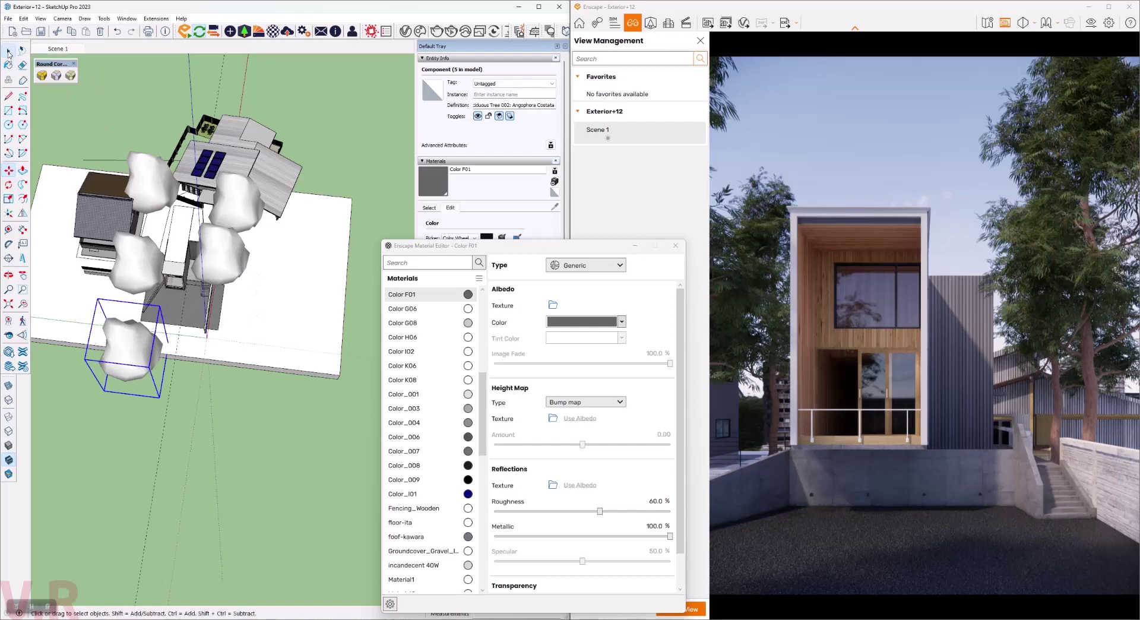
click(79, 50)
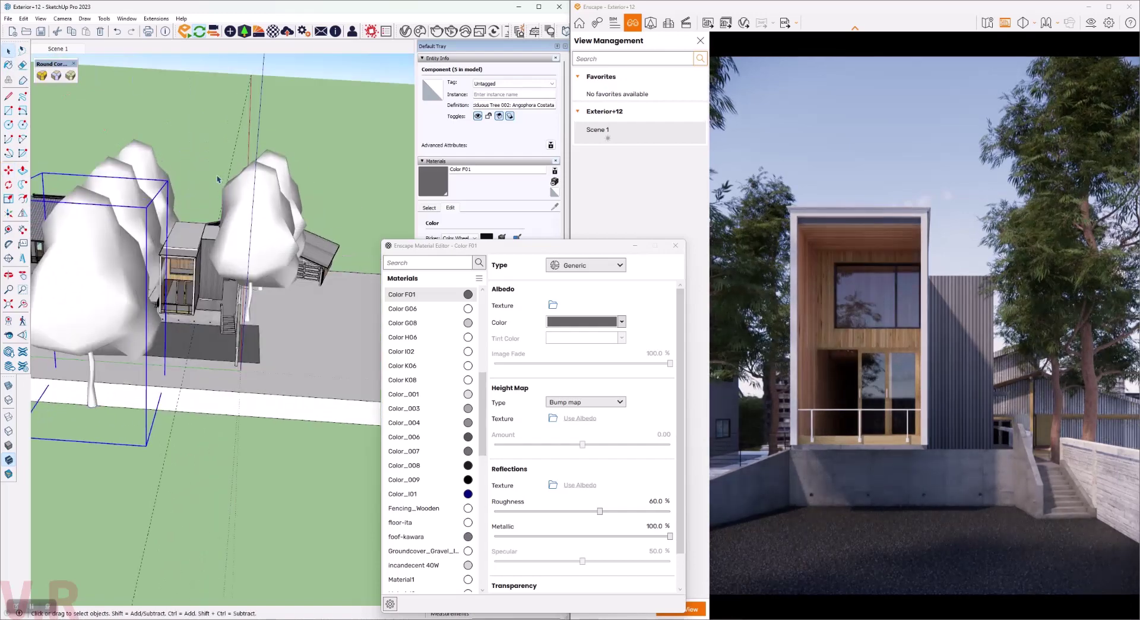
drag(549, 252, 409, 124)
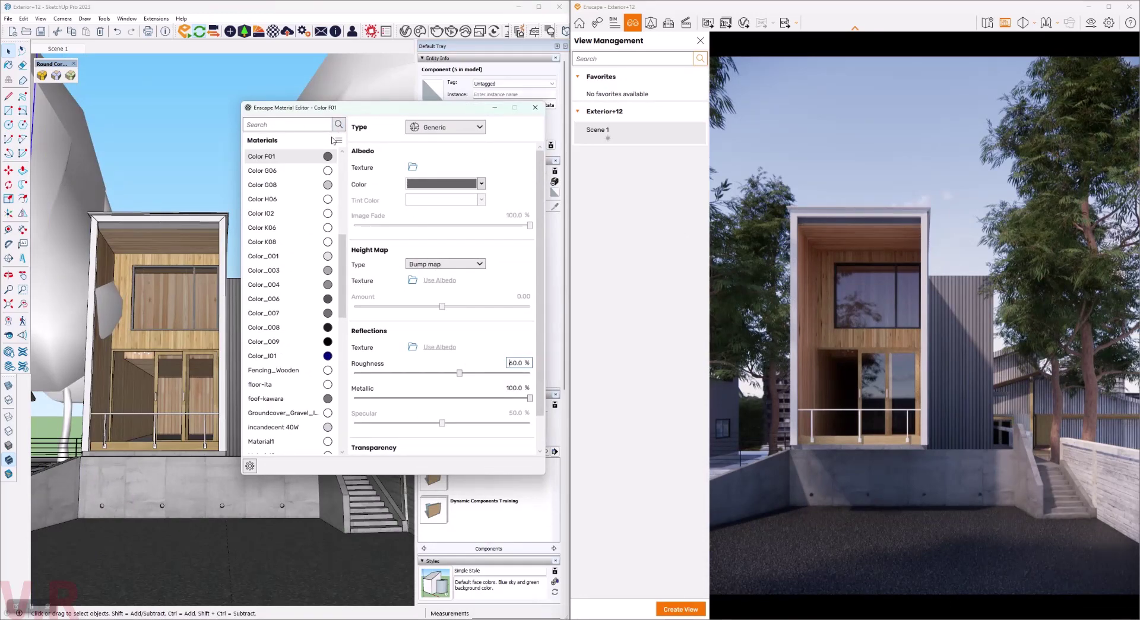
click(534, 108)
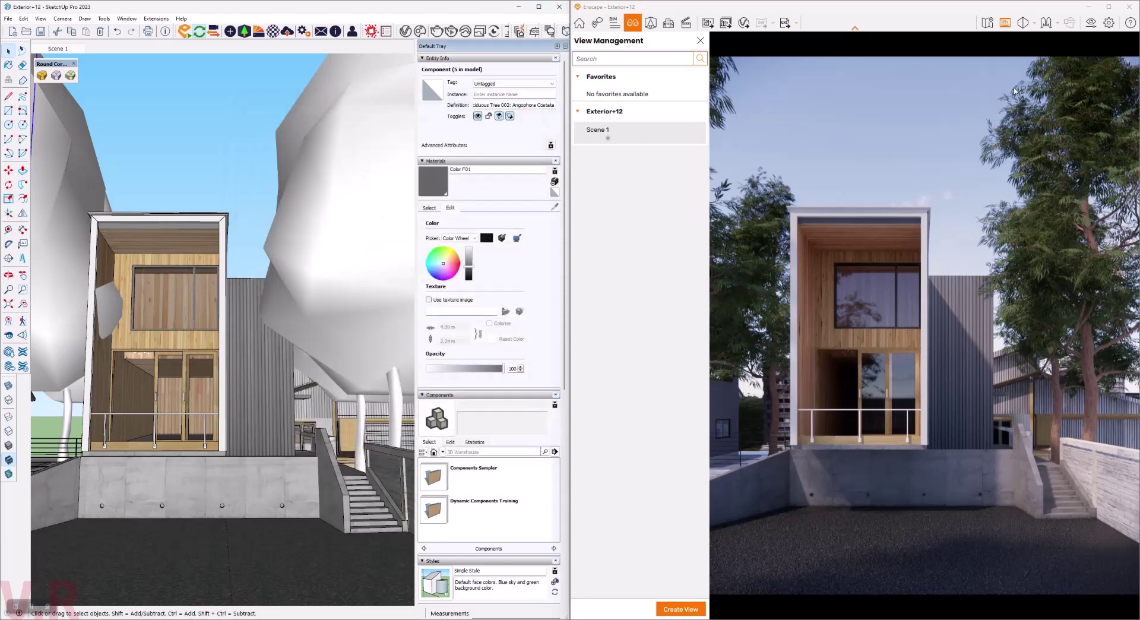
Bring up Enscape's Visual Settings window and park it on the left.
click(1090, 27)
drag(243, 222, 433, 149)
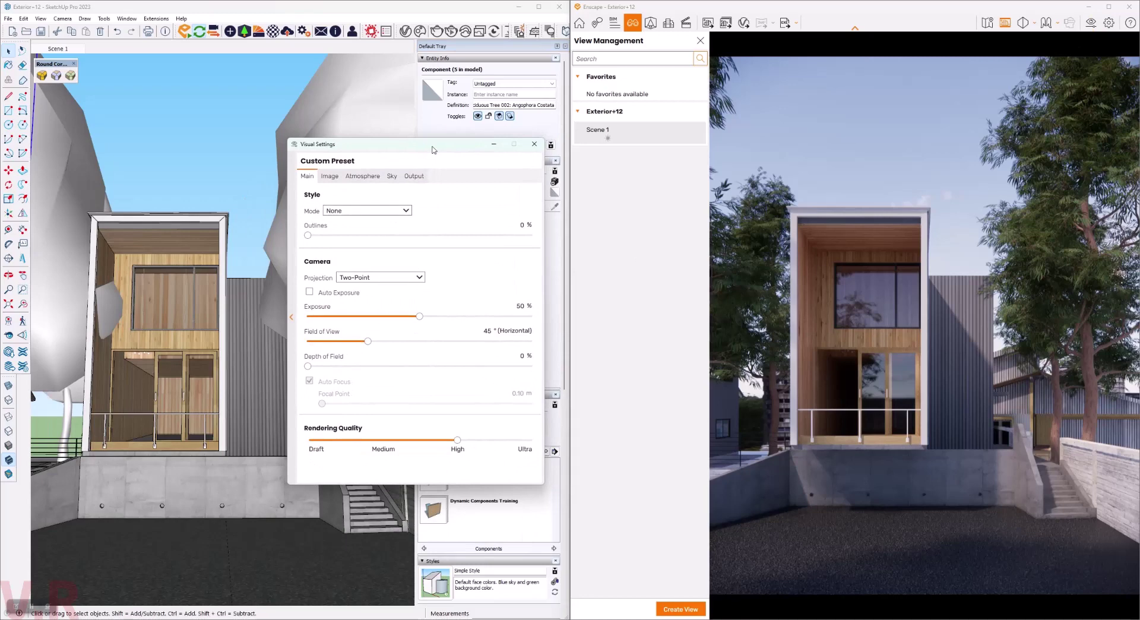
drag(433, 149, 223, 124)
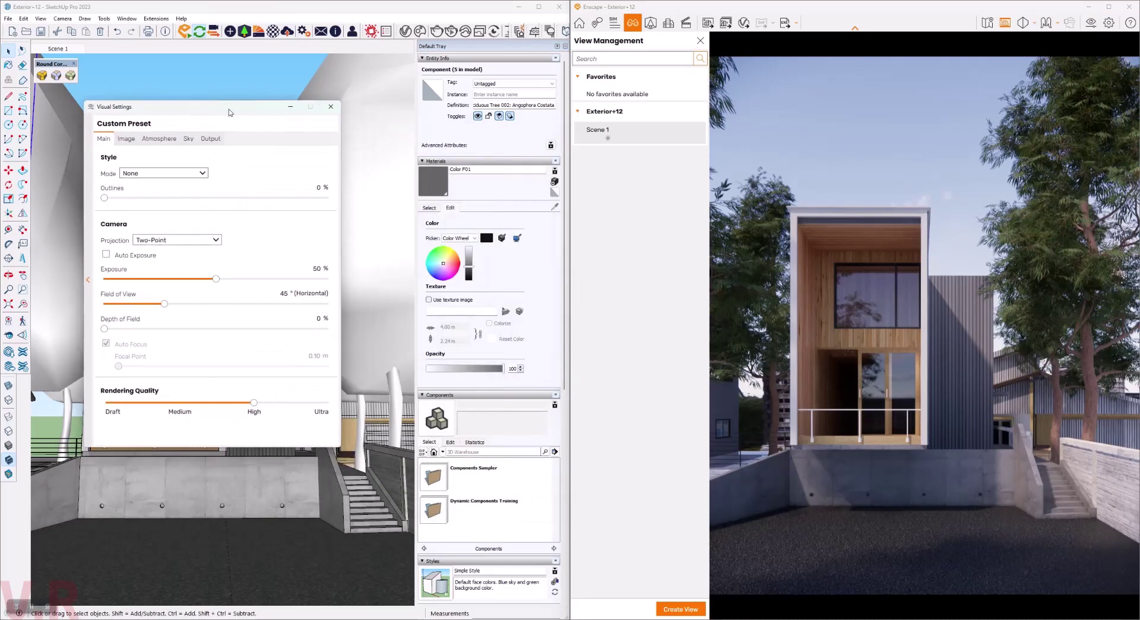
Sample material 306 and reuse its albedo texture as bump and reflection maps.
click(273, 30)
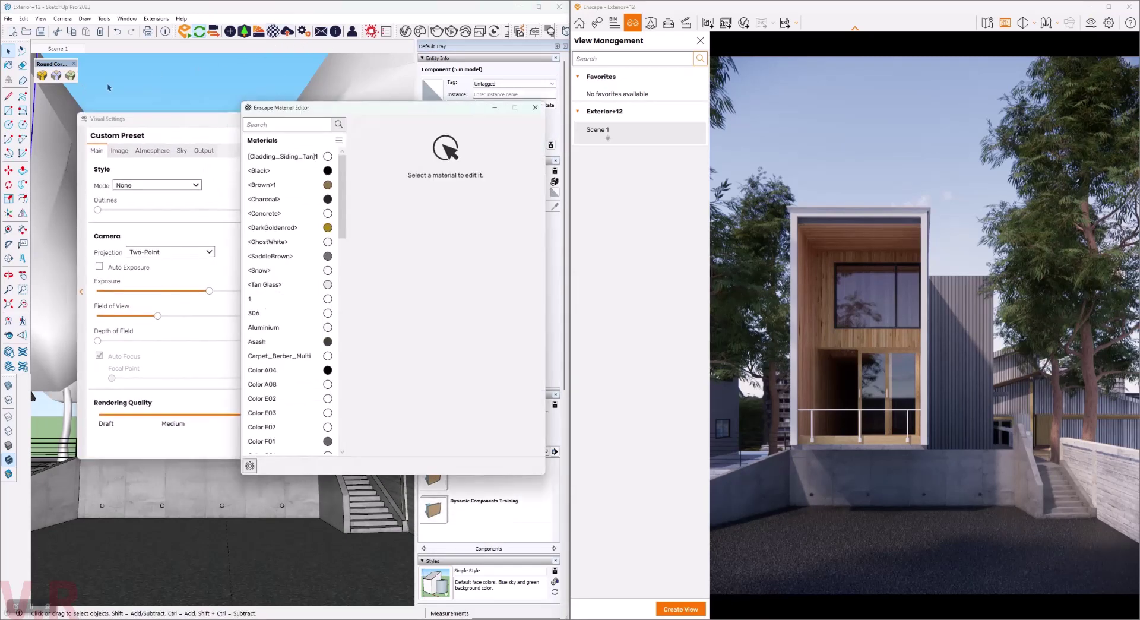
click(9, 68)
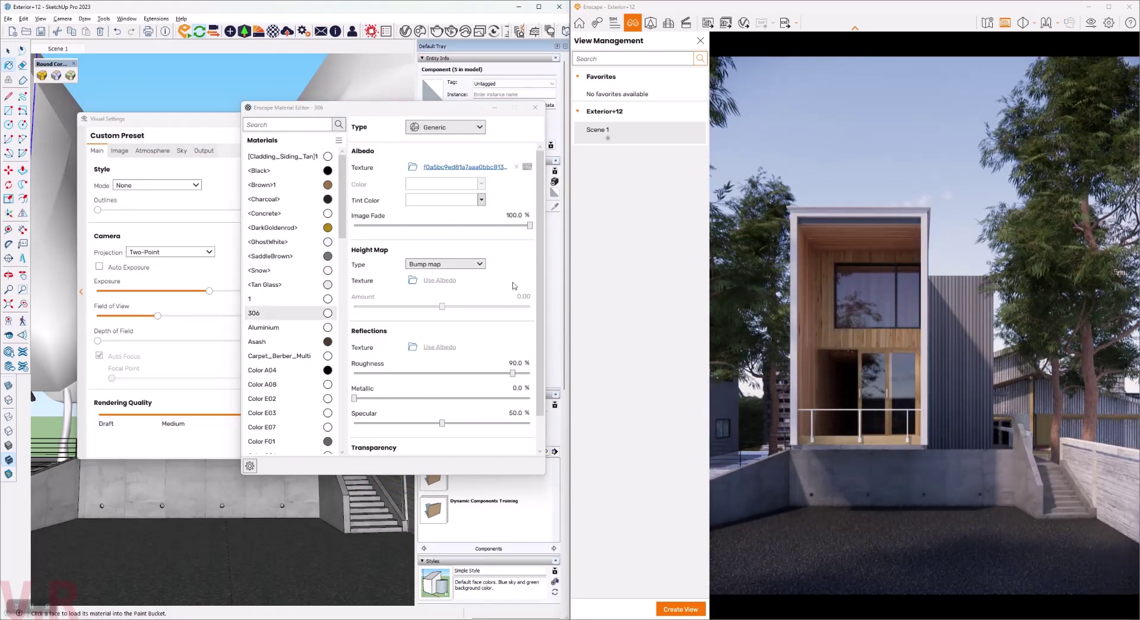
click(440, 280)
click(447, 350)
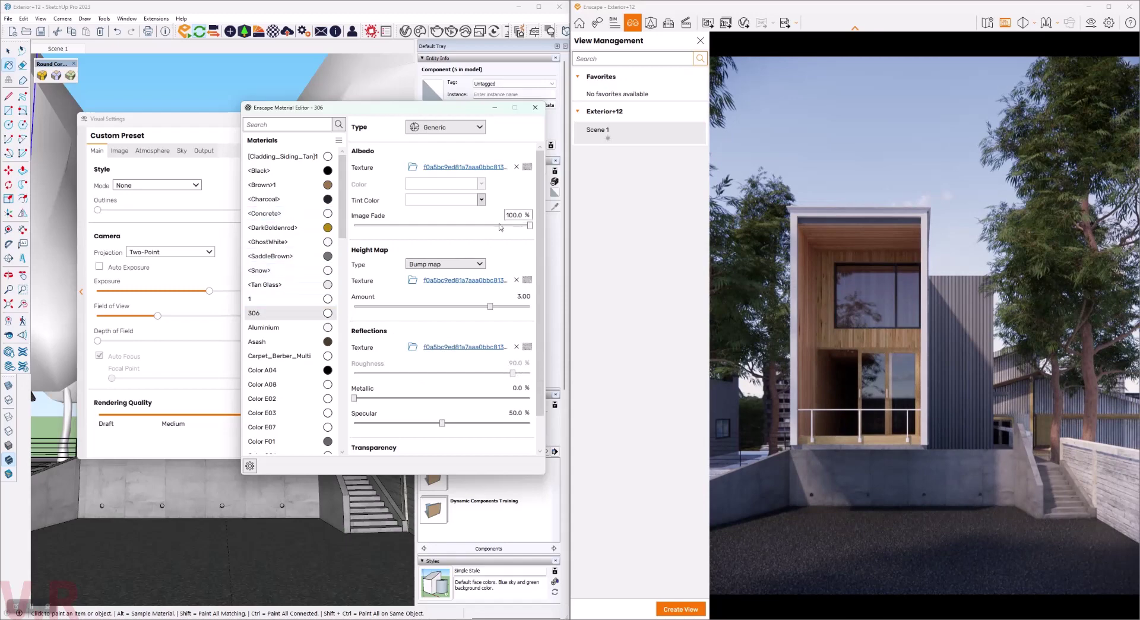
click(535, 108)
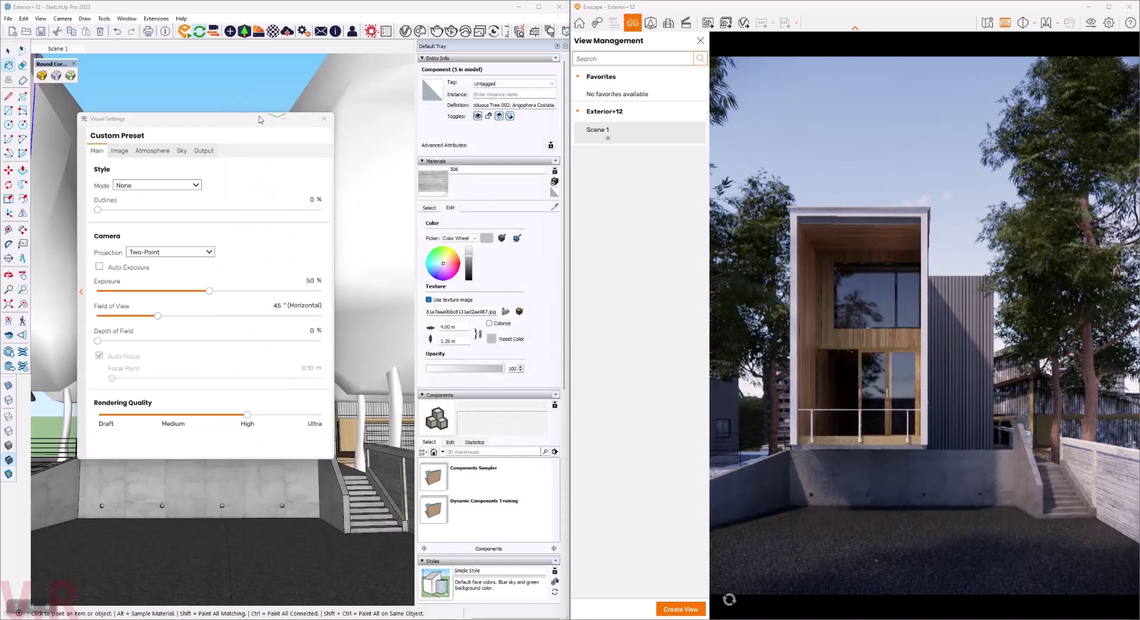
Move the Enscape Visual Settings window to the right of the screen.
drag(178, 118, 389, 87)
scroll(113, 440, up, 3)
scroll(107, 432, up, 3)
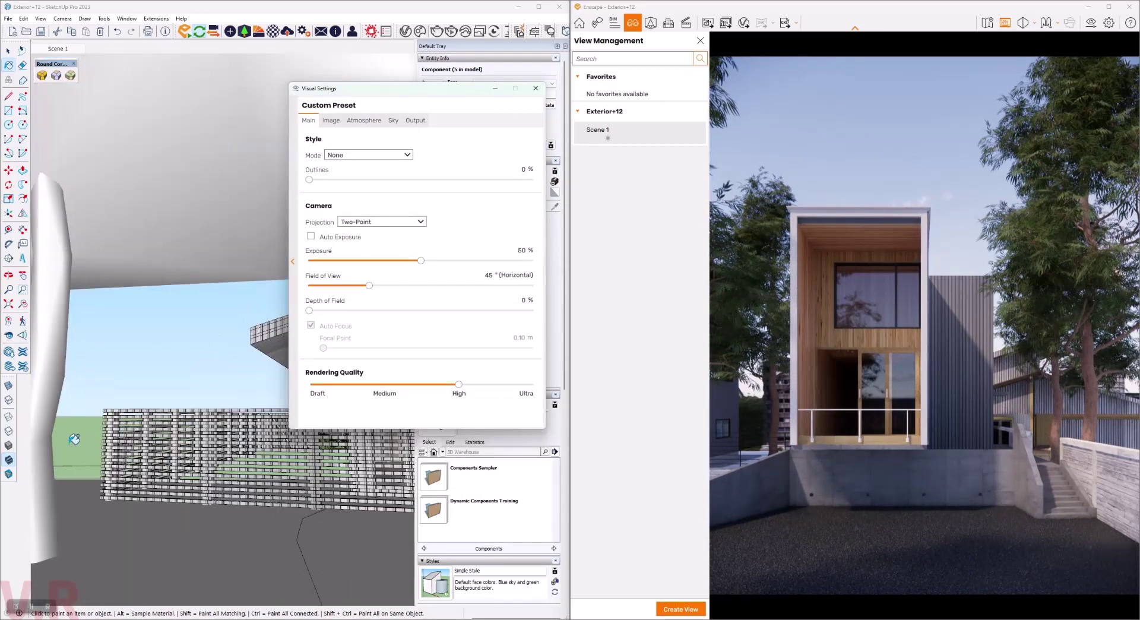
scroll(101, 425, up, 2)
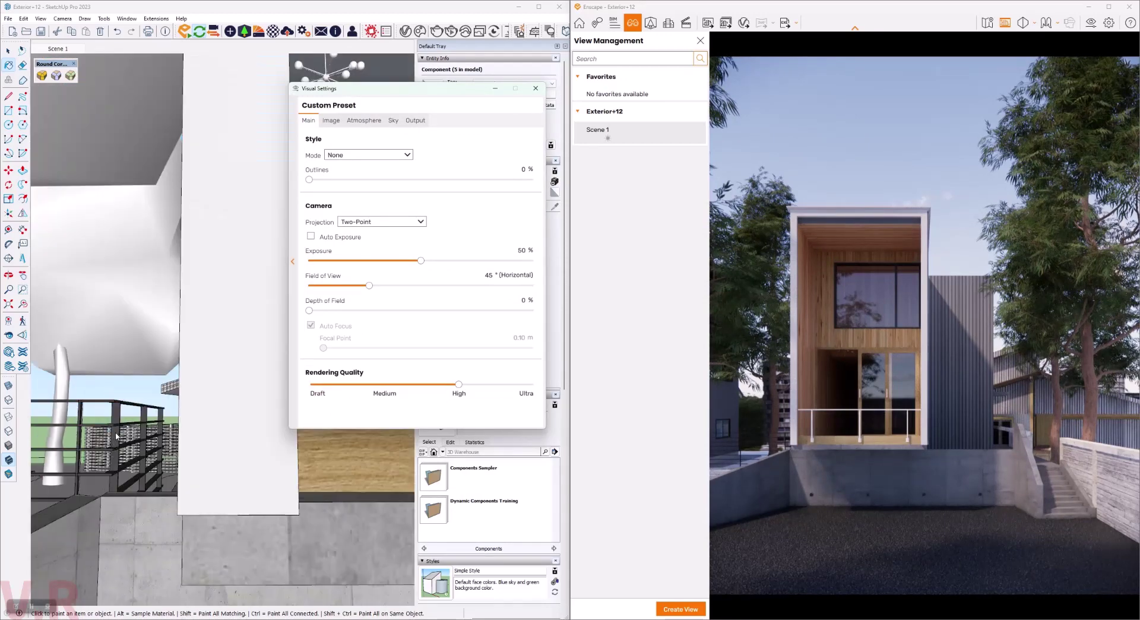
Open the white post group for editing and select its connected geometry.
click(198, 28)
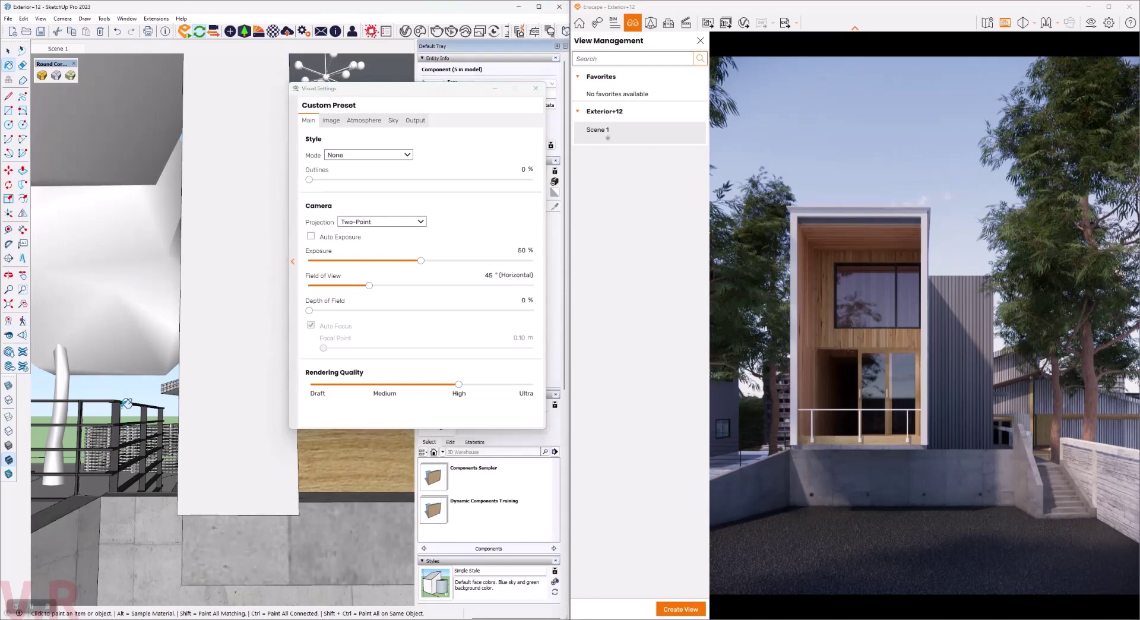
key(space)
scroll(178, 415, down, 3)
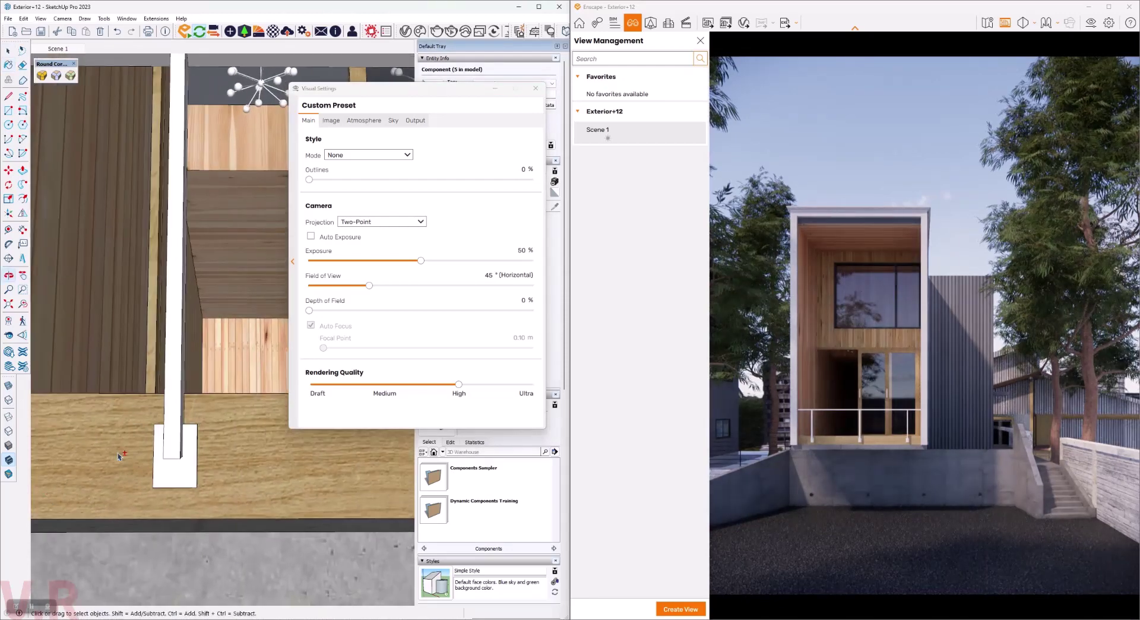
click(172, 434)
scroll(172, 434, down, 1)
double_click(171, 434)
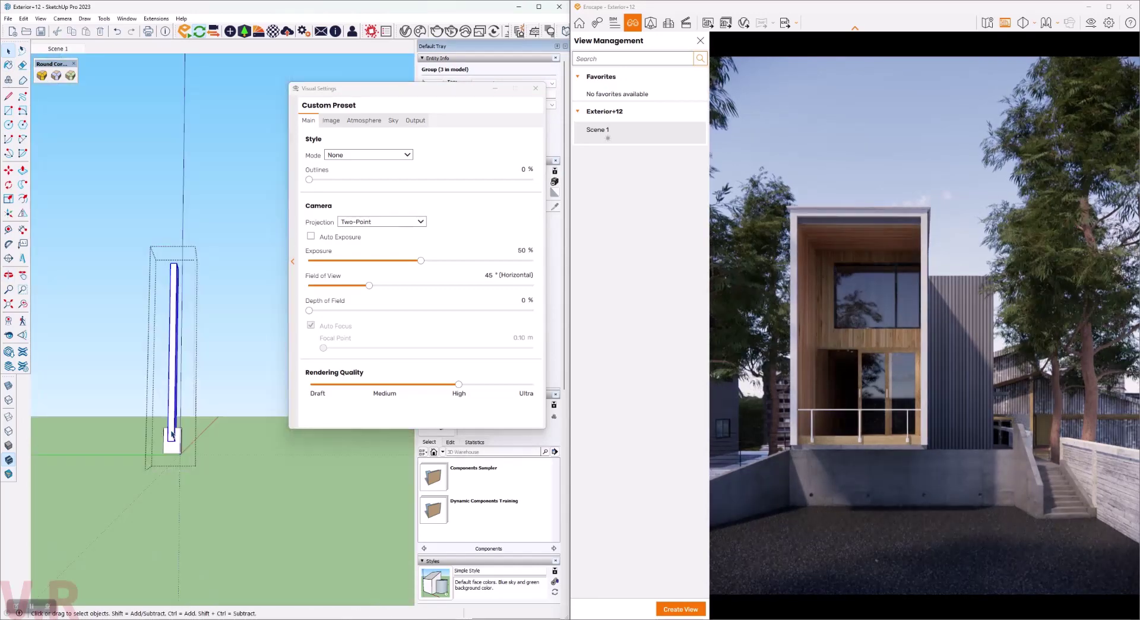
key(ctrl+a)
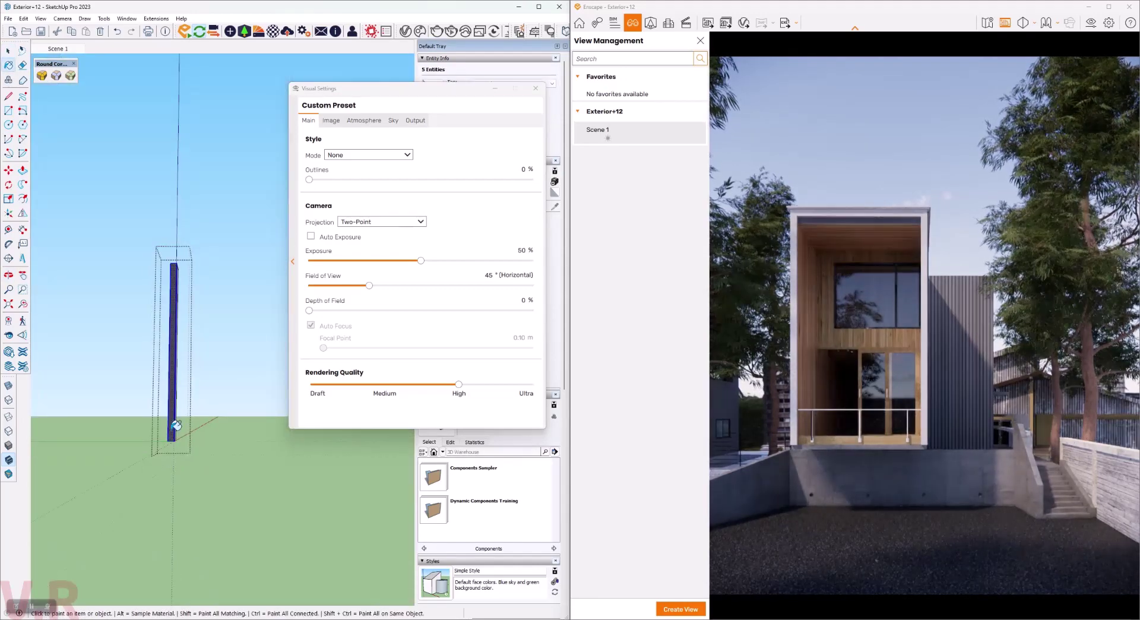
click(173, 439)
middle_drag(173, 440, 189, 437)
triple_click(181, 446)
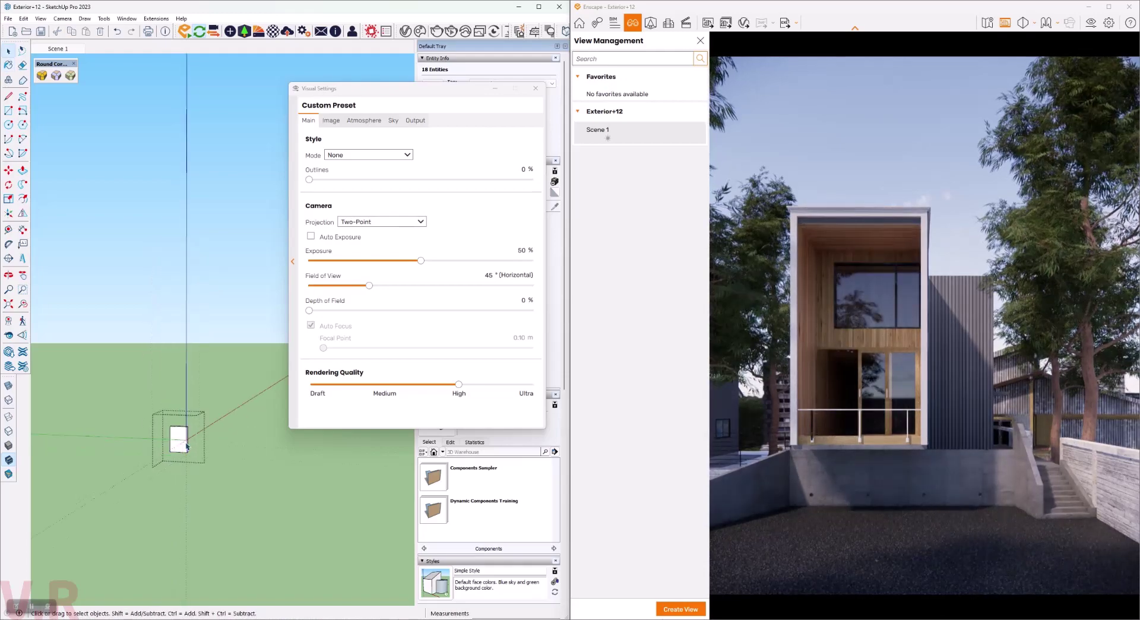
Select the post beside the cabinet and look around the balcony and stair railing.
key(b)
scroll(196, 442, down, 5)
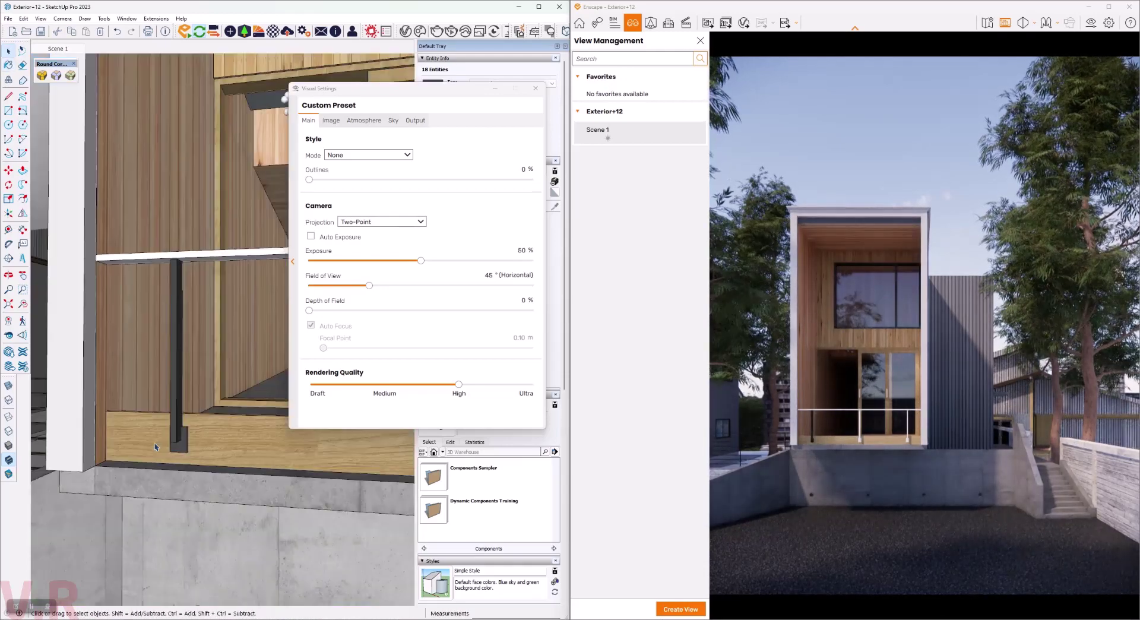
key(space)
click(241, 479)
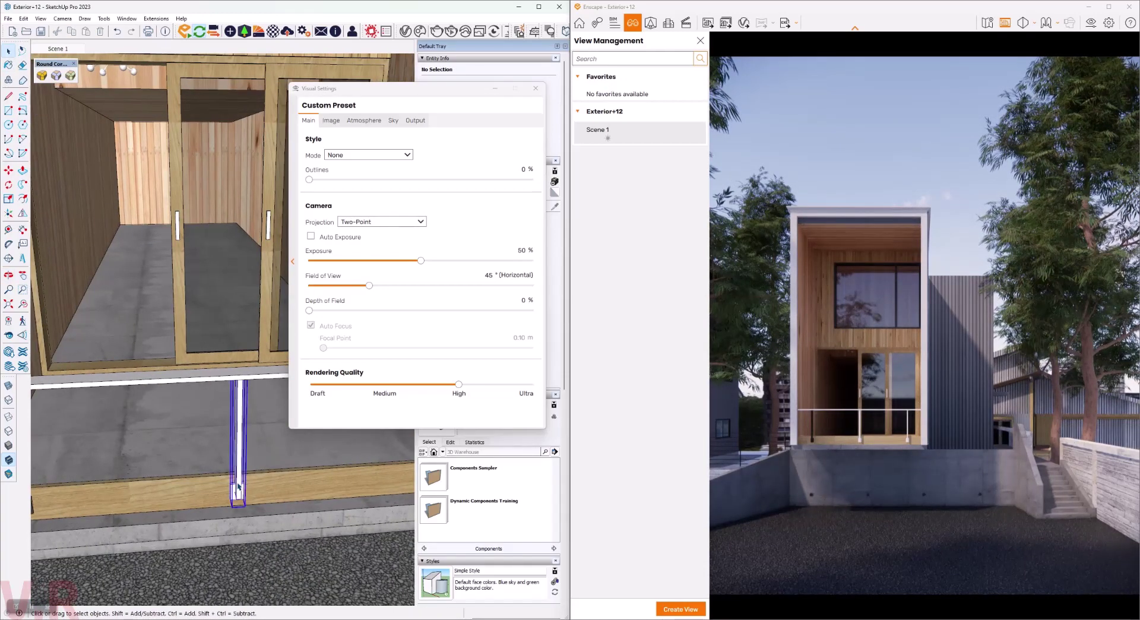
key(b)
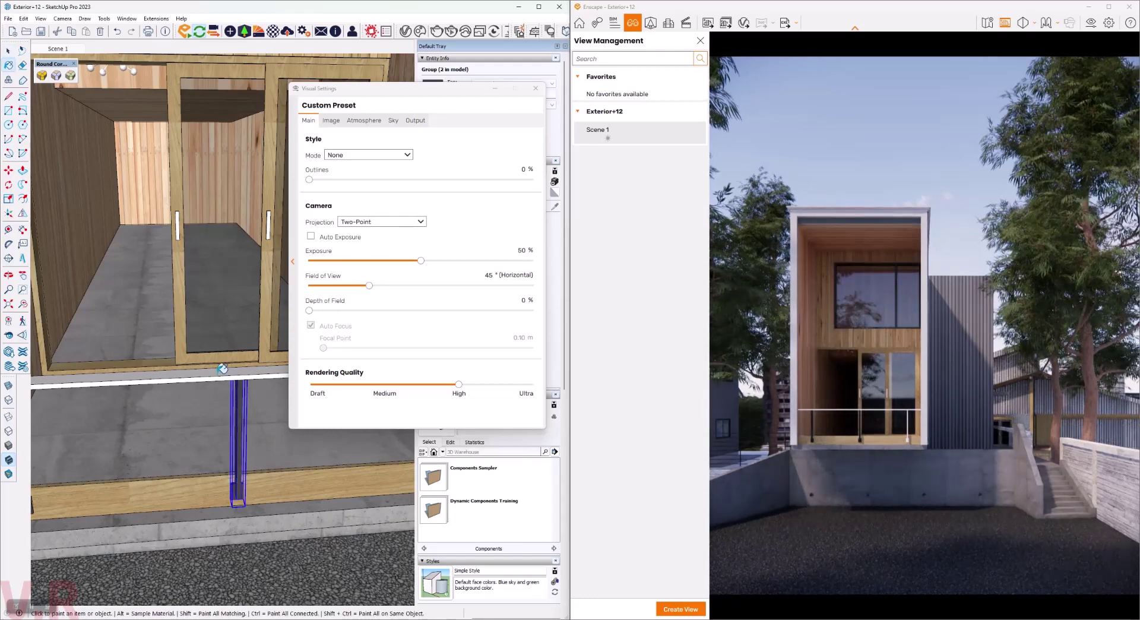
middle_drag(230, 380, 189, 432)
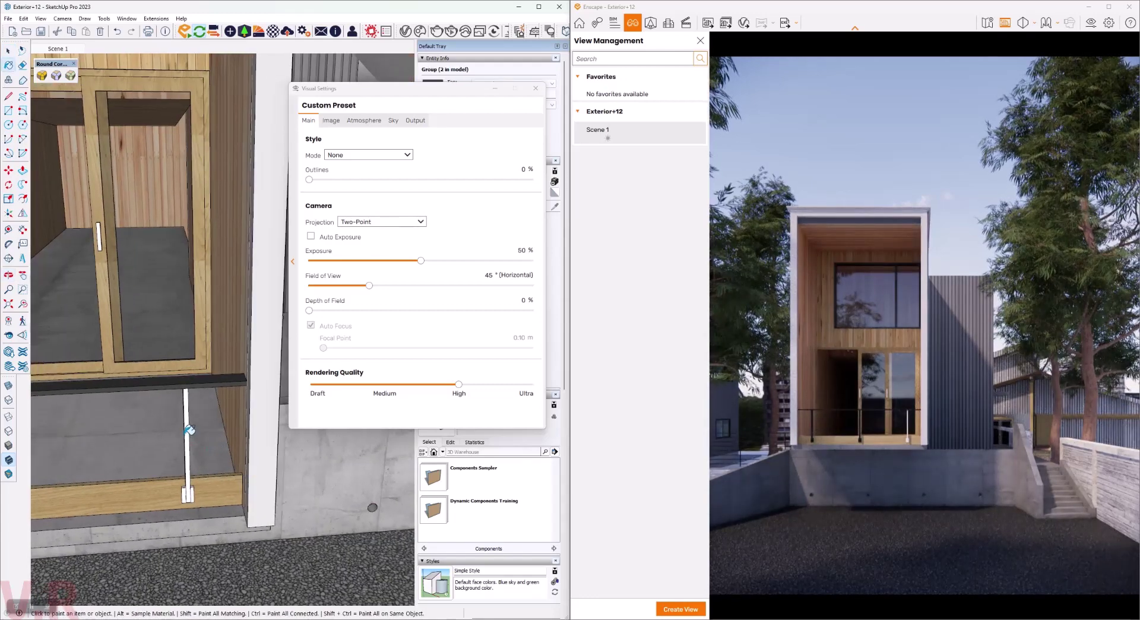
middle_drag(188, 430, 287, 532)
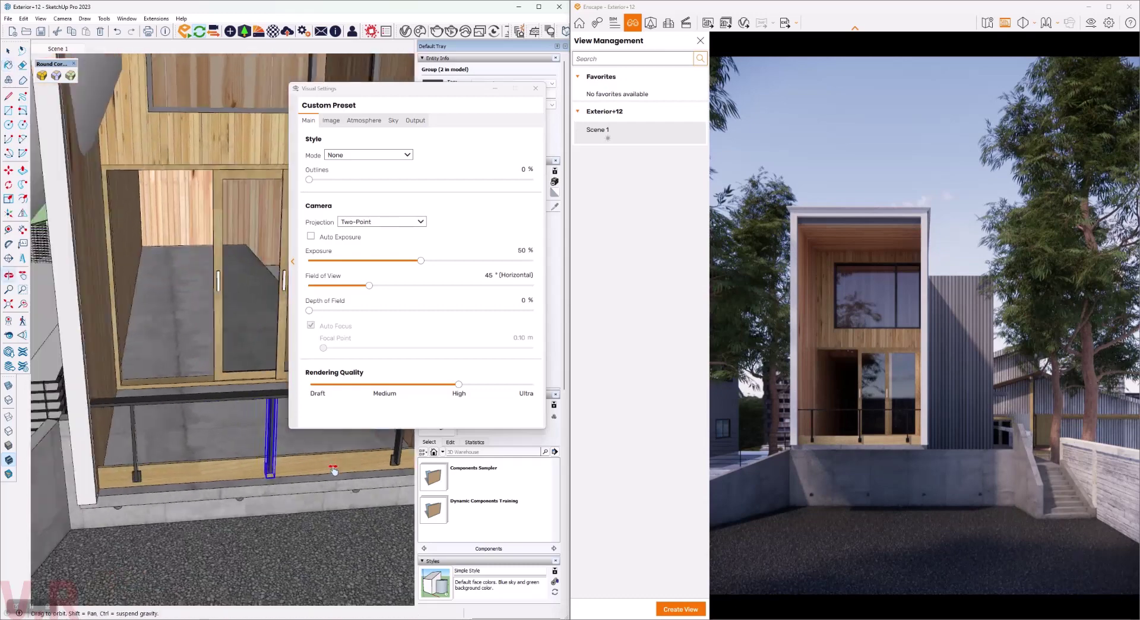
key(space)
middle_drag(136, 501, 86, 326)
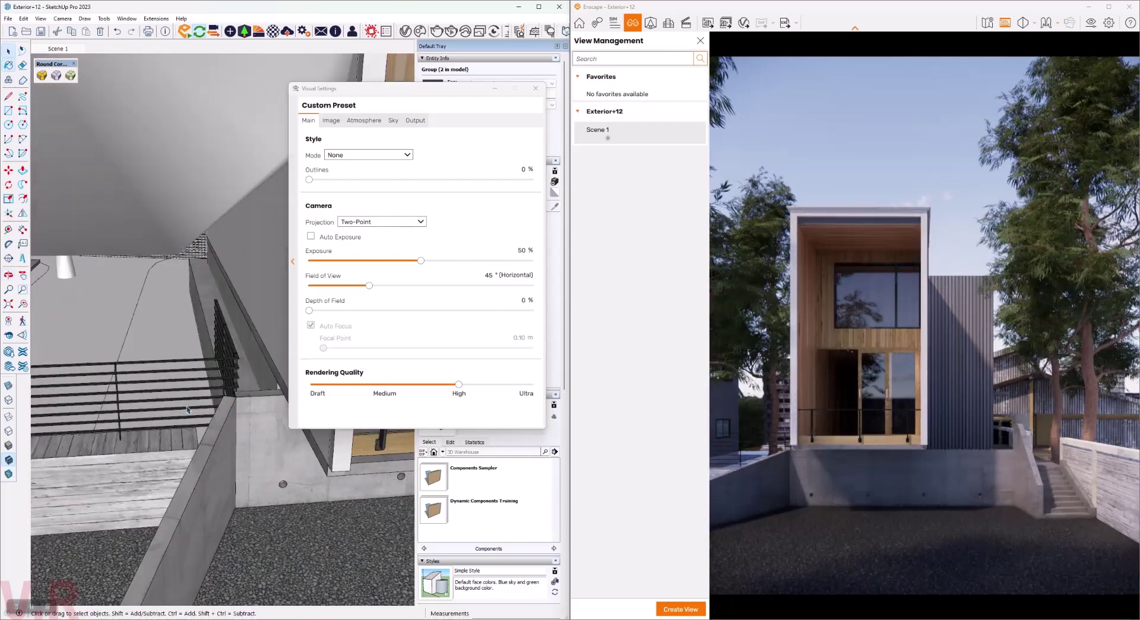
Delete the selected group, undo the deletion, and view under the white overhang.
key(Delete)
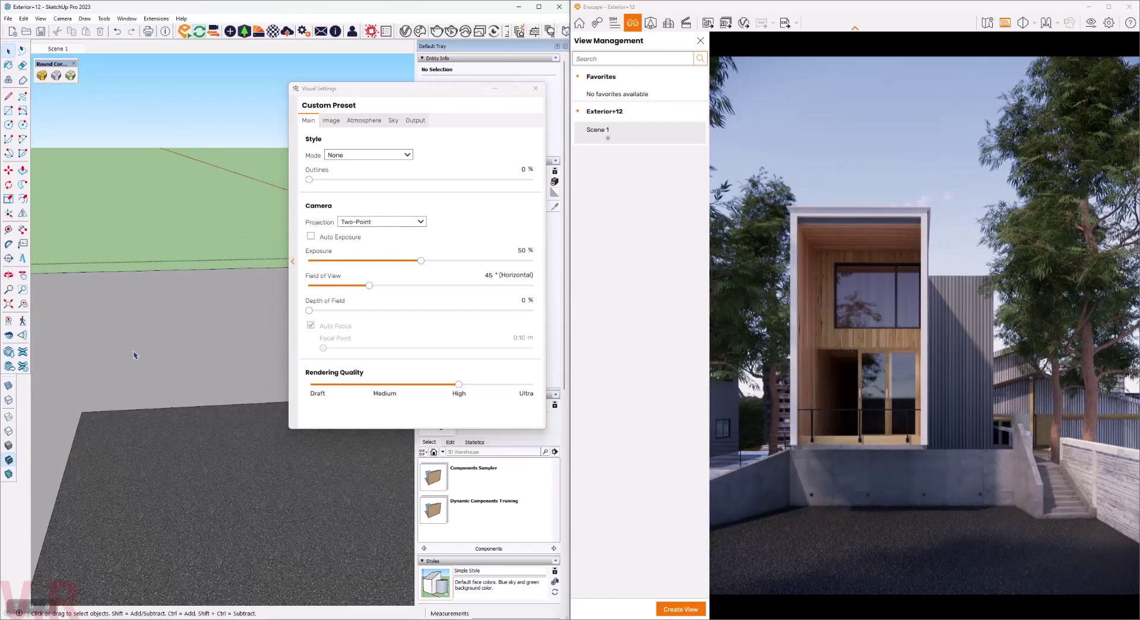
scroll(134, 355, down, 3)
key(ctrl+z)
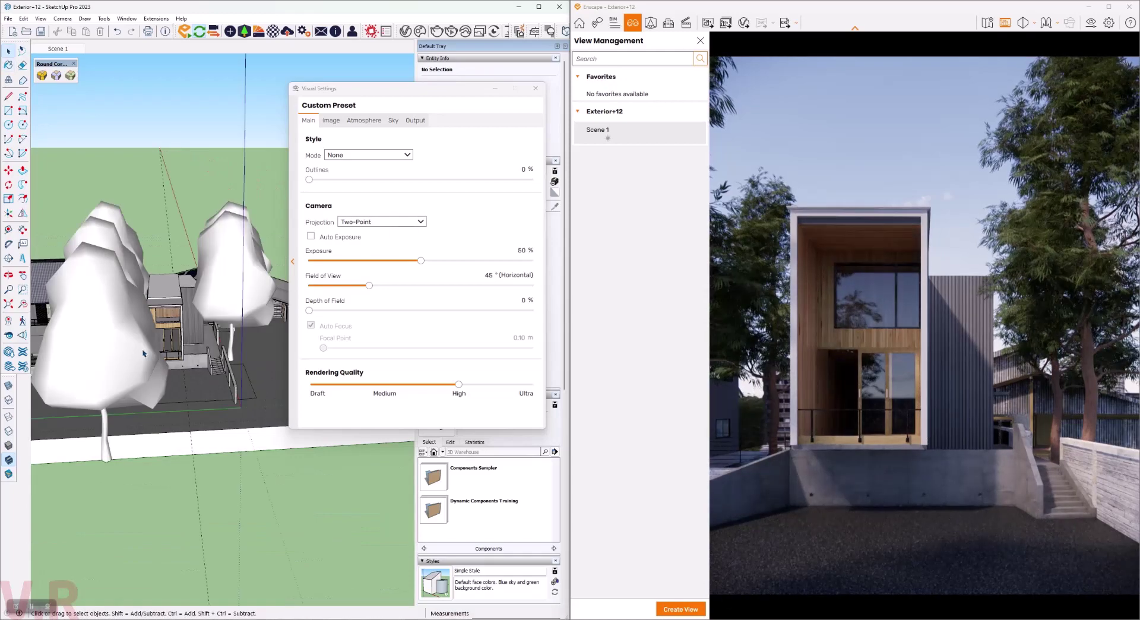
scroll(143, 354, up, 2)
scroll(128, 350, up, 3)
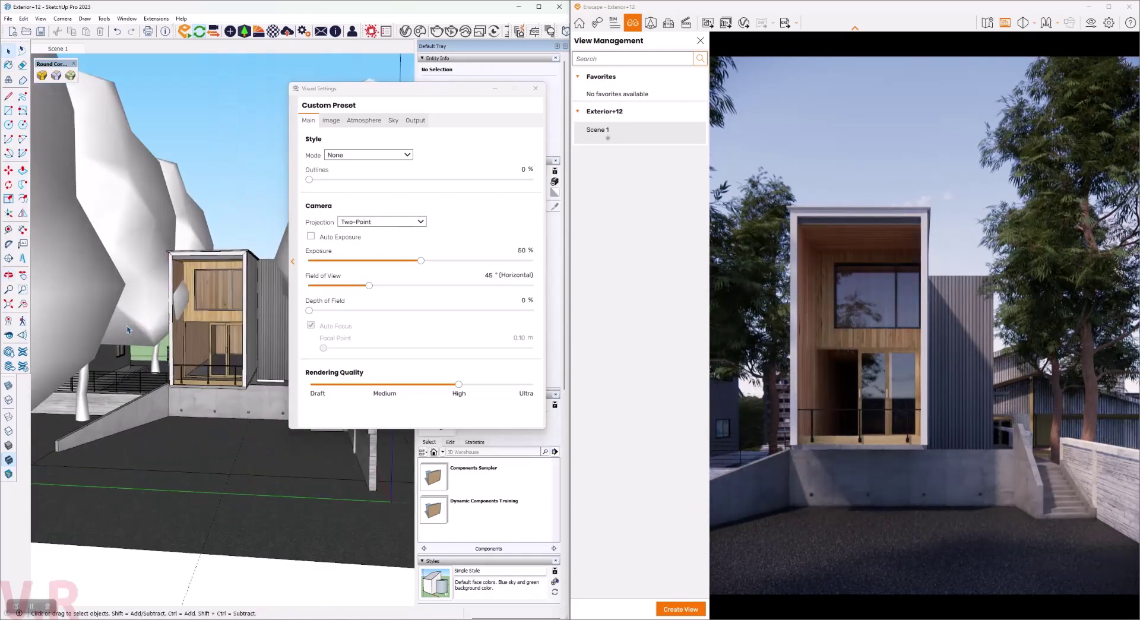
scroll(118, 349, up, 2)
scroll(117, 349, up, 3)
mouse_move(118, 356)
middle_down()
mouse_move(172, 424)
mouse_move(71, 420)
middle_up()
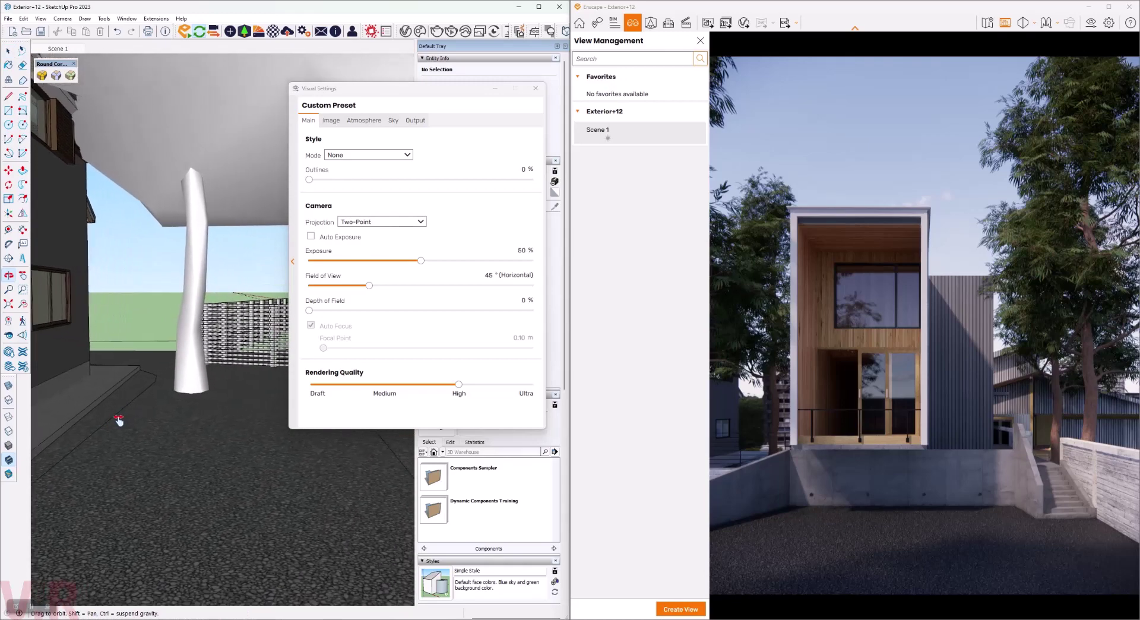
Return to the Scene 1 front view of the house.
click(56, 50)
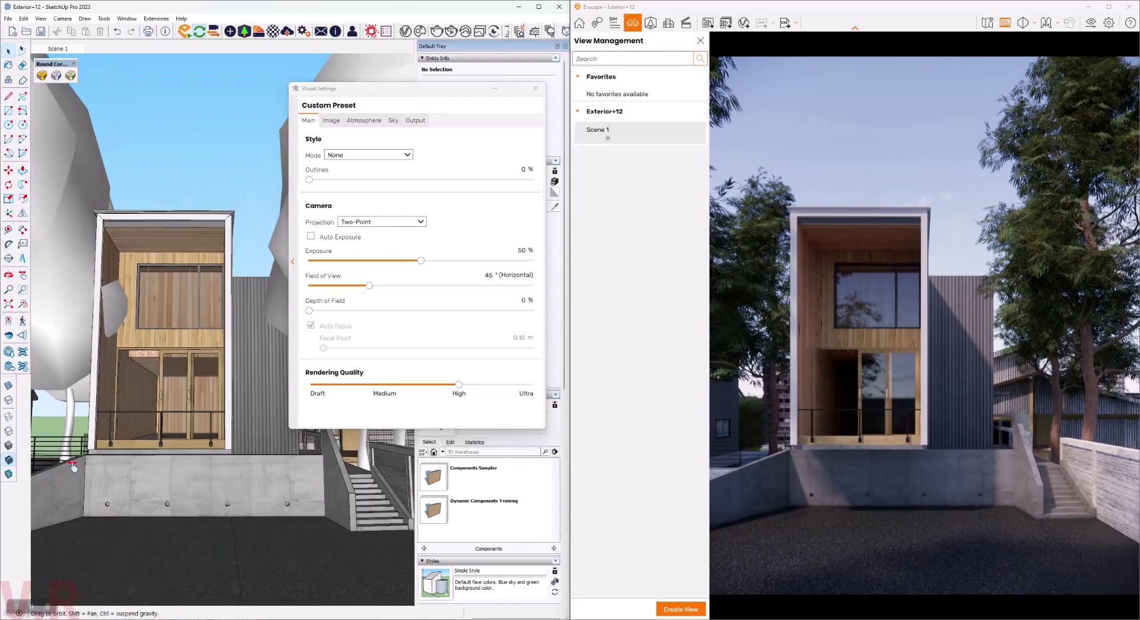
scroll(63, 483, down, 10)
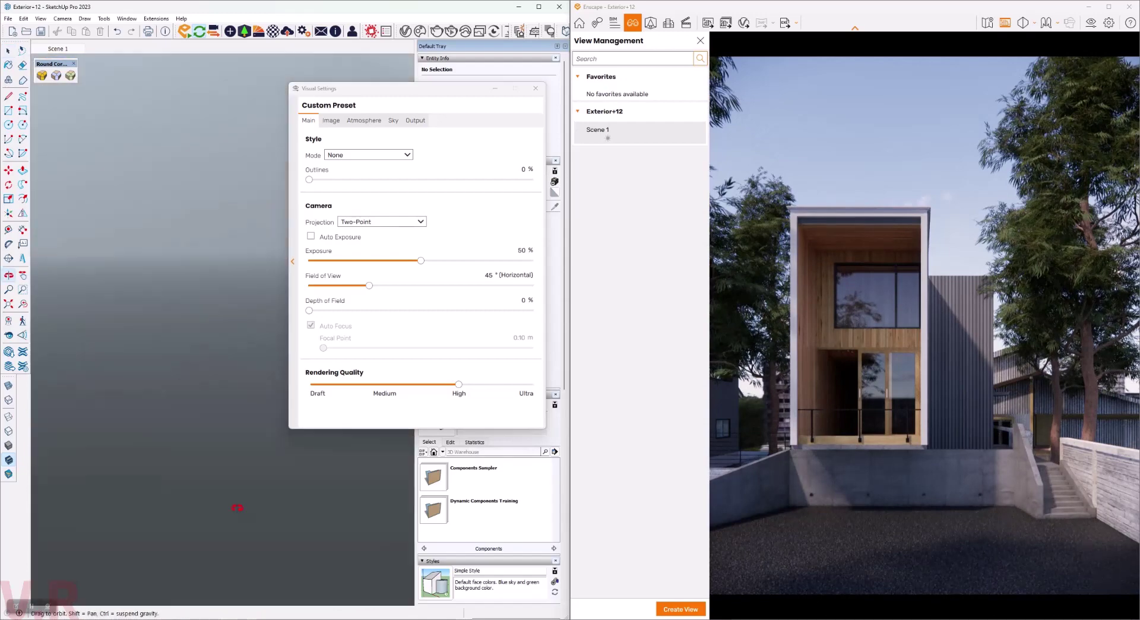
click(52, 48)
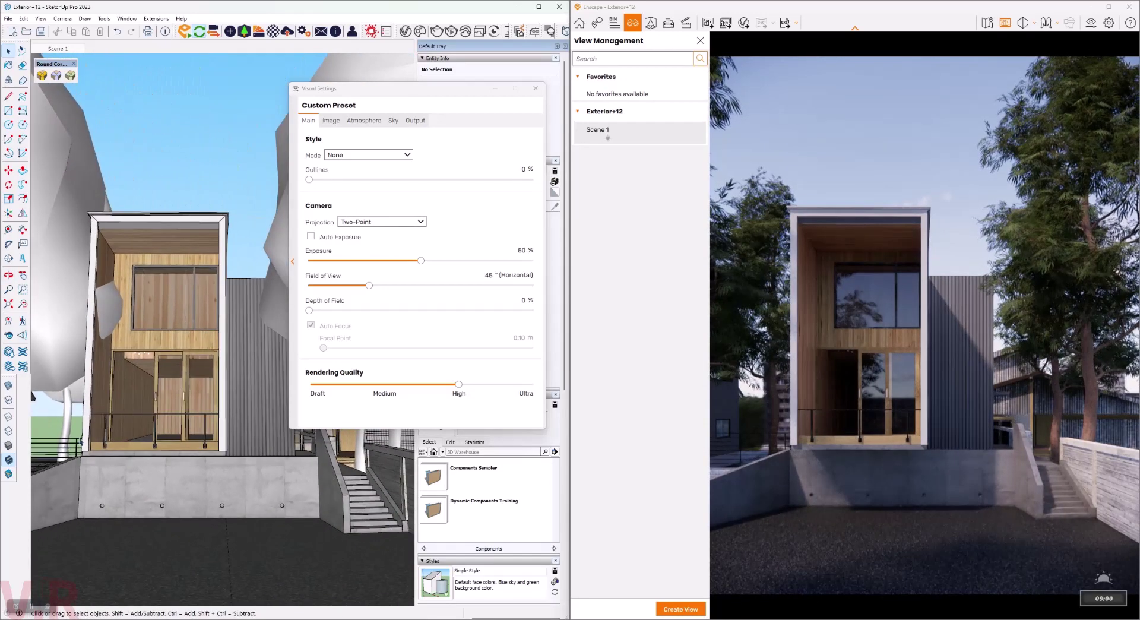
scroll(80, 442, up, 3)
scroll(51, 424, up, 3)
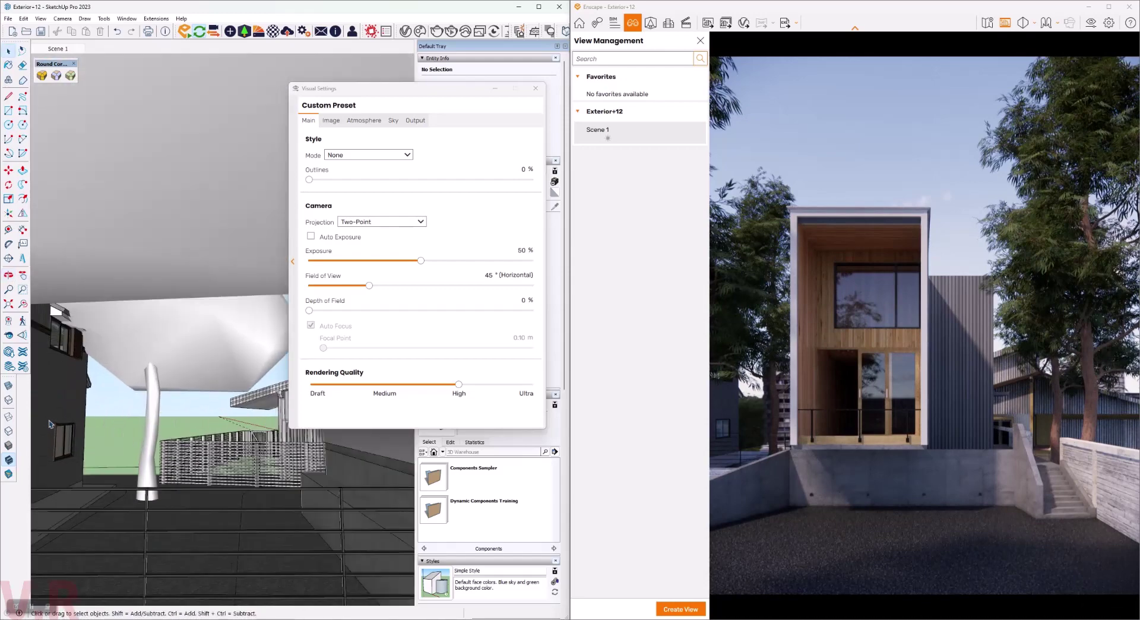
scroll(51, 423, up, 2)
scroll(54, 434, up, 1)
Select and then deselect the ground group, ending with the Paint Bucket active.
key(b)
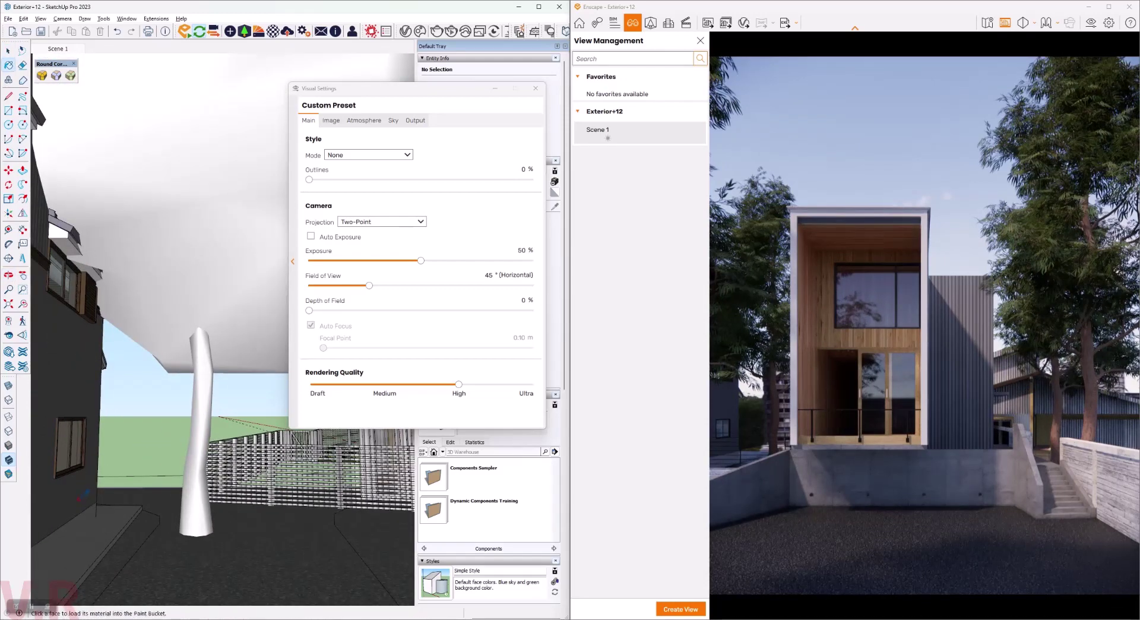
scroll(53, 434, up, 2)
key(space)
click(101, 531)
scroll(101, 531, up, 2)
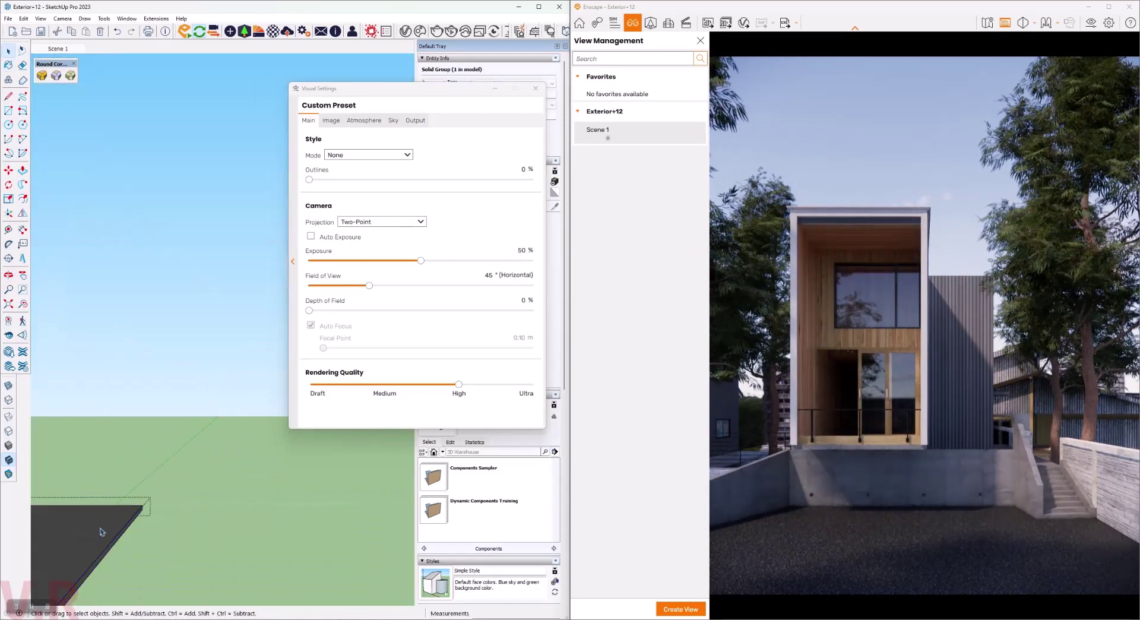
click(101, 532)
scroll(118, 544, up, 3)
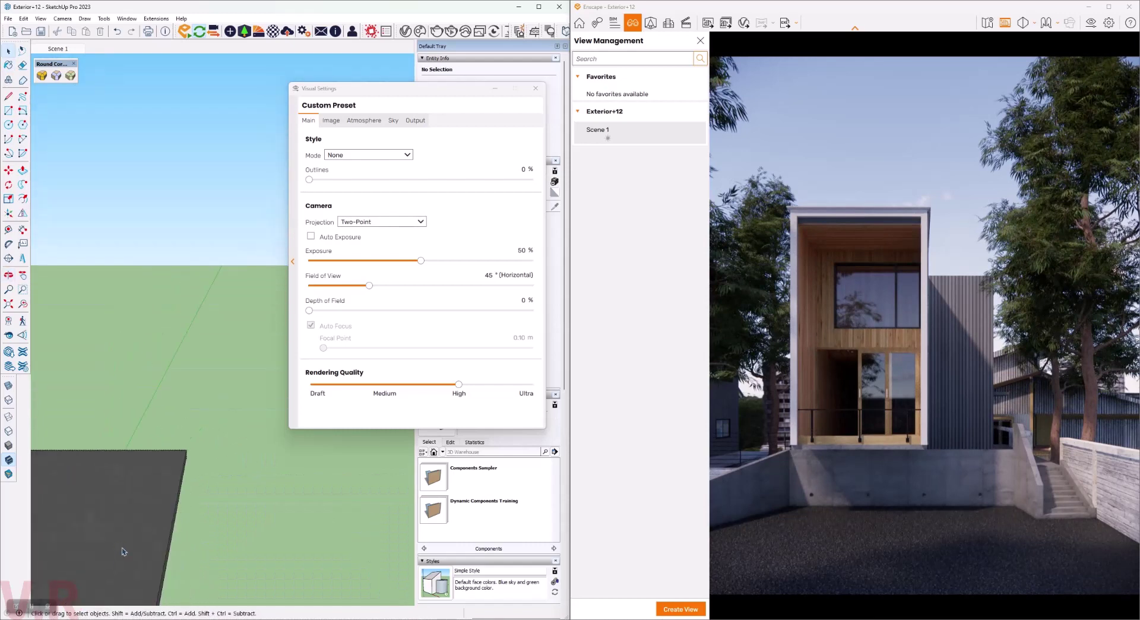
scroll(123, 551, up, 2)
key(b)
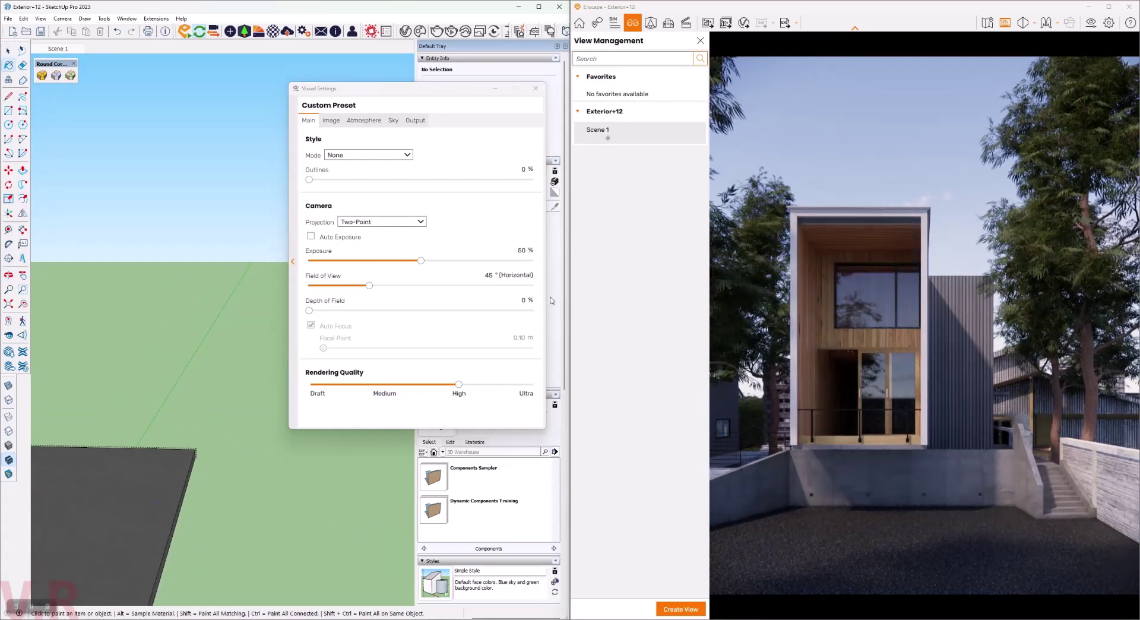
Sample Concrete from the slab in Enscape's Material Editor and set its albedo brightness to 75.
click(272, 31)
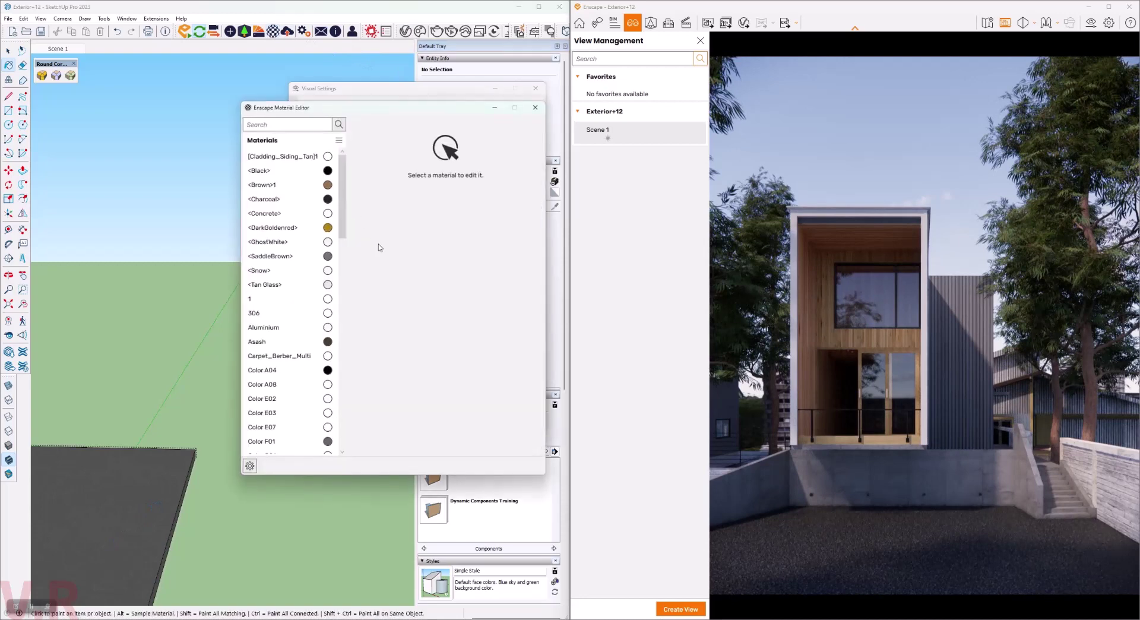
alt+click(142, 466)
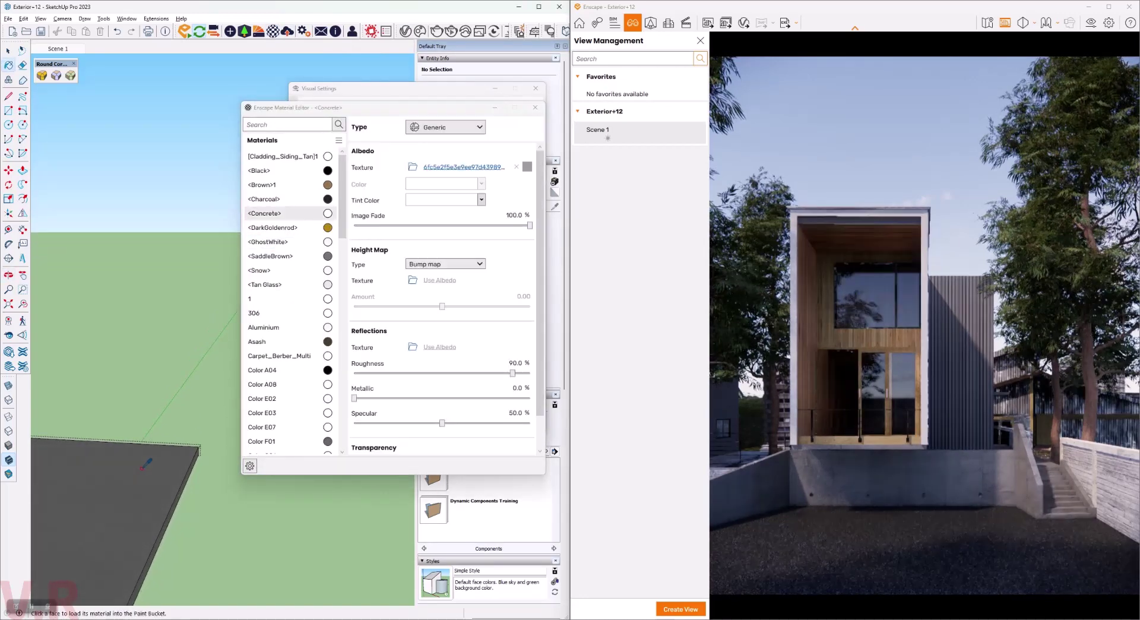
click(527, 171)
click(523, 310)
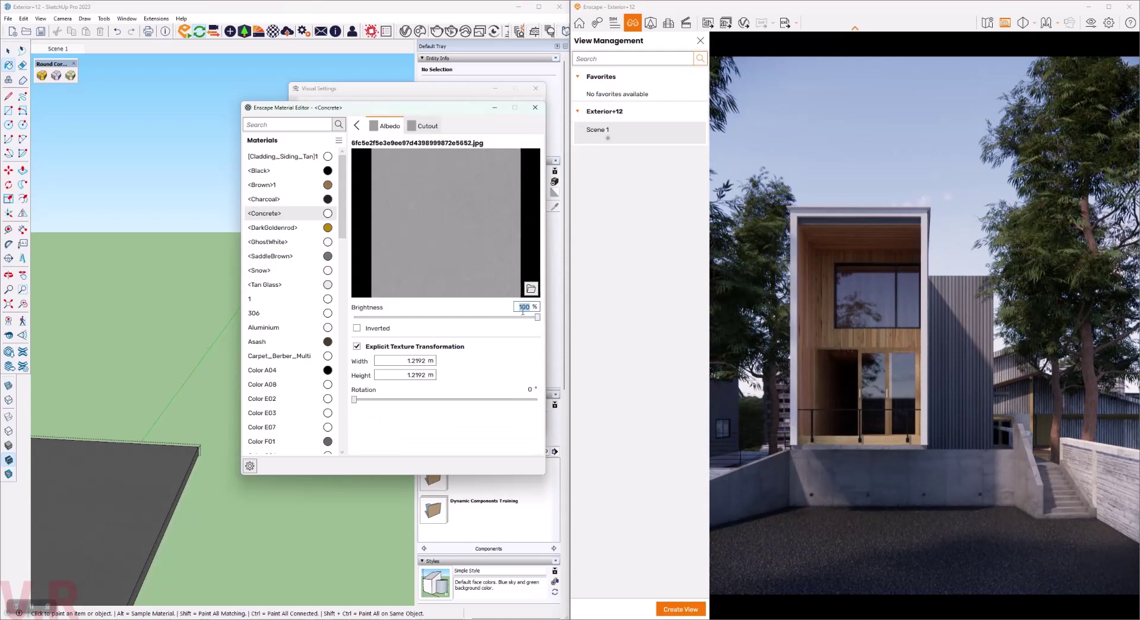
text(75)
key(Return)
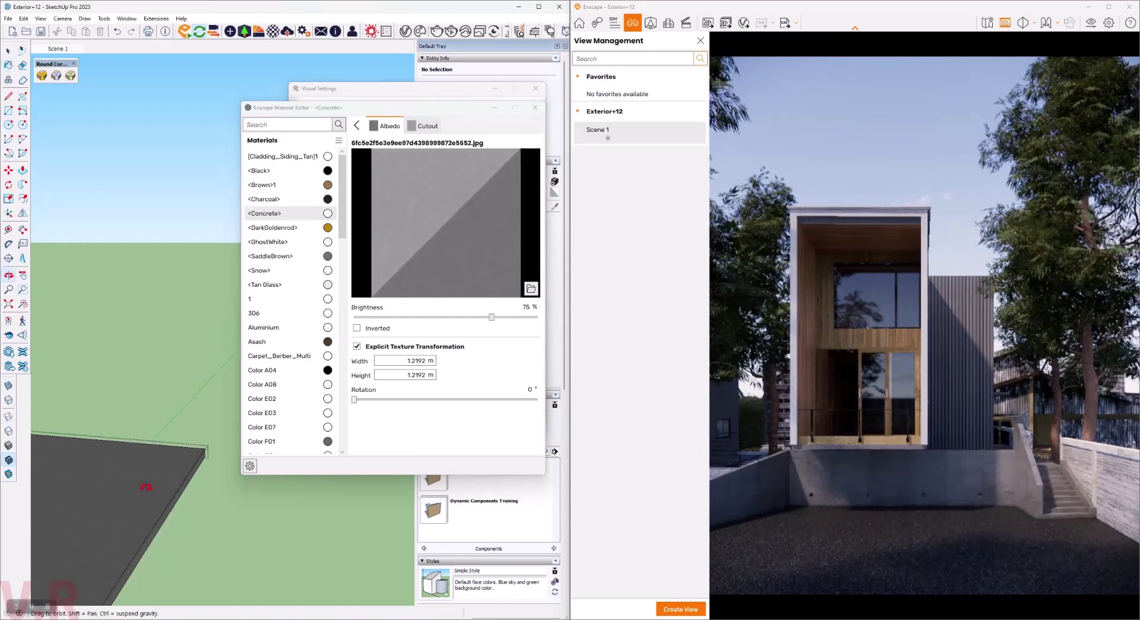
Orbit to face the house front and close the Material Editor.
middle_drag(188, 509, 143, 451)
key(space)
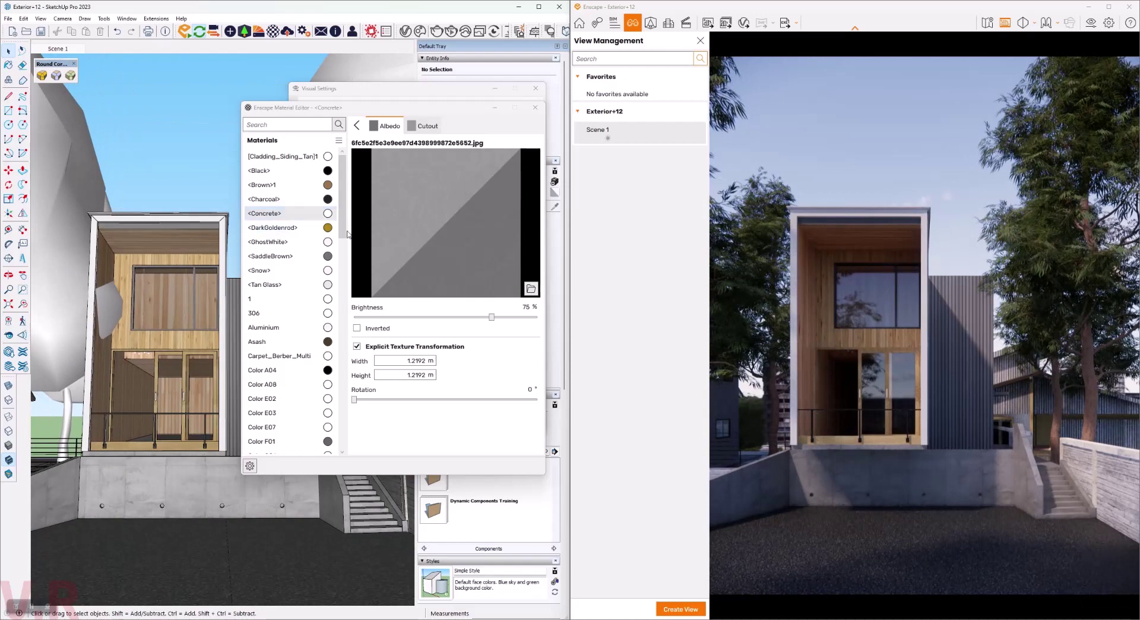
click(535, 108)
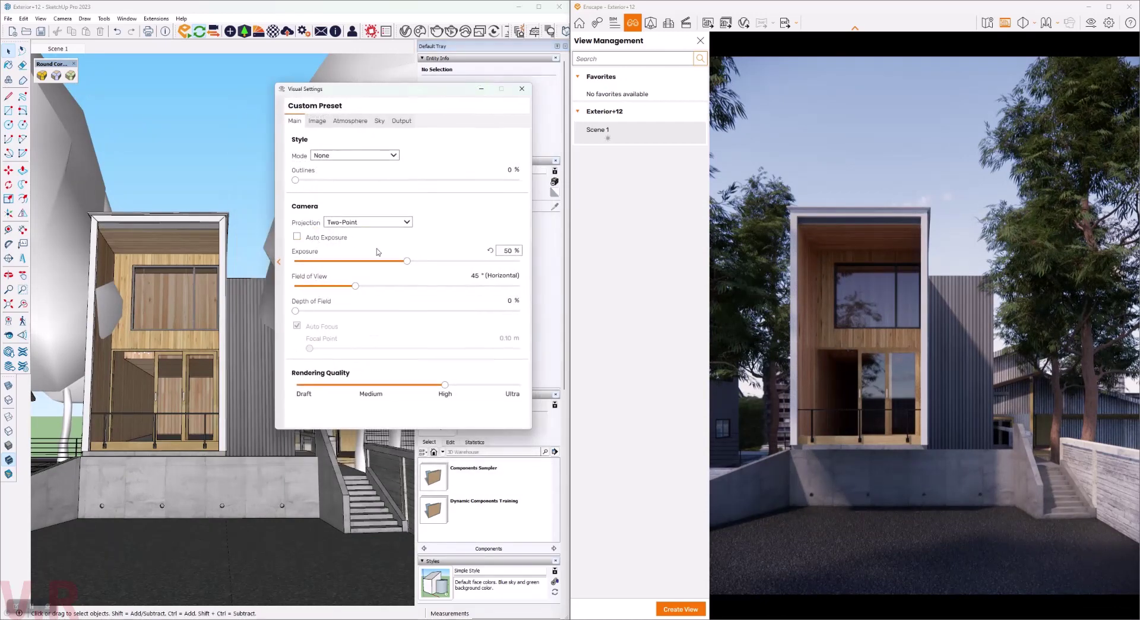
Set Enscape exposure to 51% and rendering quality to Ultra.
double_click(505, 251)
text(5)
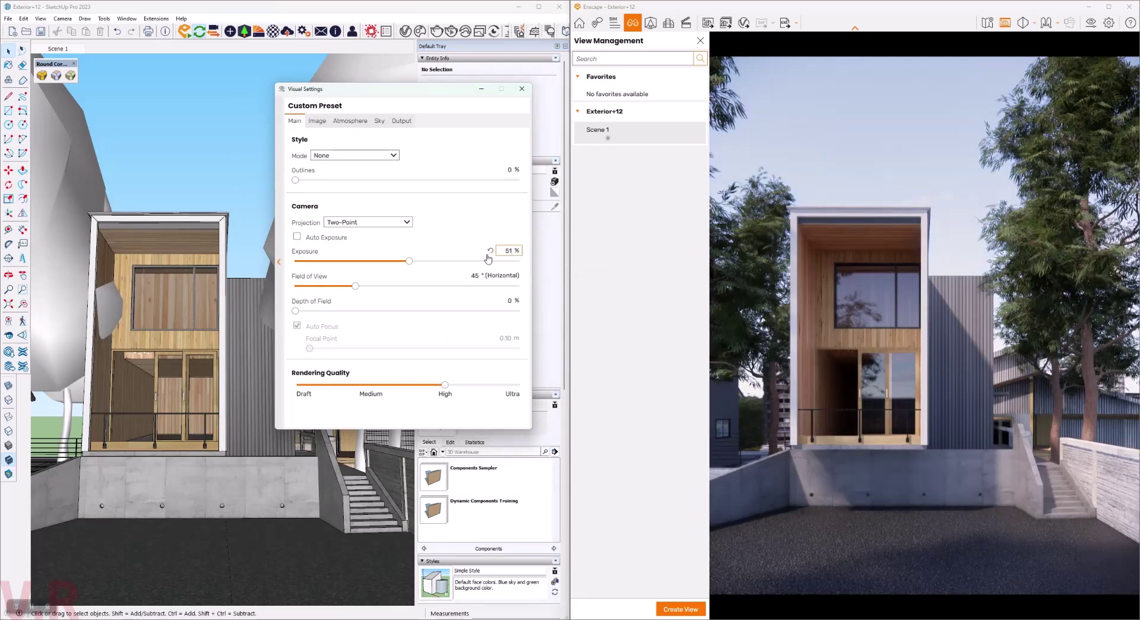
click(991, 472)
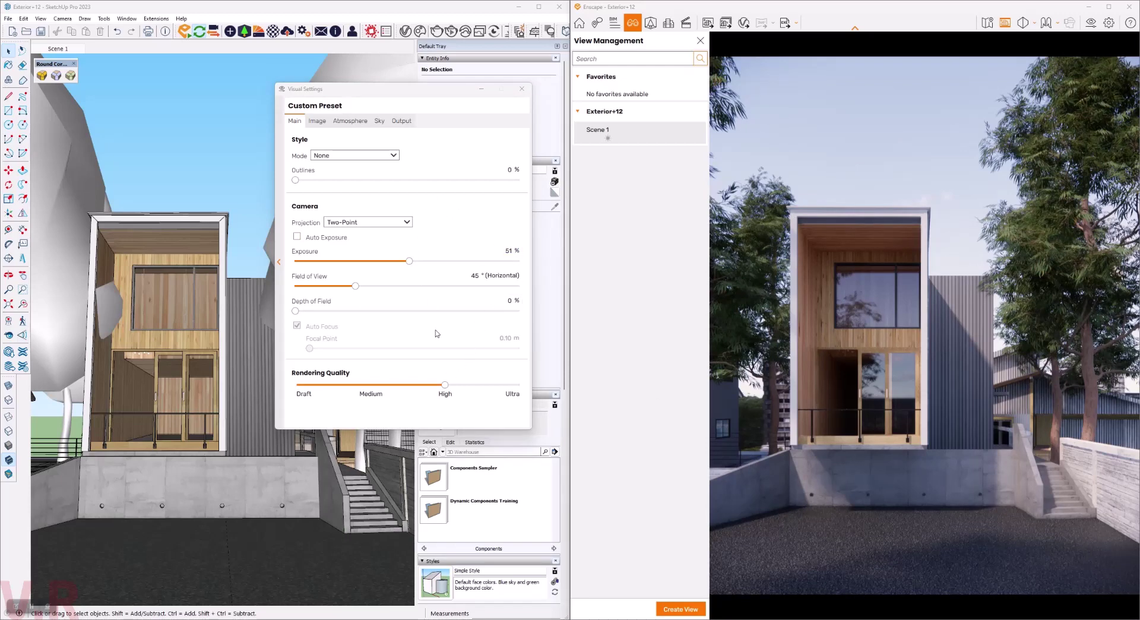
drag(445, 386, 492, 395)
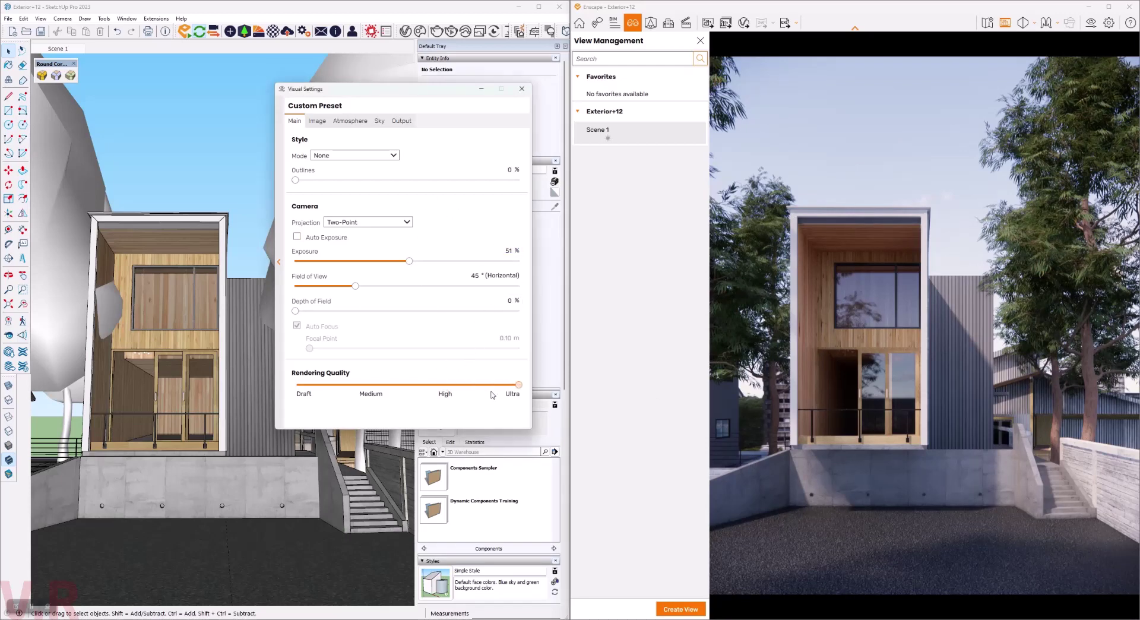
Set the output resolution to 3600 × 4000 and start an Enscape screenshot save.
click(401, 120)
double_click(406, 155)
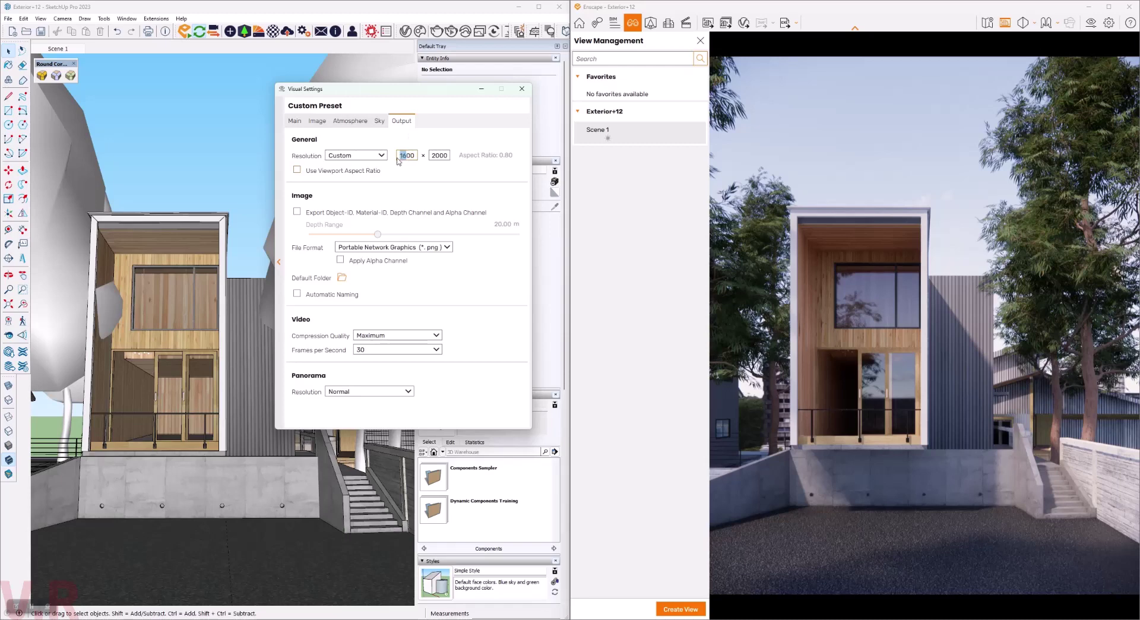
text(3600)
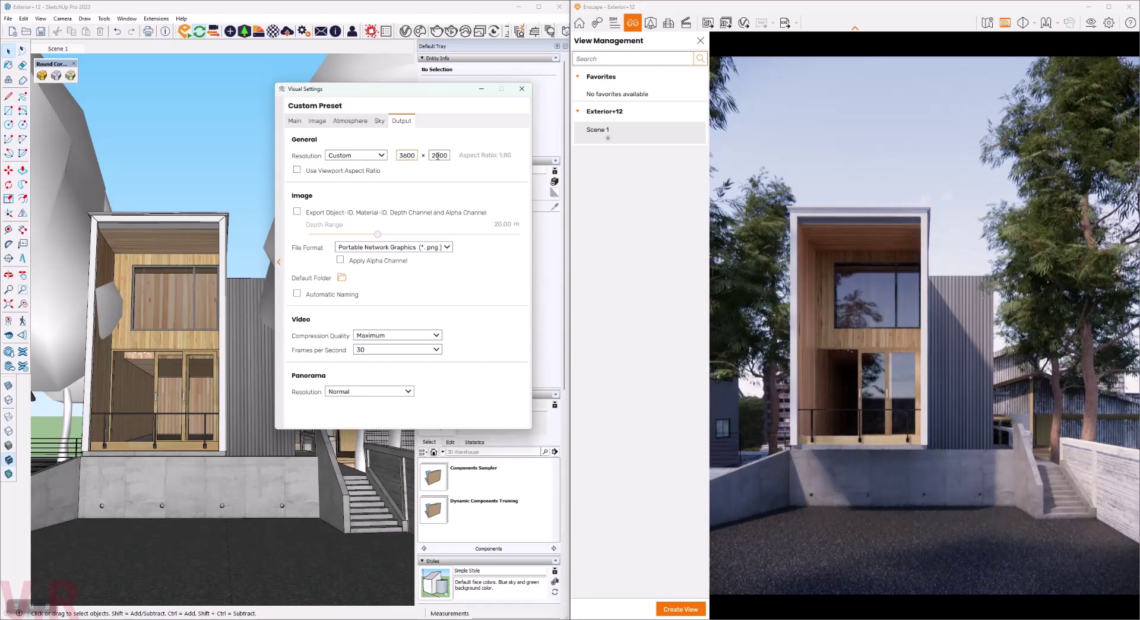
double_click(438, 156)
text(4000)
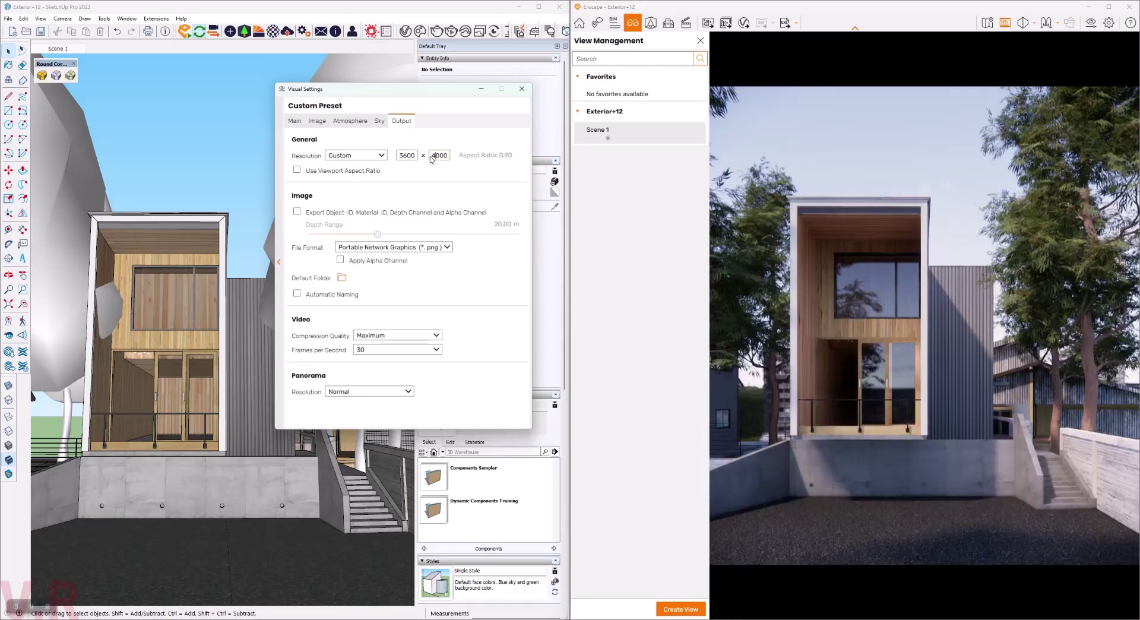
click(904, 257)
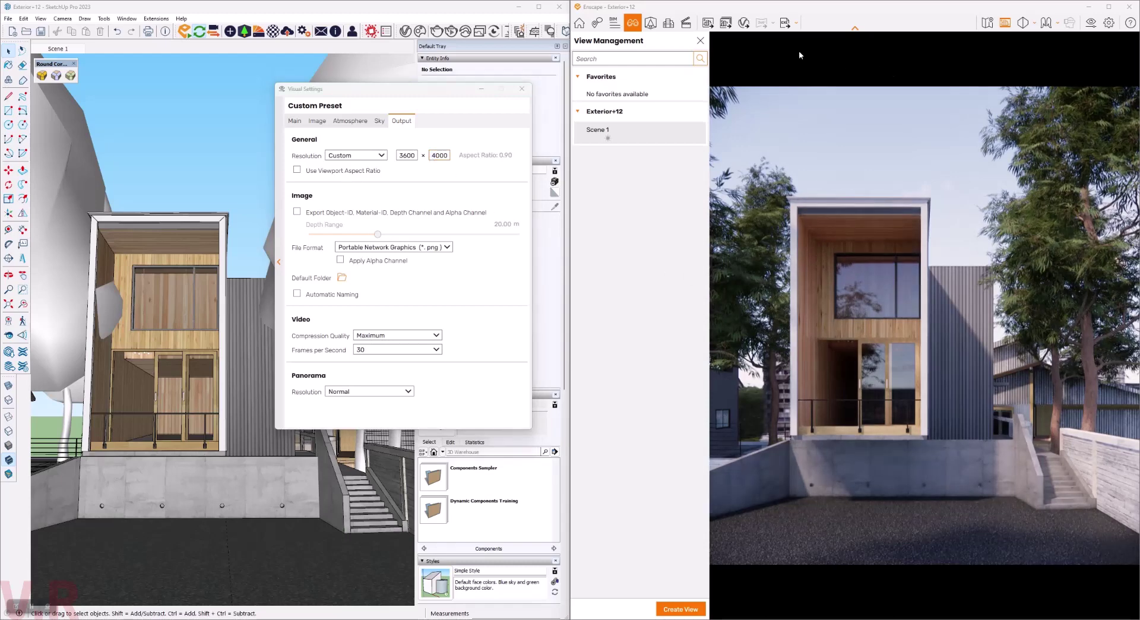
click(707, 22)
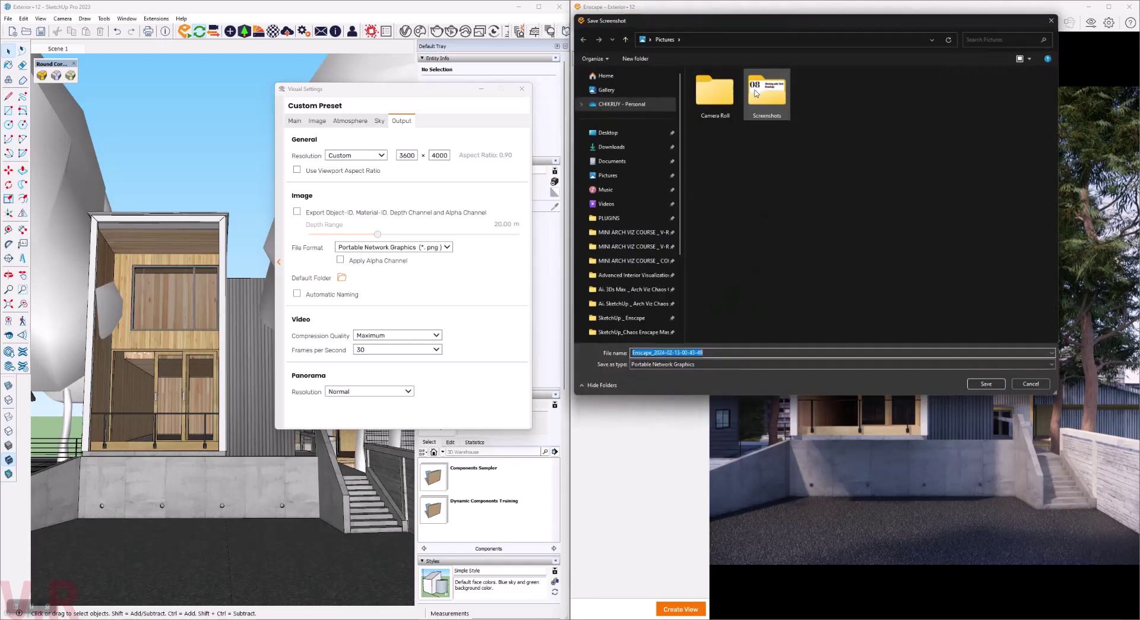
Save the render to the Desktop as Enscape Exterior PNG.
click(608, 132)
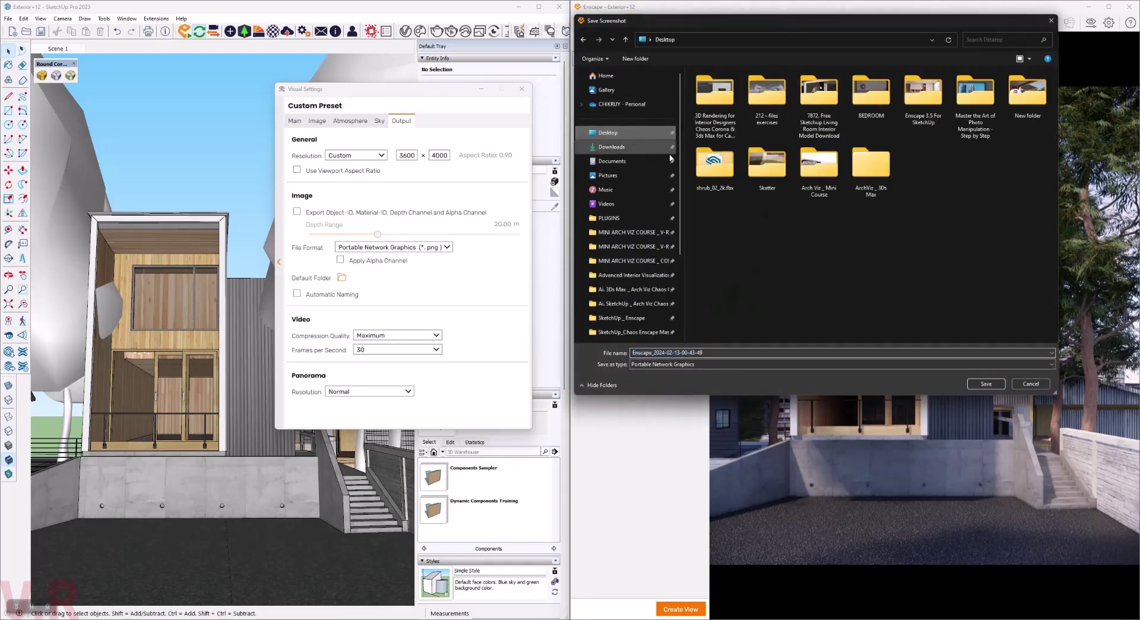
double_click(757, 353)
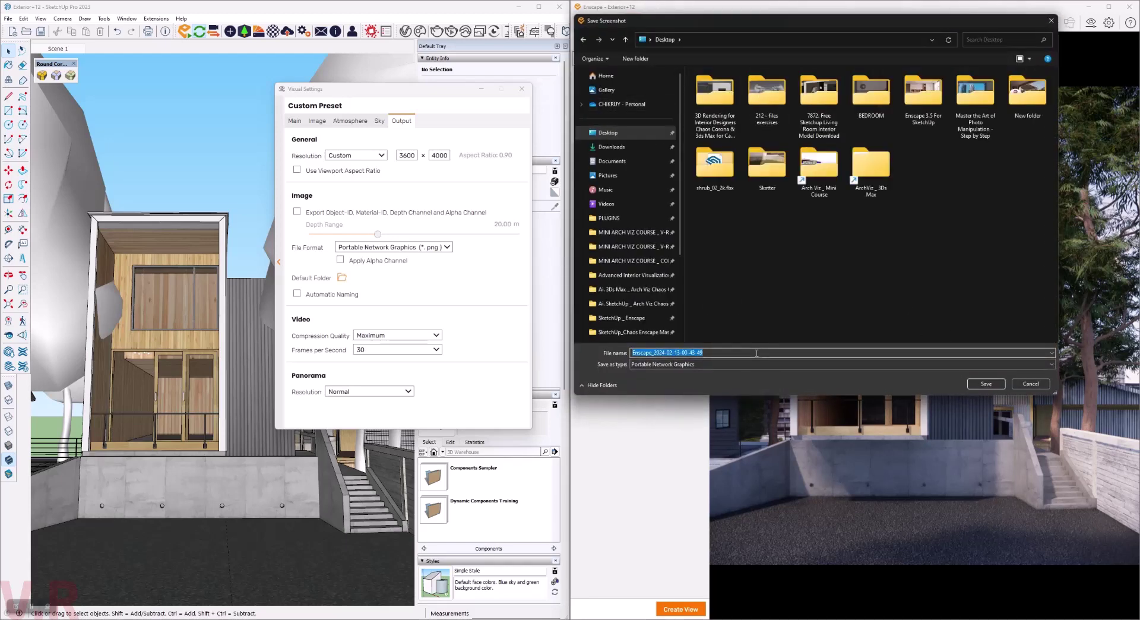
text(Ensca)
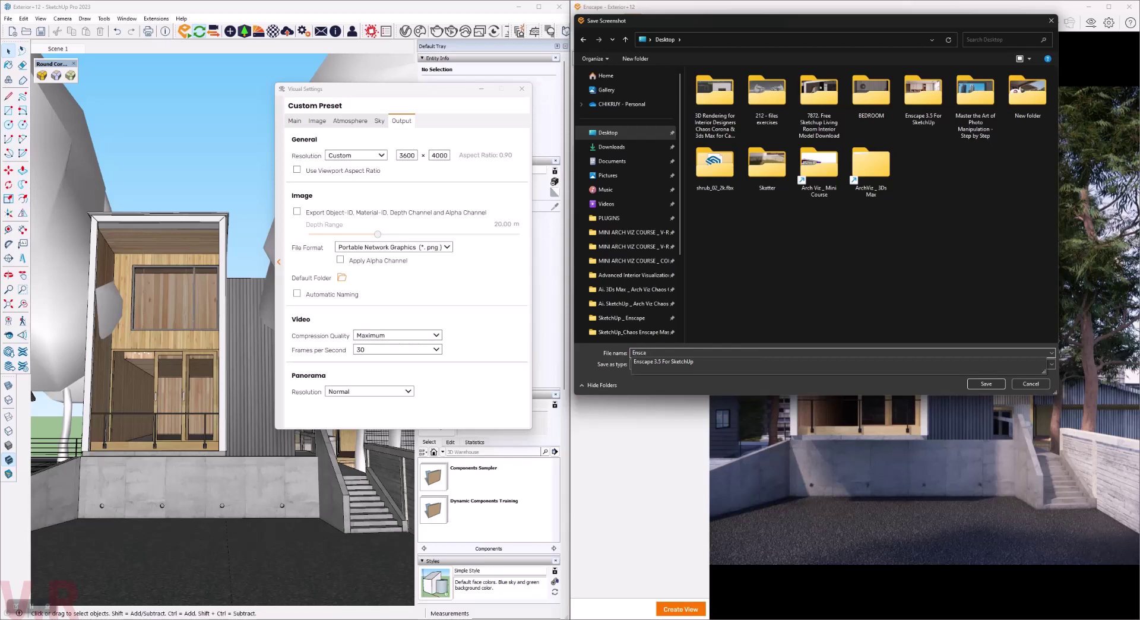
text(pe Exterior)
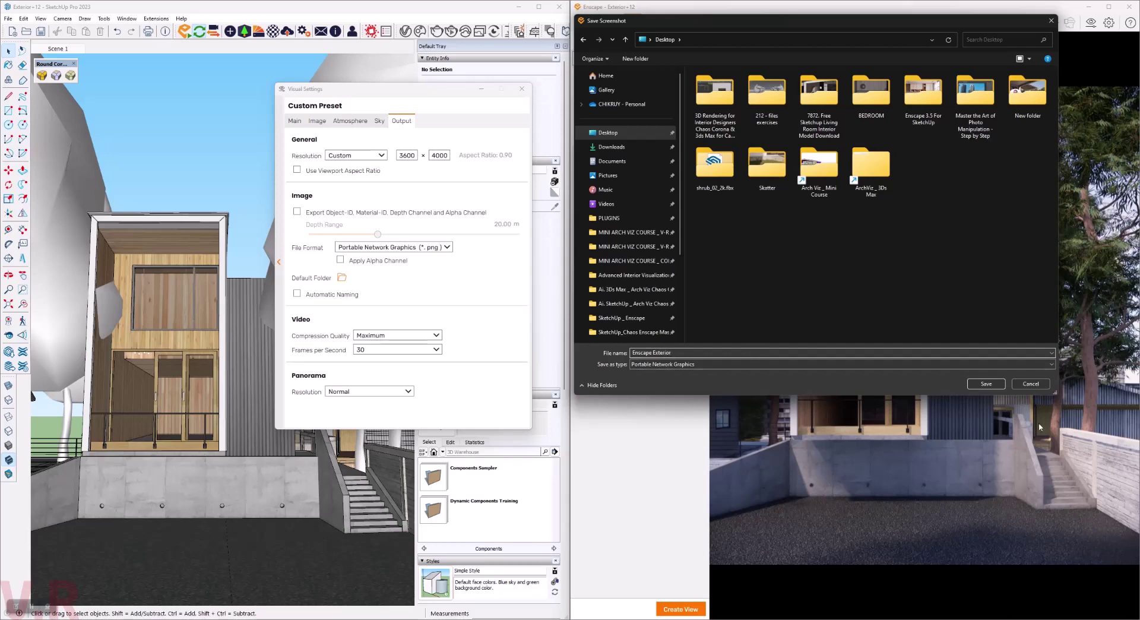
click(987, 387)
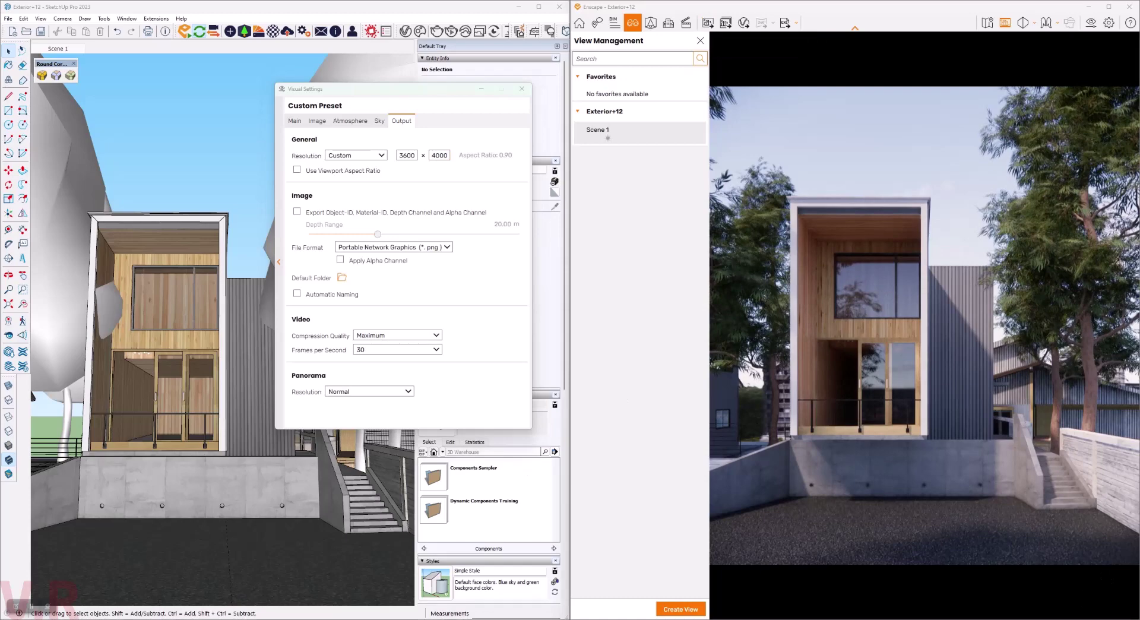
Preview Enscape Exterior.png from the Desktop in File Explorer, then open it with Adobe Photoshop.
key(super+e)
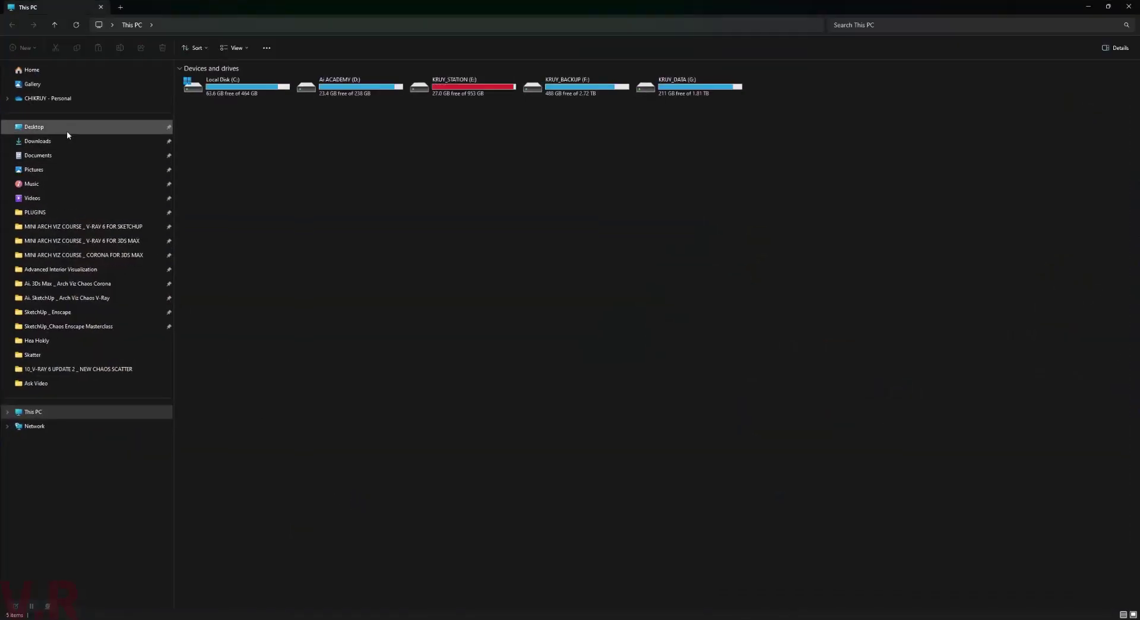
click(64, 128)
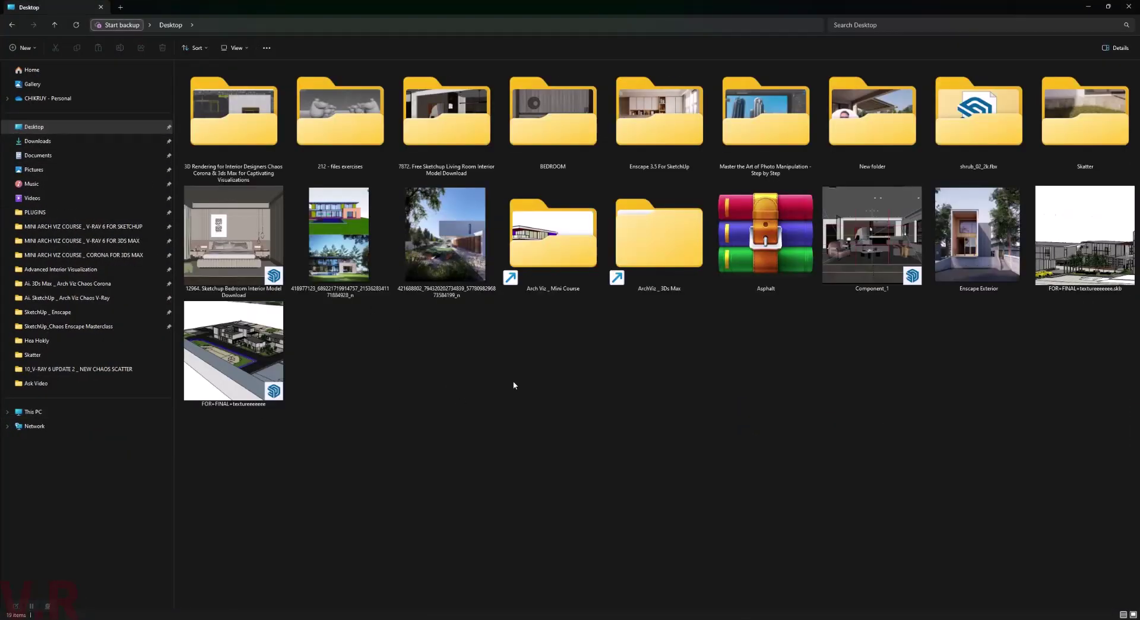
double_click(961, 253)
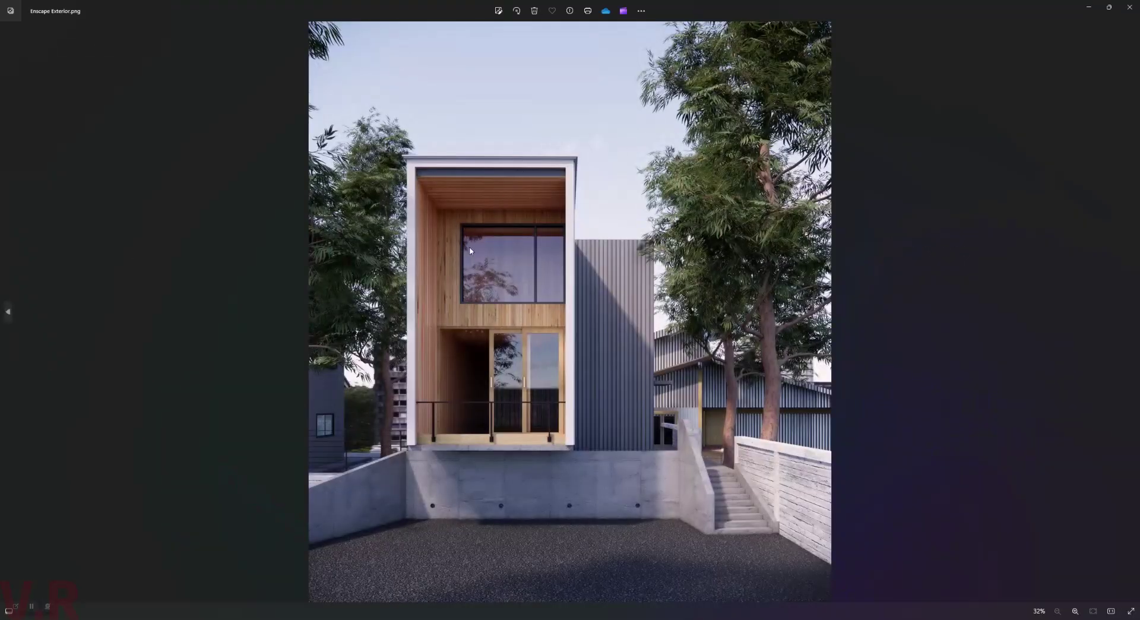
click(1129, 7)
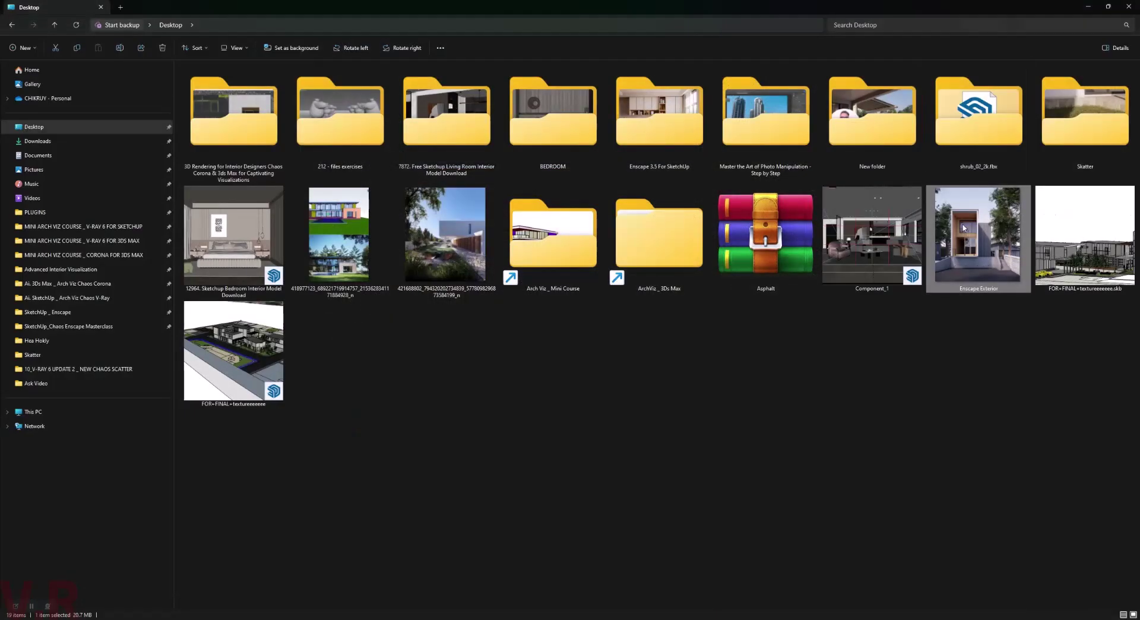
right_click(965, 252)
mouse_move(997, 294)
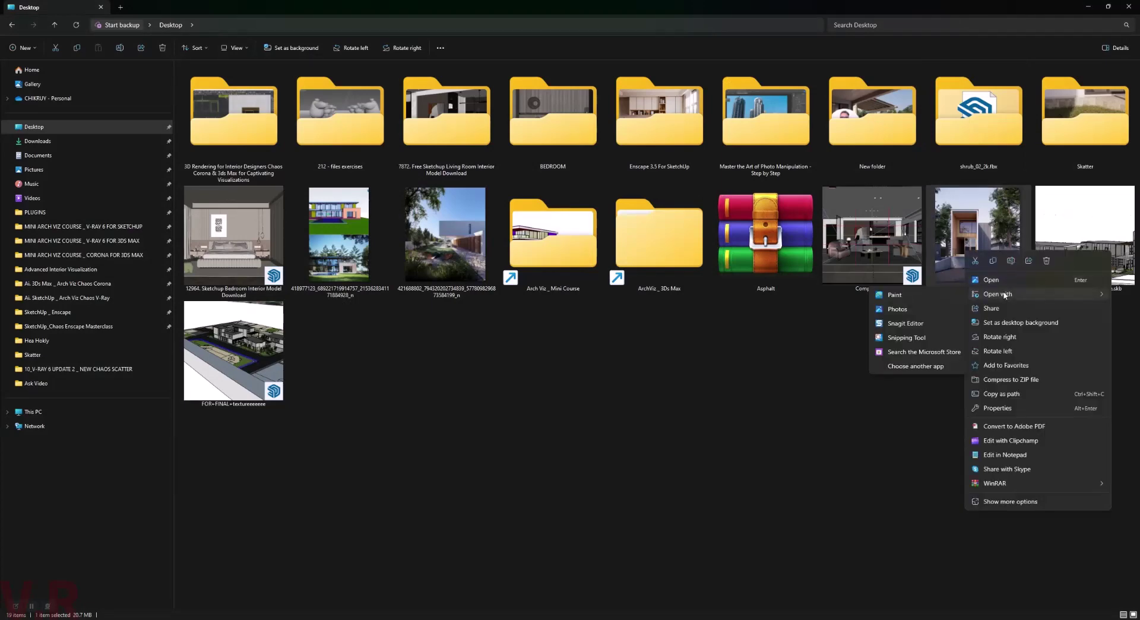
click(909, 296)
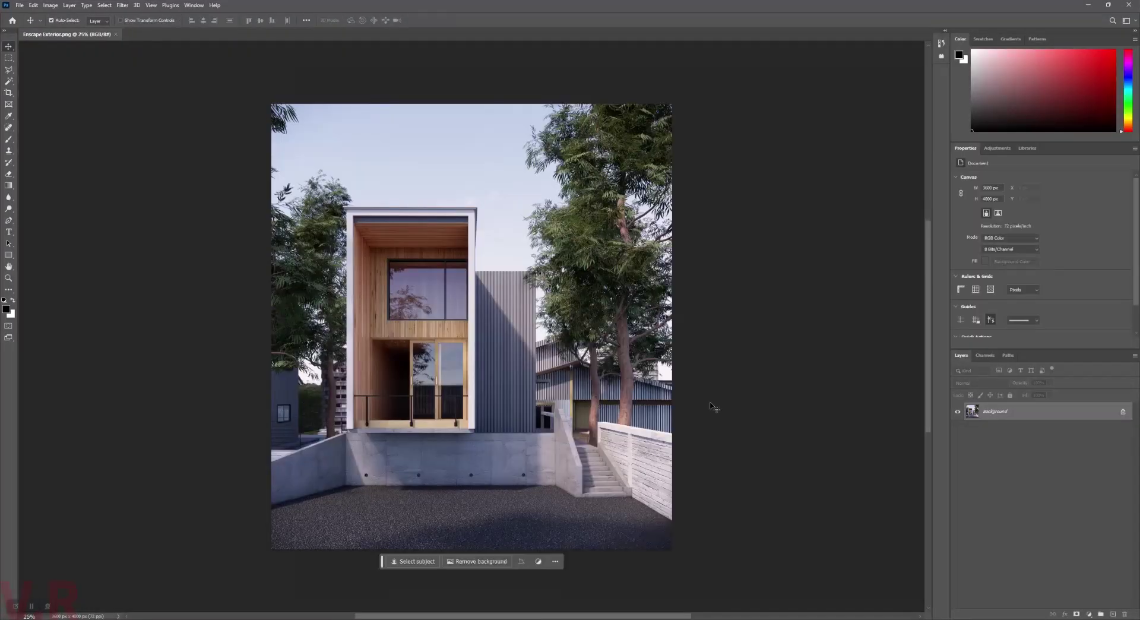
Convert the Background layer to a smart object for smart filters.
right_click(1041, 416)
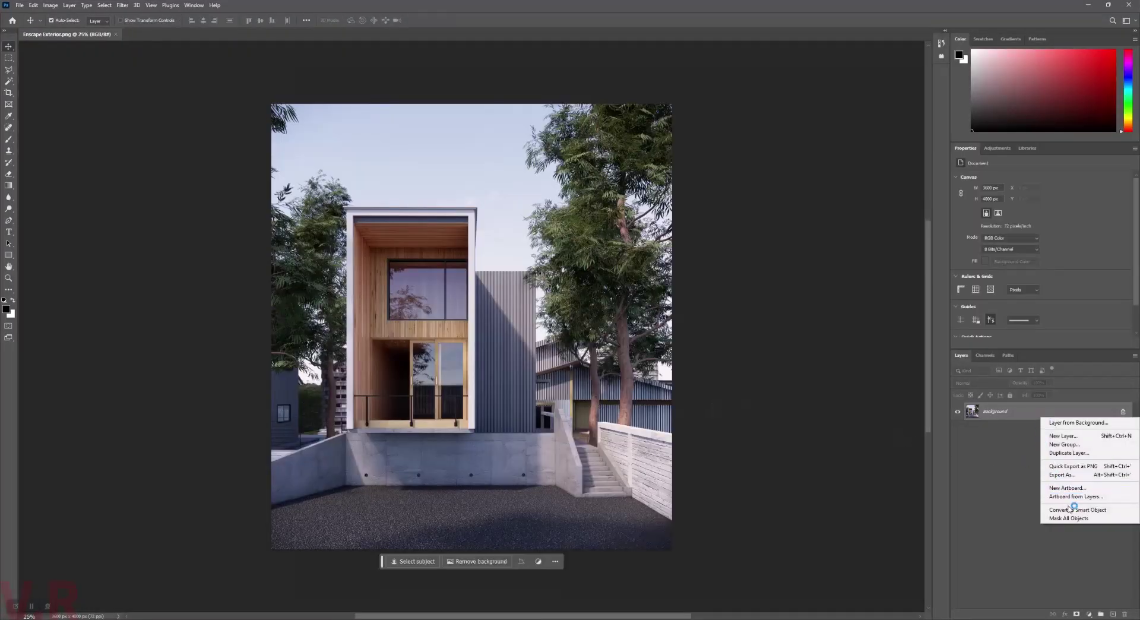
click(1063, 509)
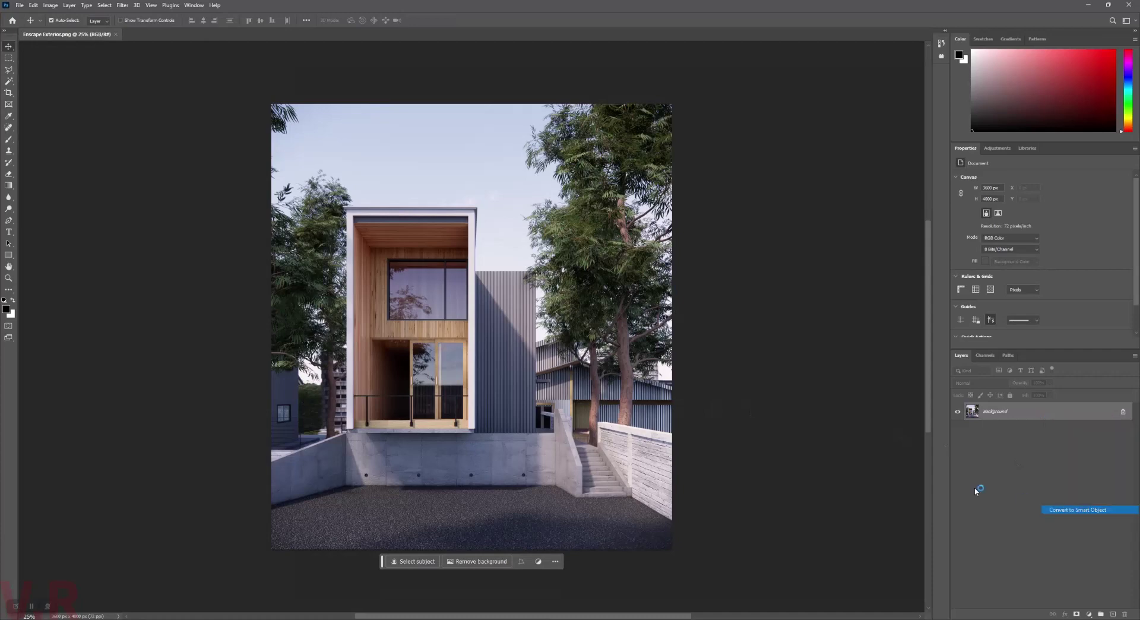
click(123, 6)
mouse_move(133, 171)
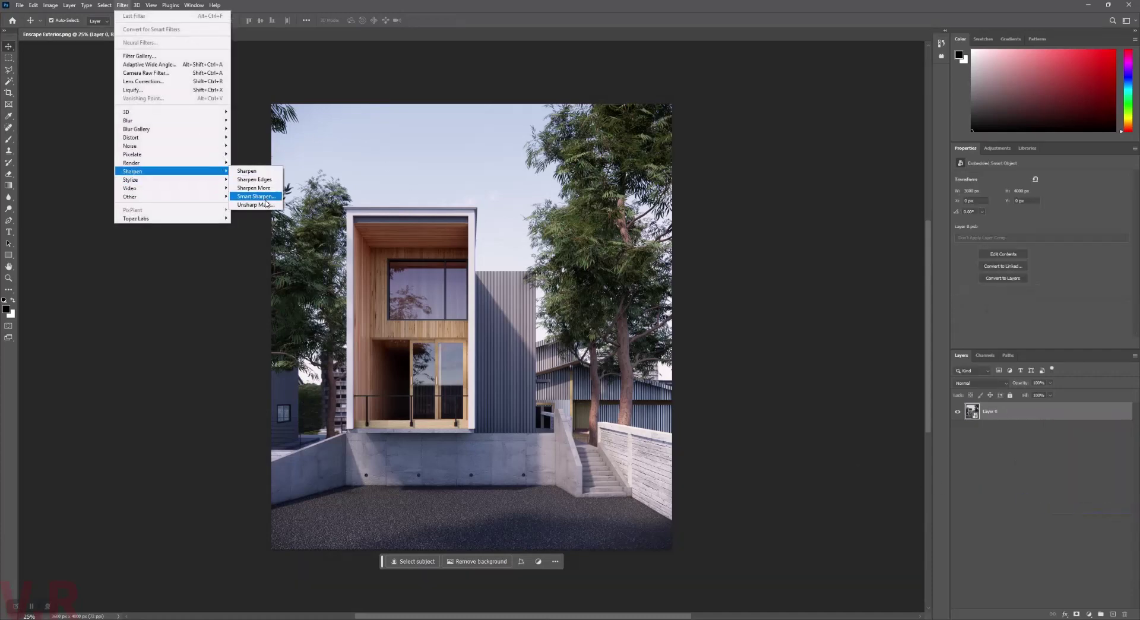
click(268, 214)
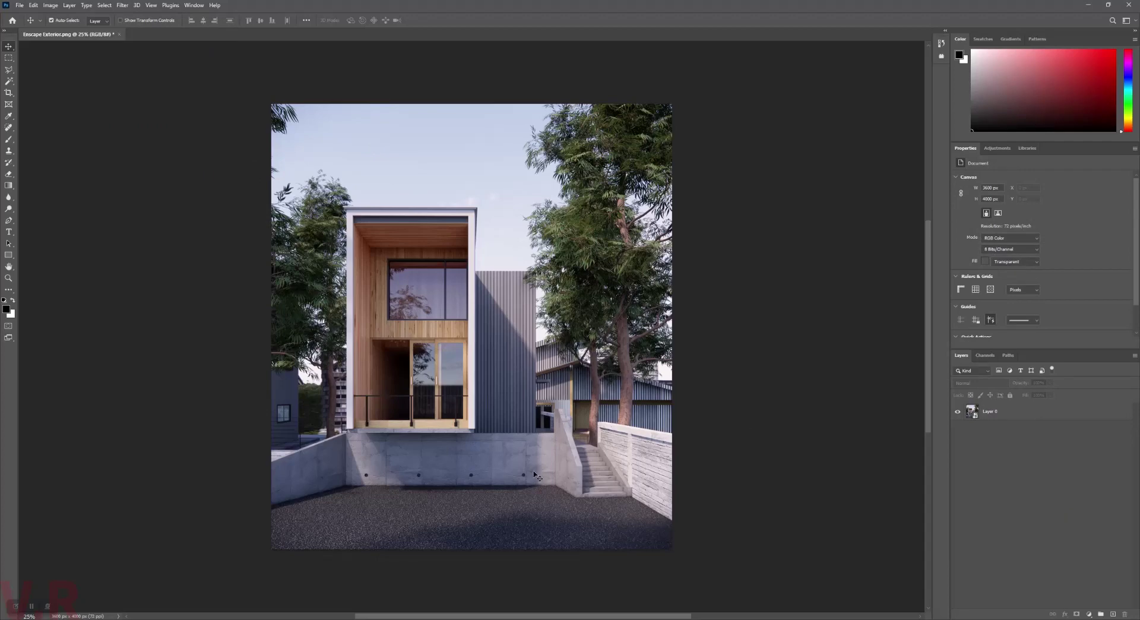
alt+scroll(530, 450, up, 1)
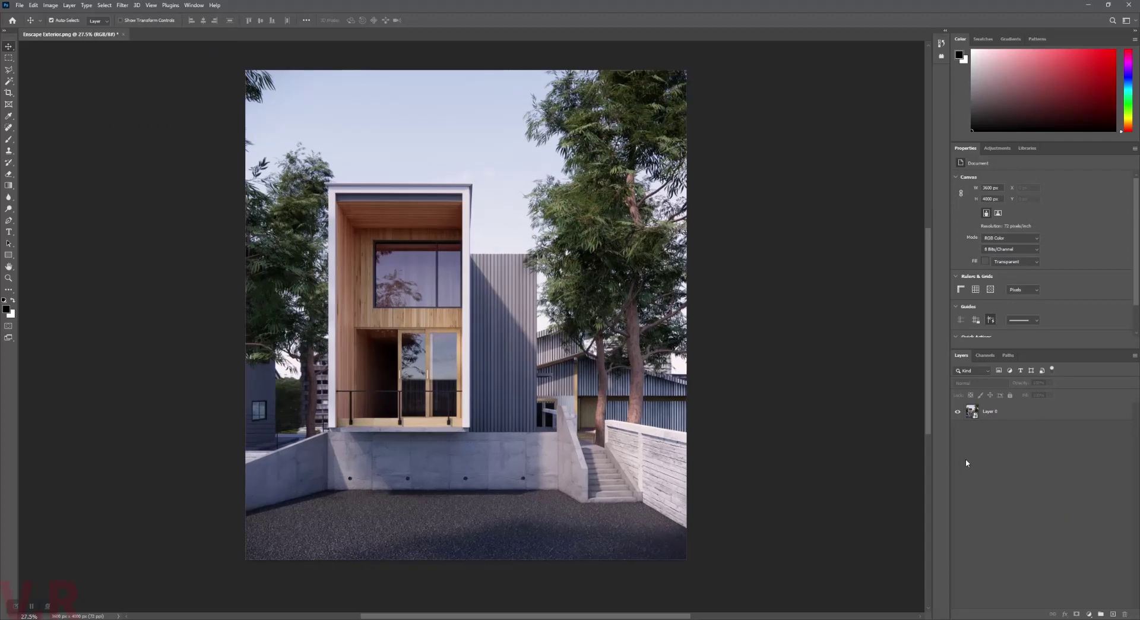
click(122, 5)
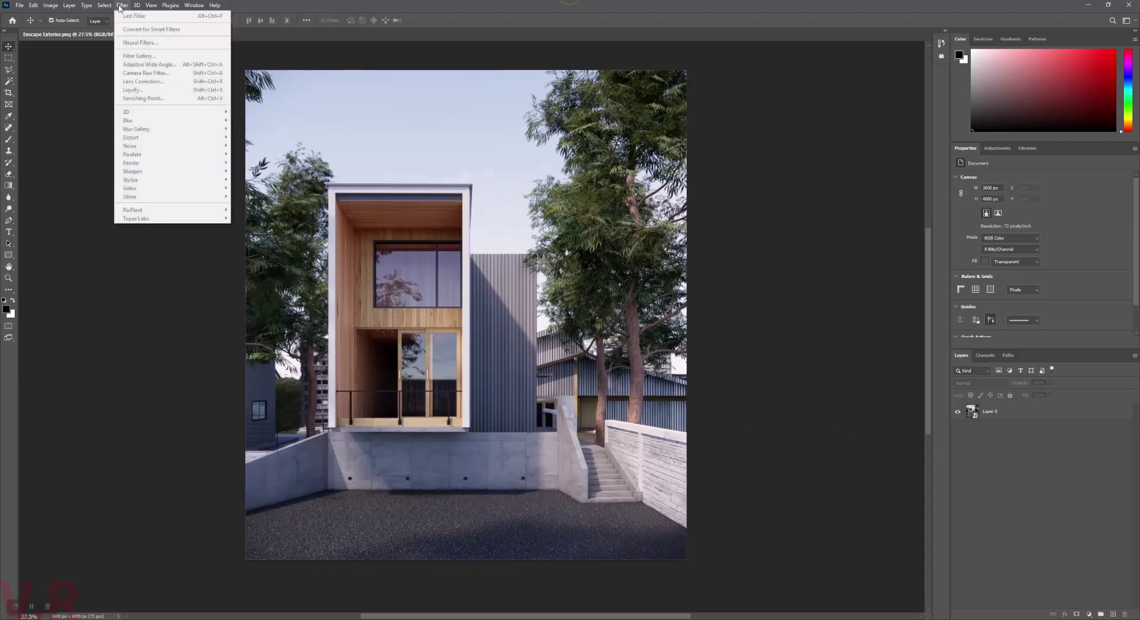
click(530, 268)
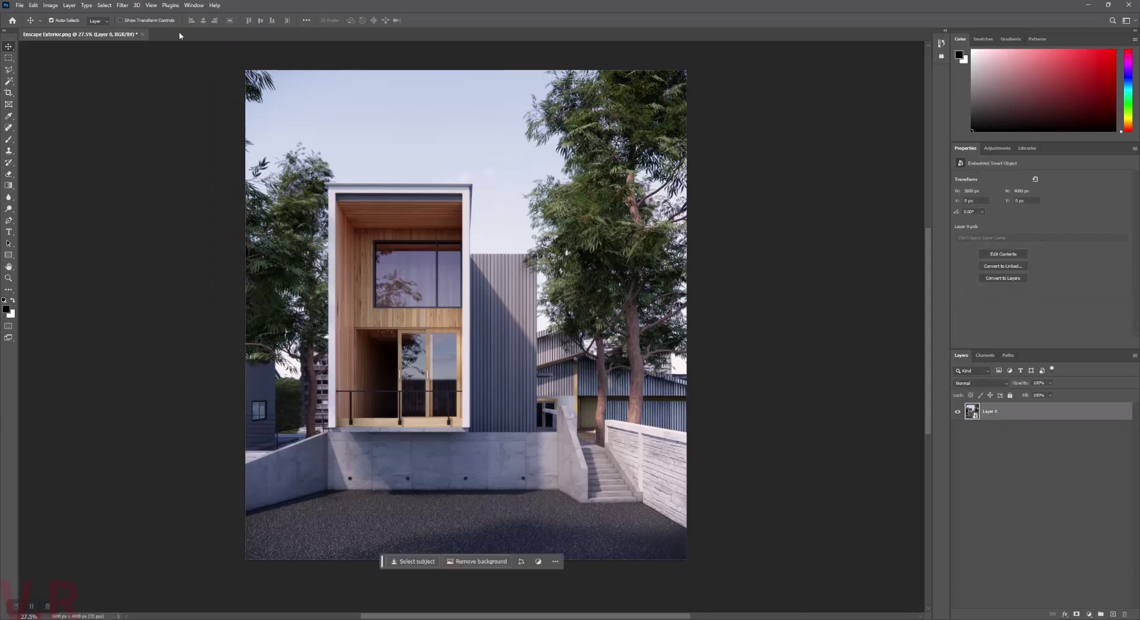
Apply an Unsharp Mask smart filter with 50% amount and 1.7 px radius.
click(129, 8)
mouse_move(132, 171)
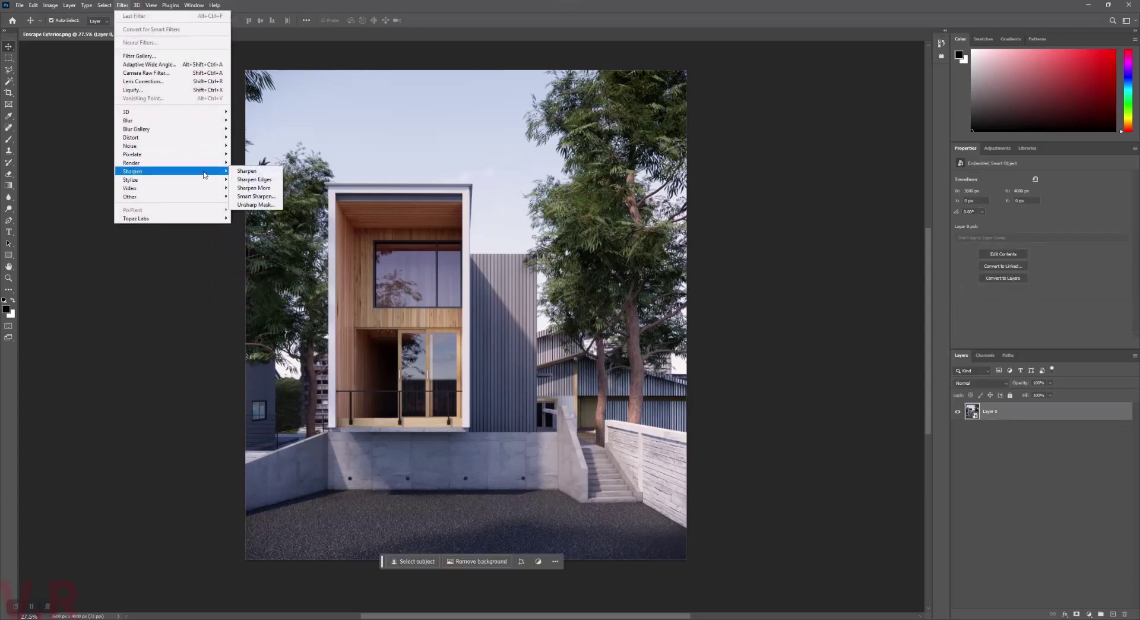
click(256, 205)
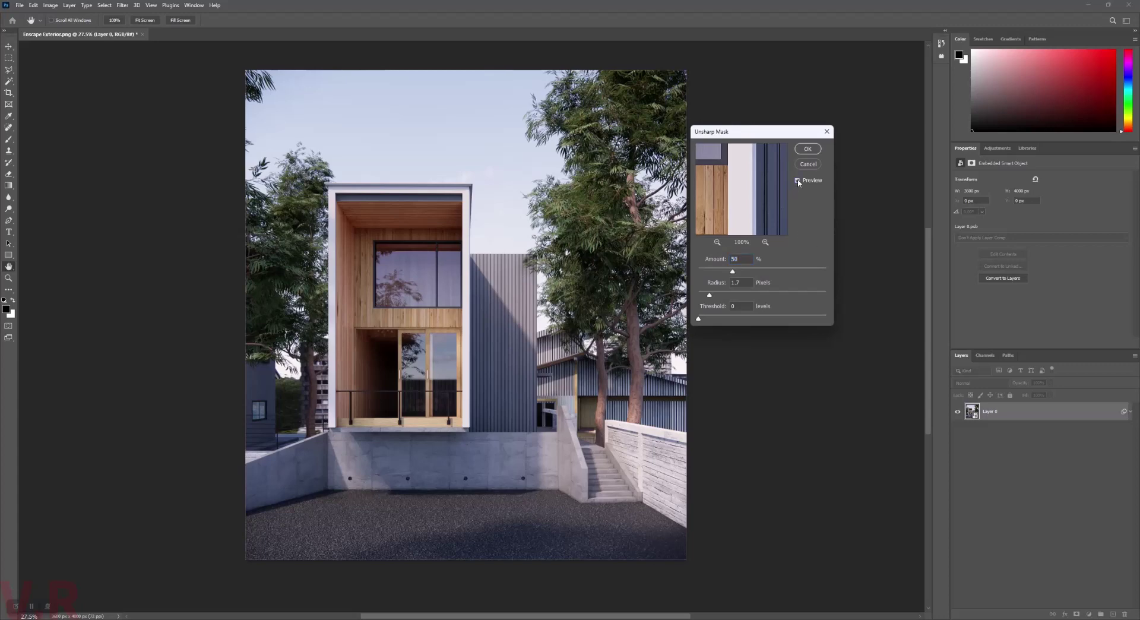
click(807, 149)
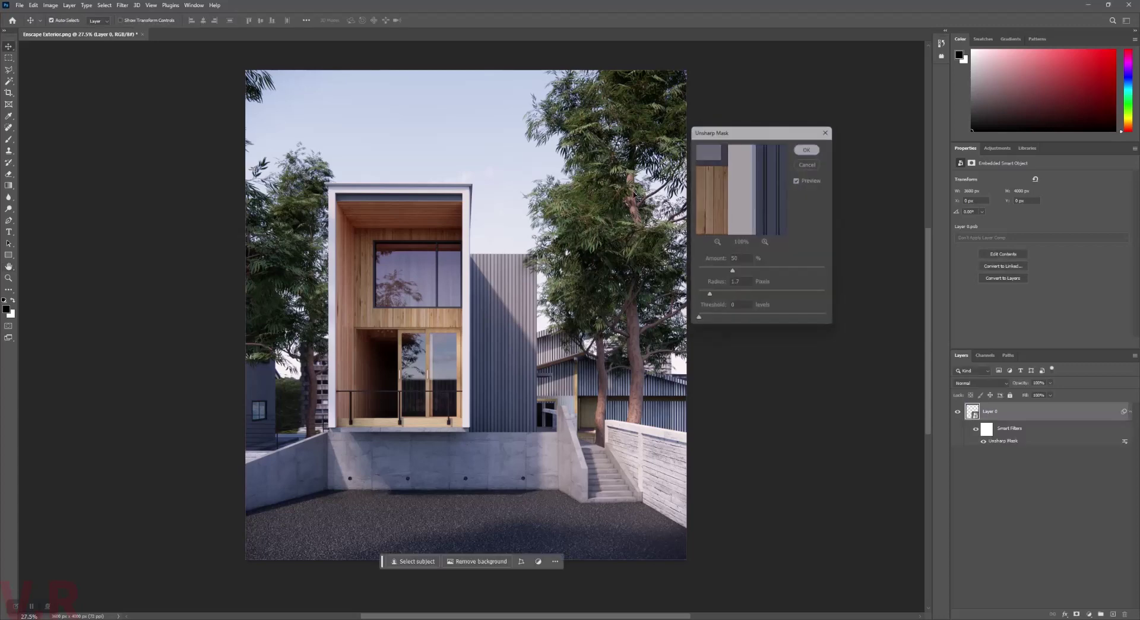
click(122, 5)
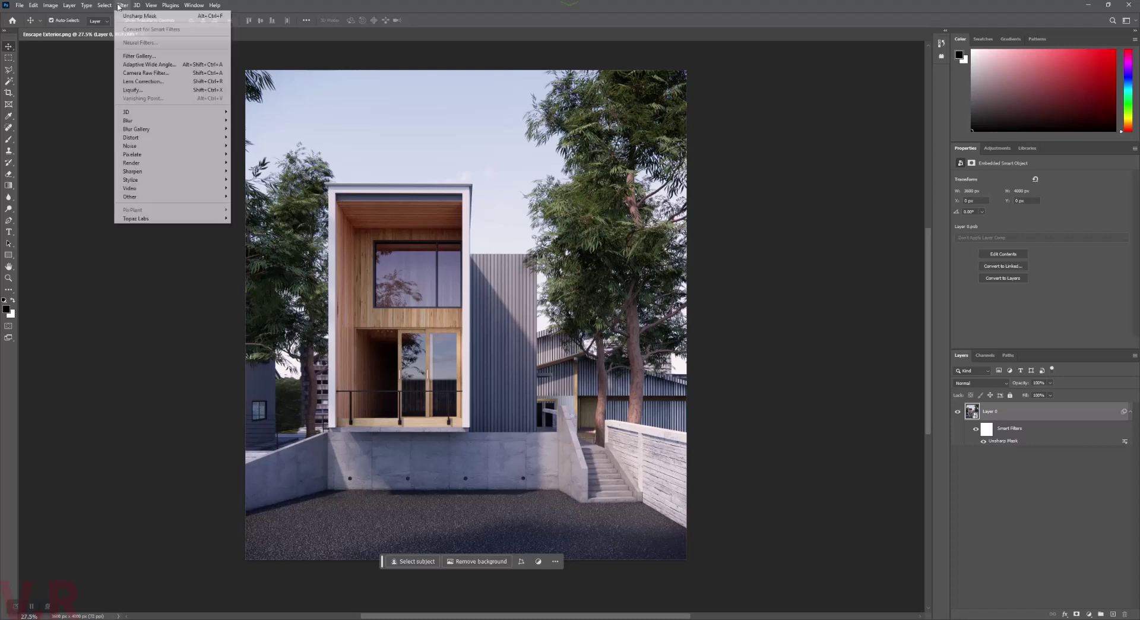
click(143, 65)
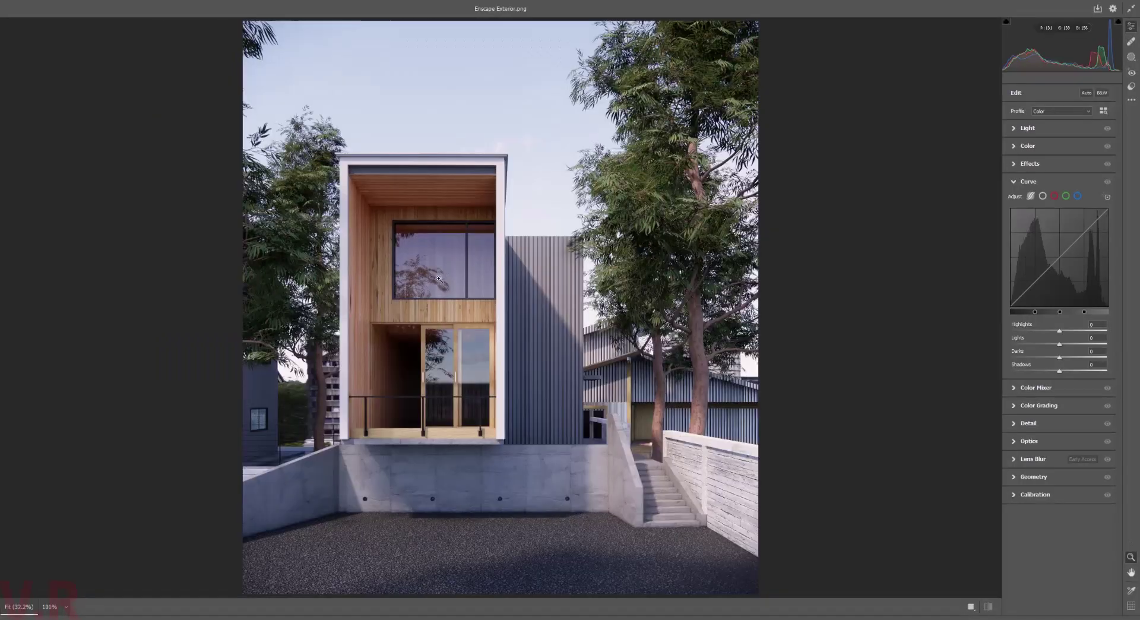
Try Camera Raw Auto, turn it off, then set Exposure +0.35 and Contrast +31.
click(1086, 92)
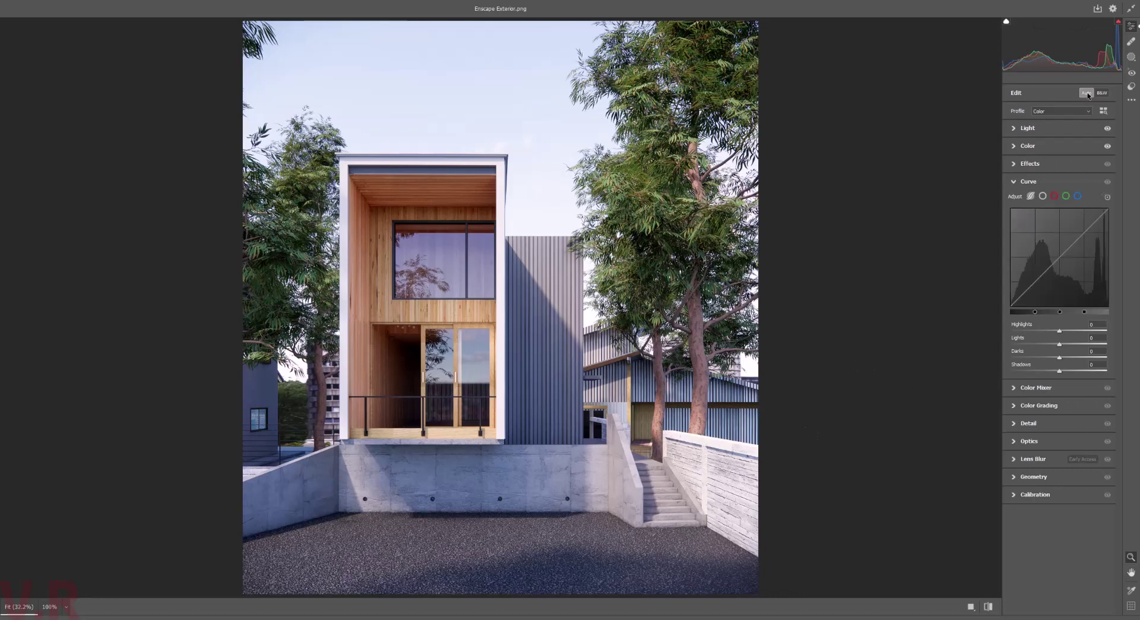
click(1086, 93)
click(1087, 93)
click(1013, 129)
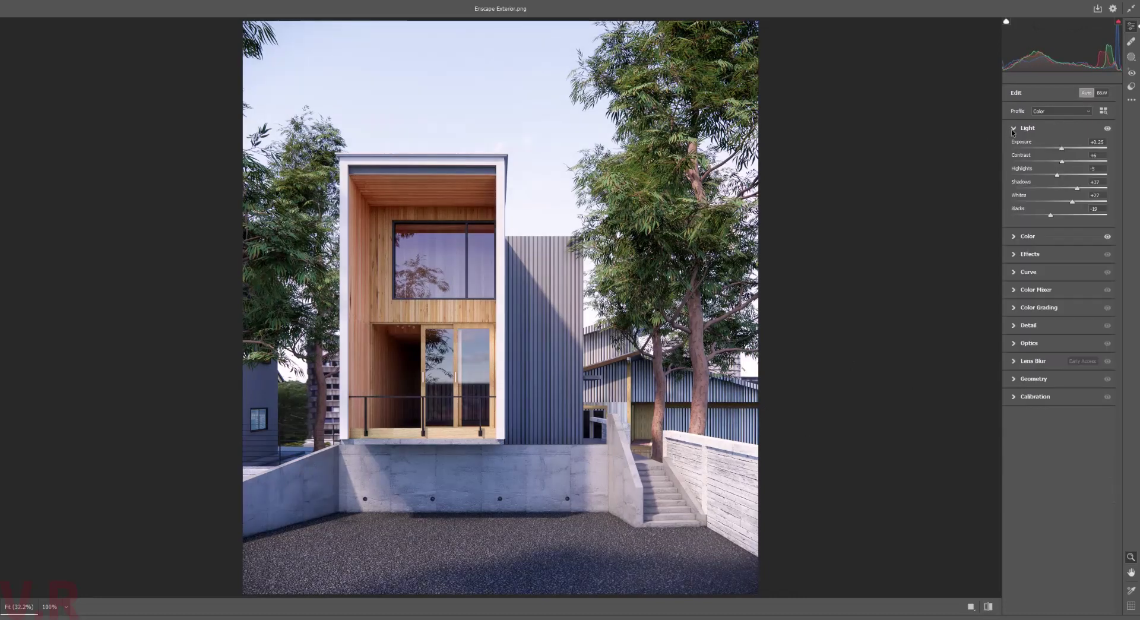
click(1087, 93)
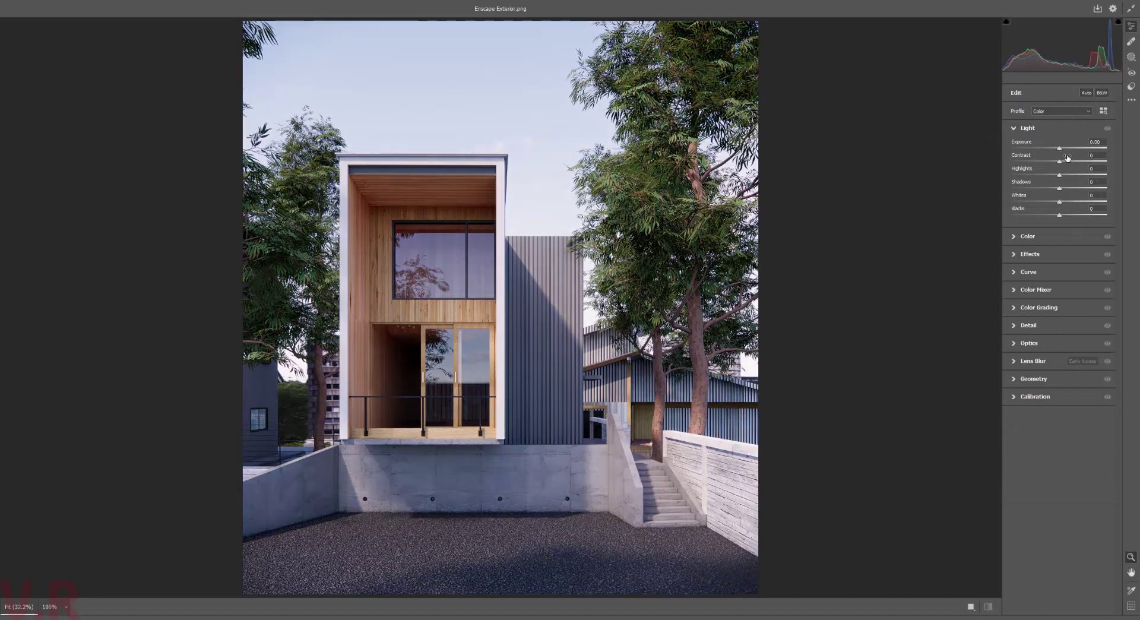
drag(1060, 149, 1064, 150)
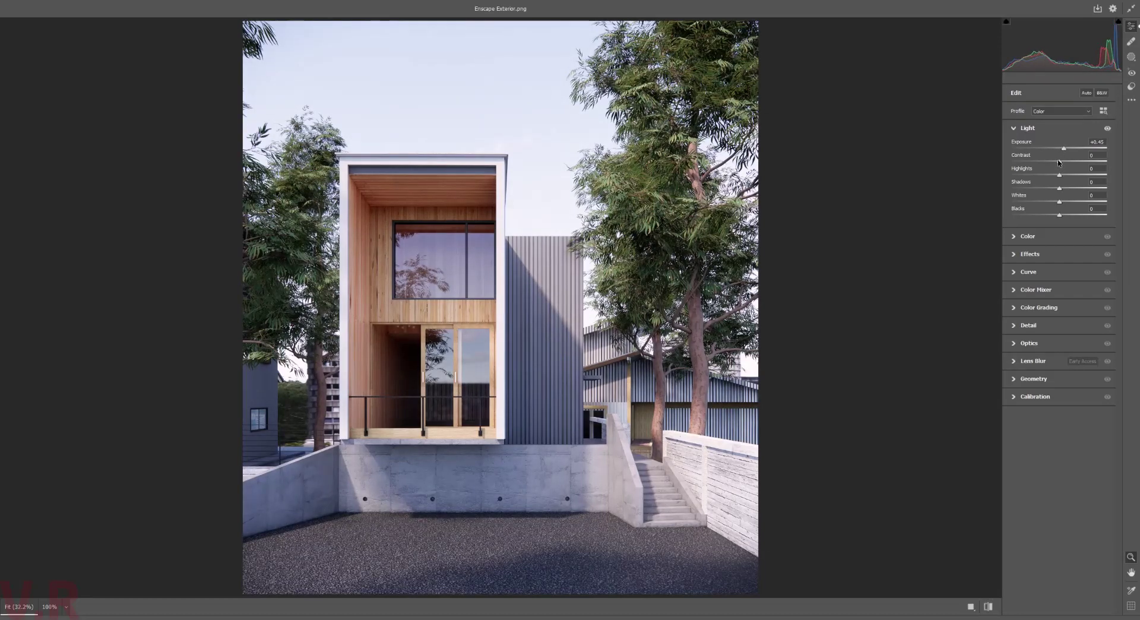
mouse_move(1059, 161)
mouse_down()
mouse_move(1072, 161)
mouse_move(1032, 174)
mouse_up()
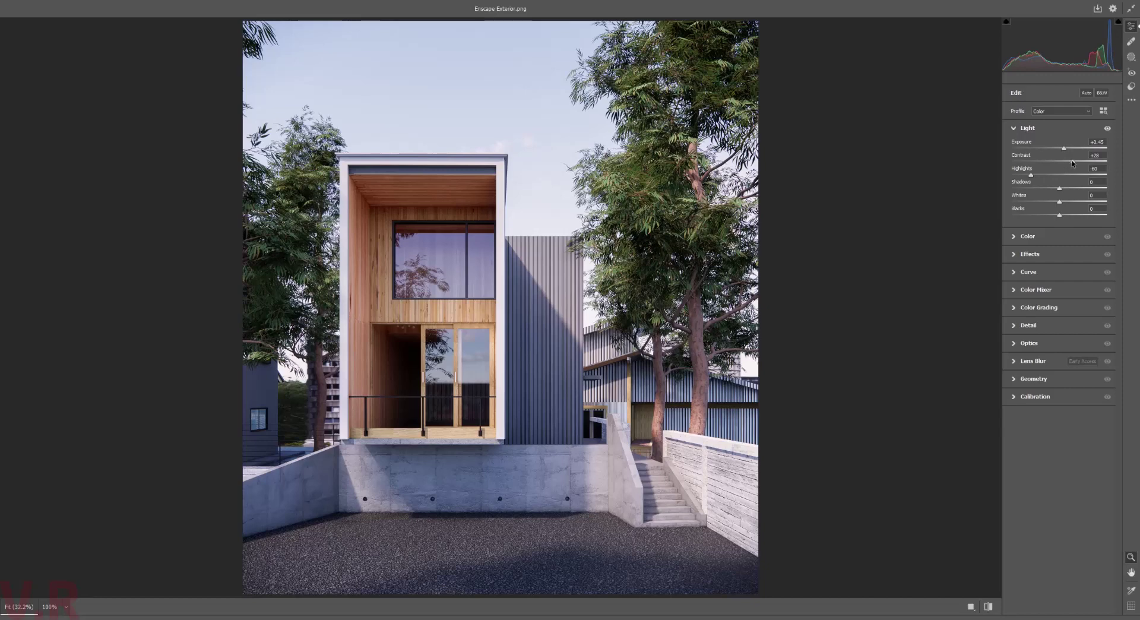
drag(1076, 164, 1077, 165)
drag(1064, 151, 1062, 151)
Darken the shadows, lower the whites slightly, and set Blacks to -15.
drag(1060, 189, 1055, 190)
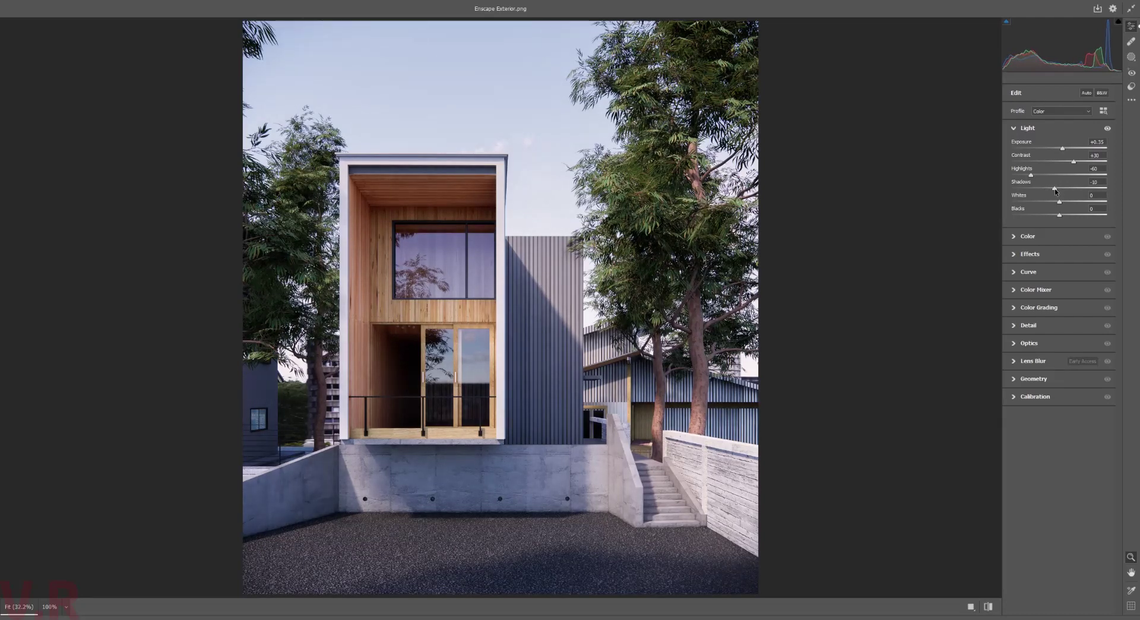
drag(1060, 202, 1055, 208)
drag(1056, 208, 1053, 215)
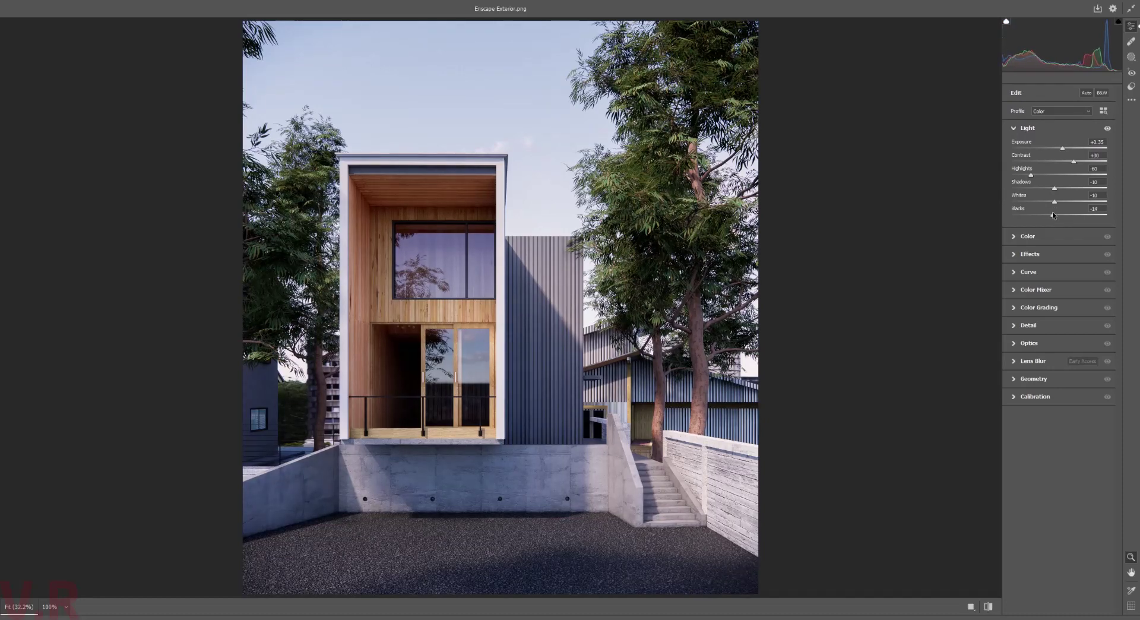
click(1103, 208)
text(-15)
click(1014, 256)
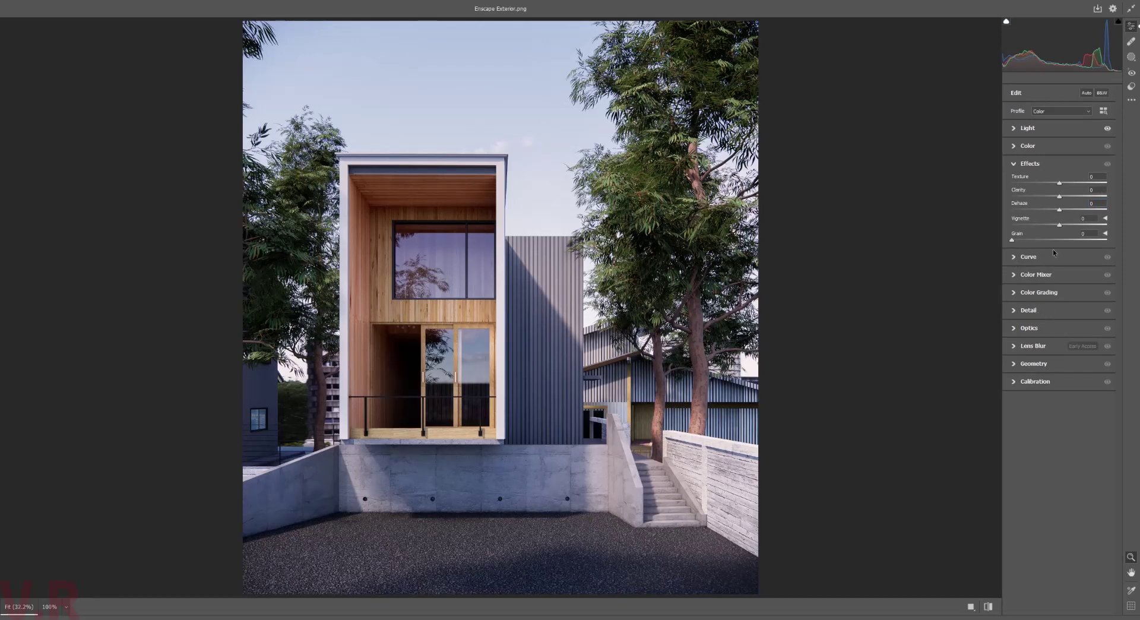
In the Color panel set Temperature +5, Tint -6 and Saturation -15.
click(1013, 150)
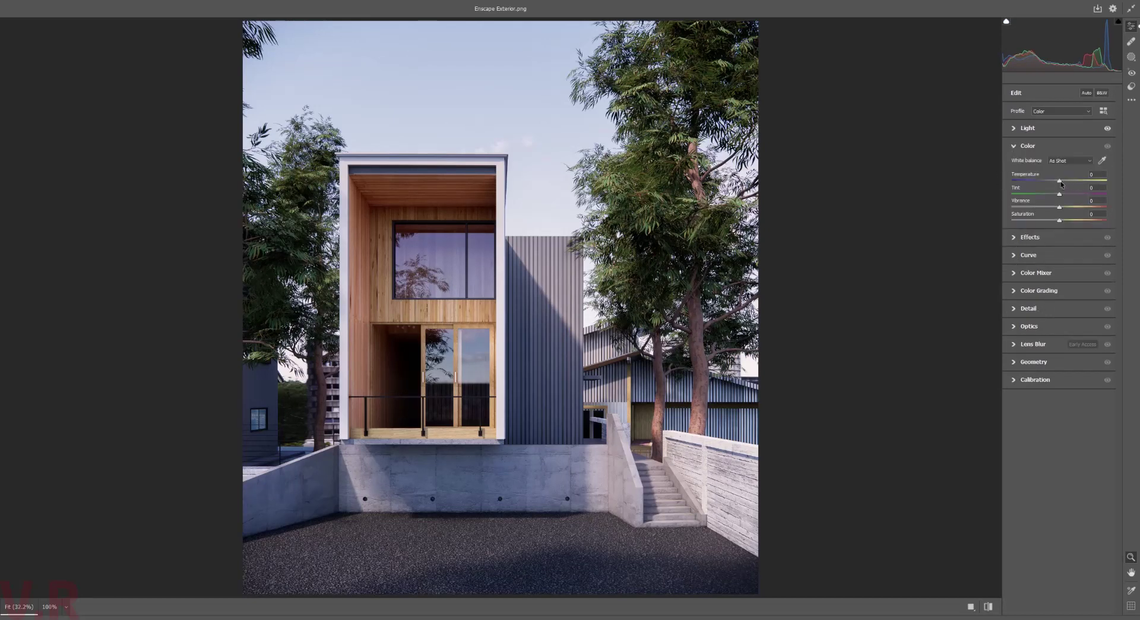
drag(1061, 182, 1059, 187)
drag(1060, 184, 1063, 184)
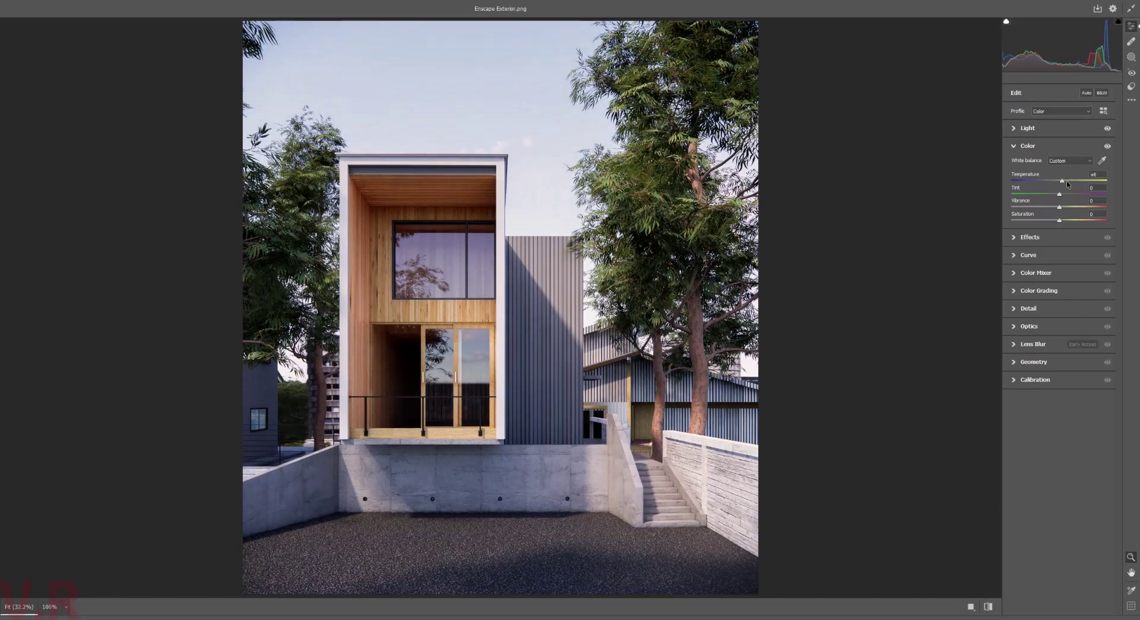
click(1098, 174)
key(Down)
drag(1060, 196, 1057, 192)
drag(1058, 192, 1056, 192)
click(1100, 188)
drag(1059, 222, 1053, 222)
drag(1054, 224, 1051, 222)
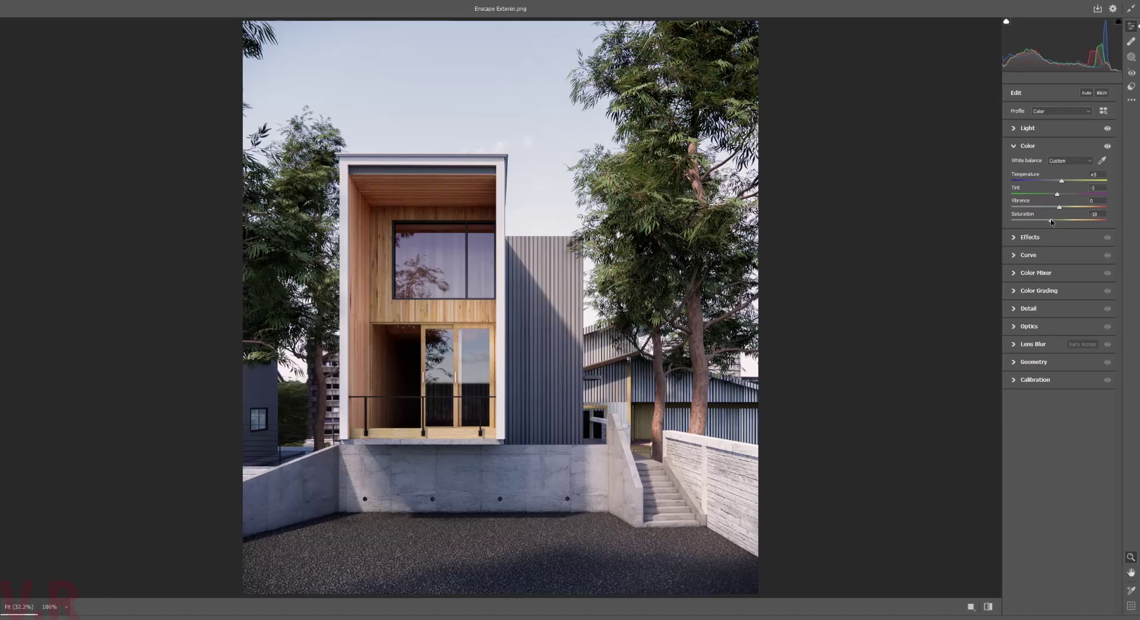
click(1095, 214)
text(-1)
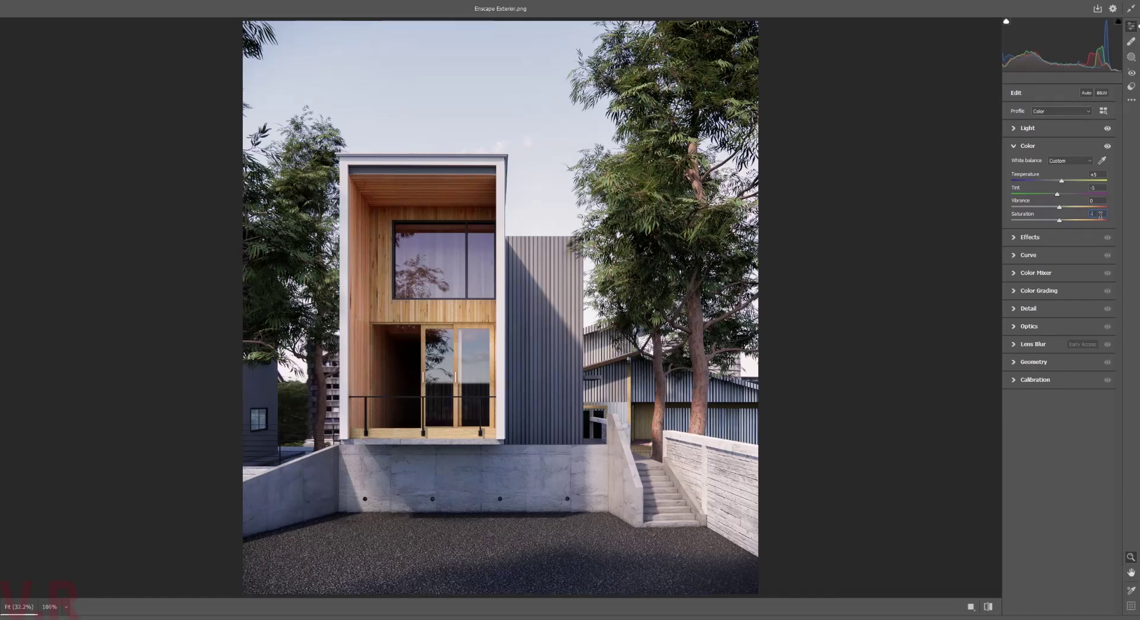
text(5)
Add a -10 vignette in Effects and apply the Camera Raw grade.
click(1020, 238)
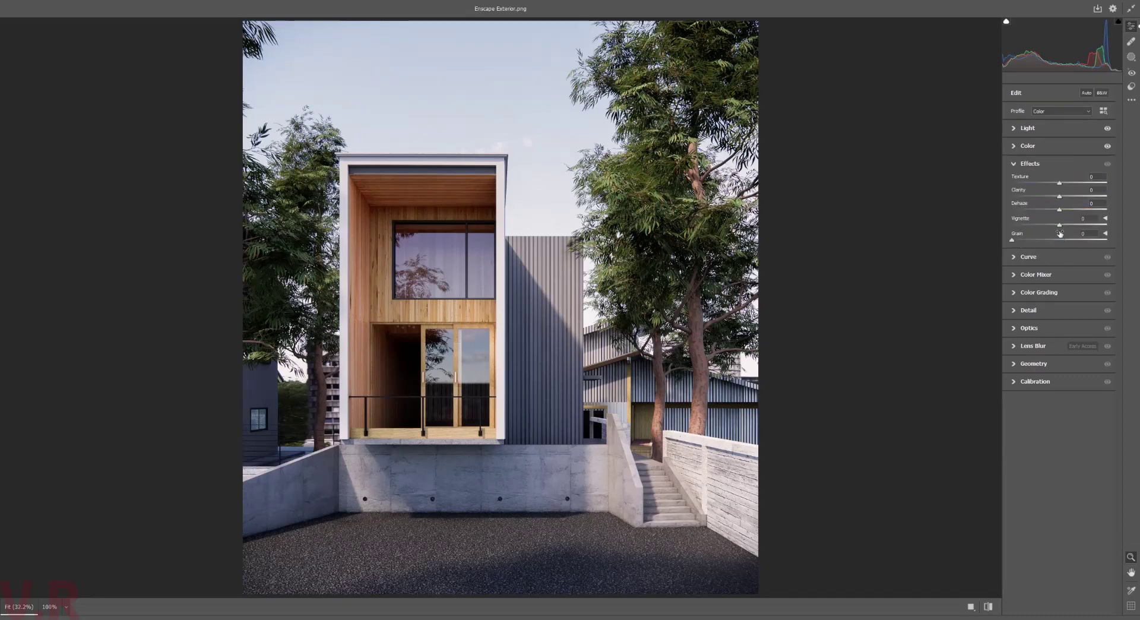
drag(1059, 226, 1056, 227)
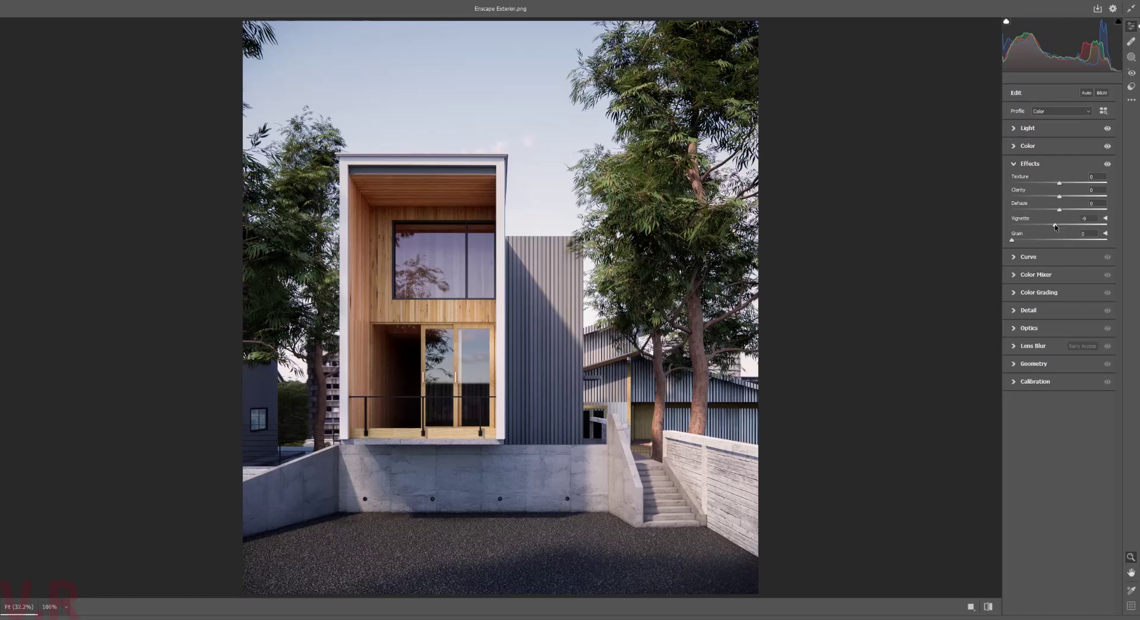
drag(1055, 226, 1054, 226)
key(Return)
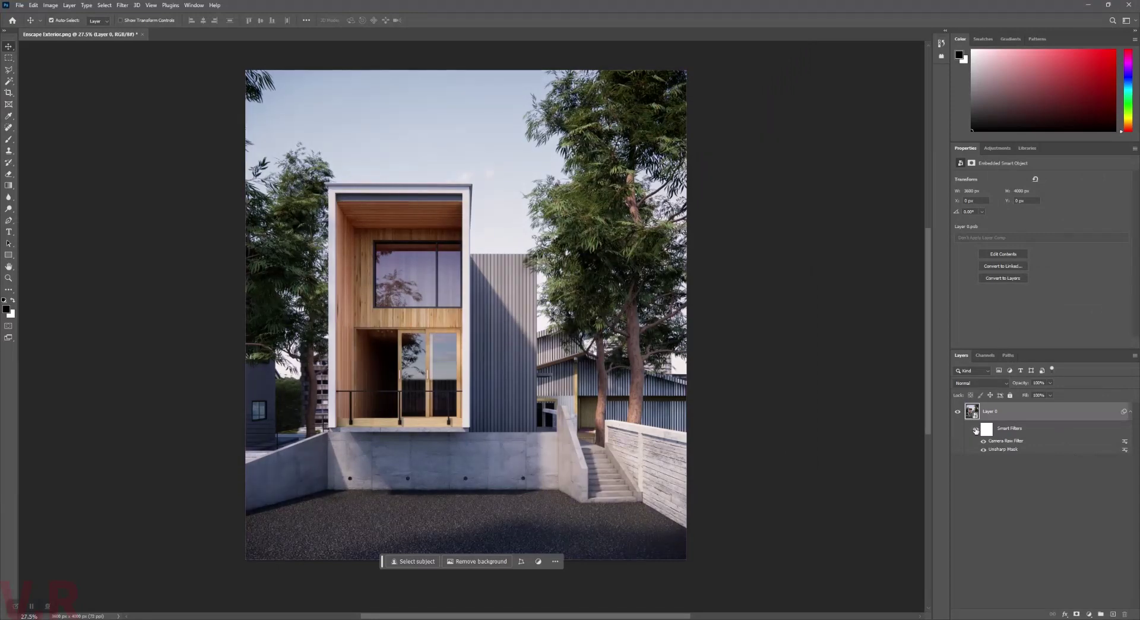
Add a Levels layer with white input lowered to about 236, toggling it to compare.
click(1039, 522)
click(1089, 614)
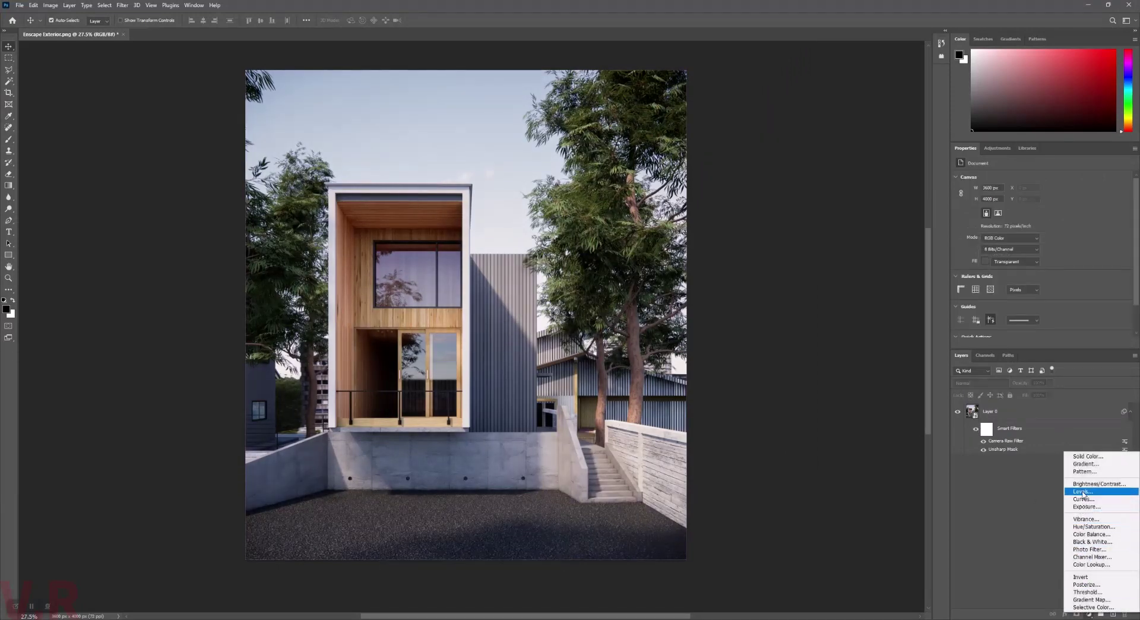
click(1083, 492)
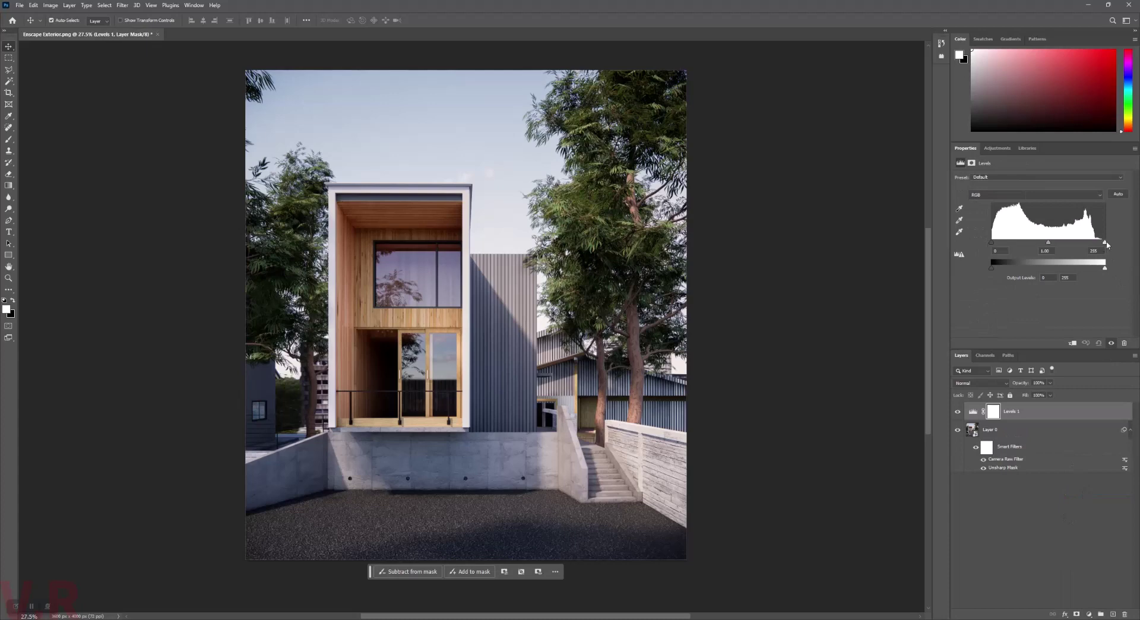
drag(1105, 242, 1098, 243)
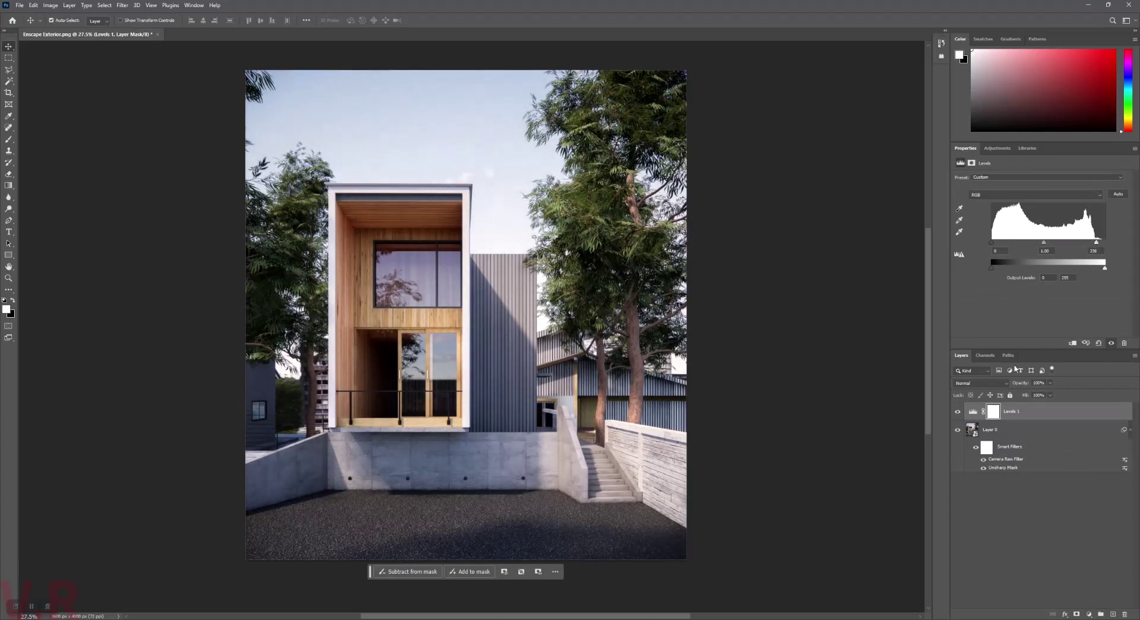
click(958, 411)
click(958, 411)
click(957, 411)
click(957, 411)
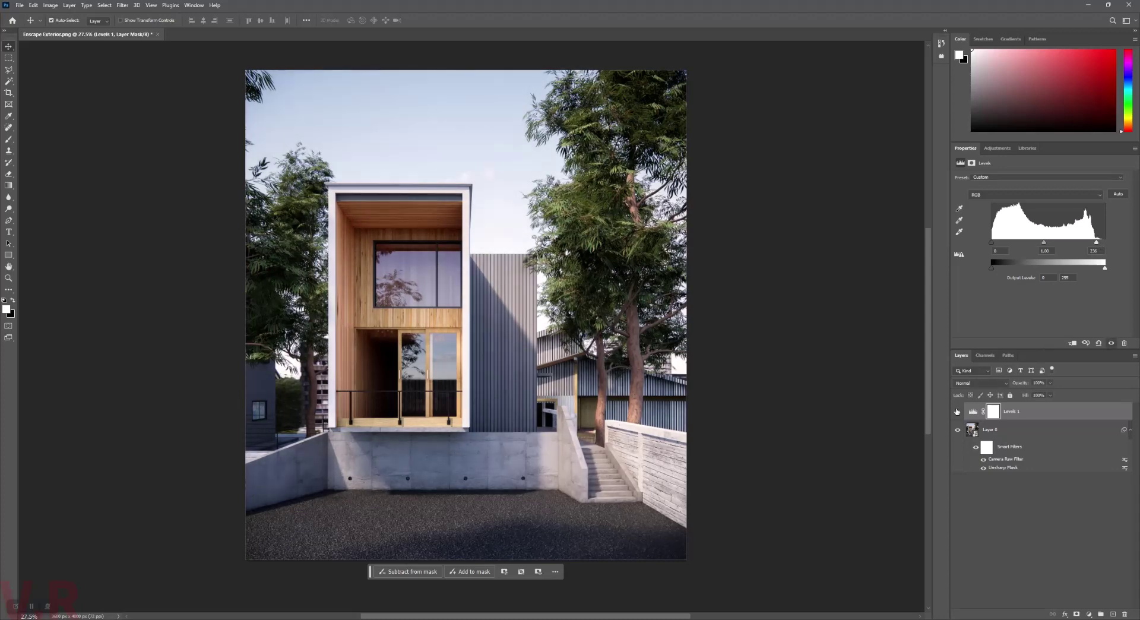